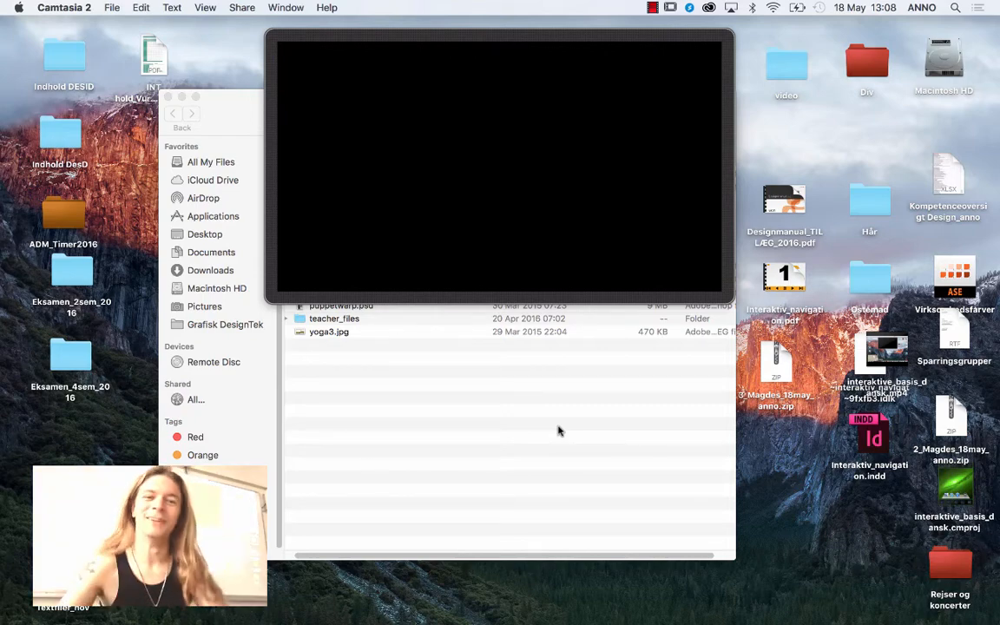
Open height.psd from the Finder folder in Photoshop.
left_click(484, 429)
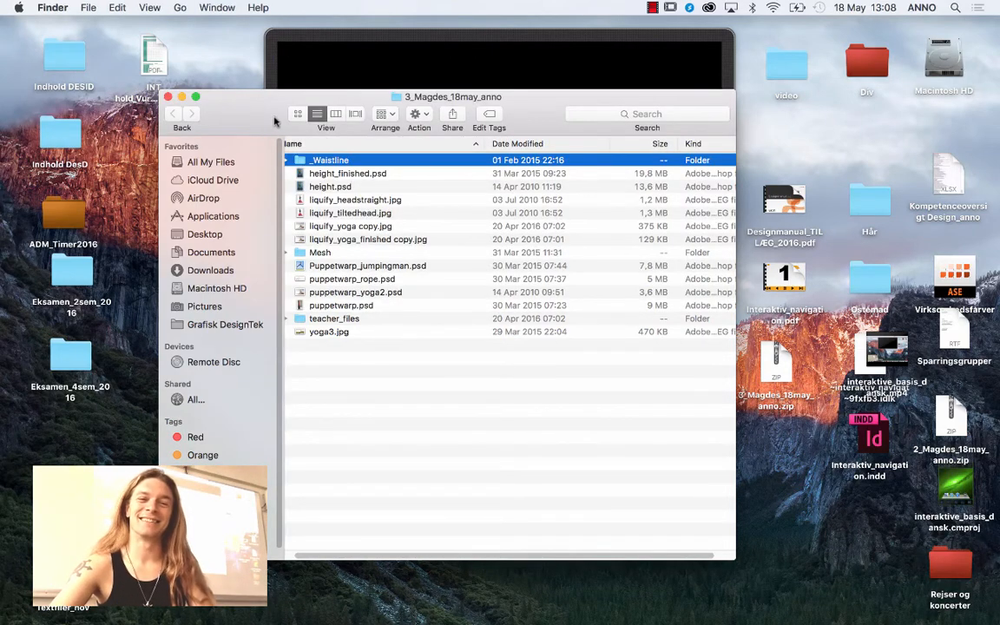
left_click_drag(258, 106, 256, 126)
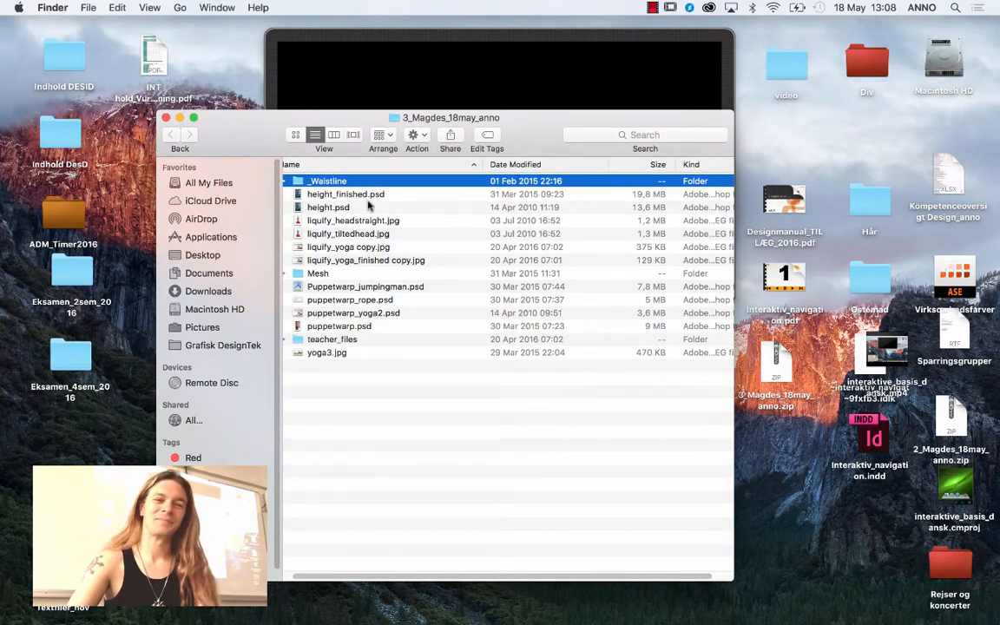
left_click(338, 192)
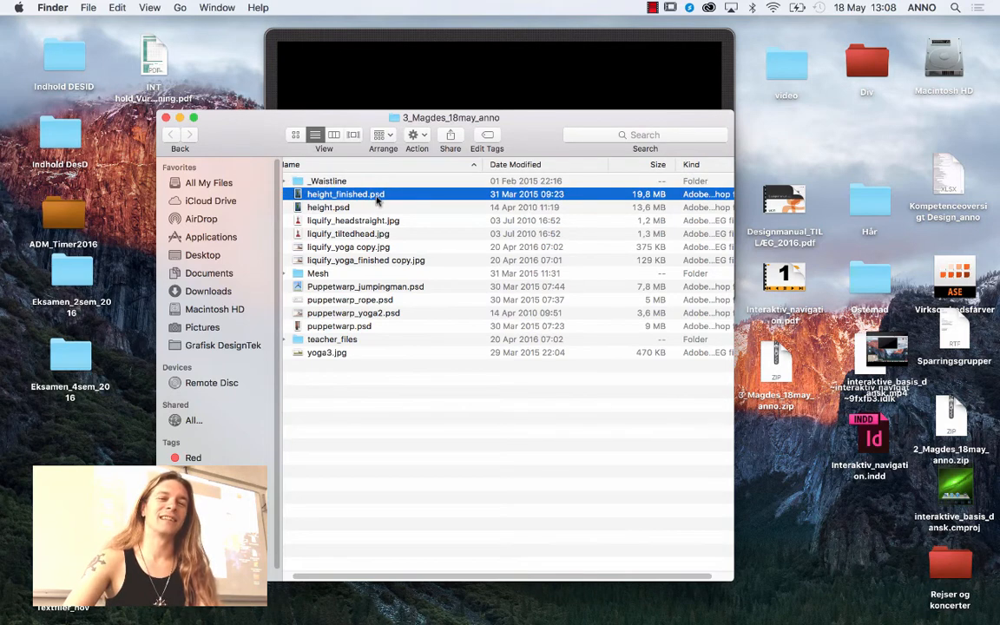
left_click(346, 209)
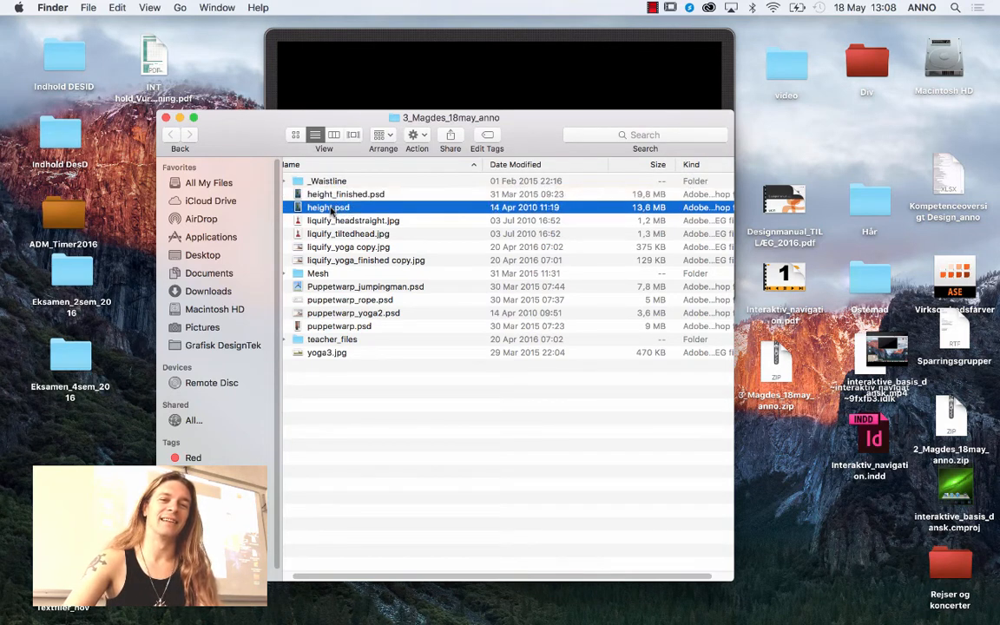
left_click_drag(330, 210, 401, 604)
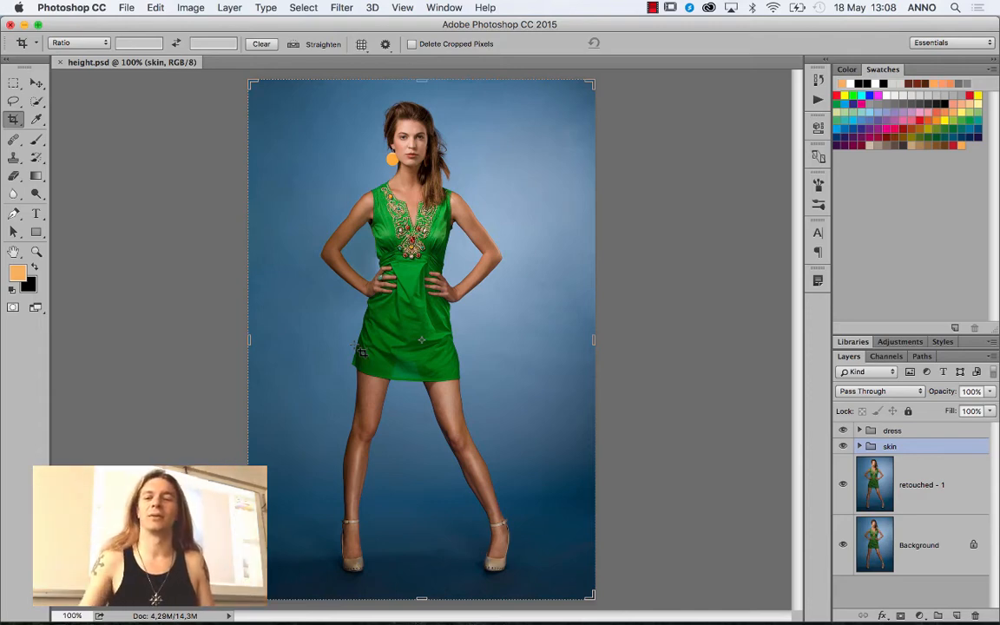
Hide the dress and skin groups and the Background layer, and make retouched - 1 the active layer.
left_click_drag(843, 446, 843, 433)
left_click(842, 548)
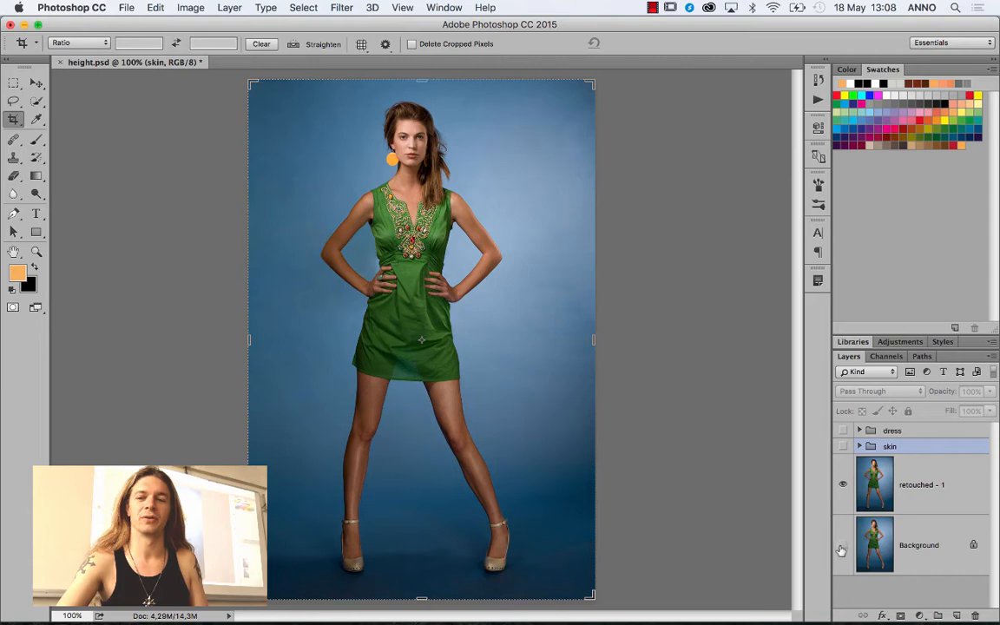
left_click(922, 499)
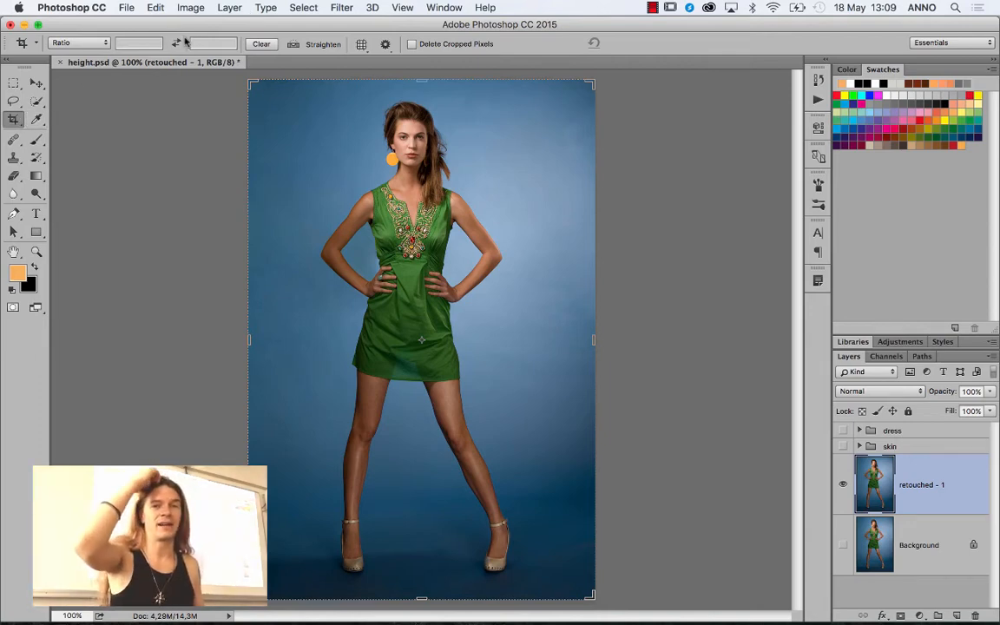
Stretch the retouched - 1 layer with Free Transform to 102% height without linking the width.
left_click(36, 82)
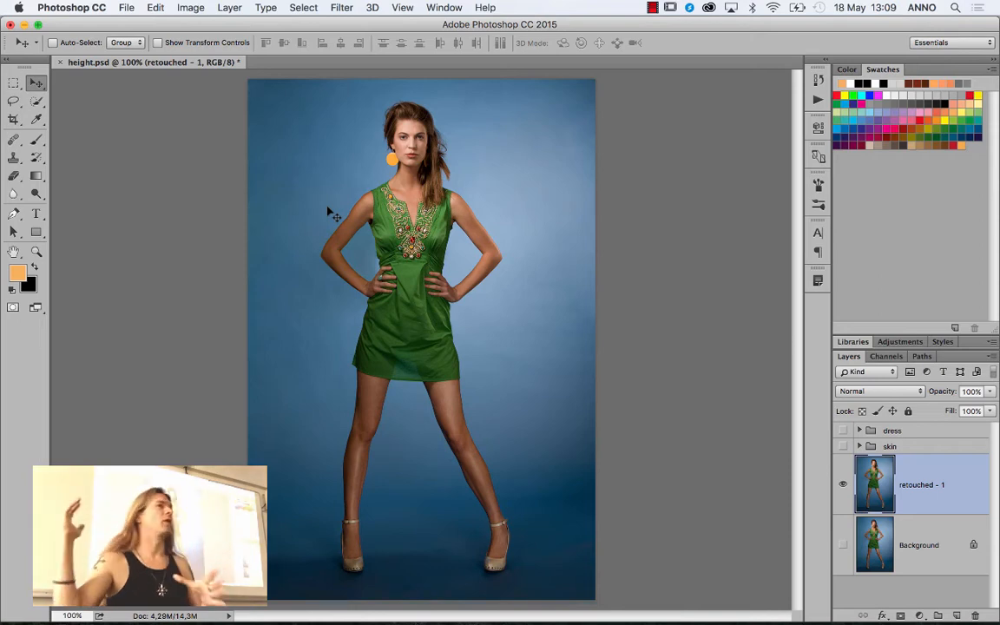
left_click(191, 7)
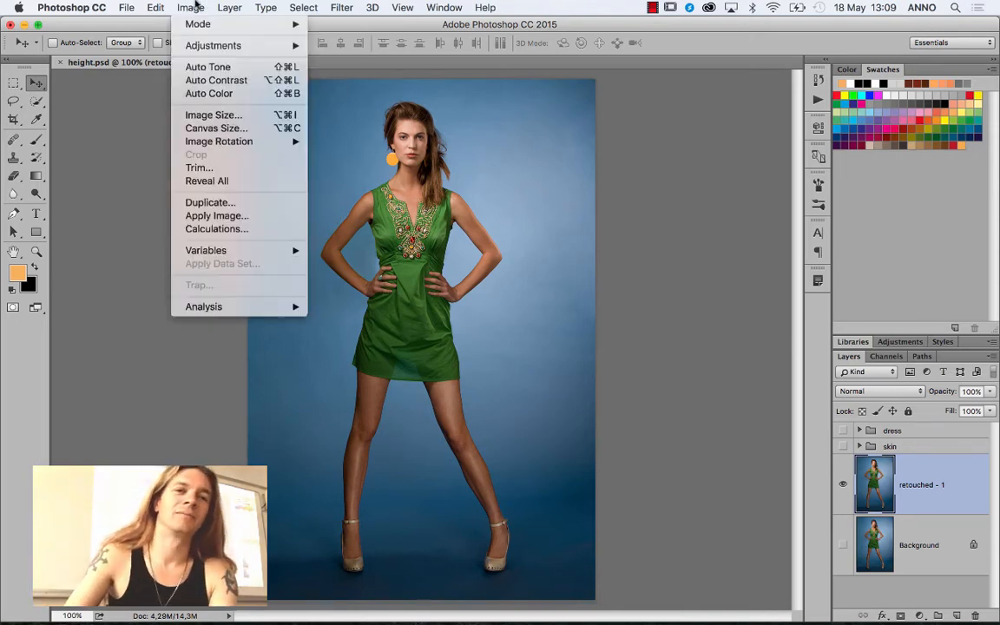
left_click(194, 6)
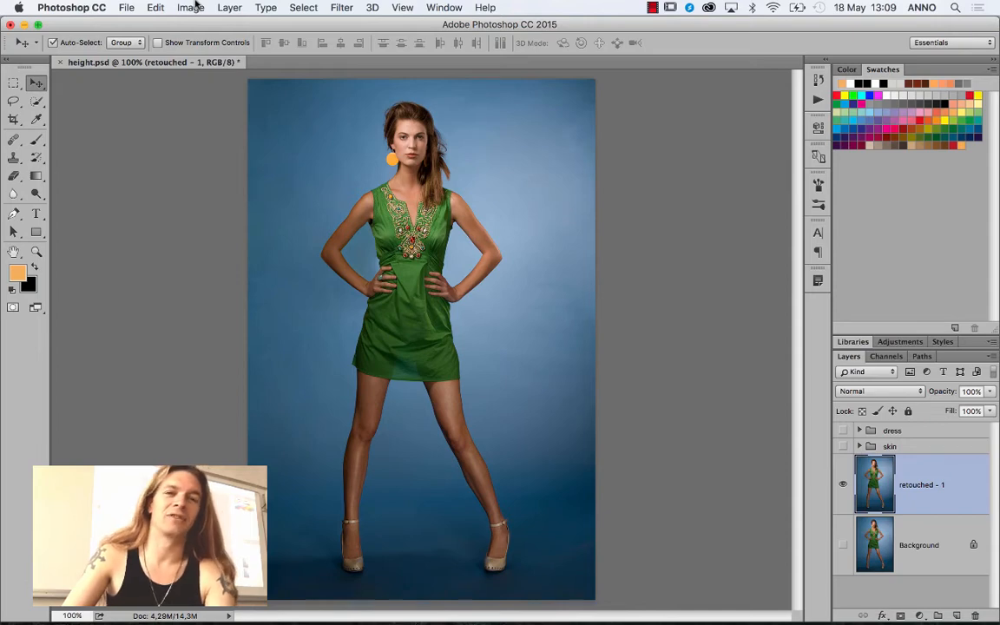
key("super+t")
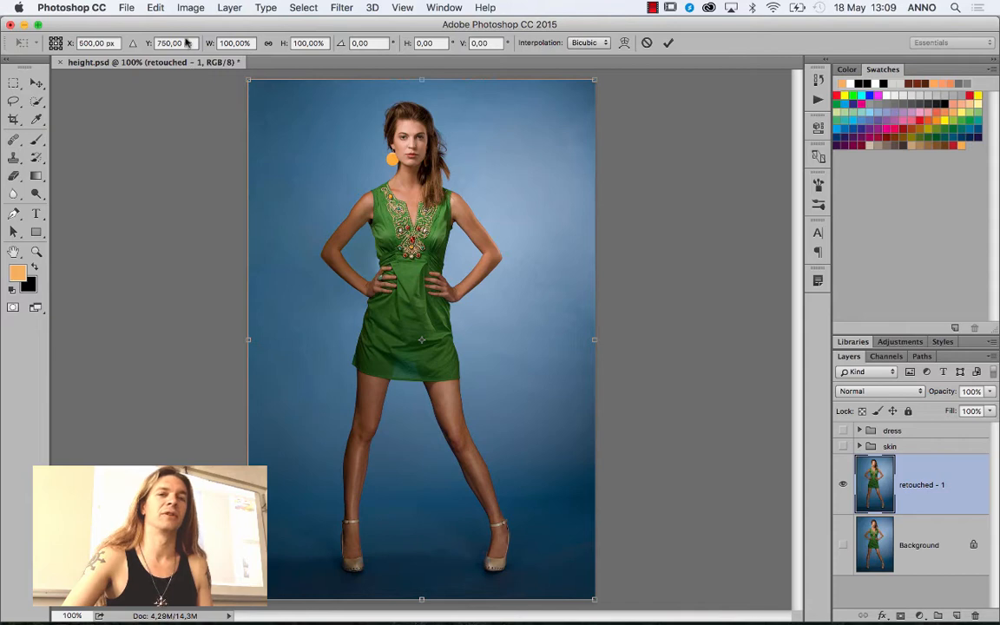
left_click(151, 8)
mouse_move(161, 304)
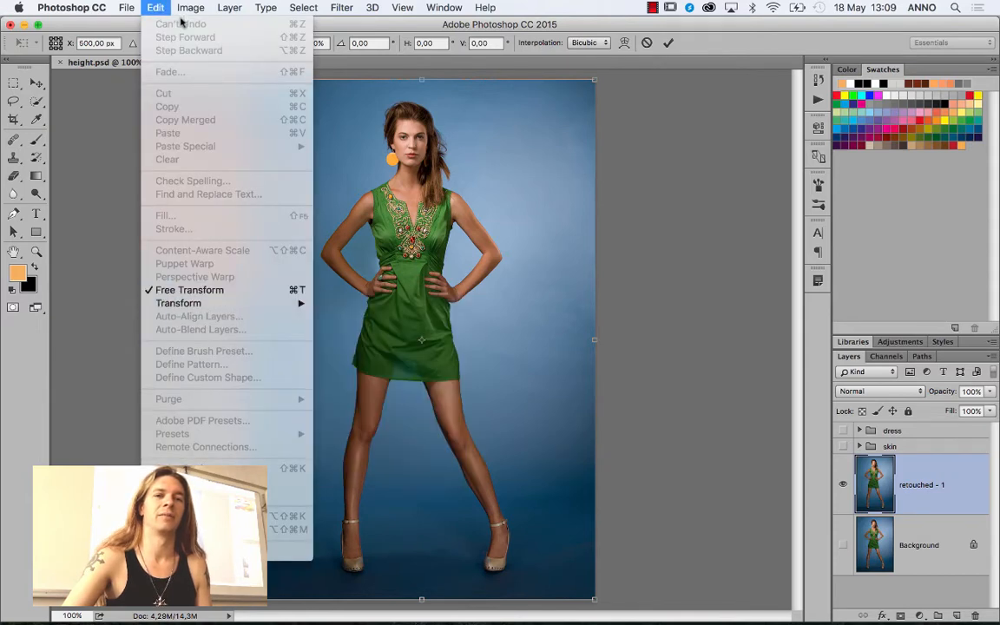
left_click(154, 7)
left_click(317, 43)
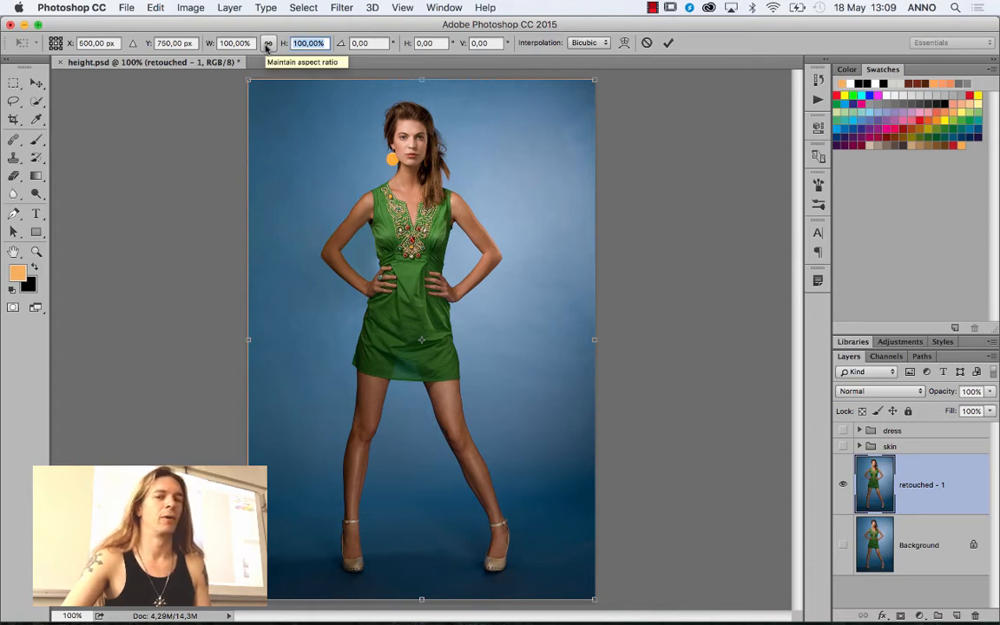
left_click(267, 43)
type("102")
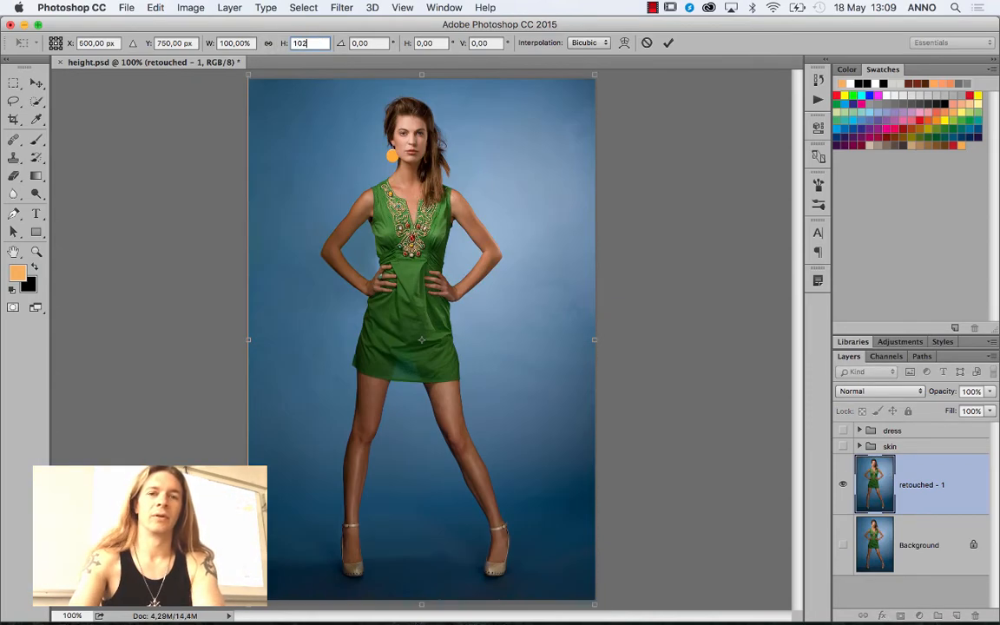
key("Return")
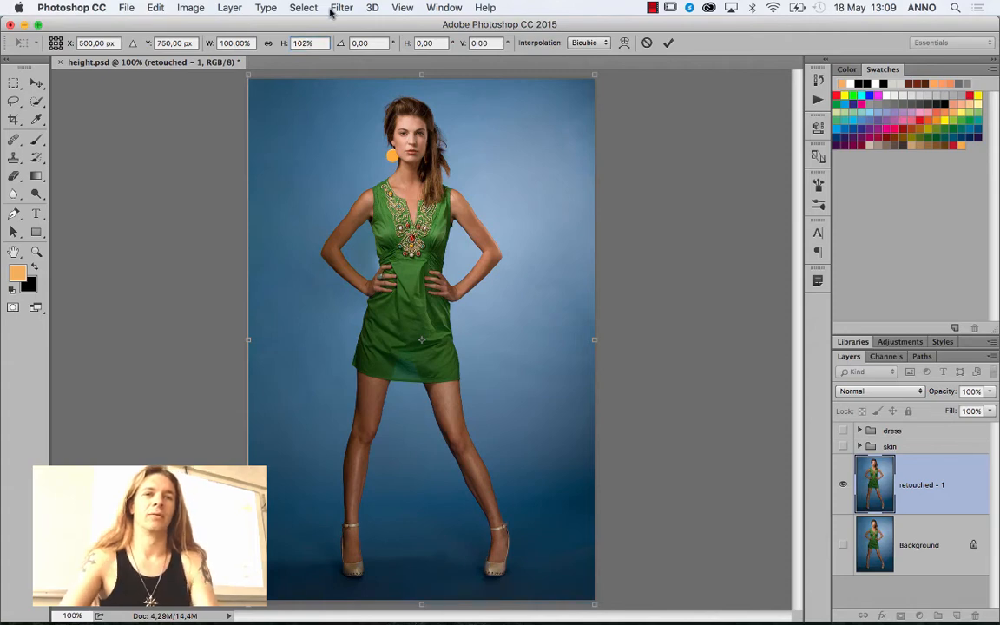
key("Return")
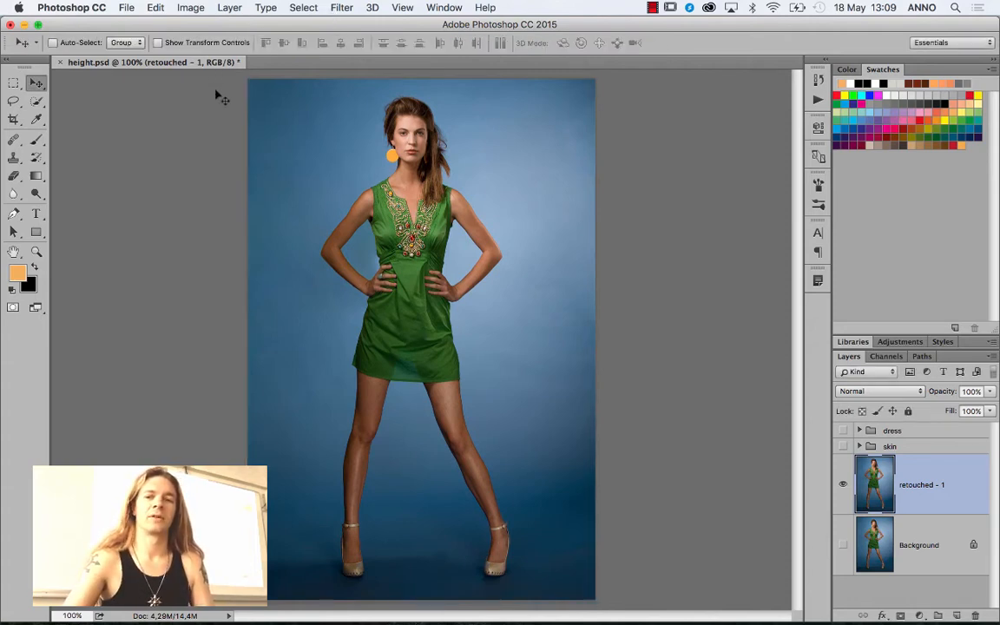
Compare the full figure before and after the height stretch by repeatedly undoing and redoing it.
key("super+z")
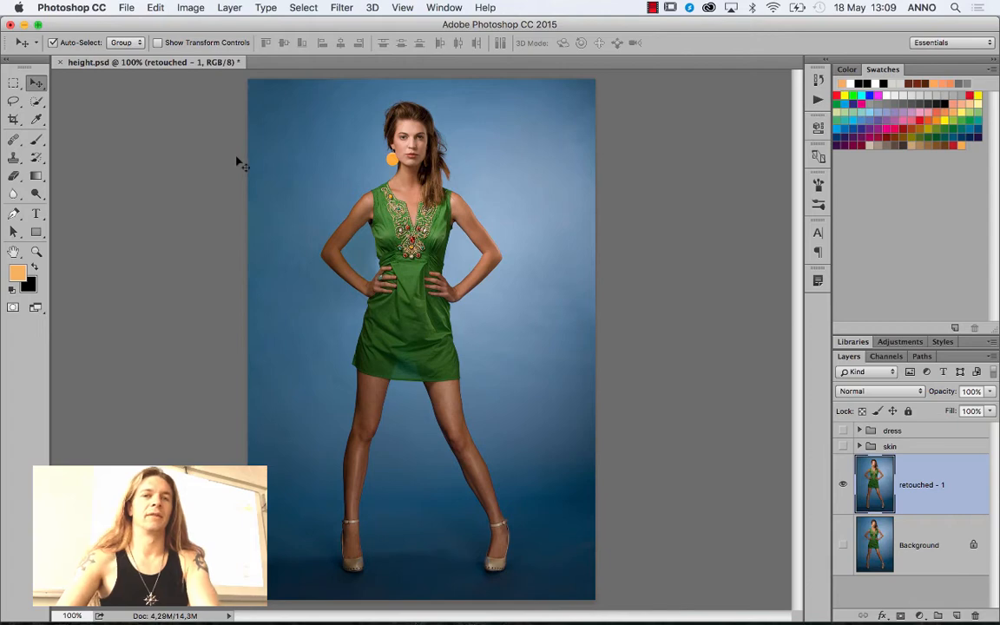
key("super+z")
key("super+z")
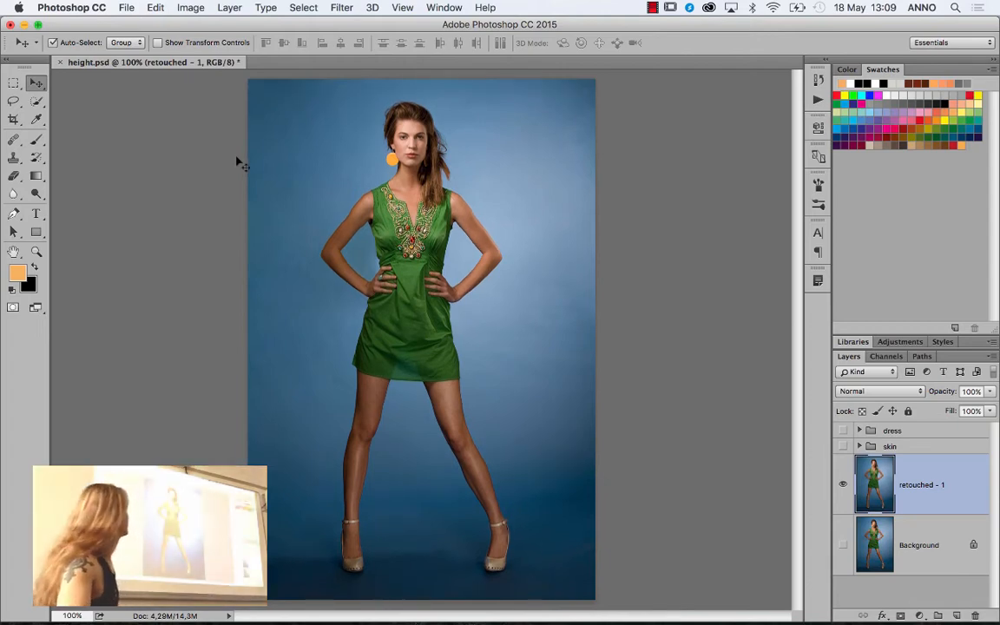
key("super+z")
key("super+z")
key("super+z")
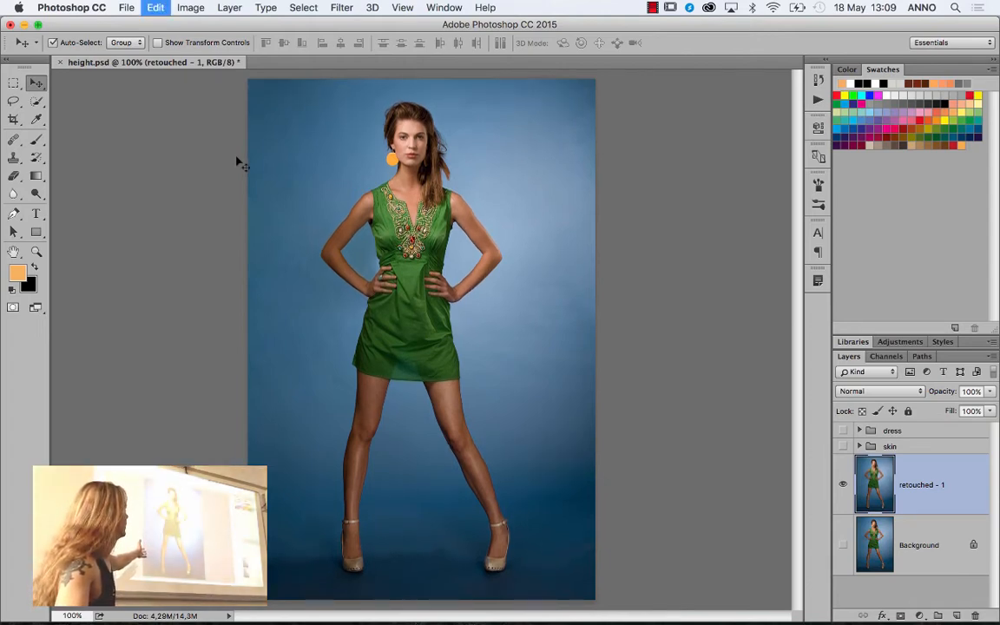
Examine the woman's face close up before and after the height stretch by toggling the transform off and on.
left_click(37, 252)
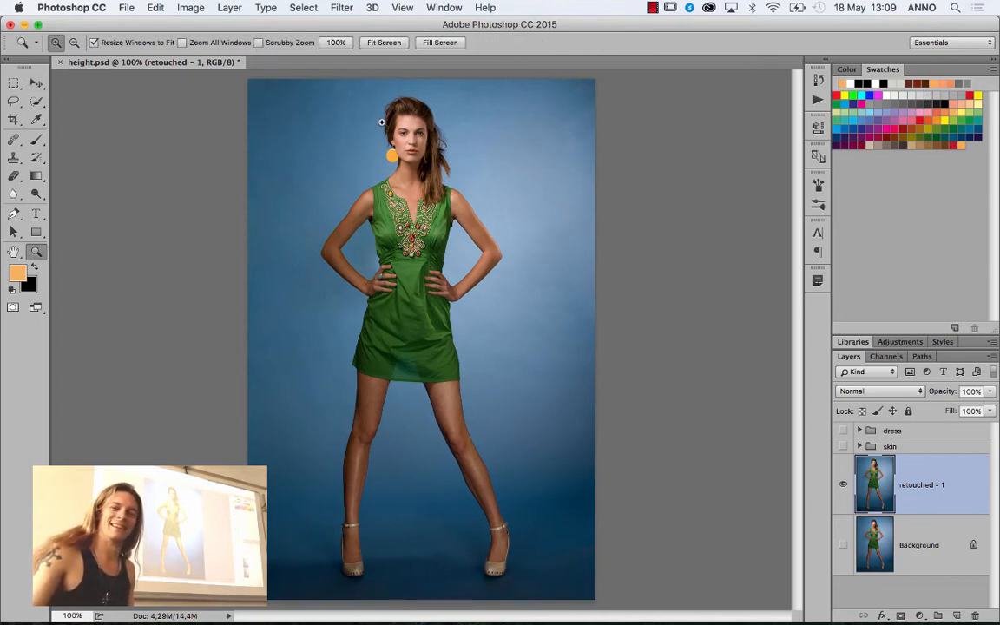
left_click_drag(365, 90, 455, 196)
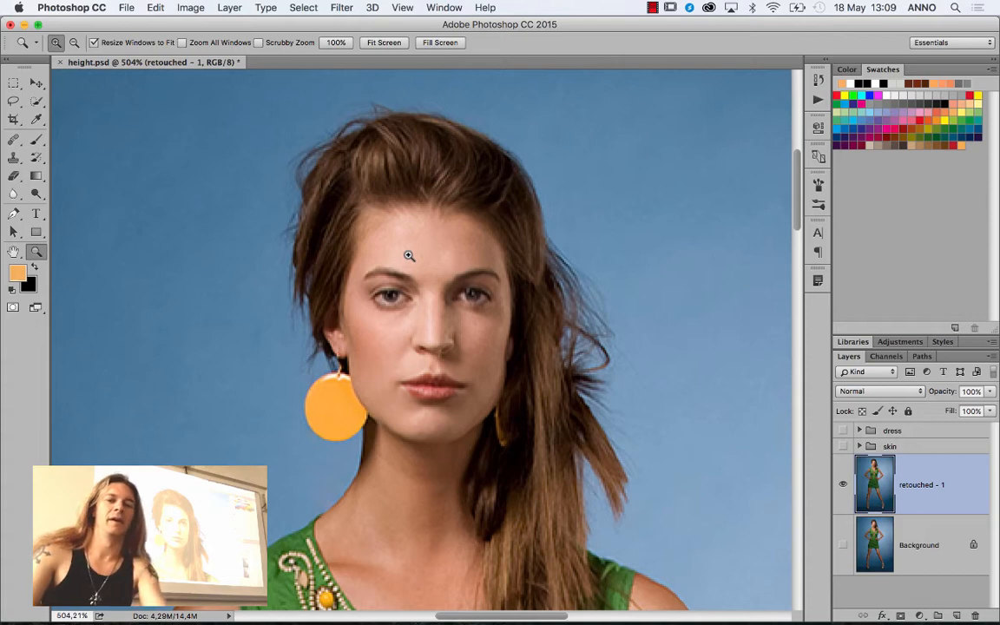
key("super+z")
key("super+z")
key("super+z")
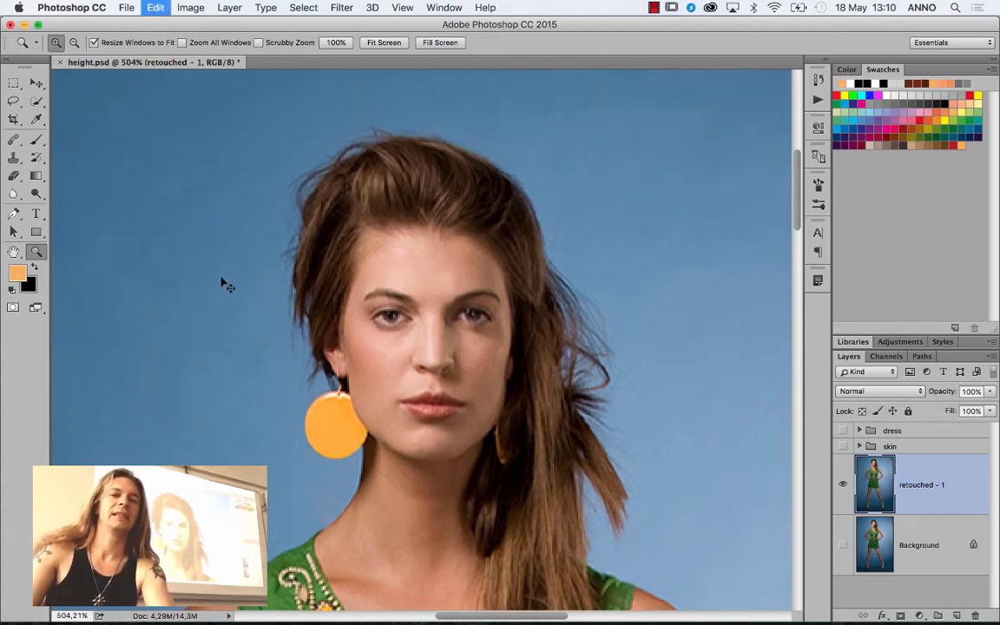
key("super+z")
key("super+z")
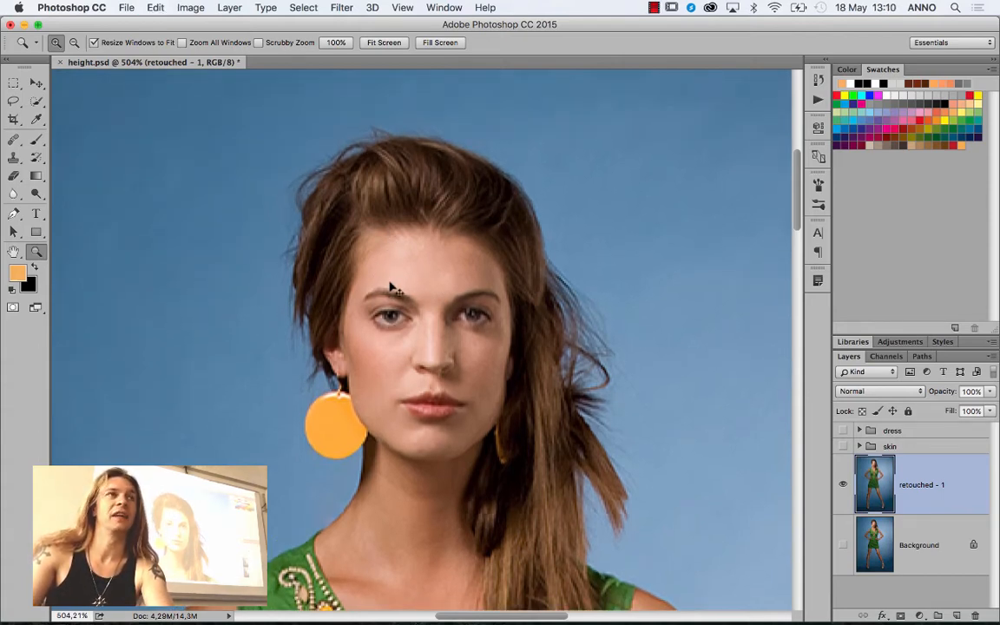
key("super+z")
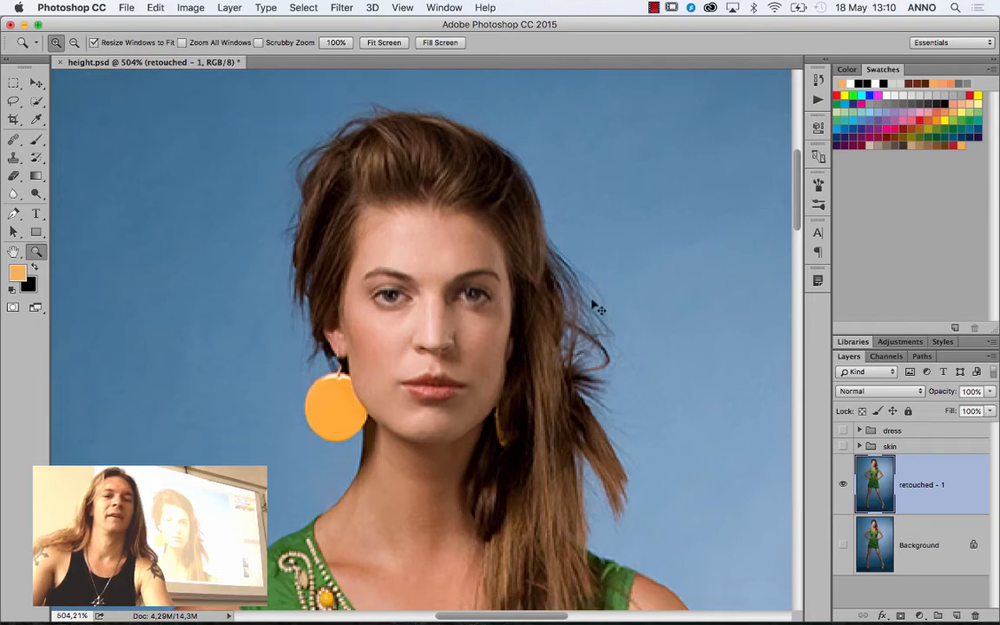
key("super+z")
key("super+z")
key("super+z")
key("super+z")
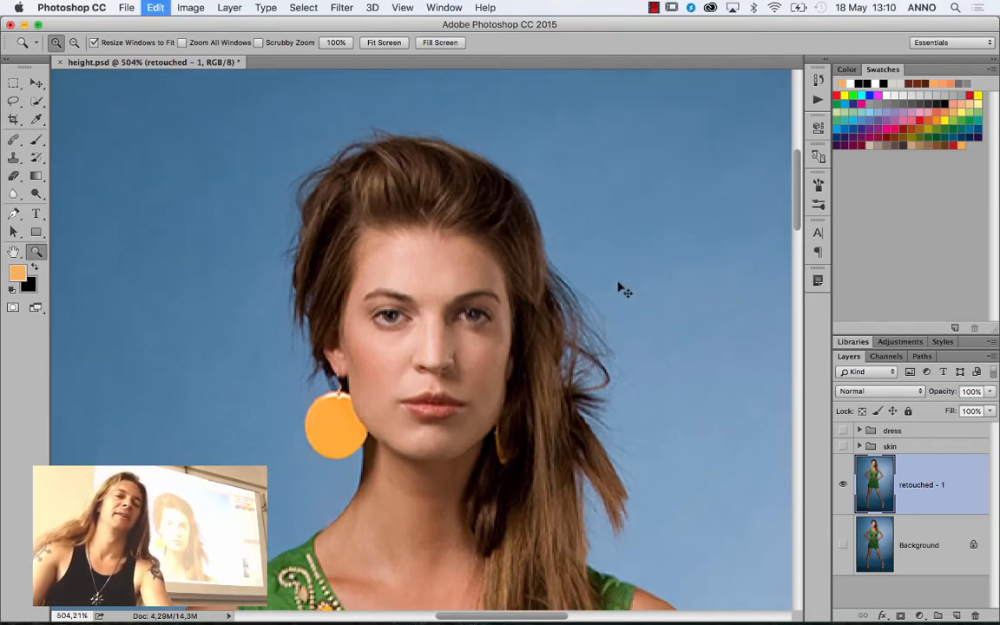
key("super+z")
key("super+z")
key("super+z")
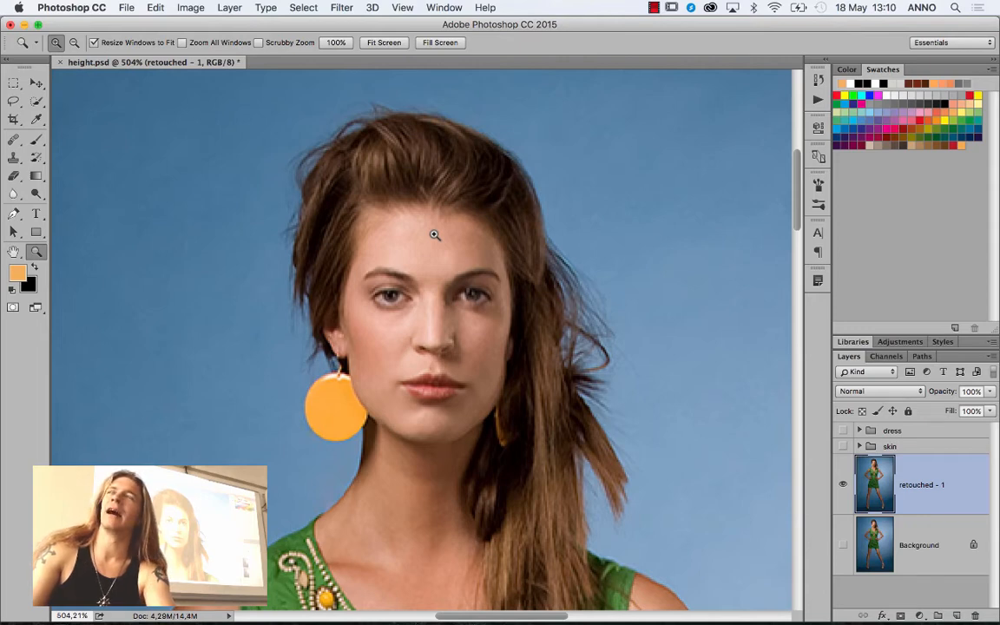
key("super+0")
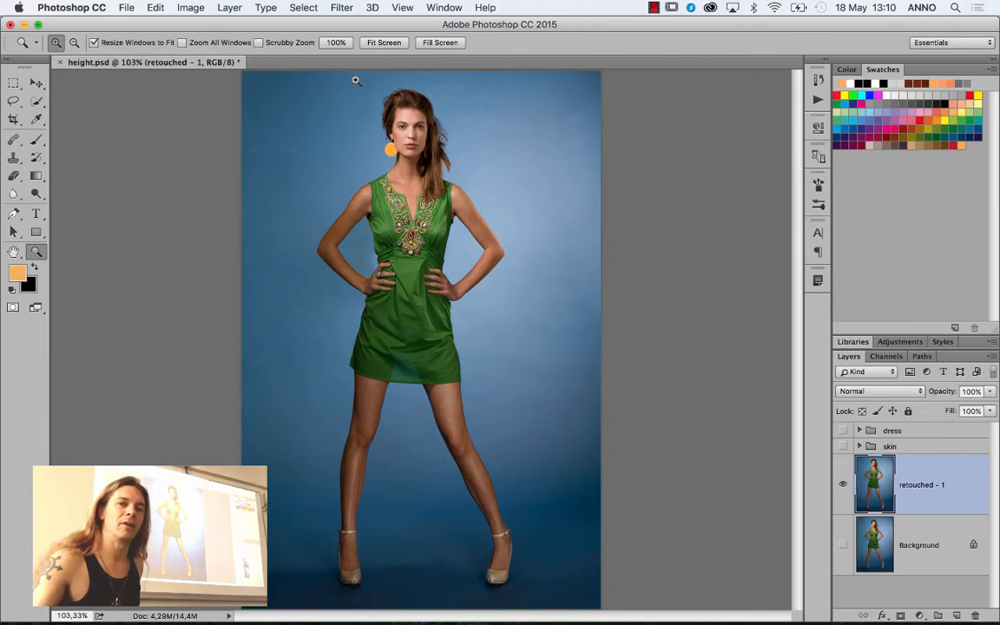
left_click_drag(356, 81, 455, 182)
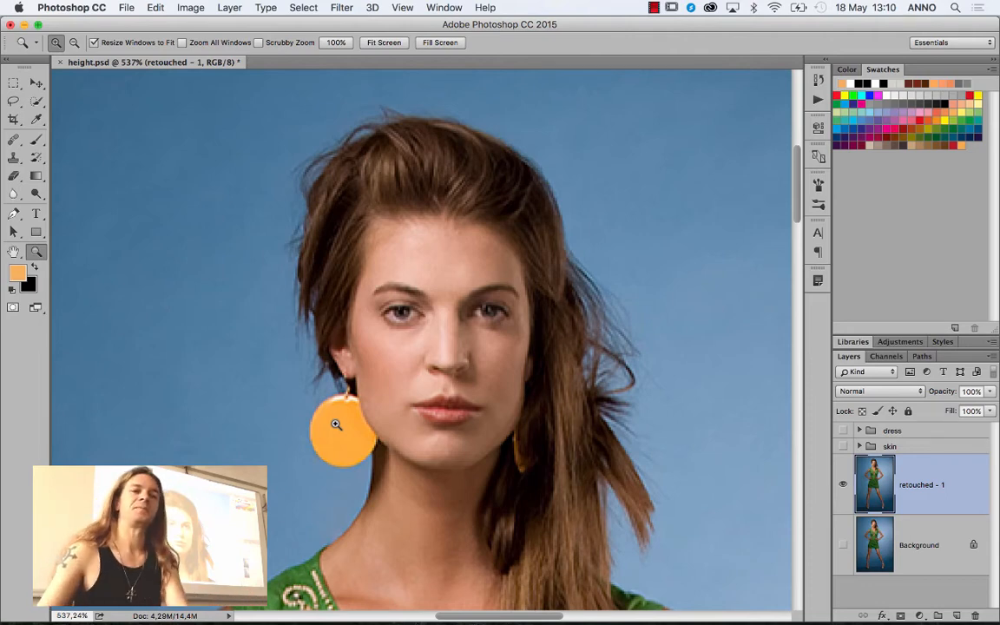
Close height.psd without saving the changes and minimize the Photoshop window to return to the Finder folder.
left_click(60, 61)
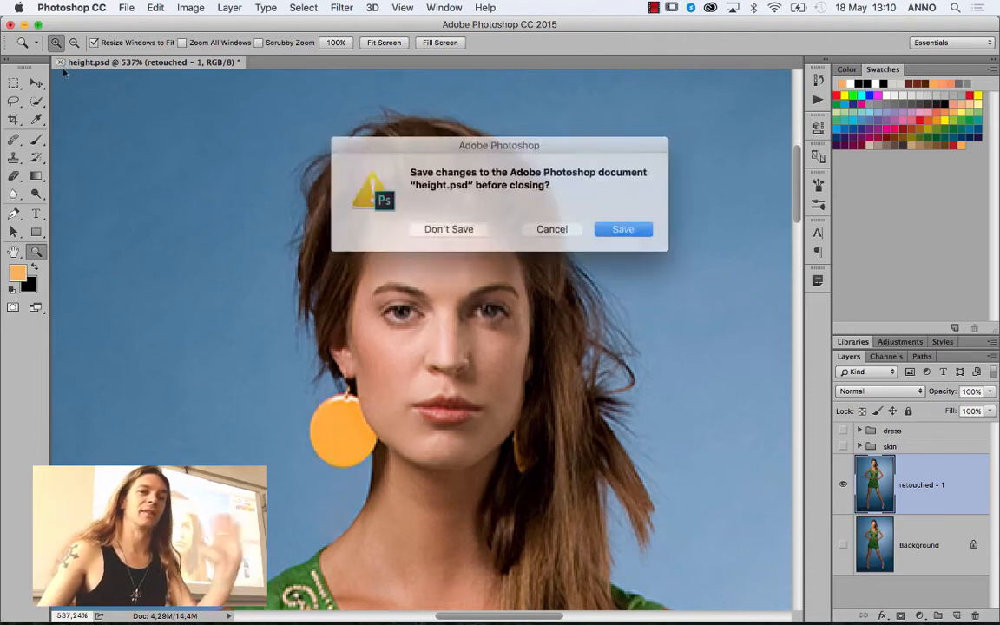
left_click(446, 226)
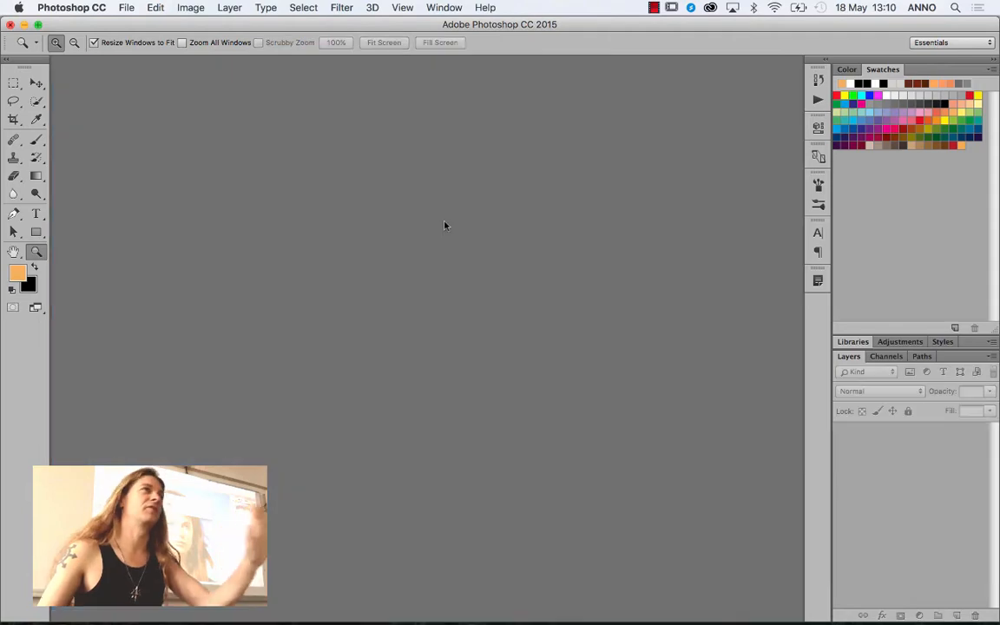
left_click(25, 25)
left_click(344, 373)
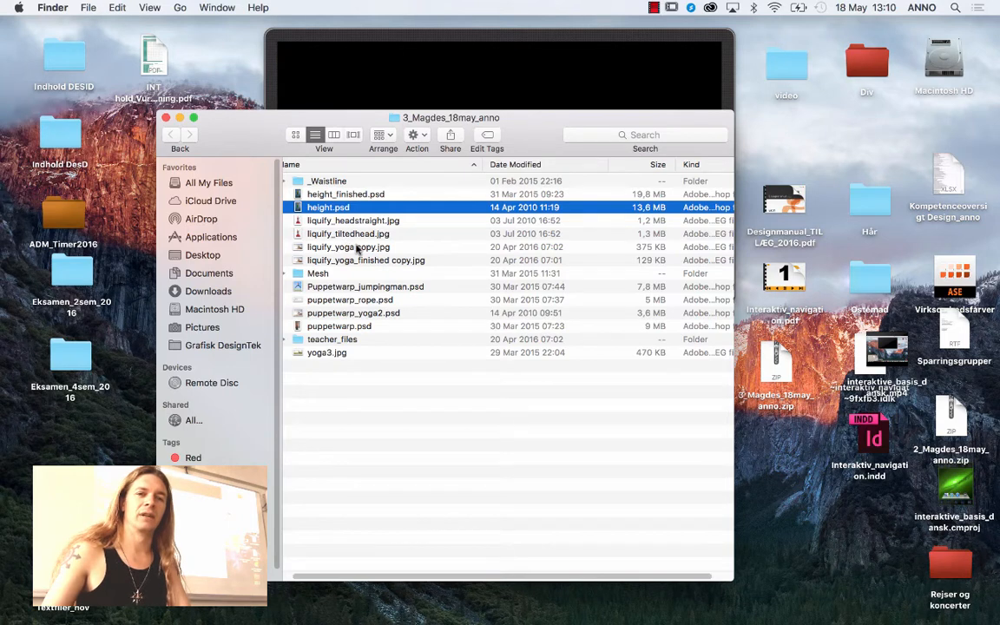
Open liquify_yoga copy.jpg from the Finder folder in Photoshop.
left_click(357, 249)
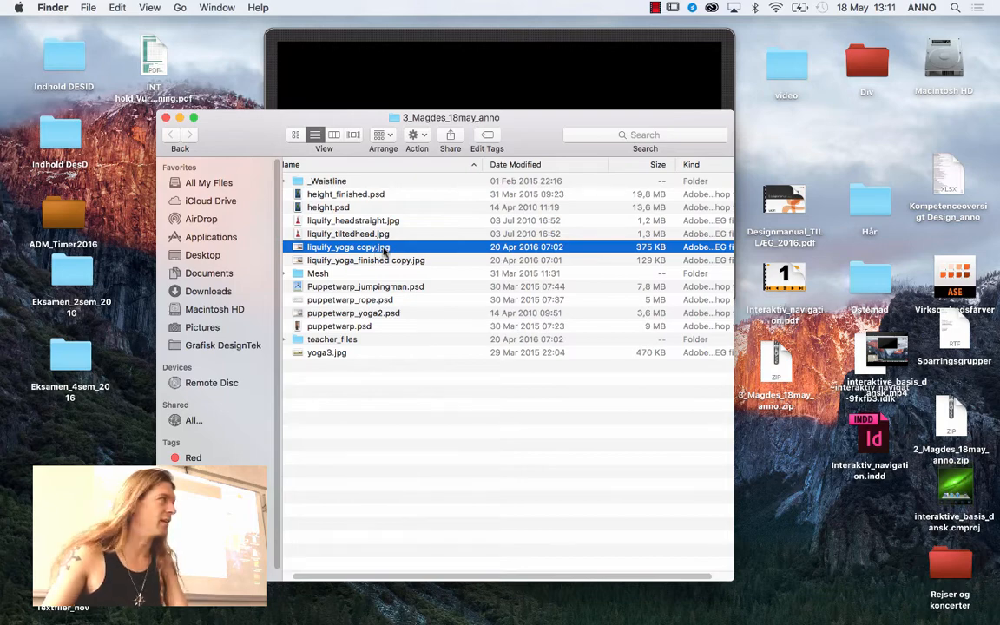
mouse_move(384, 251)
left_mouse_down()
mouse_move(353, 623)
mouse_move(385, 613)
mouse_move(236, 610)
left_mouse_up()
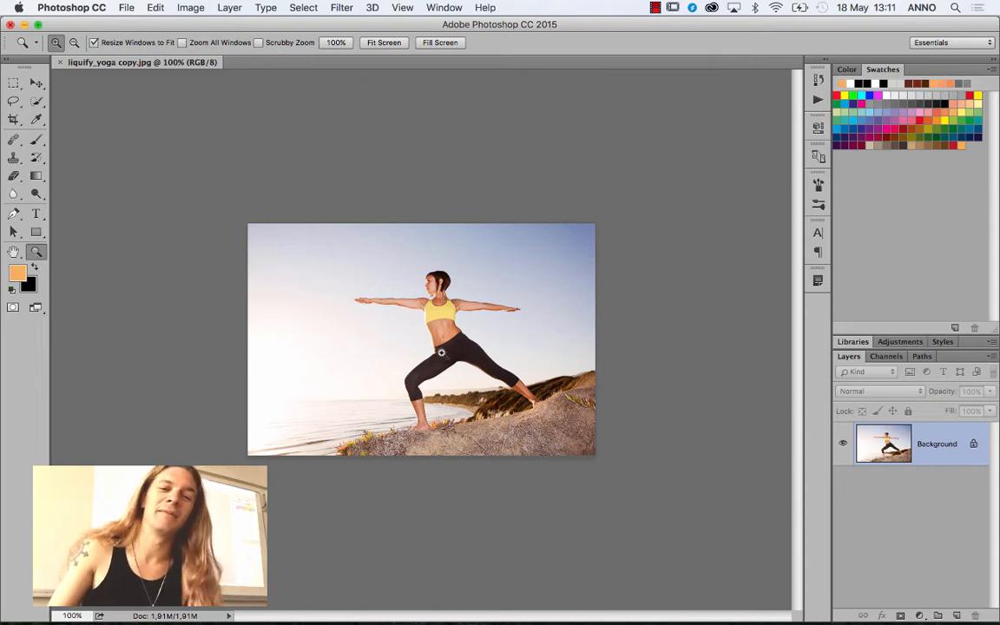
left_click(400, 319)
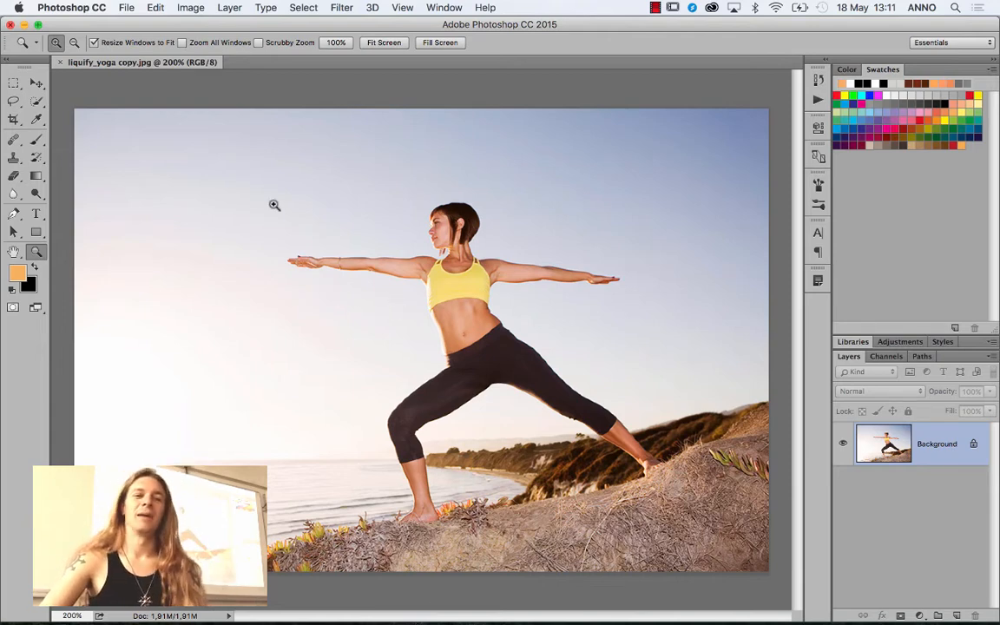
left_click(654, 528)
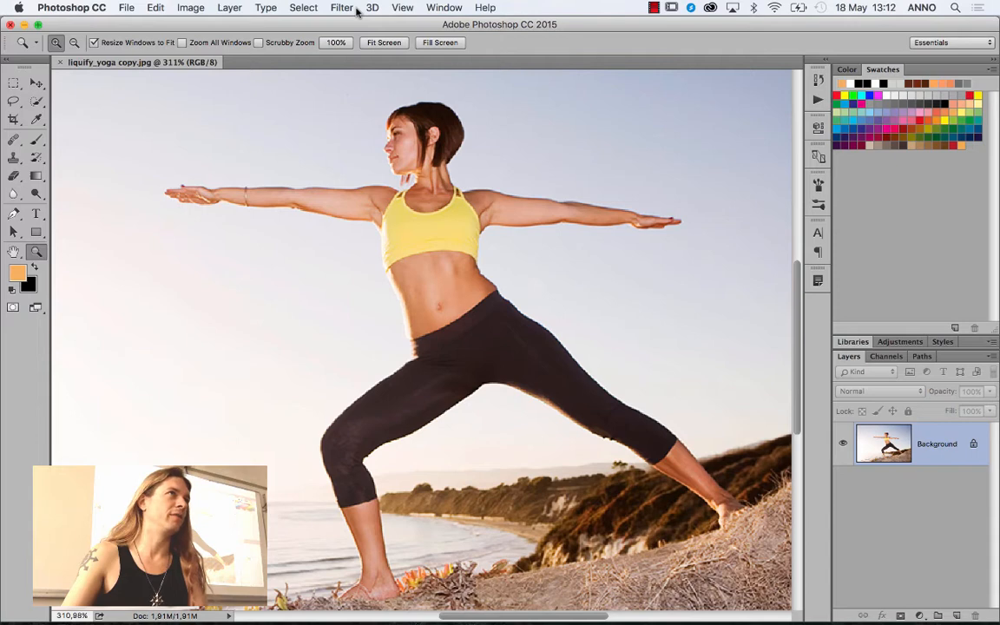
Open the Liquify filter on the yoga photo.
left_click(356, 9)
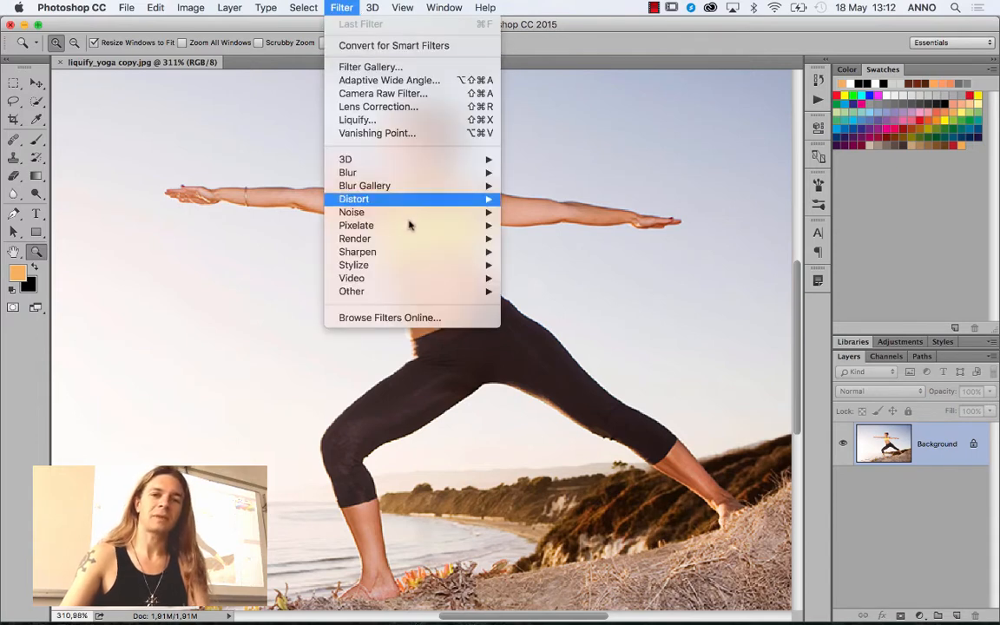
left_click(391, 122)
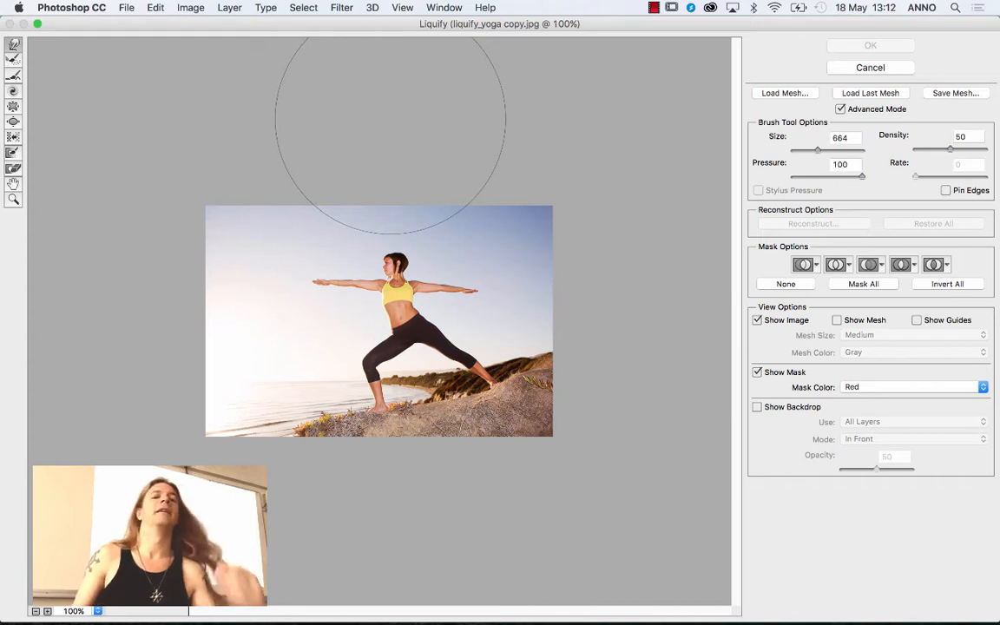
Zoom the Liquify preview out in stages to 12.5%.
key("super")
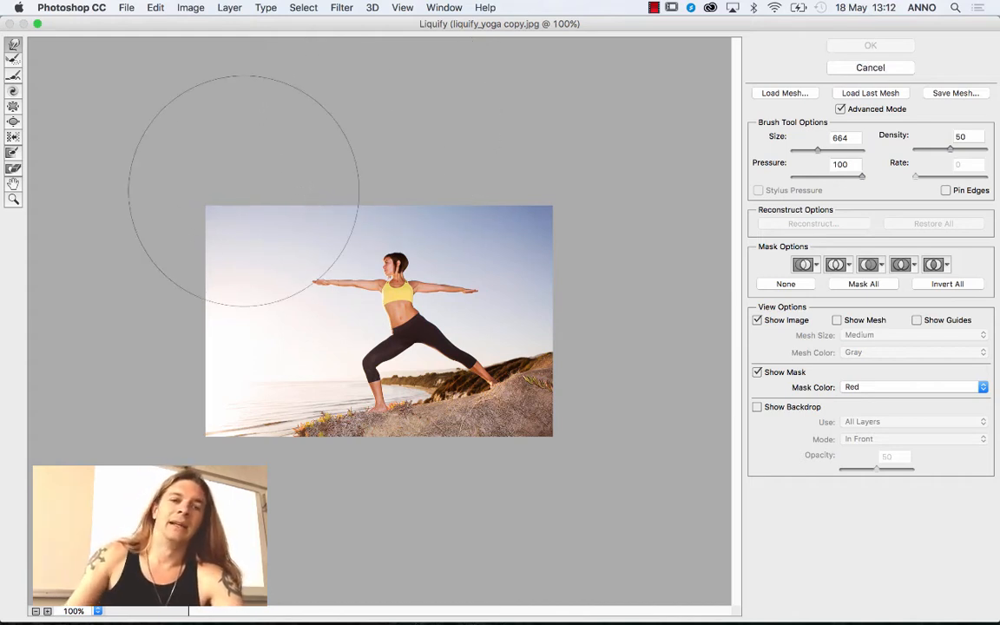
key("super")
key("super+minus")
key("super")
key("super")
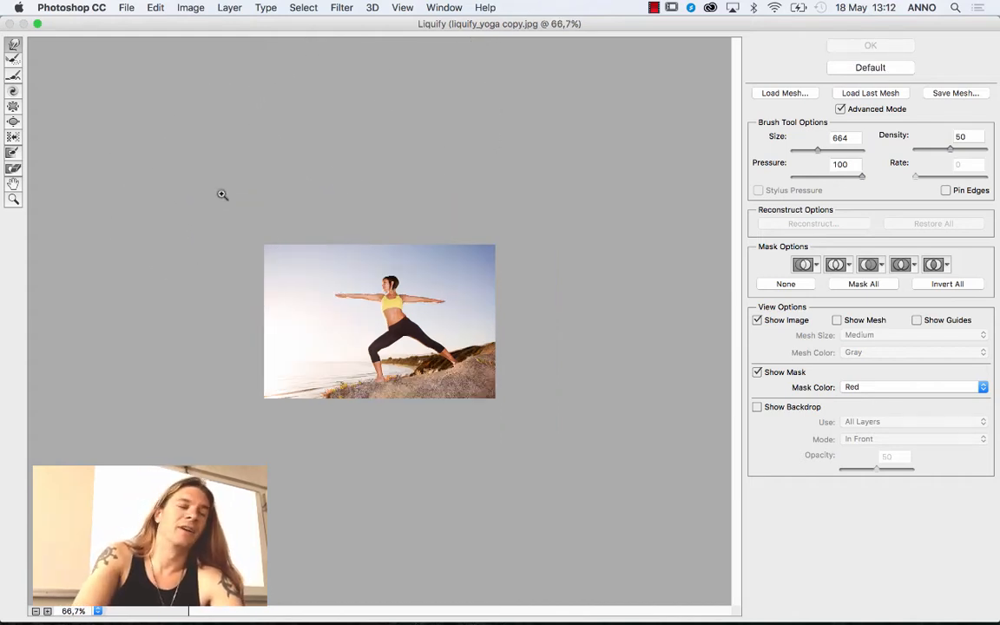
key("super")
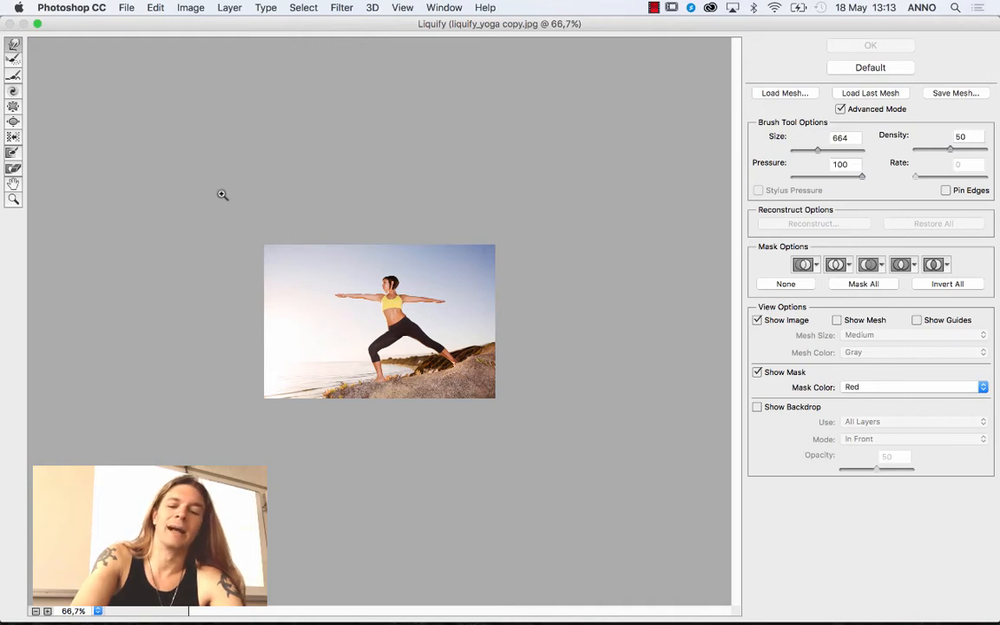
key("super+minus")
key("super+minus")
key("super+minus")
key("super+minus")
key("super+minus")
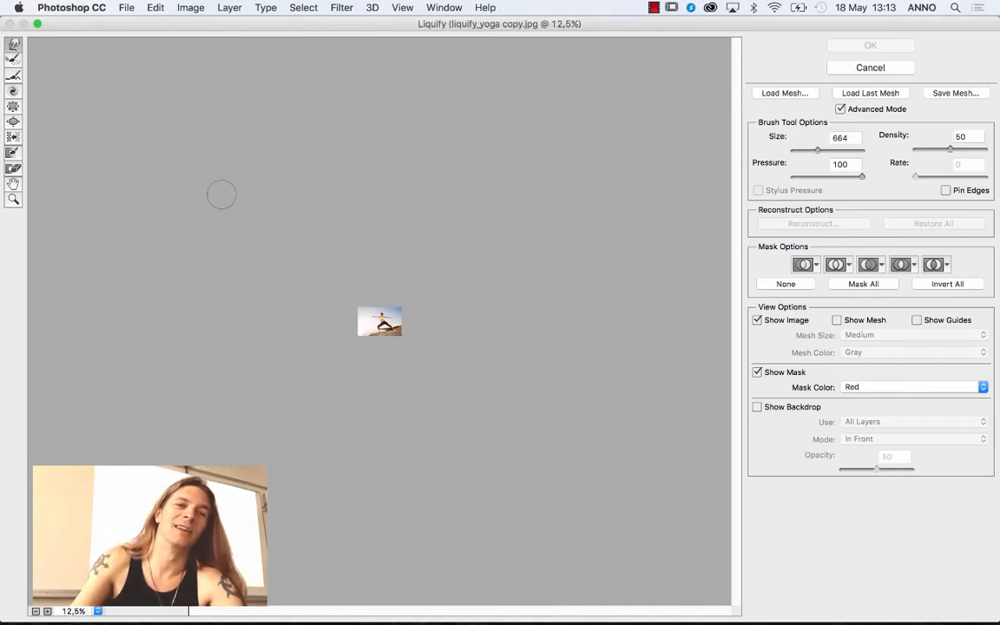
Magnify the Liquify preview to 300% with the Zoom tool and centre the woman's figure.
left_click(13, 198)
left_click(374, 324)
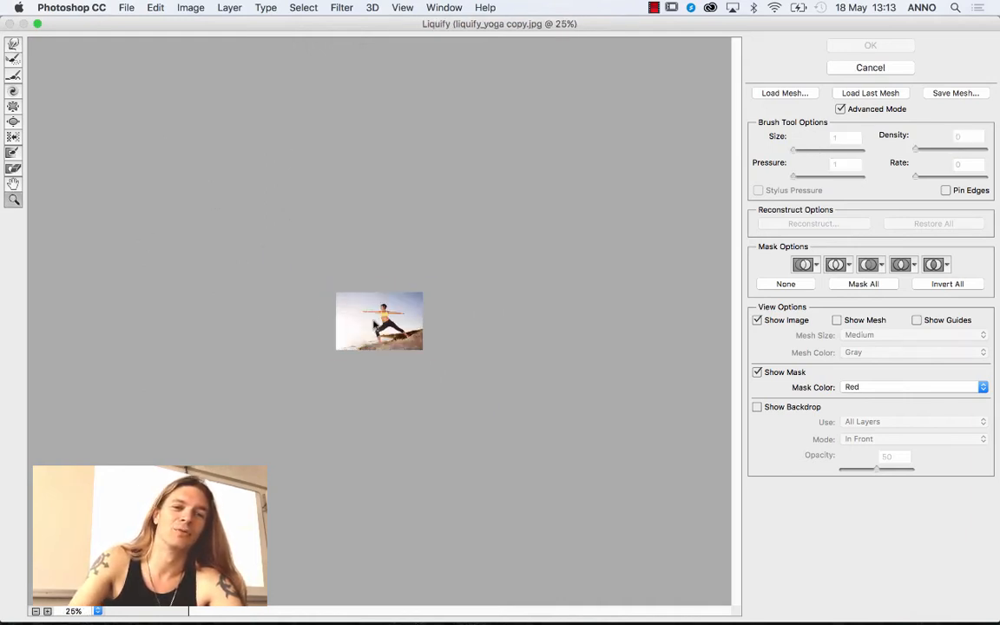
left_click(374, 325)
left_click(374, 324)
left_click(374, 325)
left_click(375, 325)
left_click(374, 325)
left_click(392, 322)
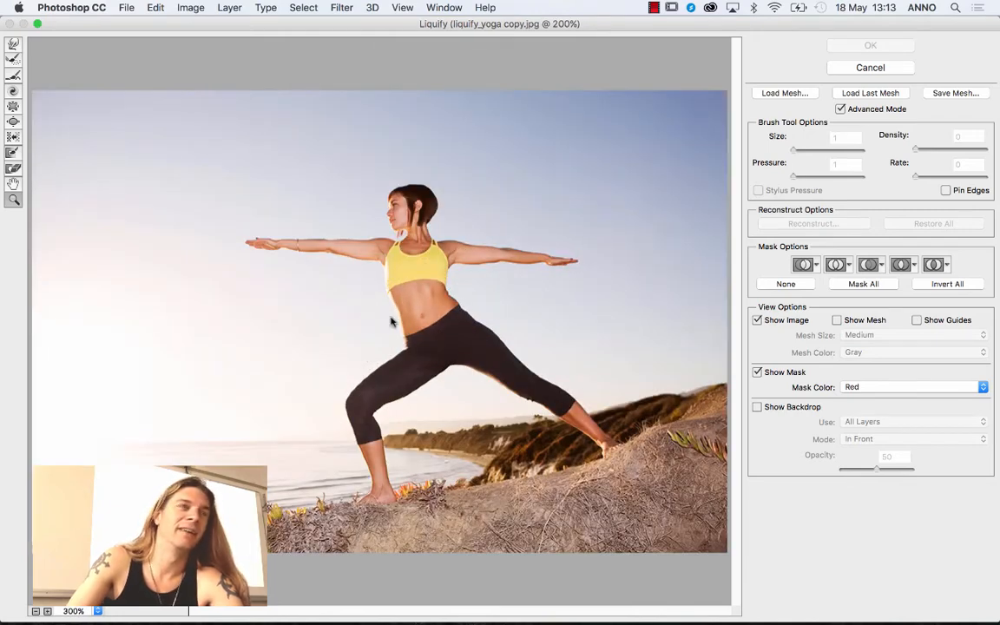
left_click(397, 314, "alt")
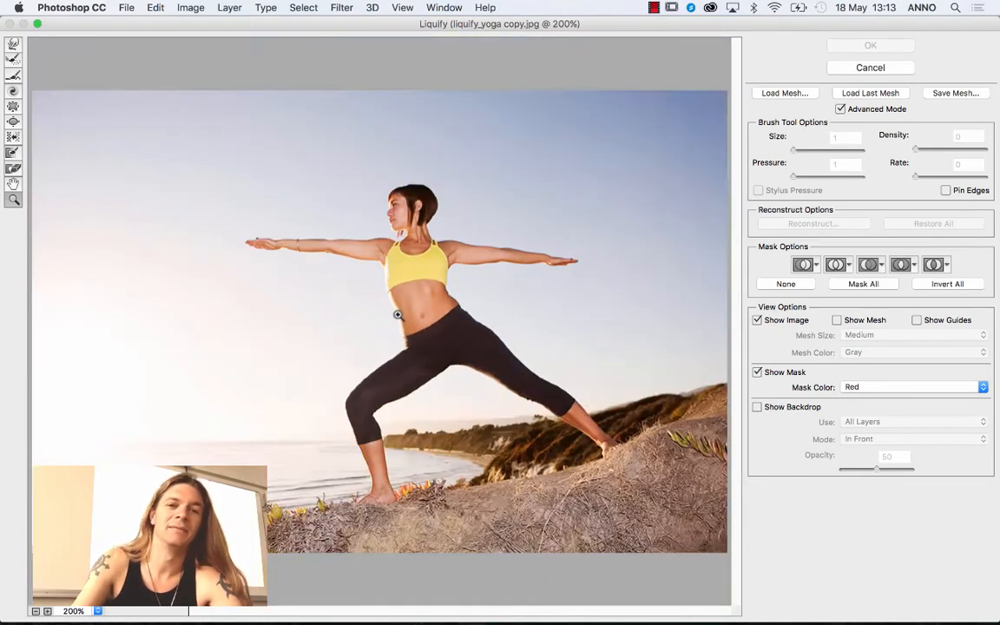
left_click(397, 315)
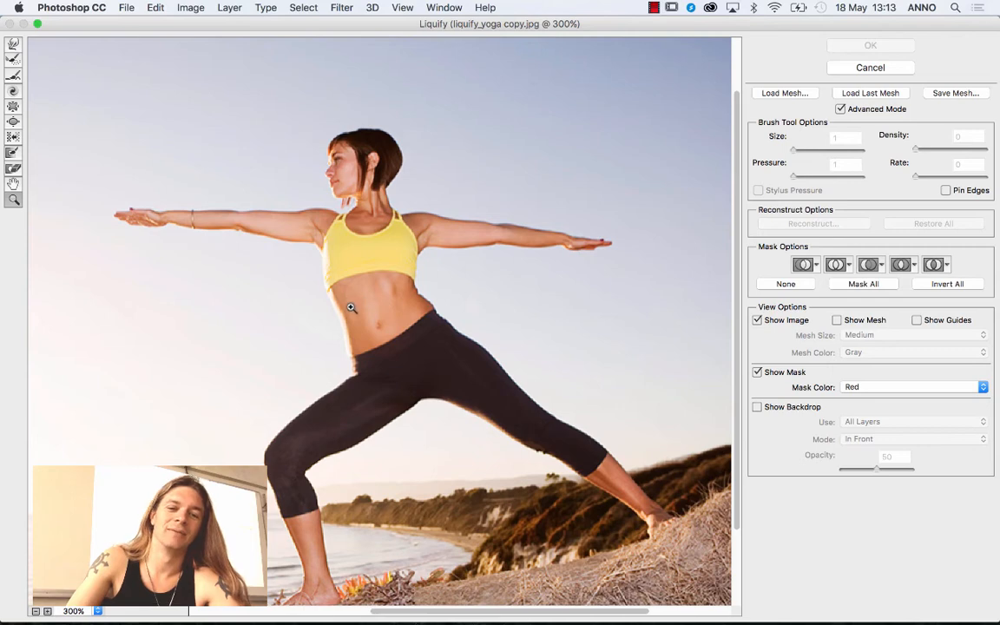
mouse_move(351, 308)
left_mouse_down()
mouse_move(375, 314)
mouse_move(382, 299)
mouse_move(368, 295)
mouse_move(390, 289)
mouse_move(378, 290)
left_mouse_up()
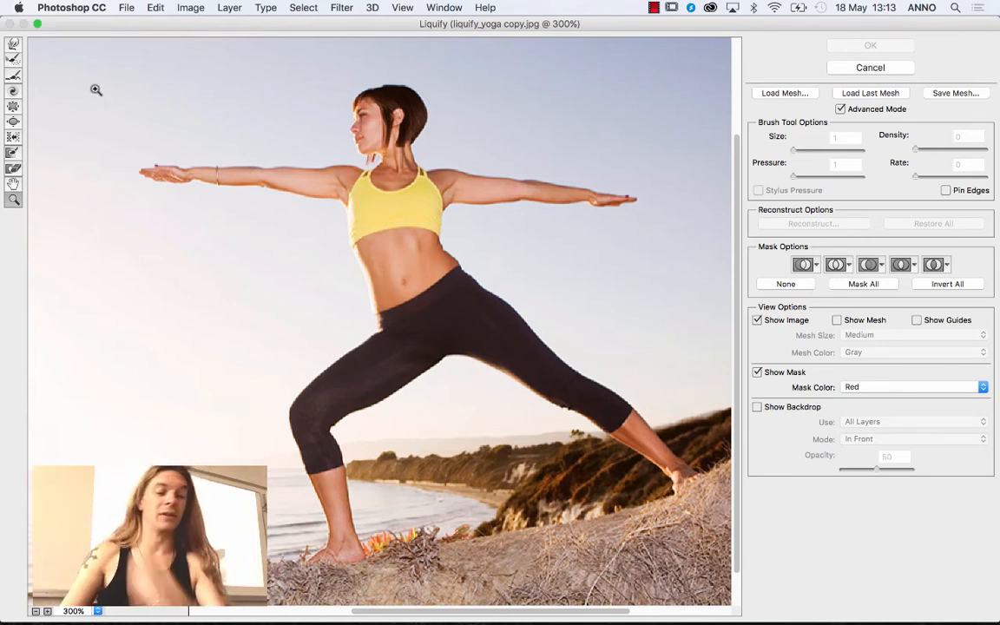
Enlarge the preview to 350% and frame the woman's torso and legs for reshaping.
key("alt")
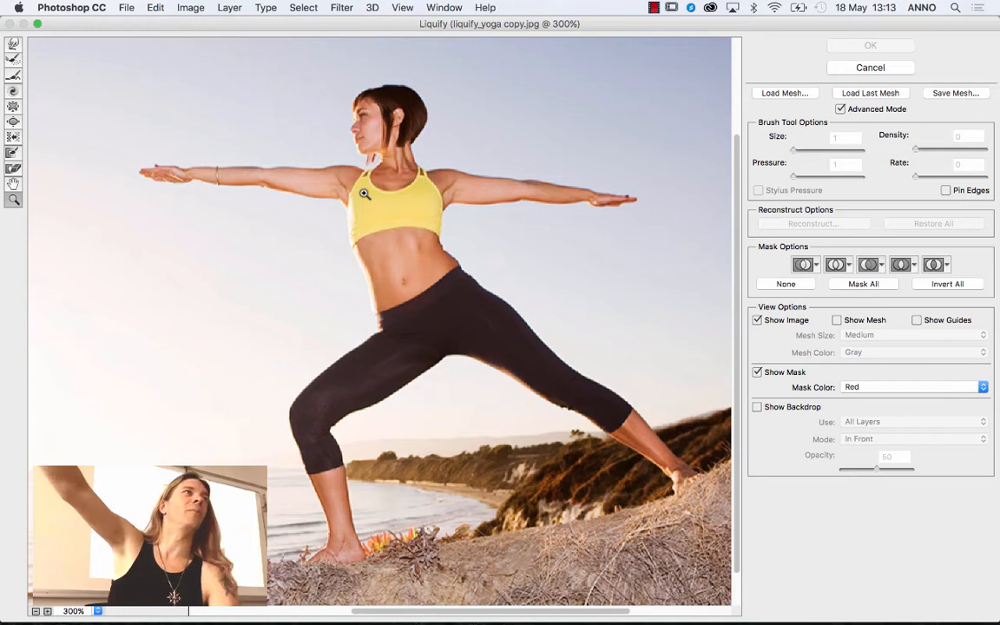
key("alt")
scroll(350, 199, "up", 2)
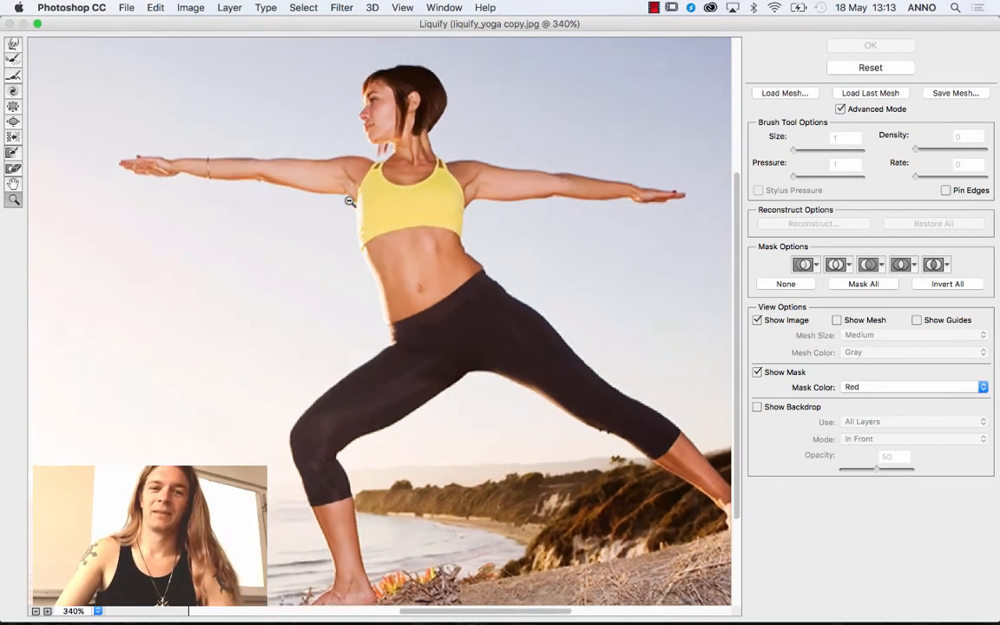
scroll(350, 201, "up", 1)
scroll(350, 202, "down", 3)
scroll(350, 202, "up", 3)
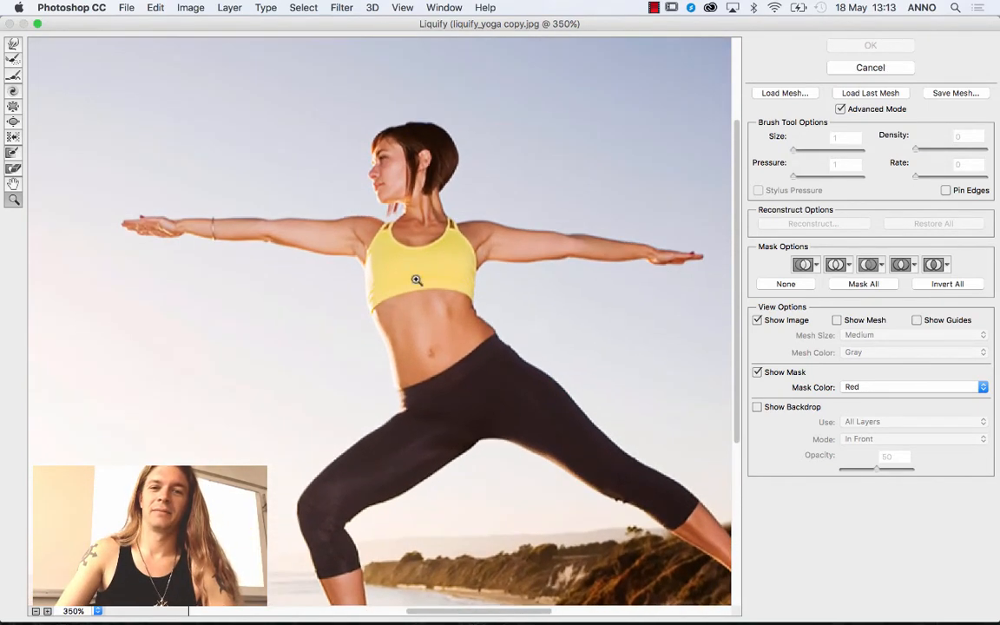
scroll(417, 280, "down", 5)
scroll(417, 280, "right", 4)
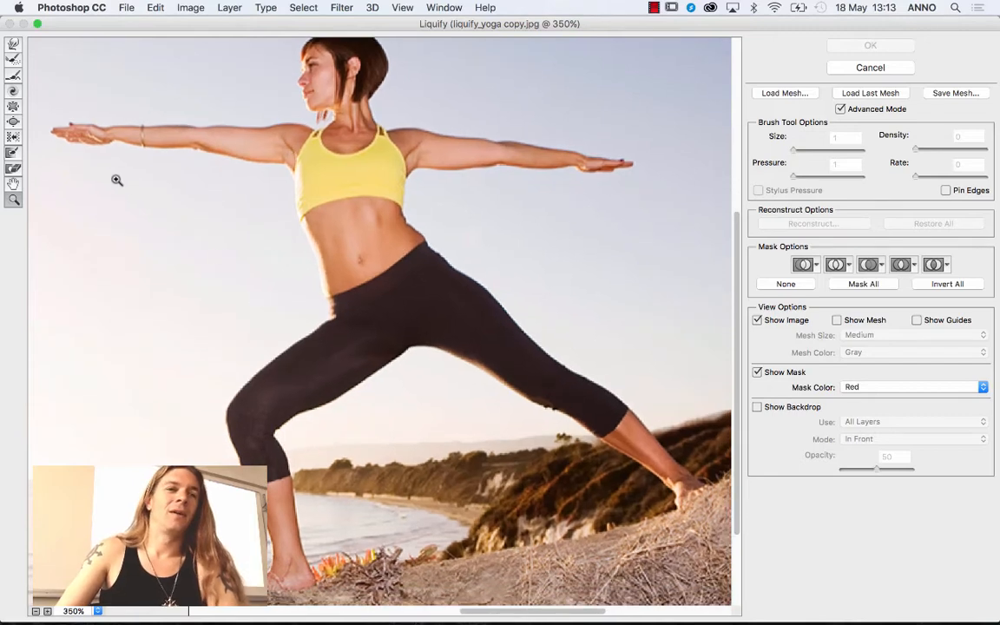
Select the Forward Warp tool and switch Advanced Mode off so only the basic Liquify controls are shown.
left_click(12, 44)
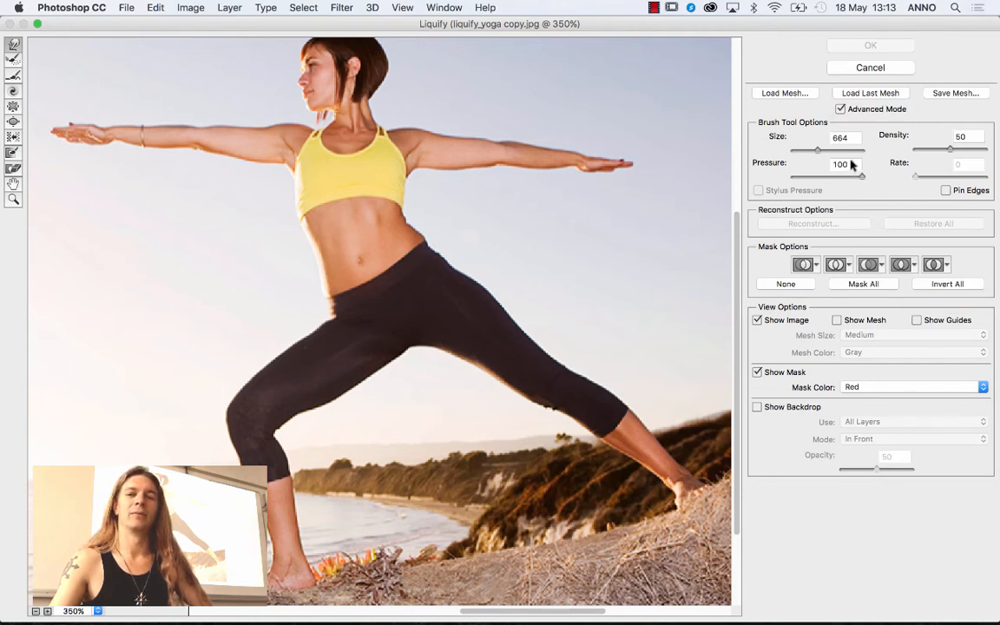
left_click(840, 109)
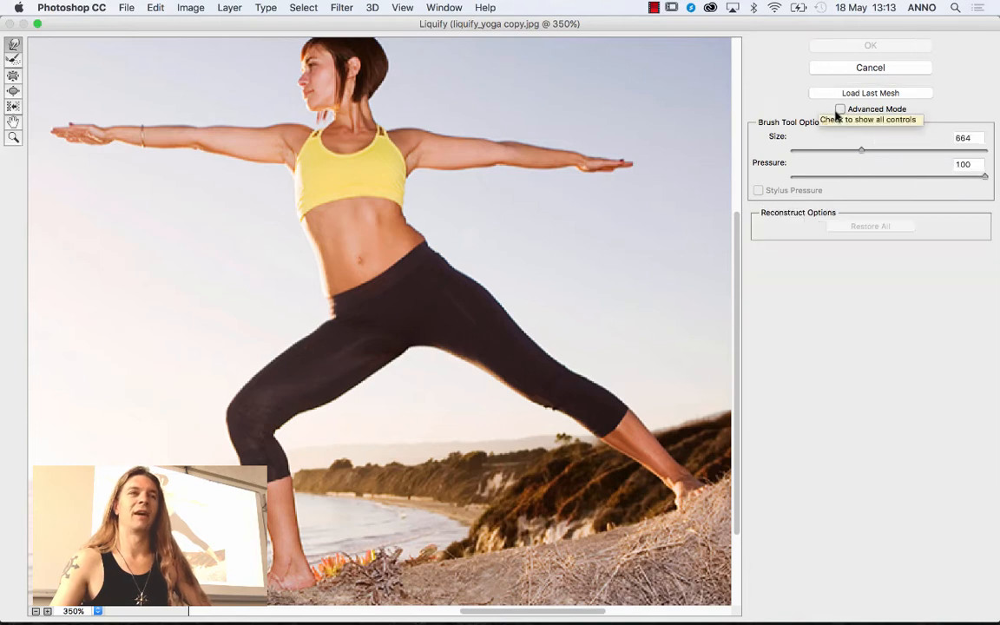
left_click(841, 110)
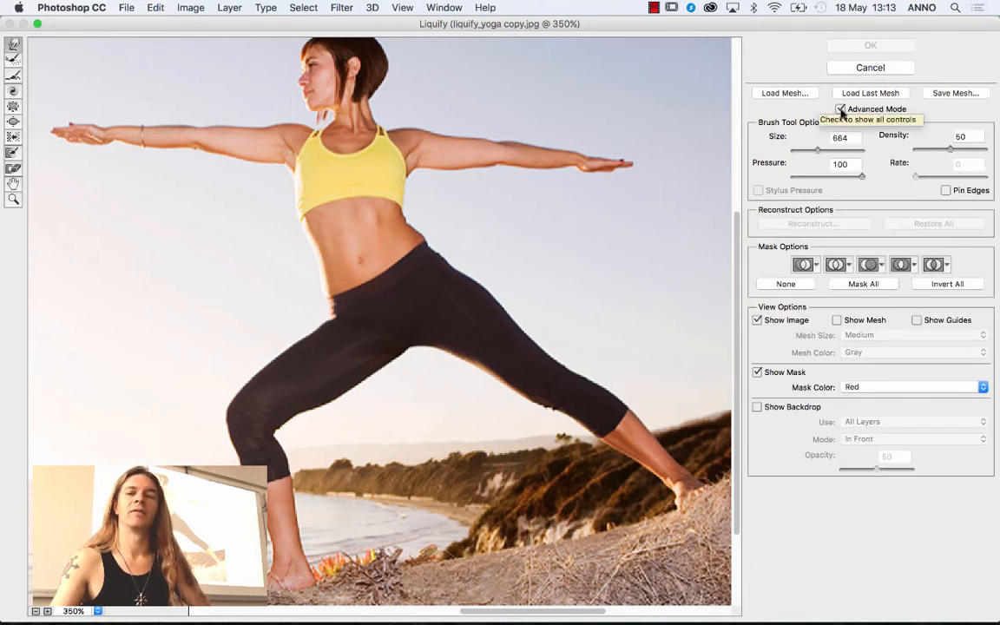
left_click(841, 110)
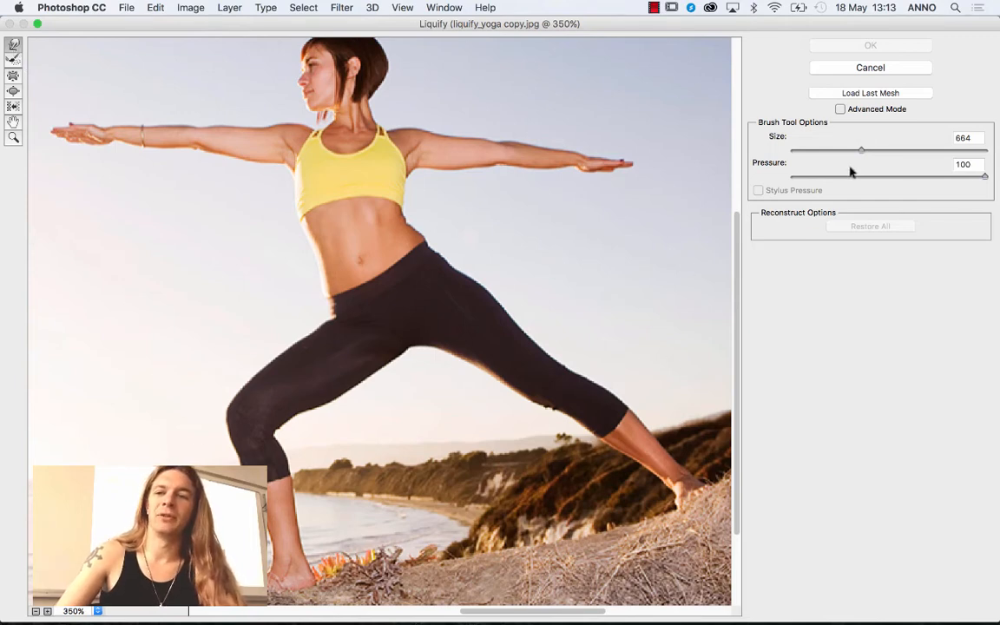
Set the Forward Warp brush size to 34, try a pressure of 35, and return the pressure to 100.
left_click_drag(861, 150, 814, 152)
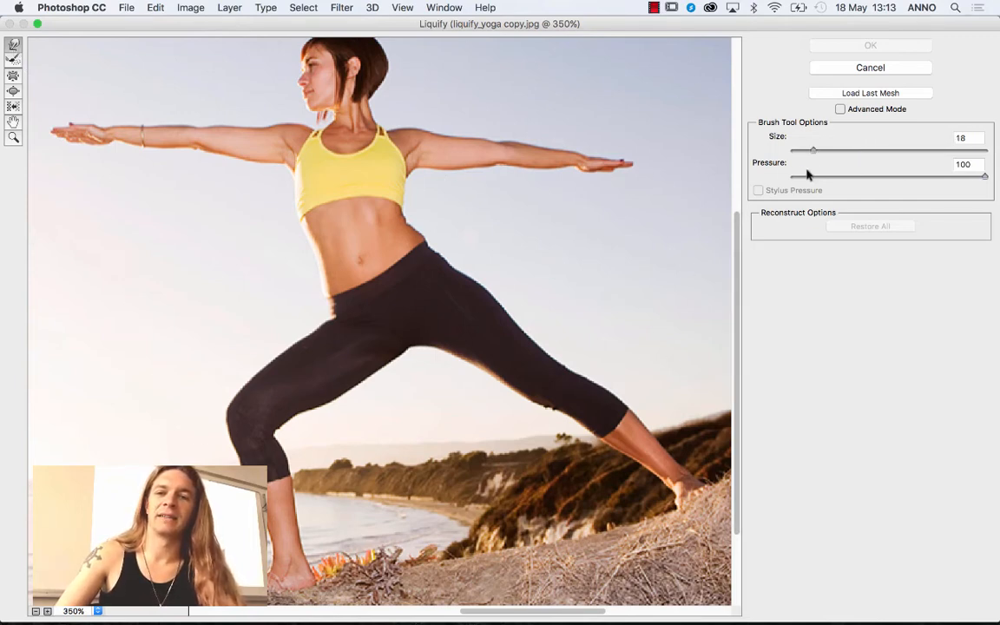
left_click_drag(815, 152, 818, 152)
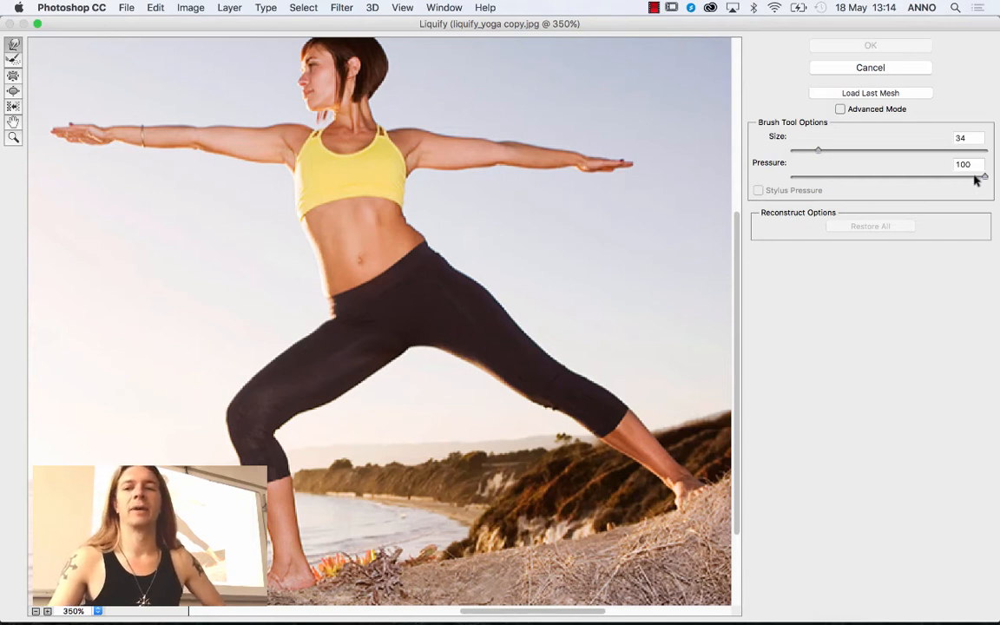
left_click_drag(985, 176, 860, 179)
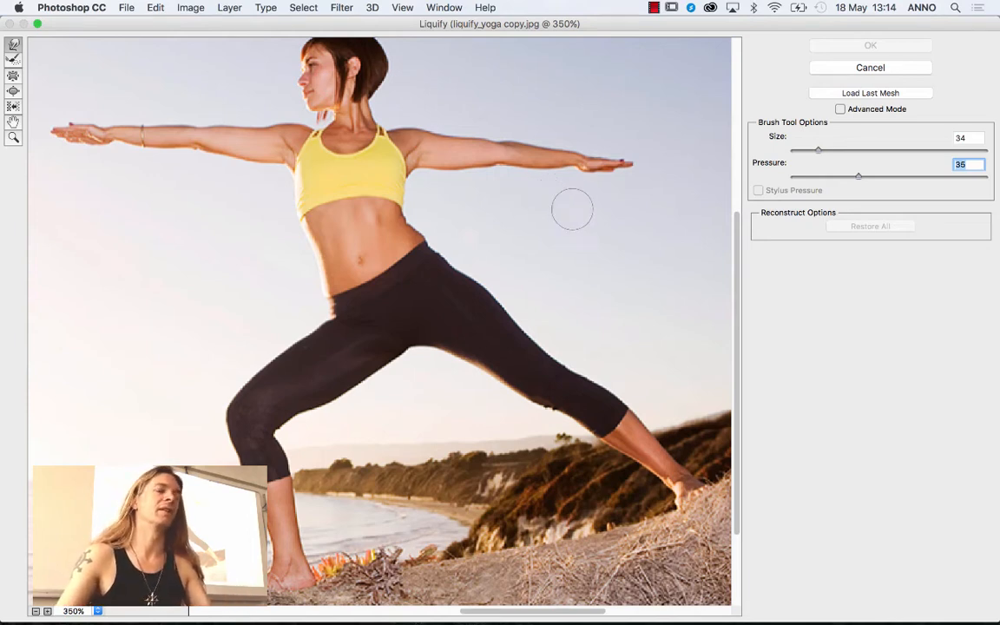
left_click_drag(862, 178, 999, 187)
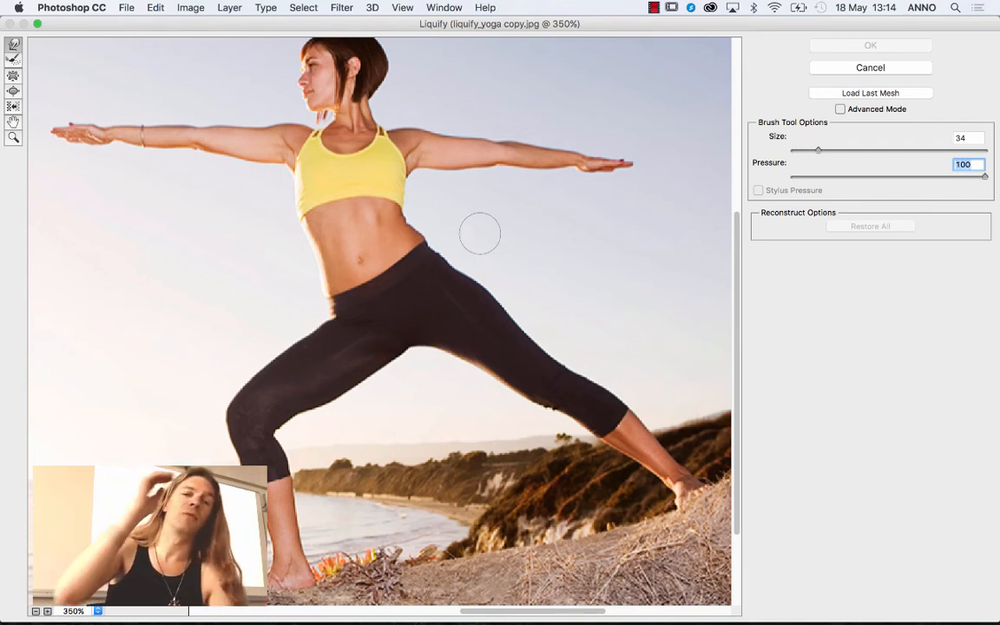
Slim the woman's back waistline just above the waistband with the Forward Warp tool.
left_click(423, 234)
mouse_move(423, 234)
left_mouse_down()
mouse_move(413, 217)
mouse_move(436, 266)
mouse_move(445, 252)
left_mouse_up()
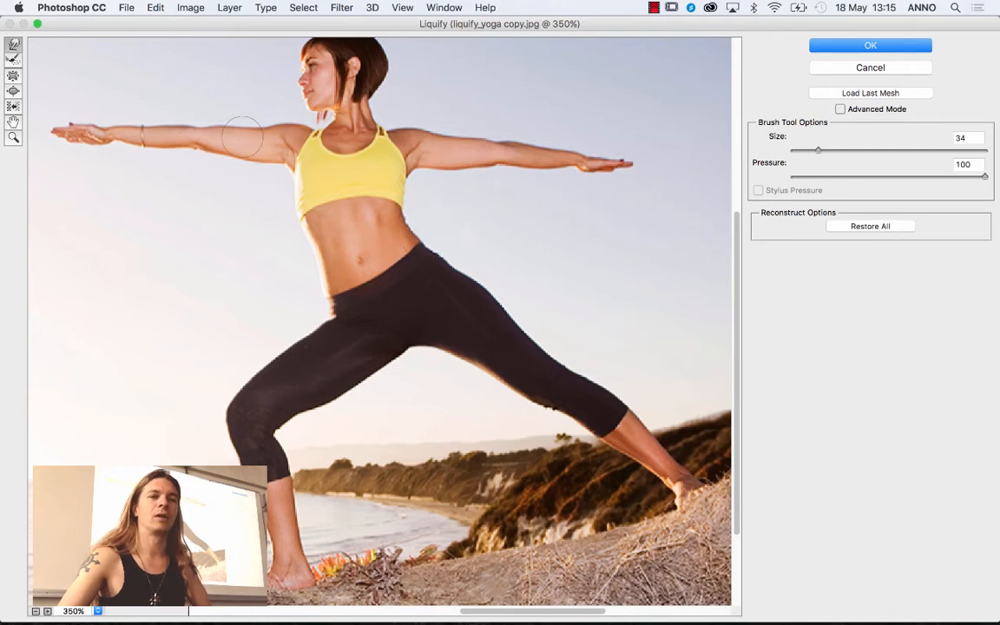
Try exaggerated inward pushes on the back waistline with Forward Warp, restoring the shape with the size 50 Reconstruct tool.
left_click_drag(411, 228, 388, 233)
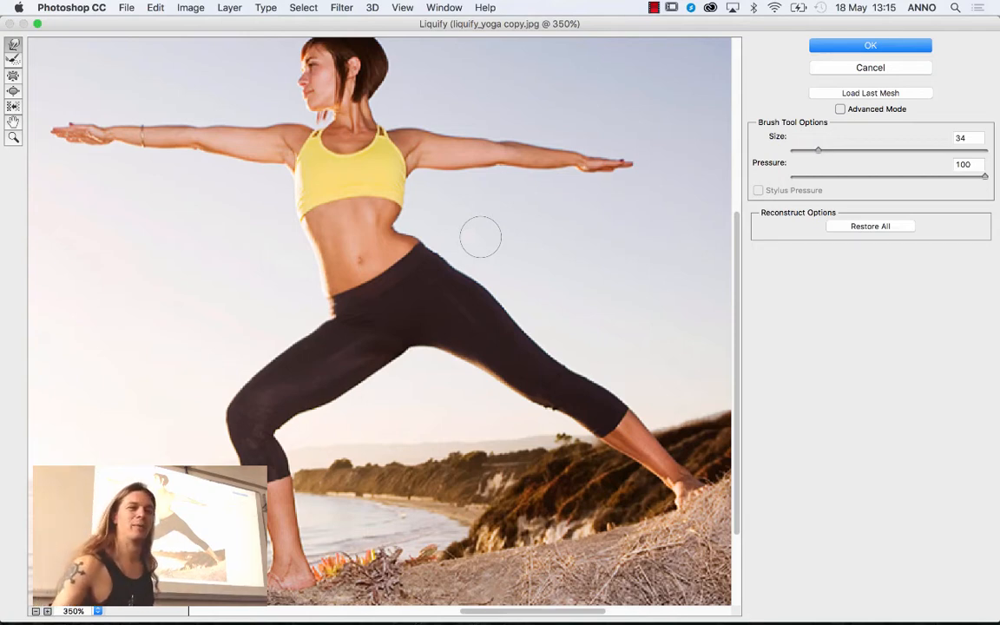
left_click(13, 58)
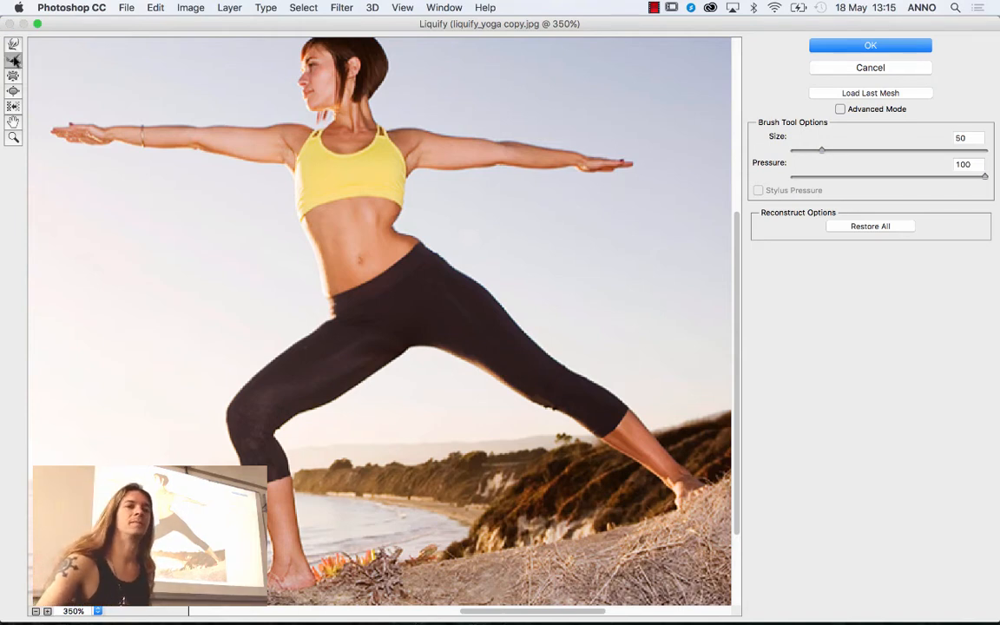
mouse_move(365, 224)
left_mouse_down()
mouse_move(389, 227)
mouse_move(374, 216)
left_mouse_up()
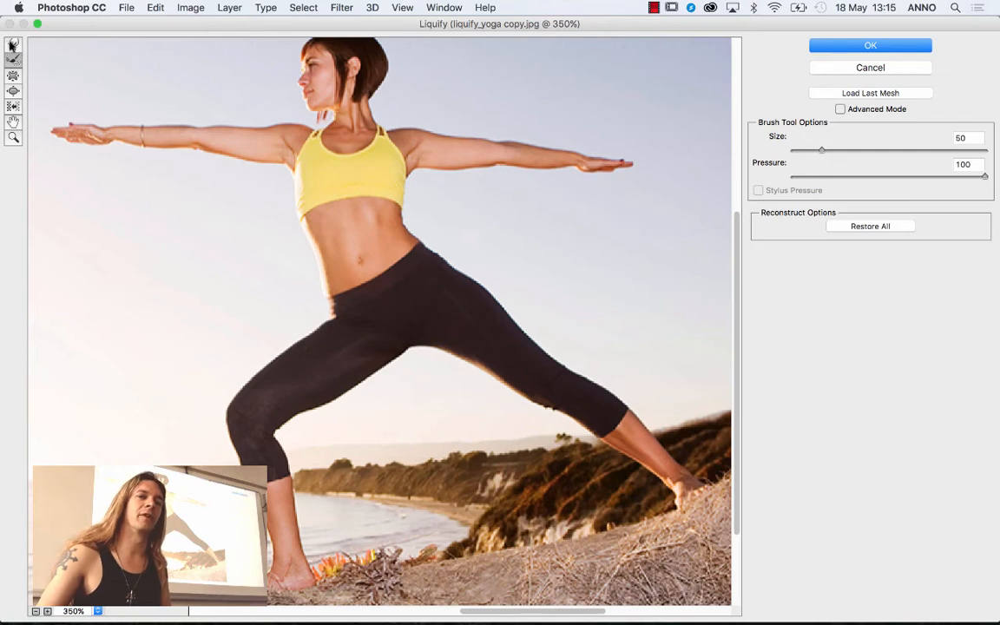
left_click(13, 44)
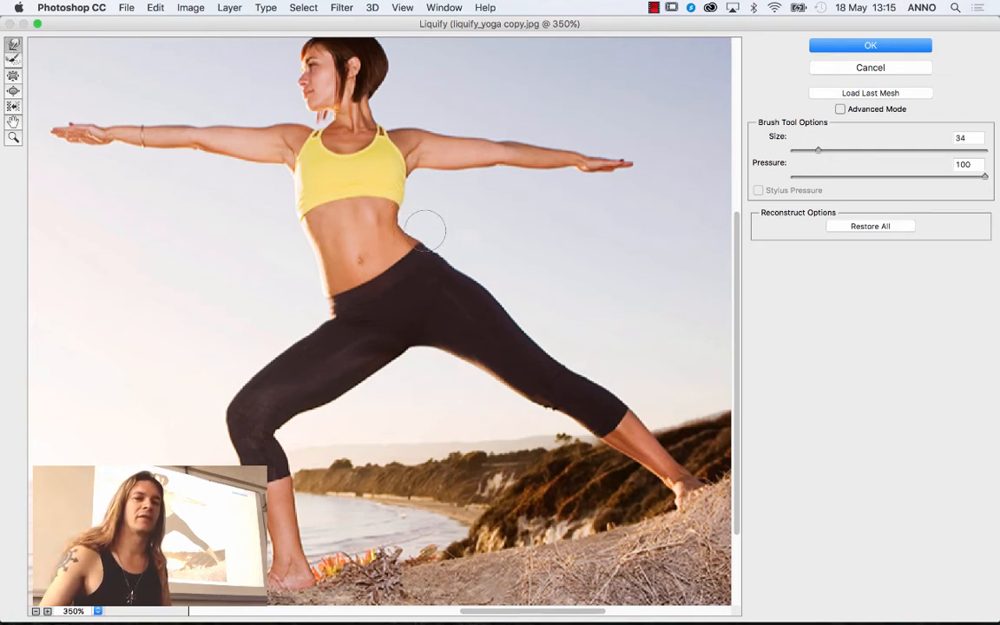
left_click_drag(434, 246, 404, 220)
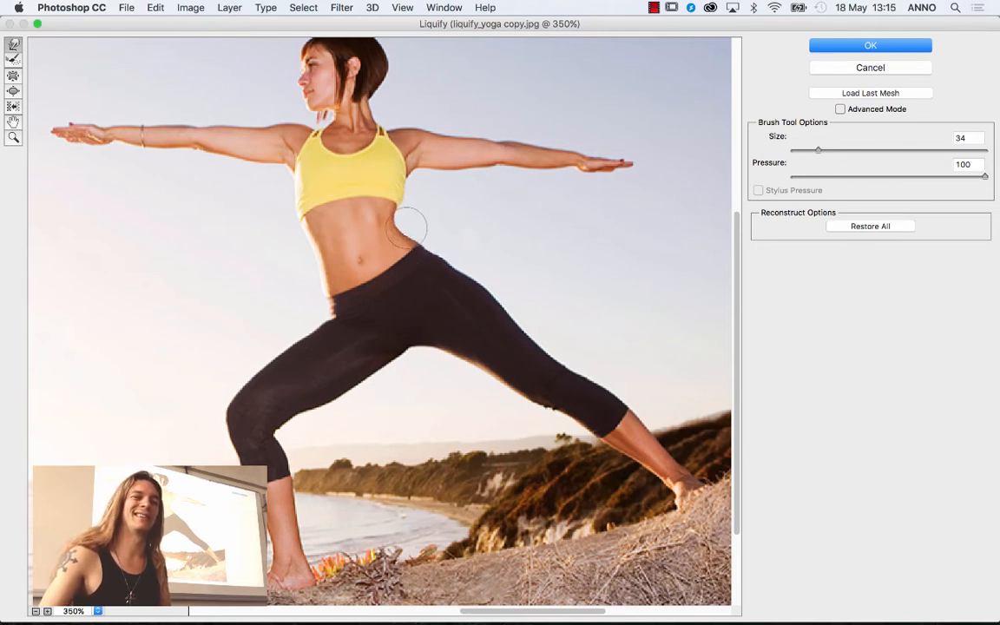
left_click(11, 58)
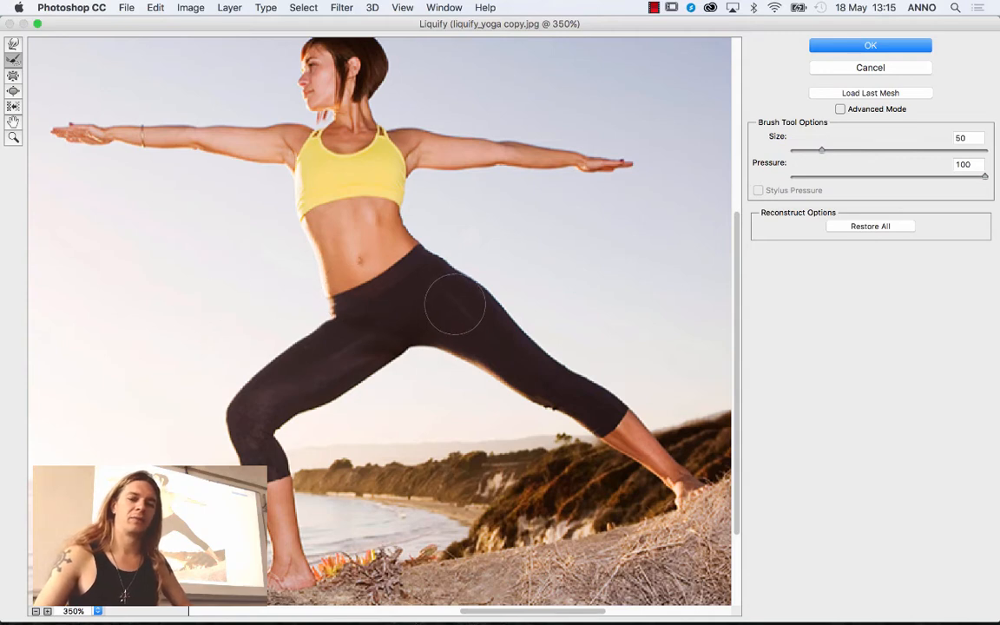
Reshape the outer edge of the back hip and upper thigh with Forward Warp at pressure 77, and apply the Liquify changes.
left_click(12, 47)
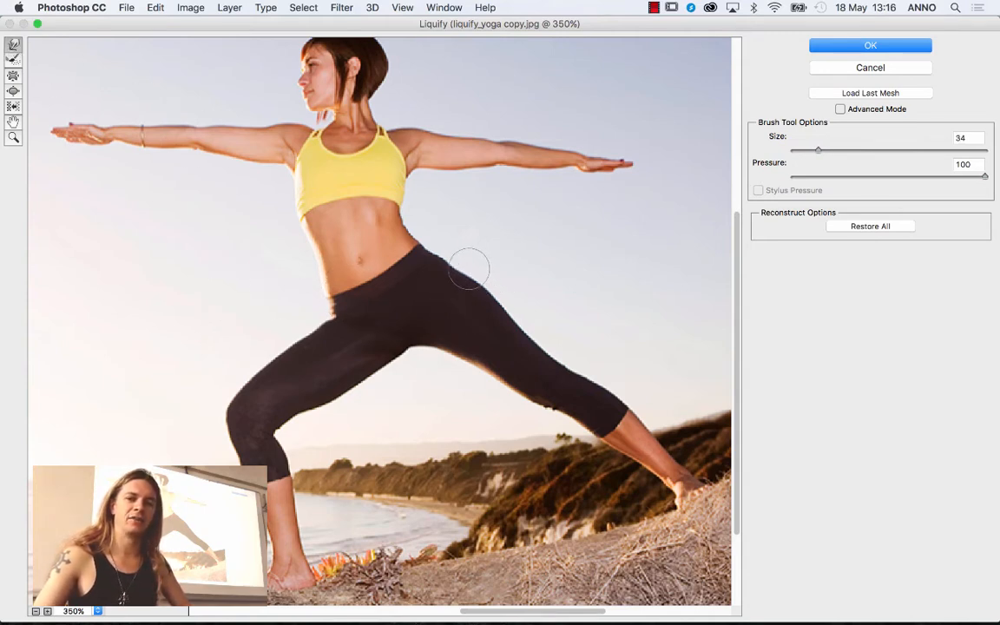
left_click_drag(471, 268, 467, 273)
key("super")
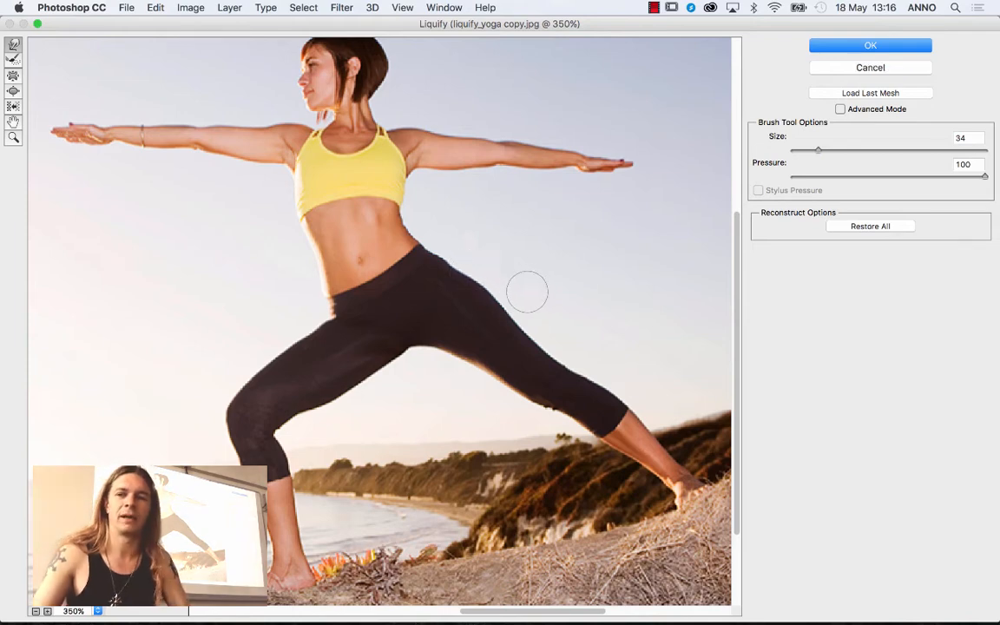
left_click(939, 177)
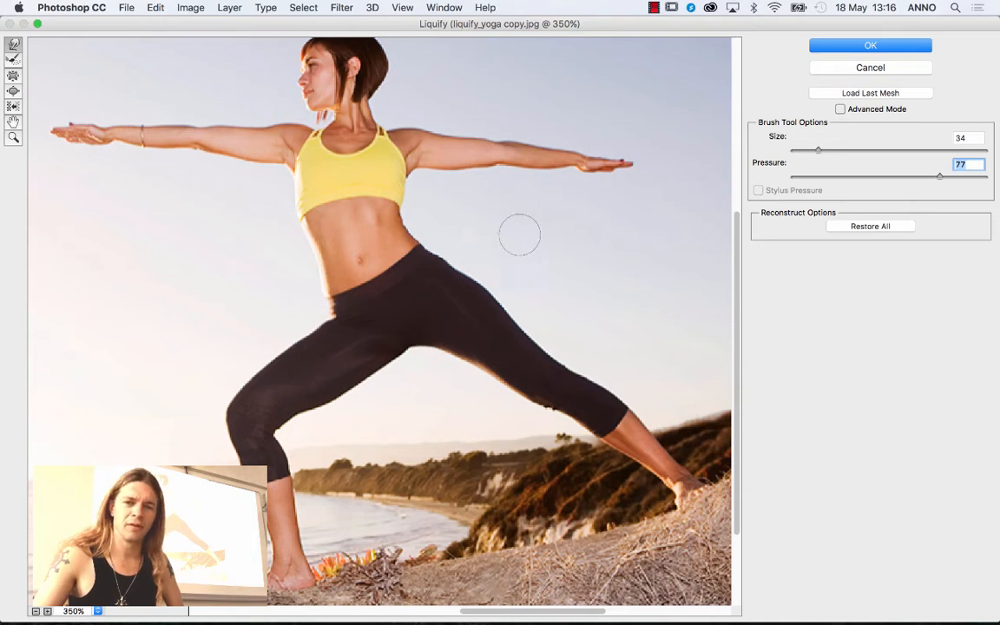
left_click_drag(478, 272, 499, 303)
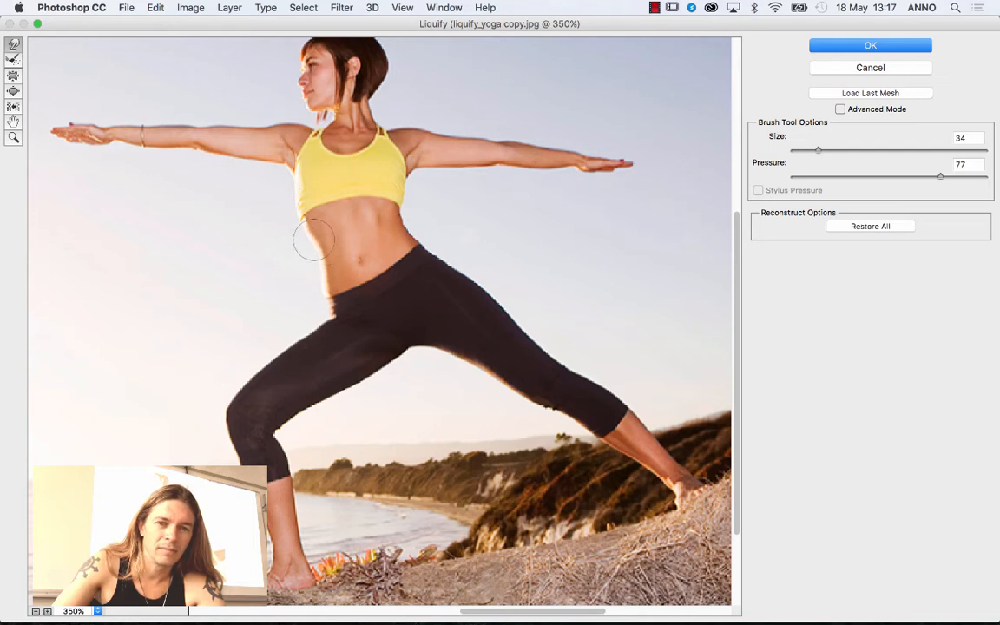
left_click(821, 48)
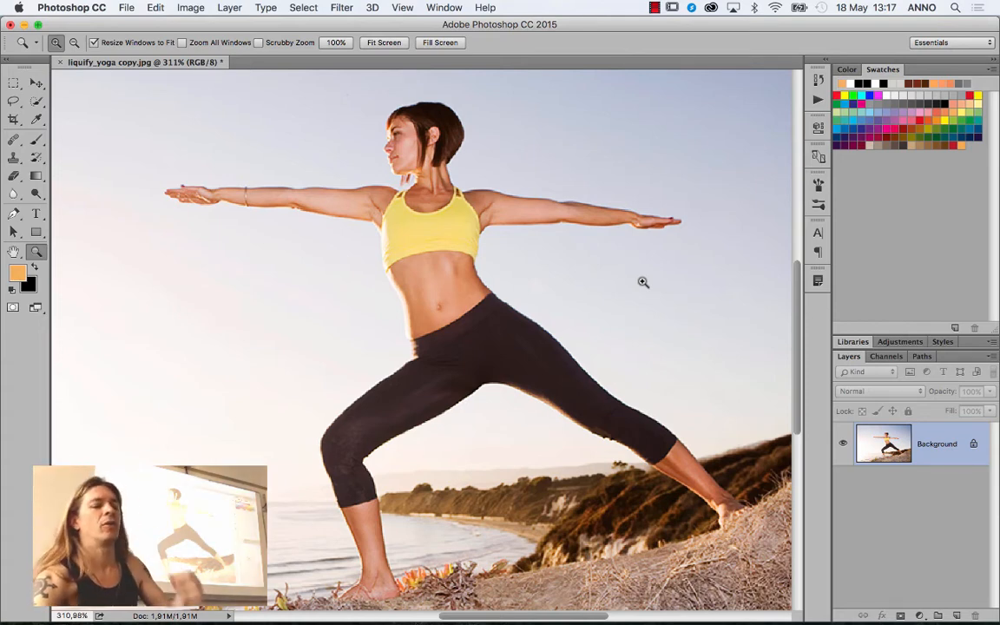
Toggle the Liquify edit off and on repeatedly to compare the woman's waist and hip before and after.
key("super+s")
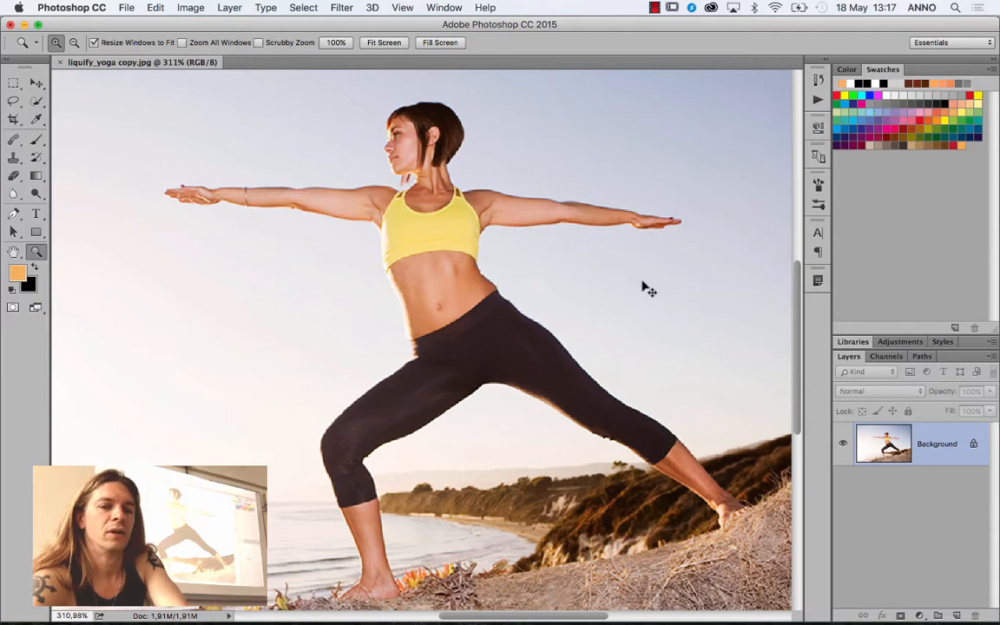
key("super+z")
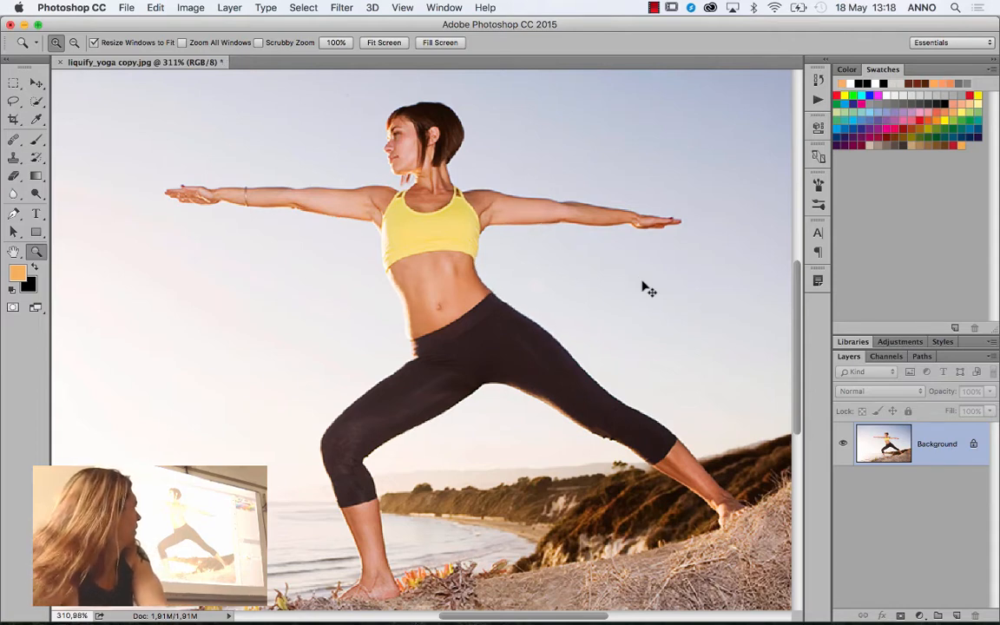
key("super+z")
key("super+z")
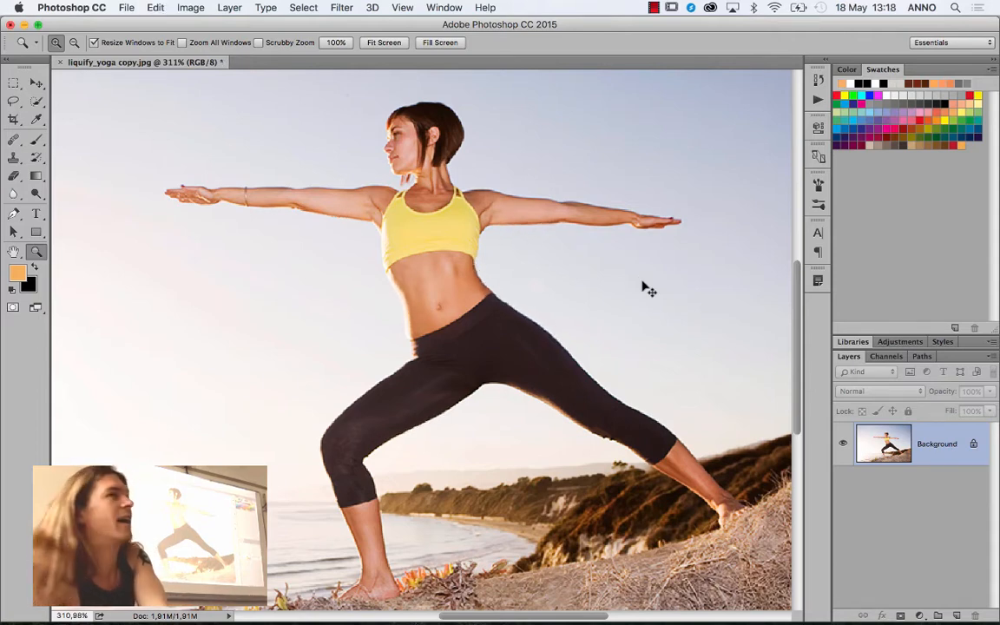
key("super+z")
key("super+z")
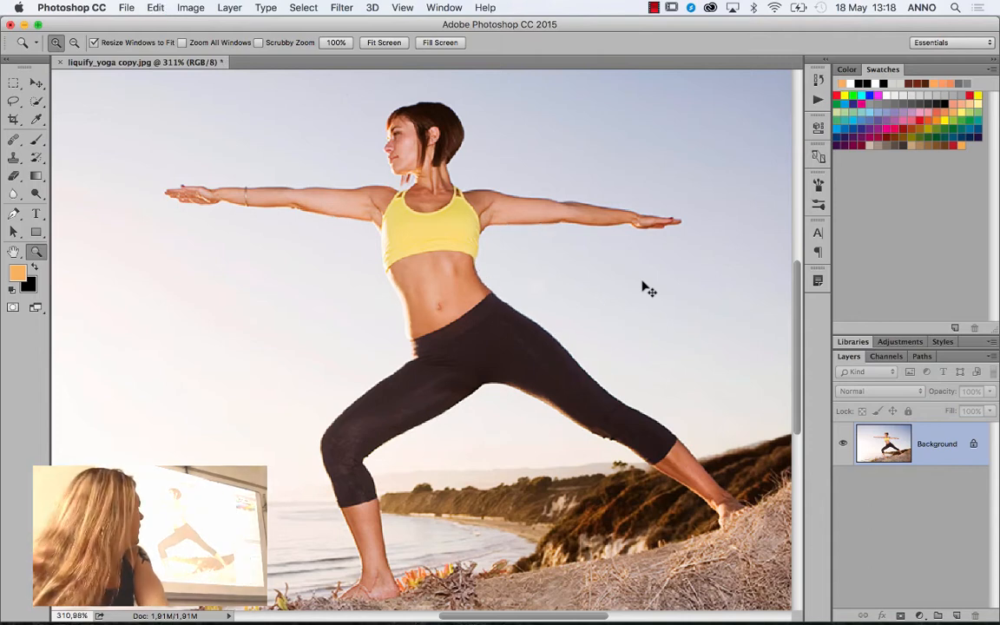
key("super+z")
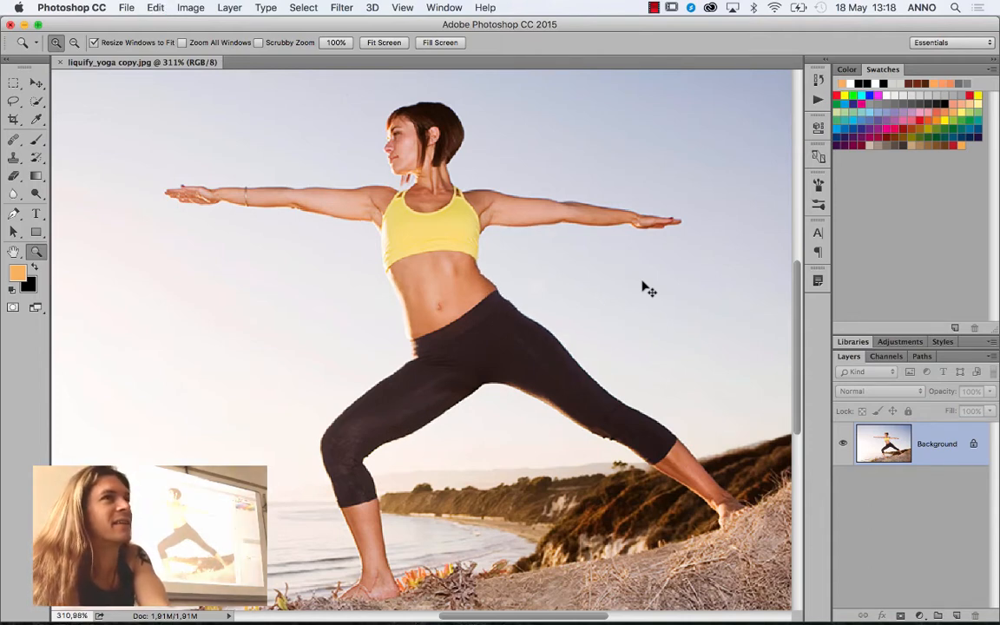
key("super+z")
key("super+z")
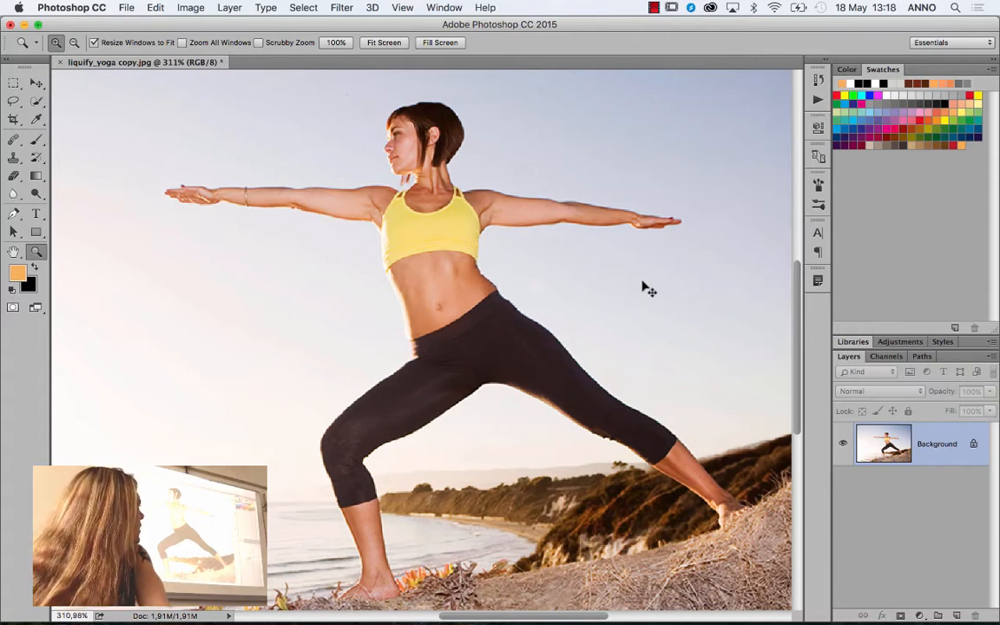
key("super+z")
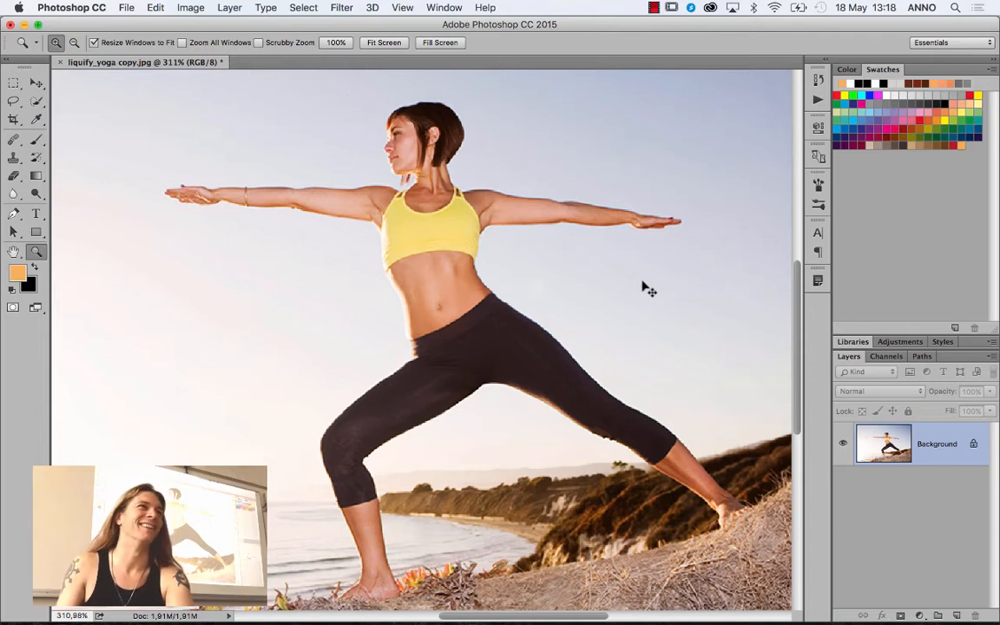
key("super+z")
key("super+z")
key("super+z")
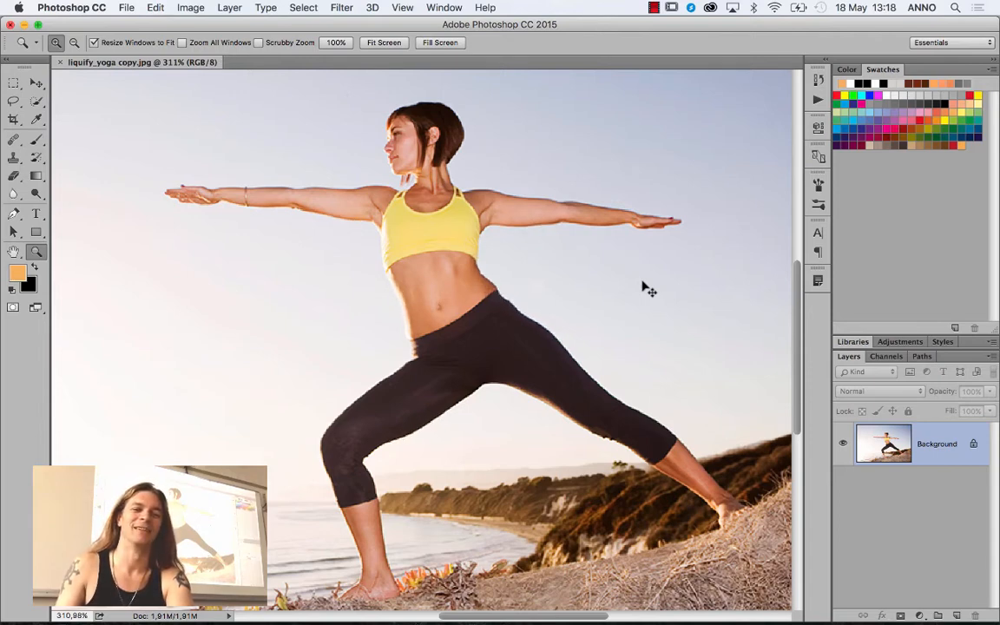
key("super+z")
key("super+z")
key("super+z")
key("super+z")
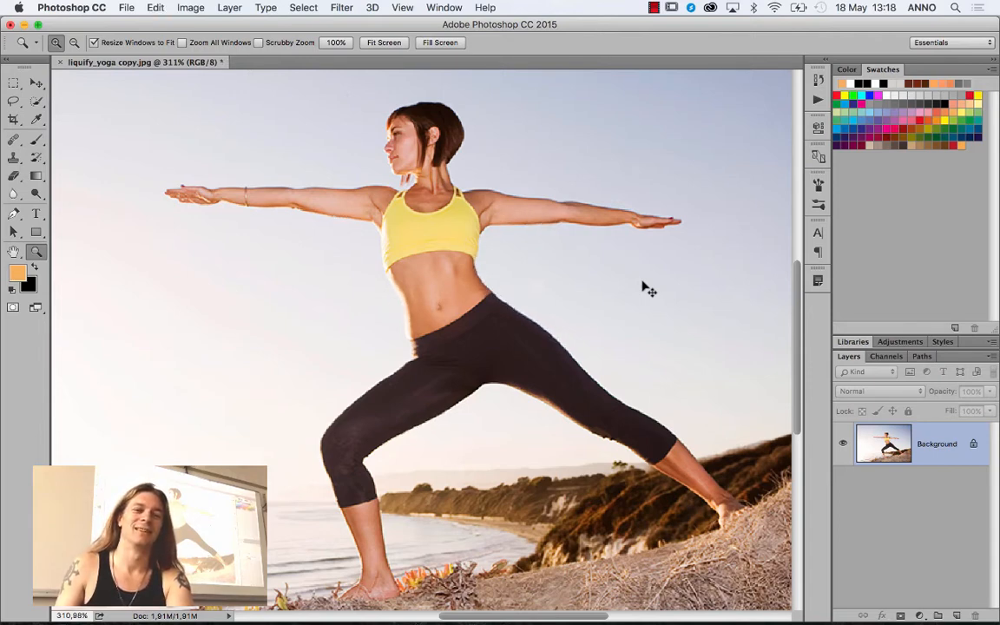
key("super+z")
key("super+z")
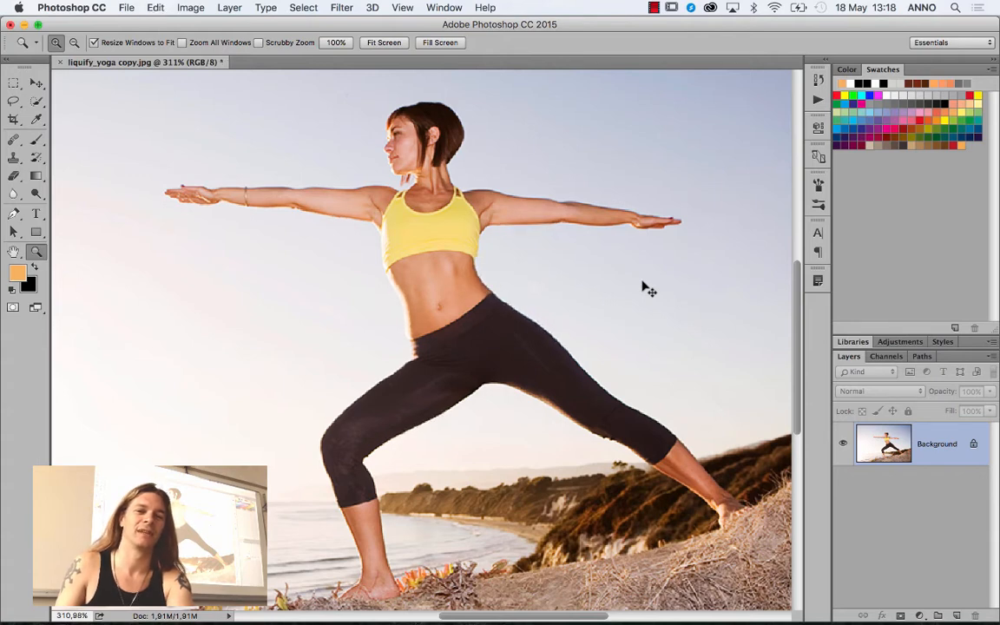
key("super+z")
key("super+z")
key("super+z")
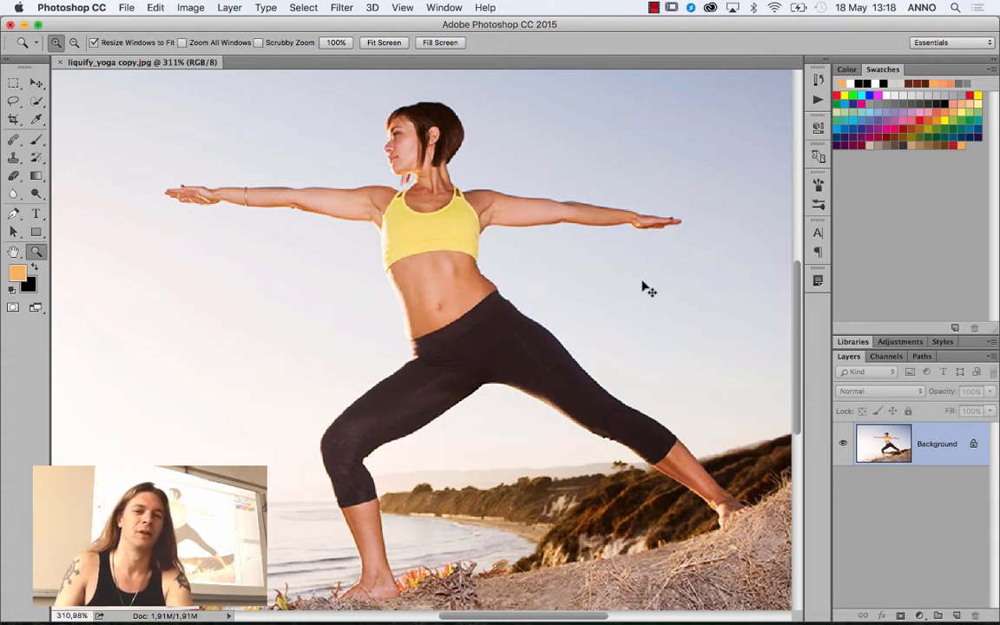
key("super+z")
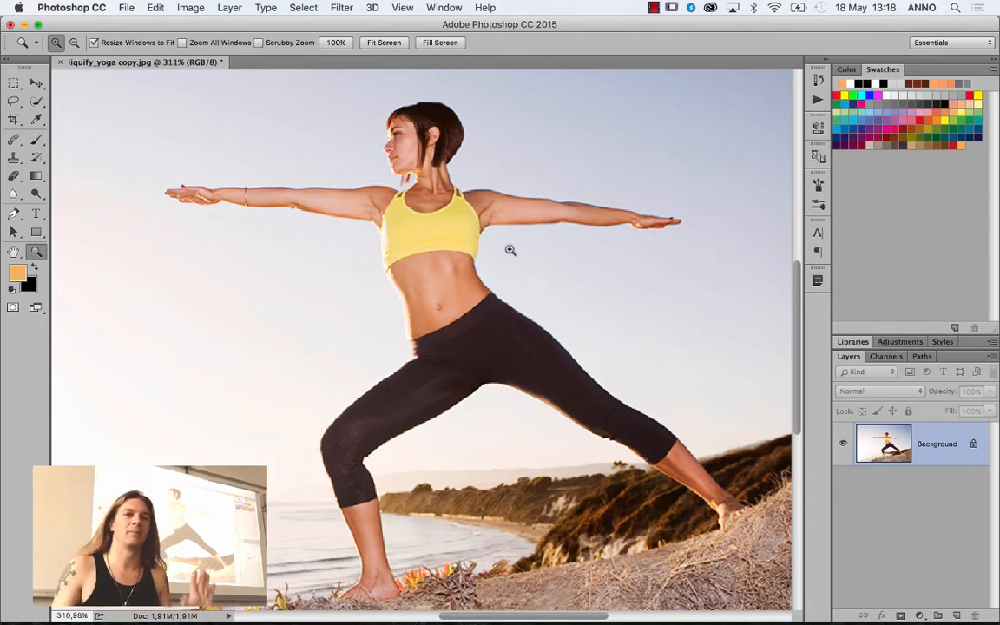
Save the retouched image under the new name liquify_yoga.jpg as a JPEG at quality 12, Maximum, with Baseline ("Standard") format.
key("super+shift+s")
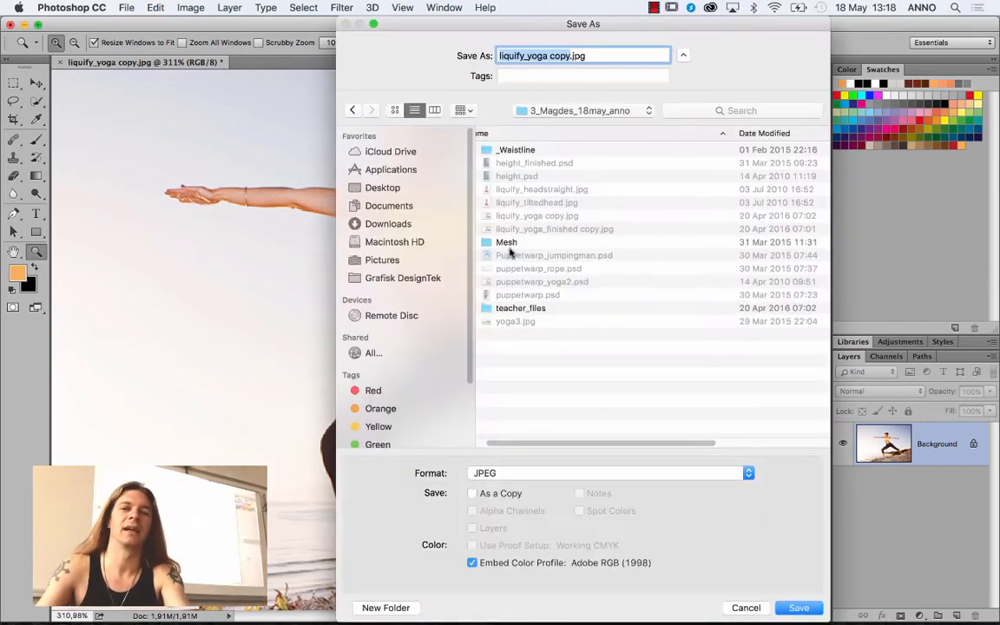
left_click(525, 57)
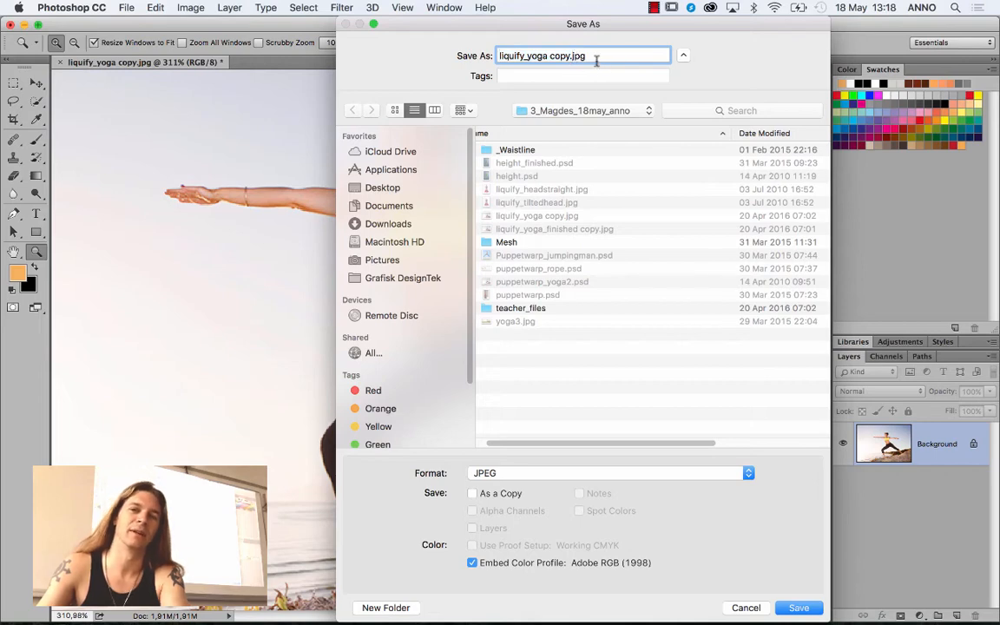
left_click(570, 55)
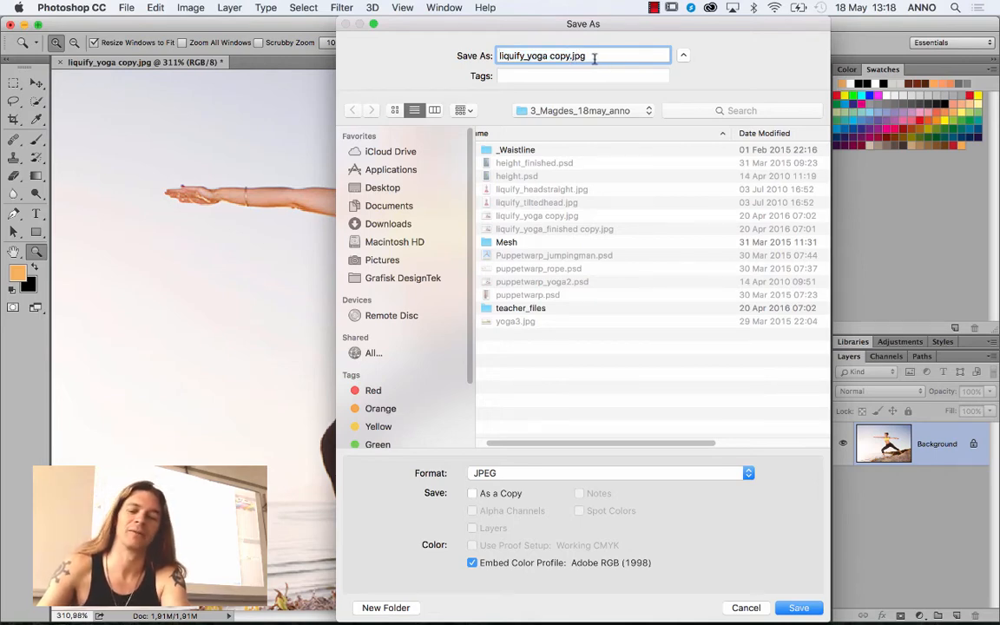
key("BackSpace")
key("BackSpace")
key("BackSpace")
key("BackSpace")
key("BackSpace")
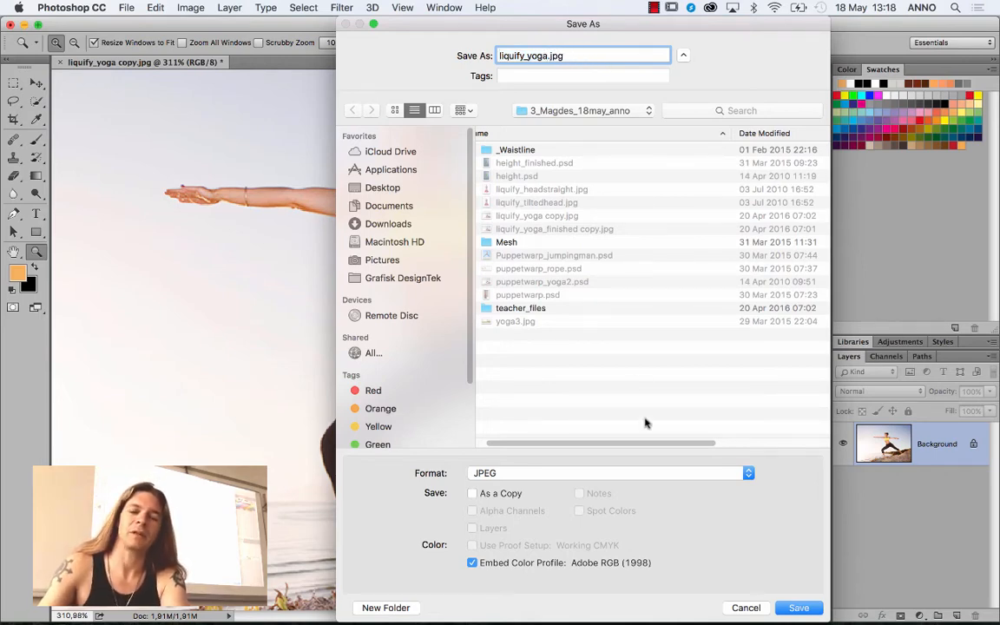
left_click(797, 607)
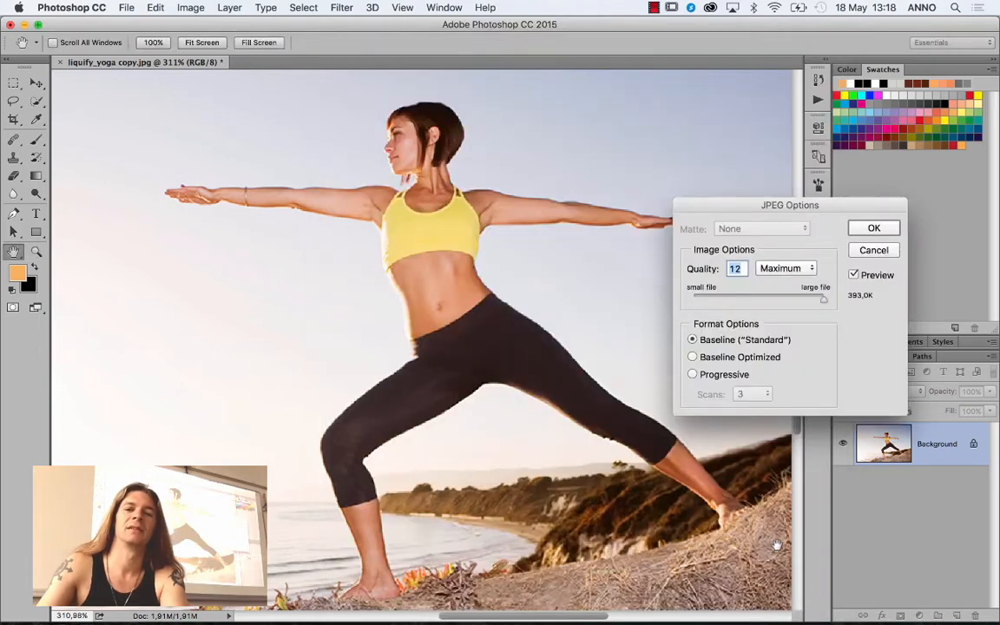
left_click(872, 228)
key("z")
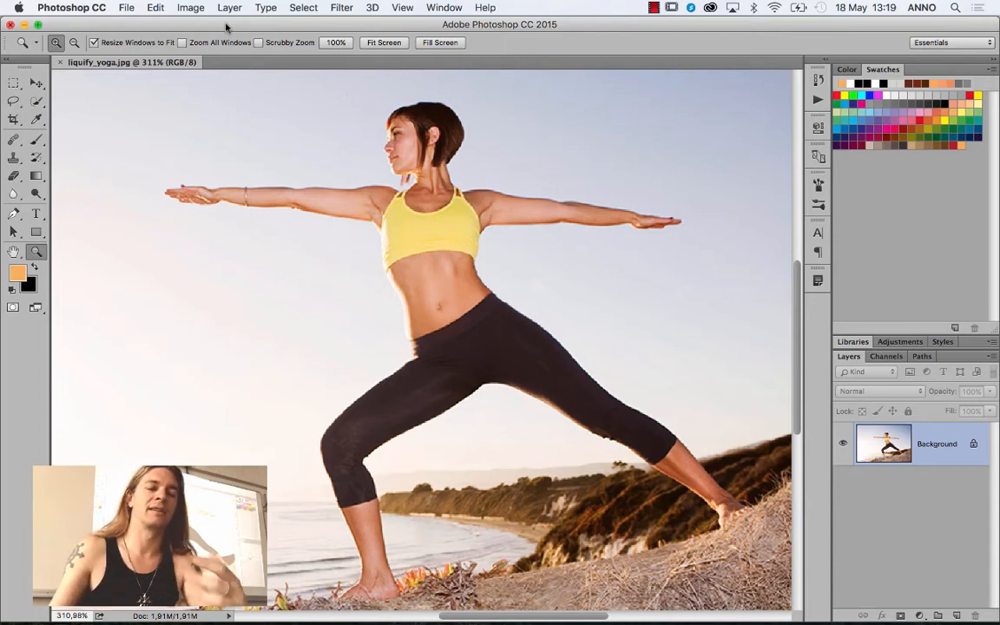
Unlock the Background to make it a regular layer, leaving its layer style unchanged.
left_click(152, 8)
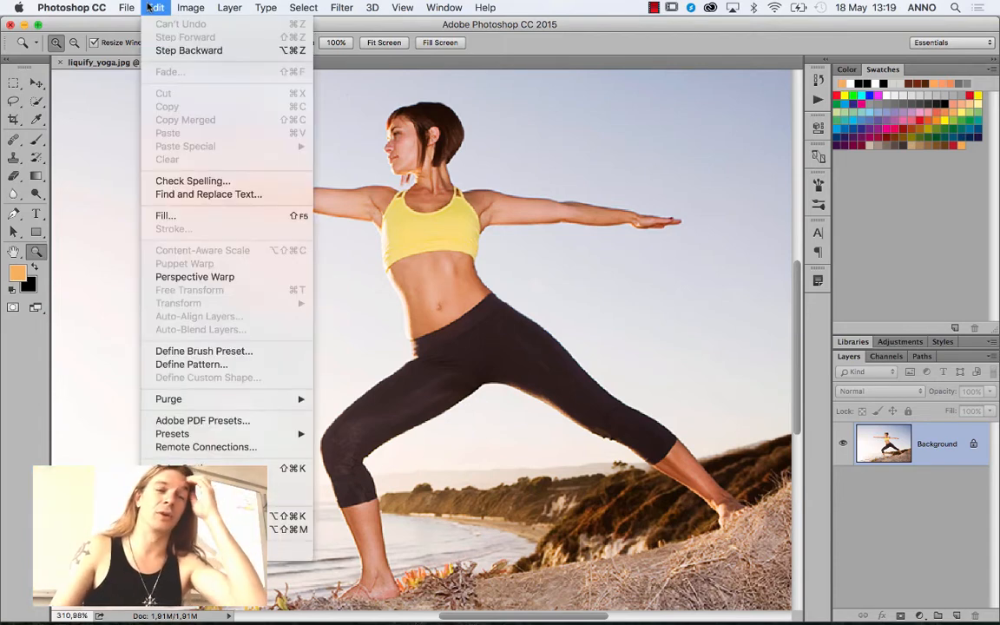
mouse_move(188, 7)
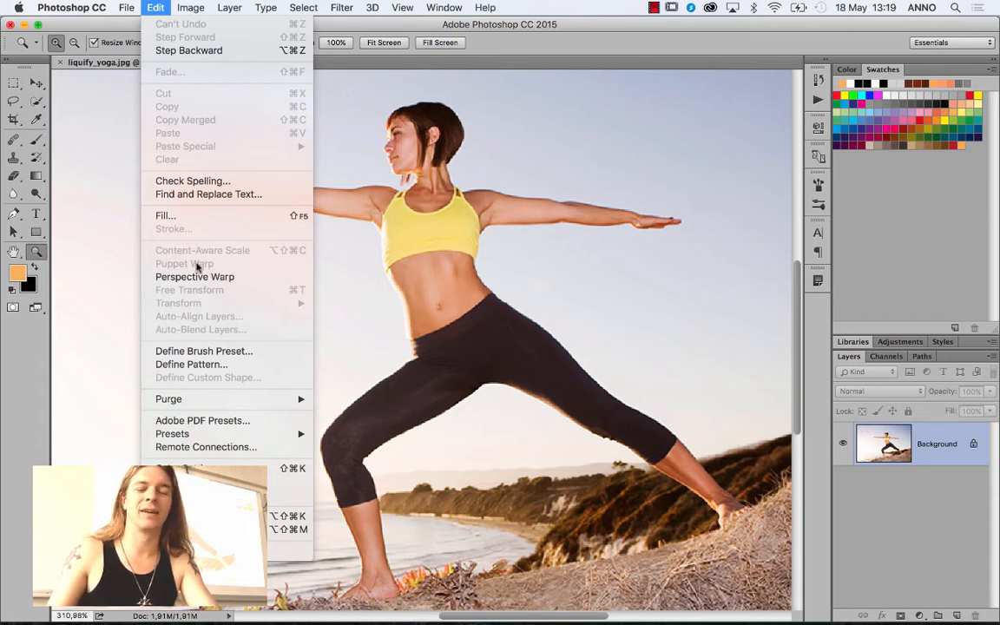
left_click(900, 482)
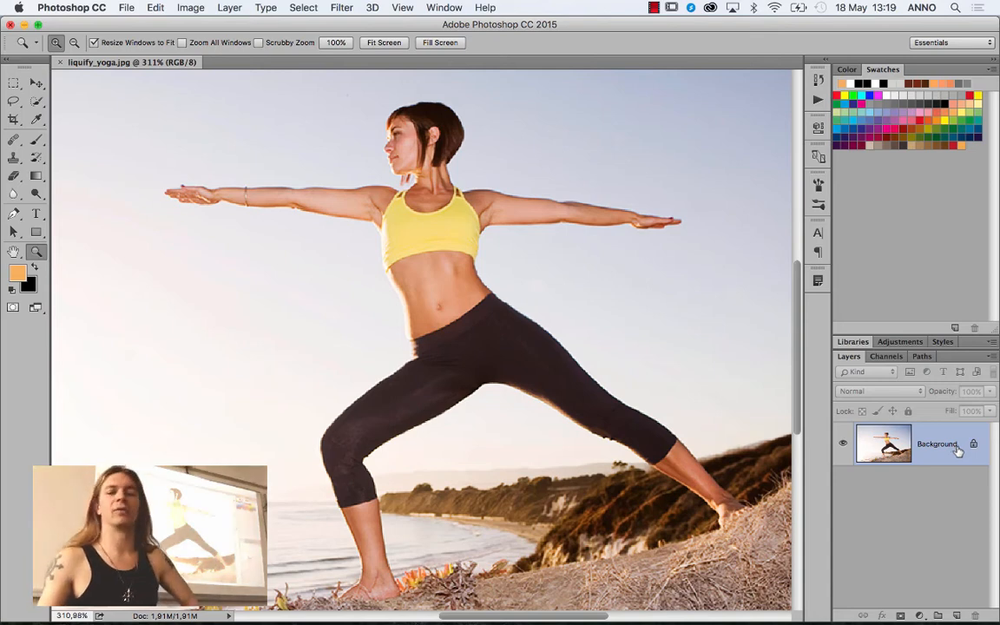
left_click(975, 447)
double_click(887, 459)
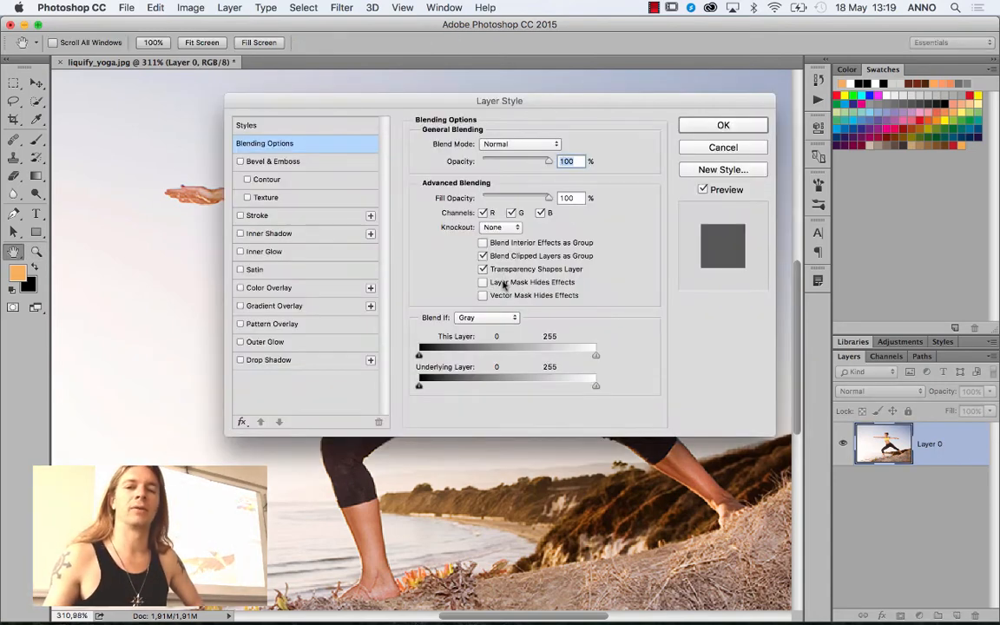
left_click(726, 150)
Check the editing commands offered for the unlocked photo layer and convert the layer to a Smart Object.
left_click(134, 6)
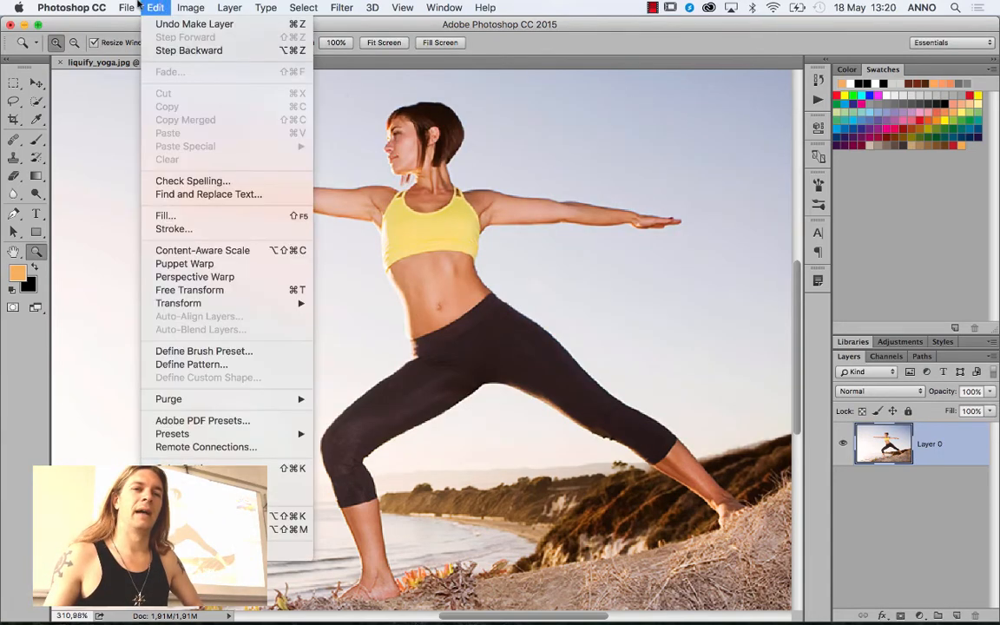
mouse_move(157, 7)
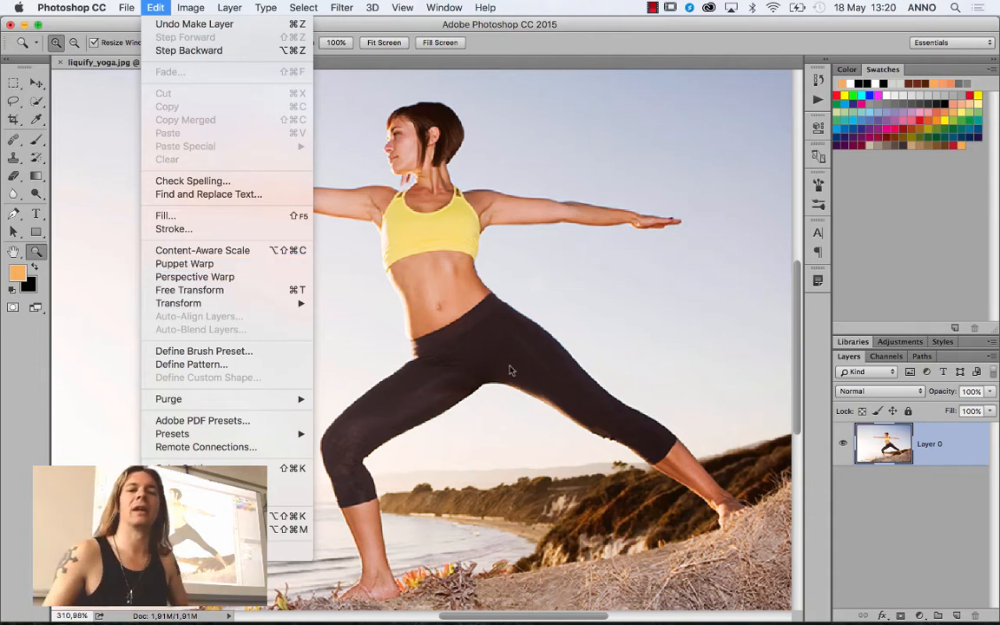
left_click(853, 522)
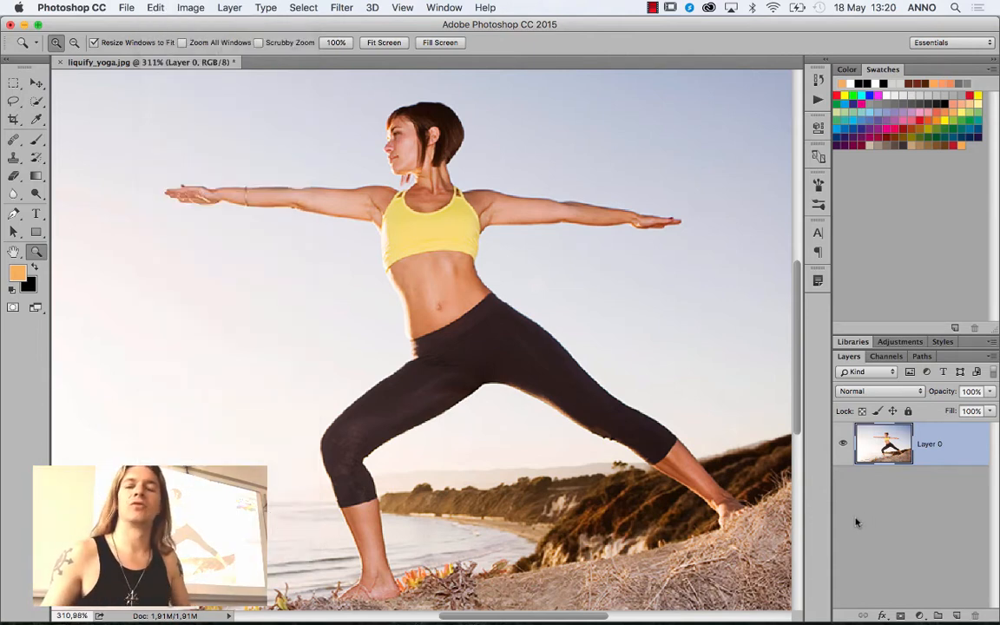
right_click(878, 456)
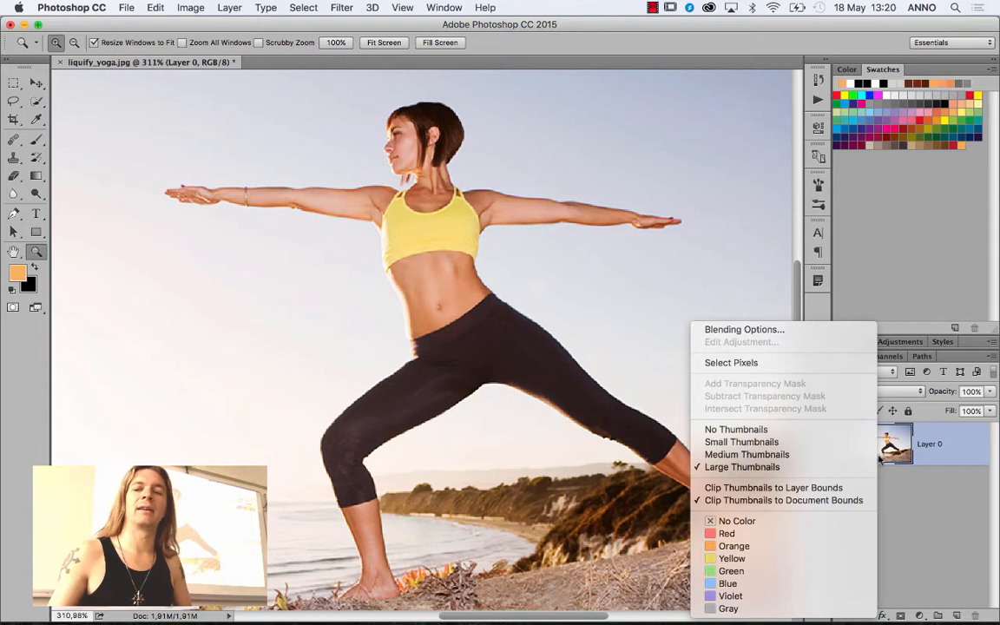
left_click(927, 470)
right_click(943, 454)
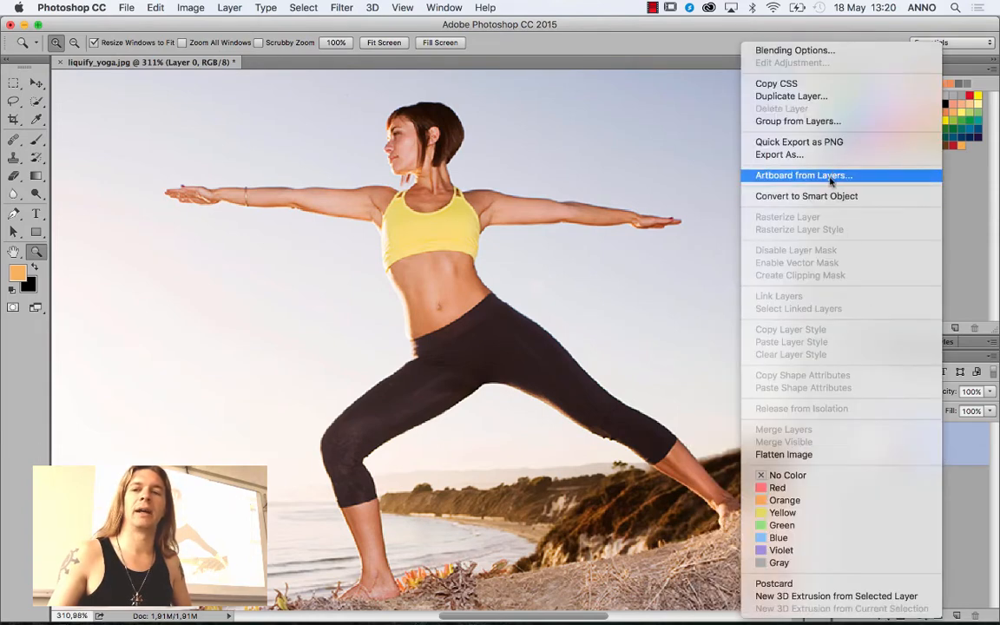
left_click(875, 202)
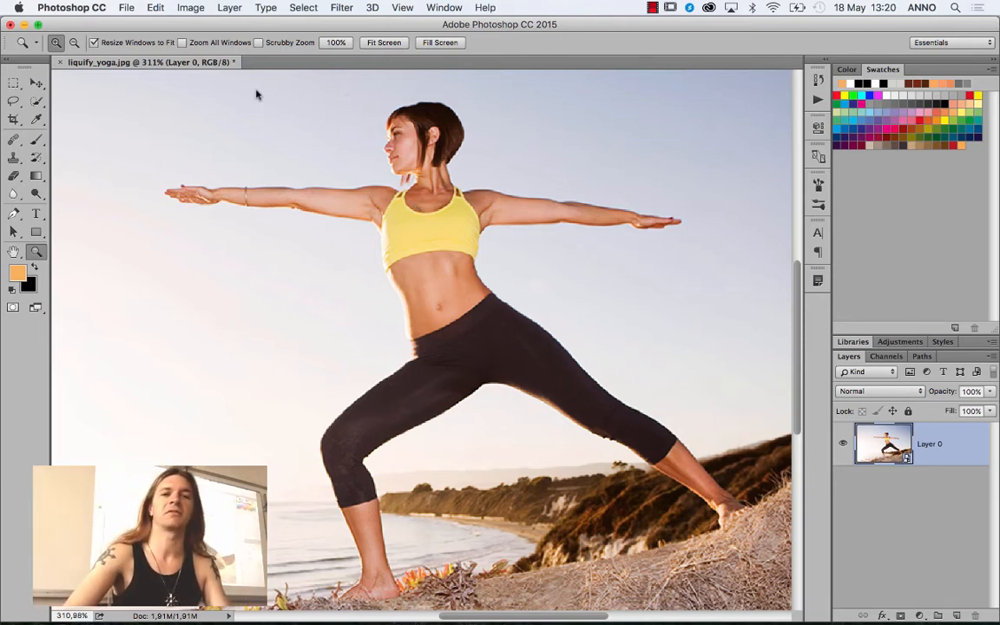
Start Puppet Warp on the Smart Object layer and show its mesh.
left_click(155, 7)
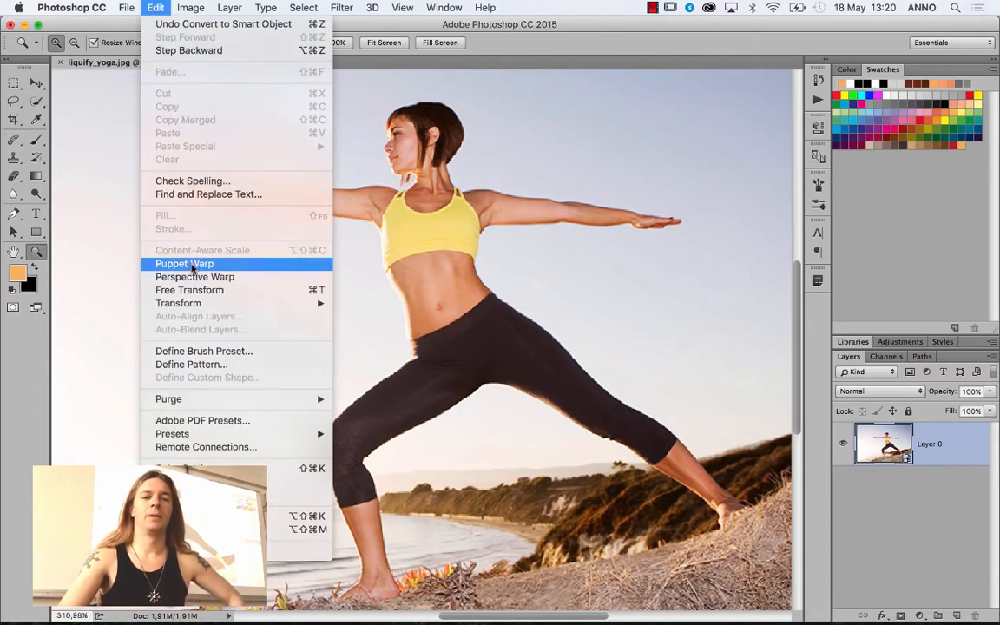
left_click(193, 264)
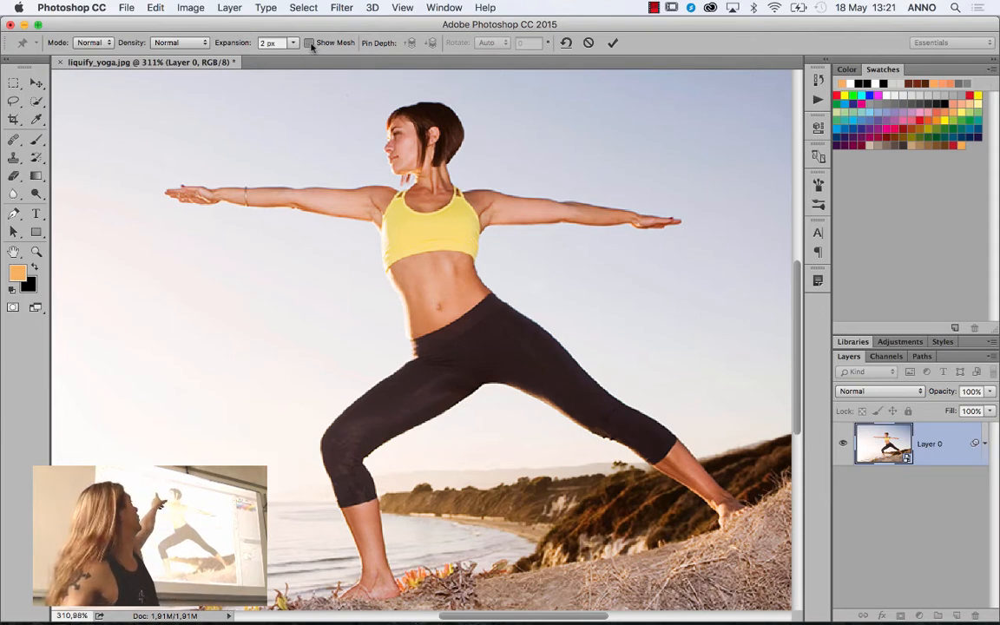
left_click(311, 44)
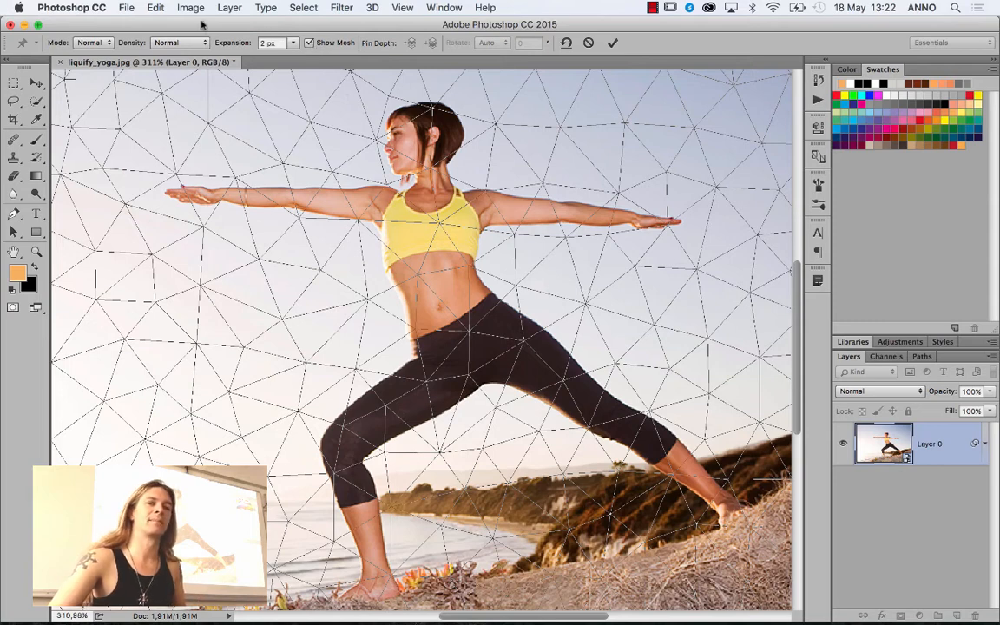
Try the Puppet Warp mesh density at Fewer Points, and set it to More Points.
left_click(159, 42)
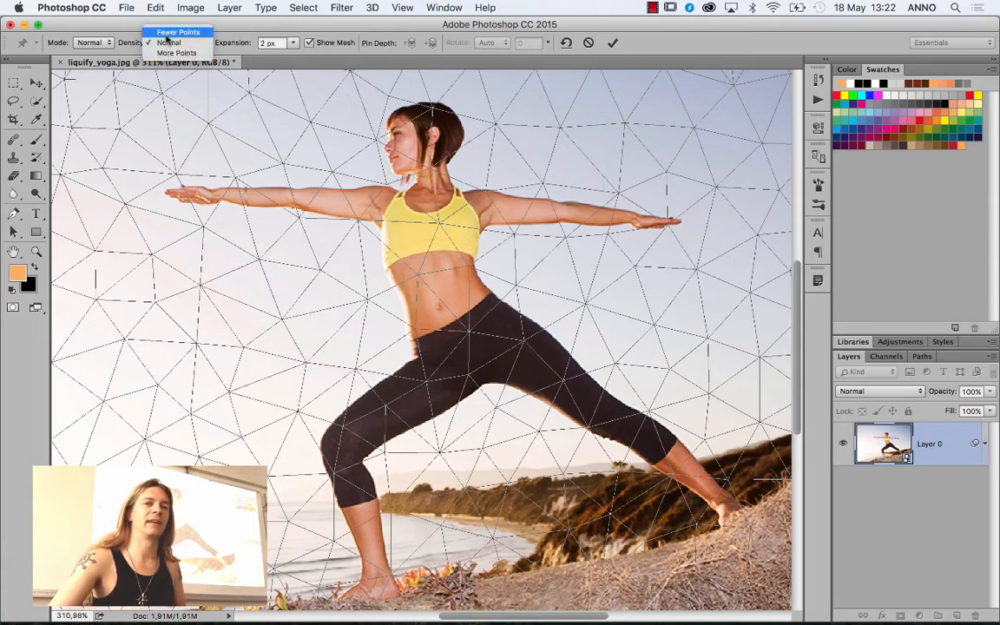
left_click(177, 32)
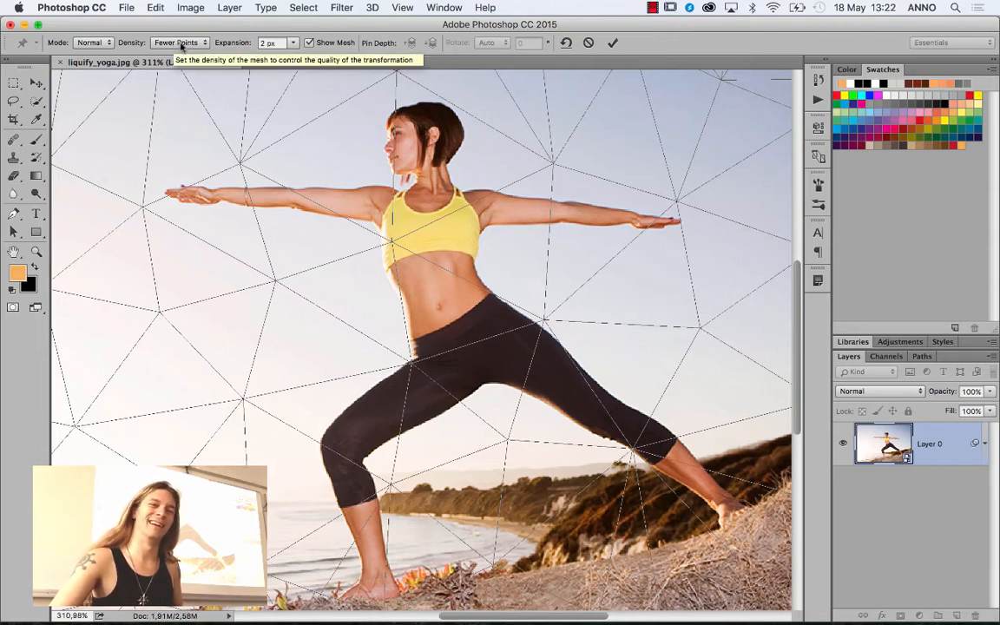
left_click(178, 45)
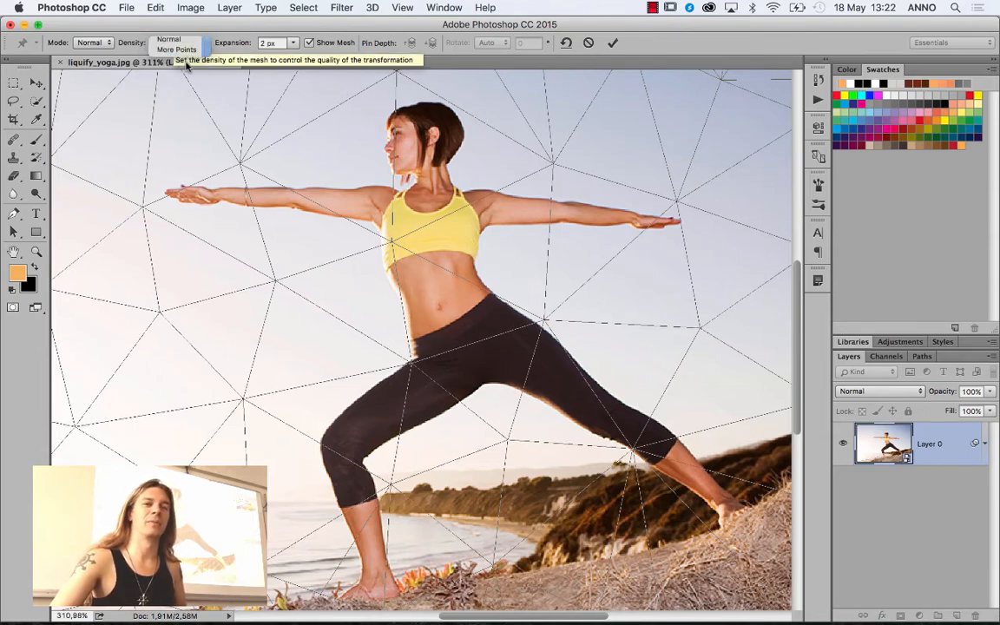
left_click(176, 64)
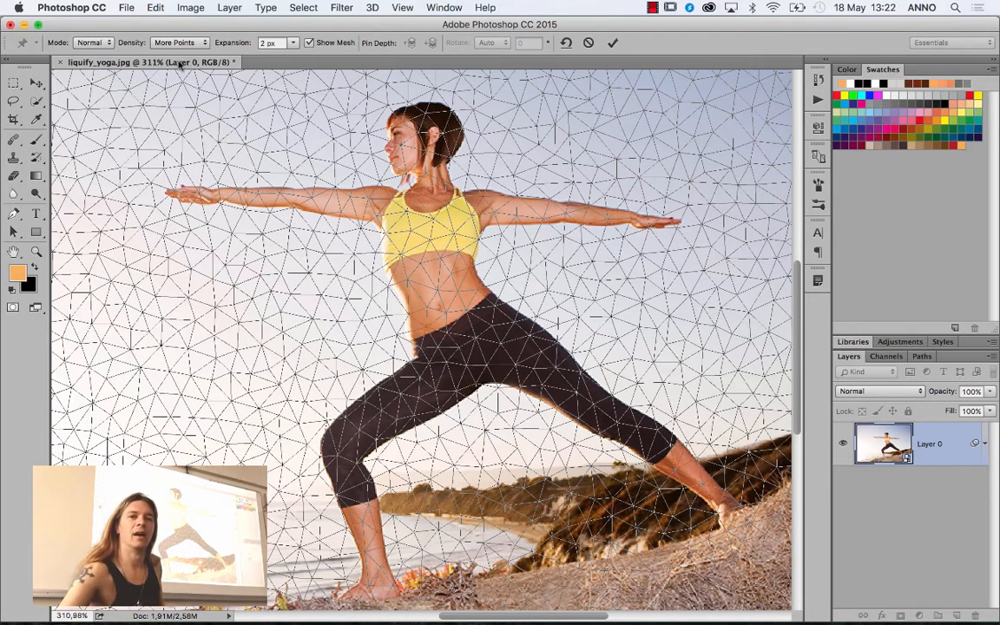
Set the Puppet Warp mesh density to Normal and check the available warp modes, keeping Normal.
left_click(205, 43)
left_click(202, 35)
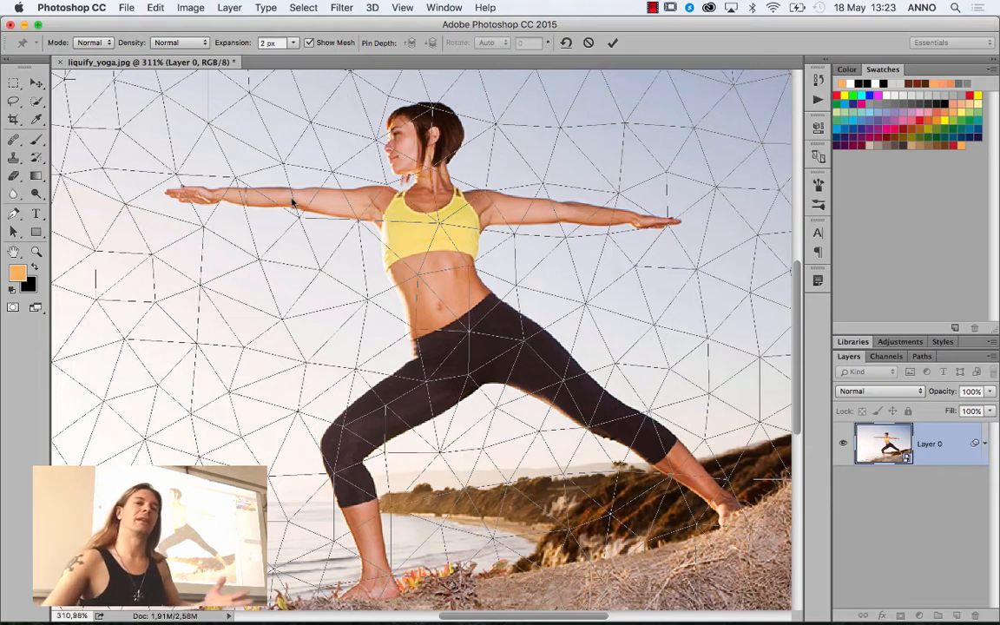
left_click(205, 47)
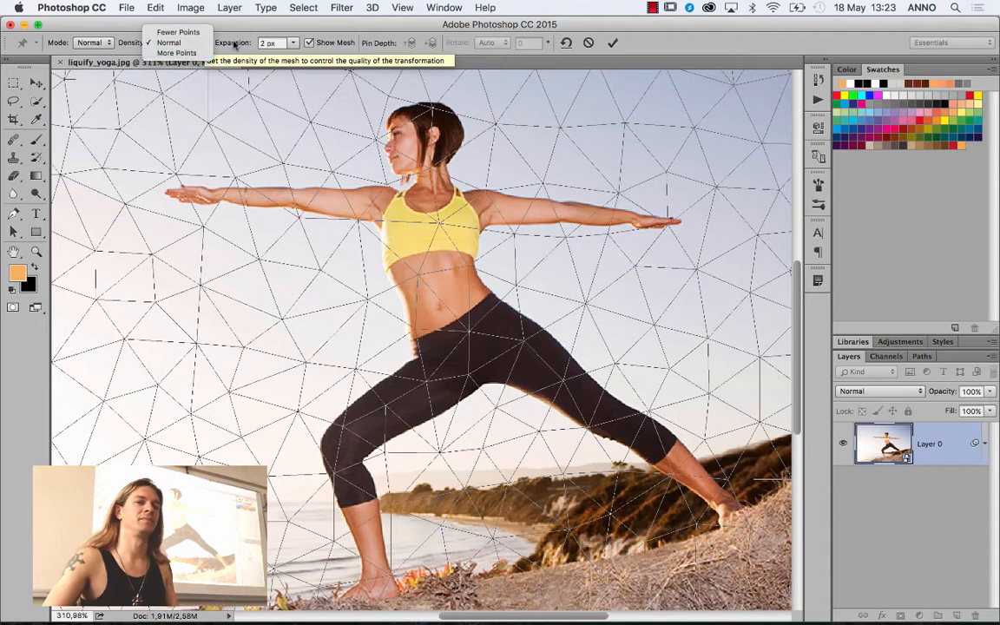
left_click(232, 44)
left_click(97, 43)
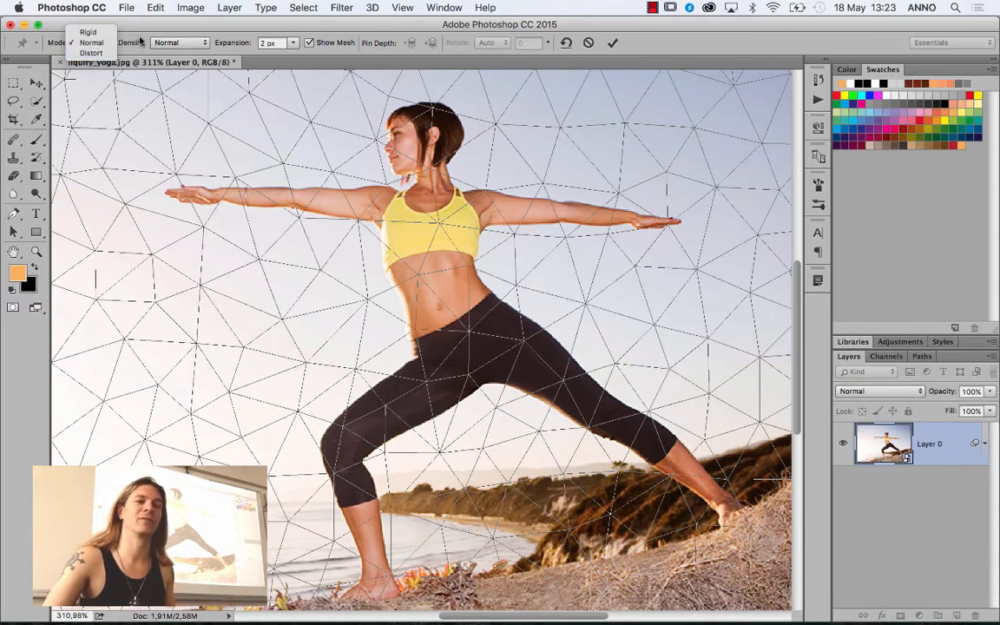
left_click(141, 40)
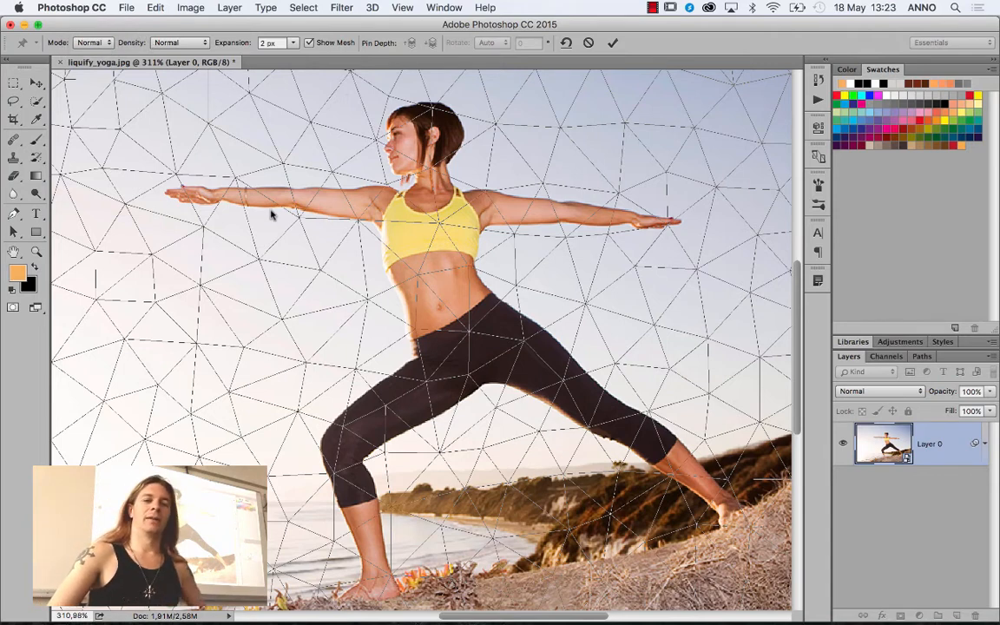
Hide the mesh and place warp pins on both wrists, elbows and shoulders and at the base of the neck.
left_click(308, 42)
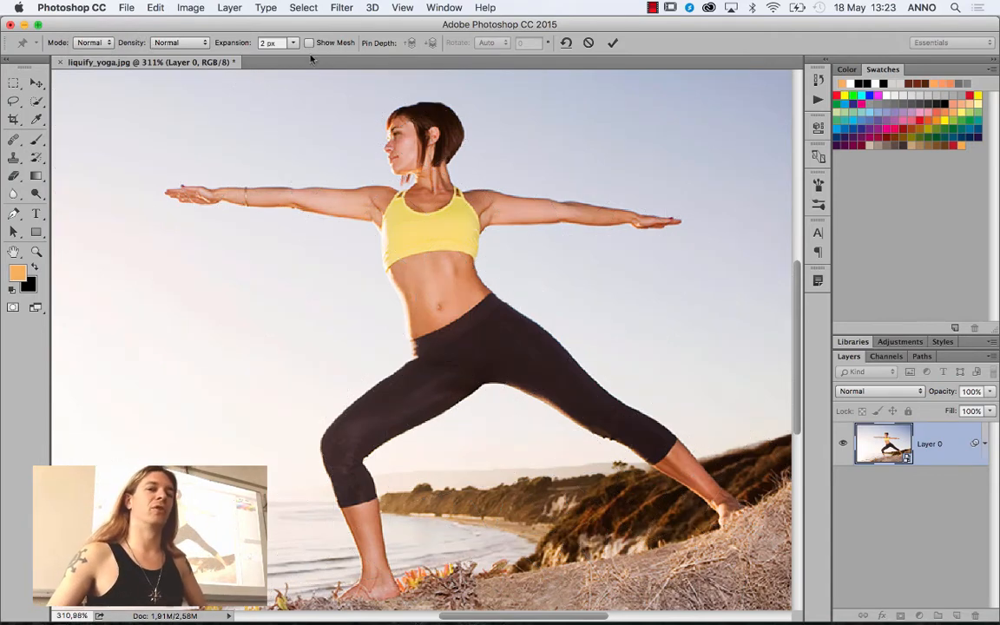
left_click(214, 194)
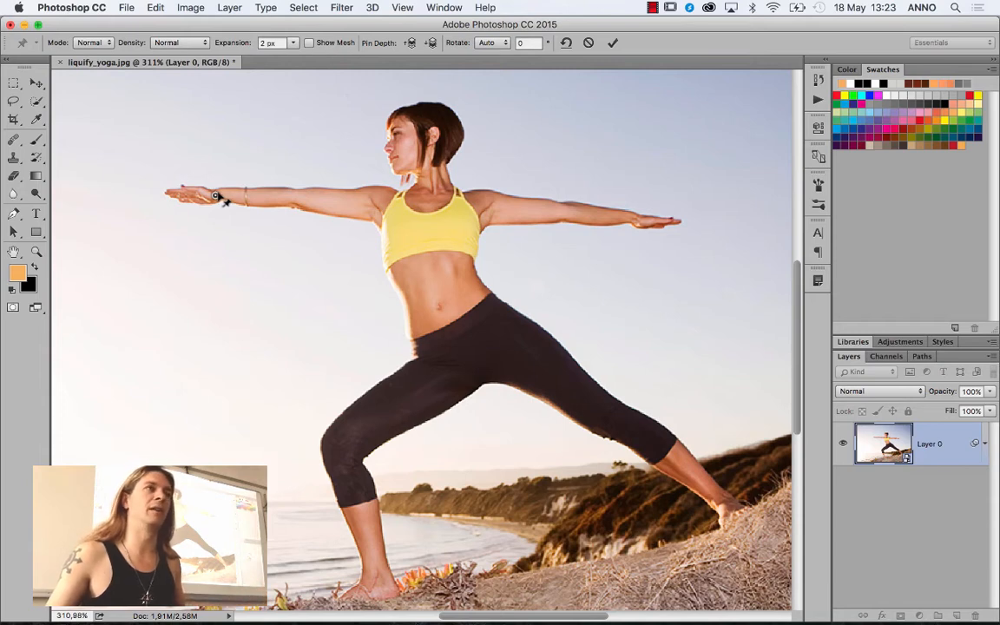
left_click(294, 198)
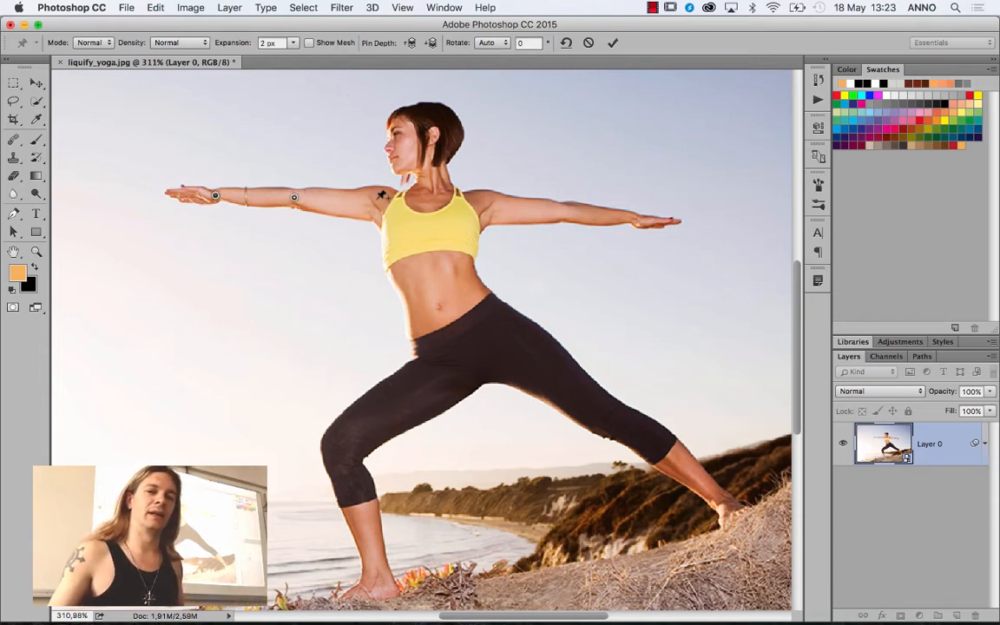
left_click(377, 193)
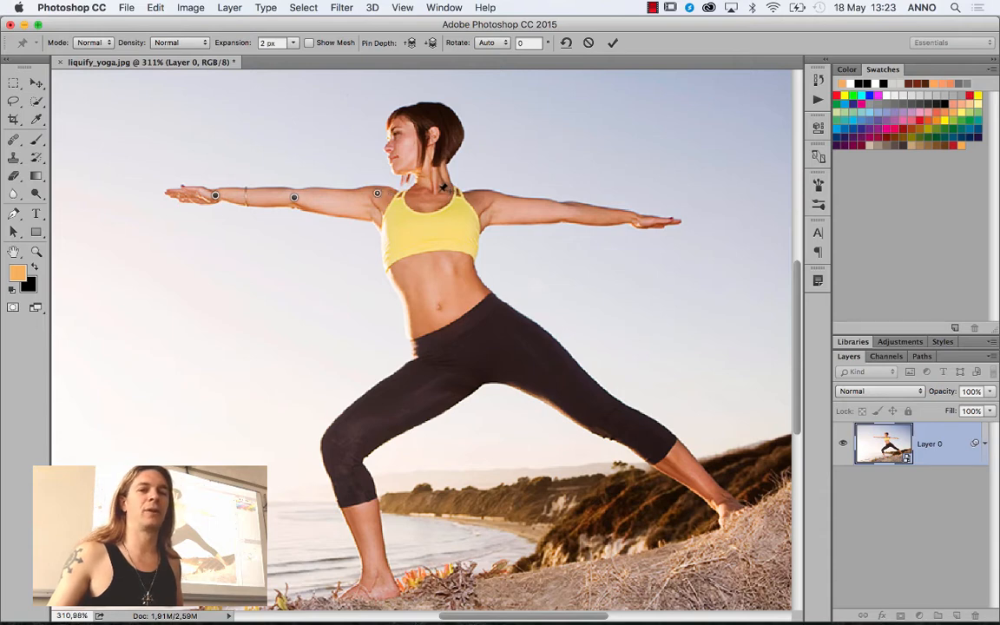
left_click(434, 194)
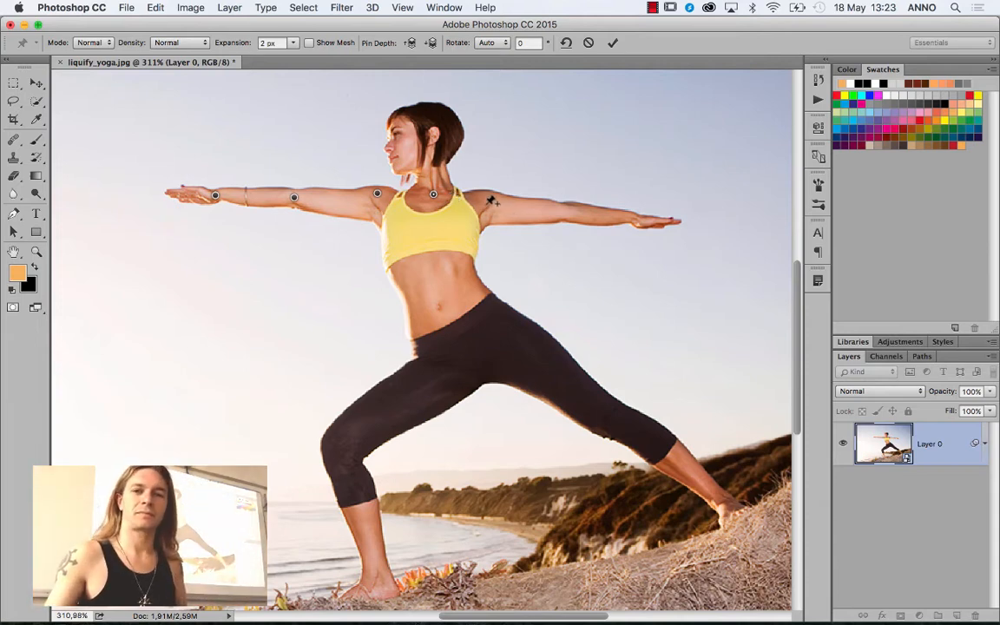
left_click(488, 196)
left_click(561, 211)
left_click(635, 215)
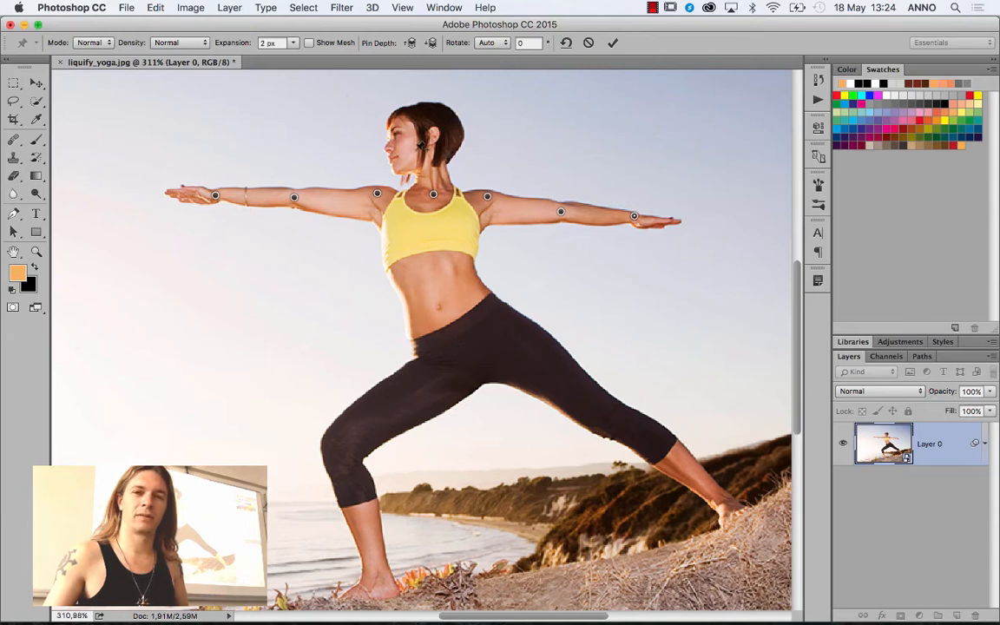
Pin the torso at the lower edge of the yellow top, on both sides of the waist and at the crotch.
left_click(430, 257)
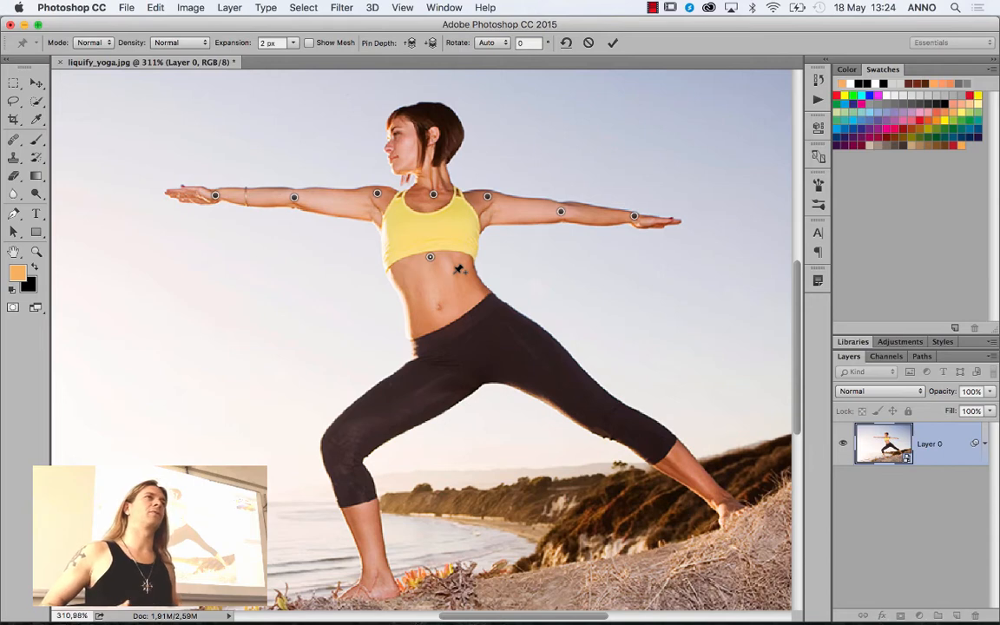
left_click(492, 297)
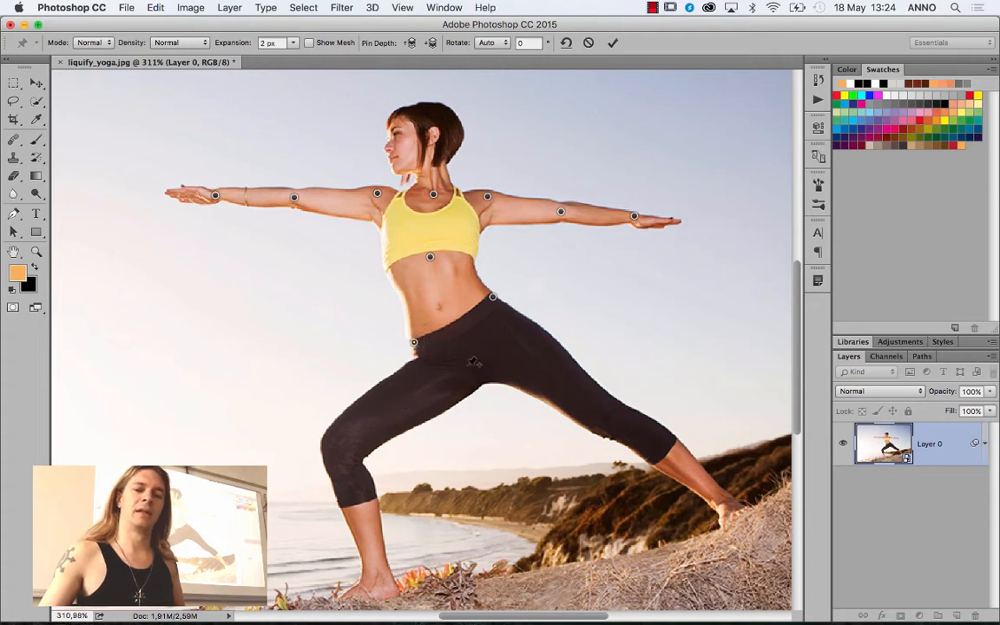
left_click(414, 342)
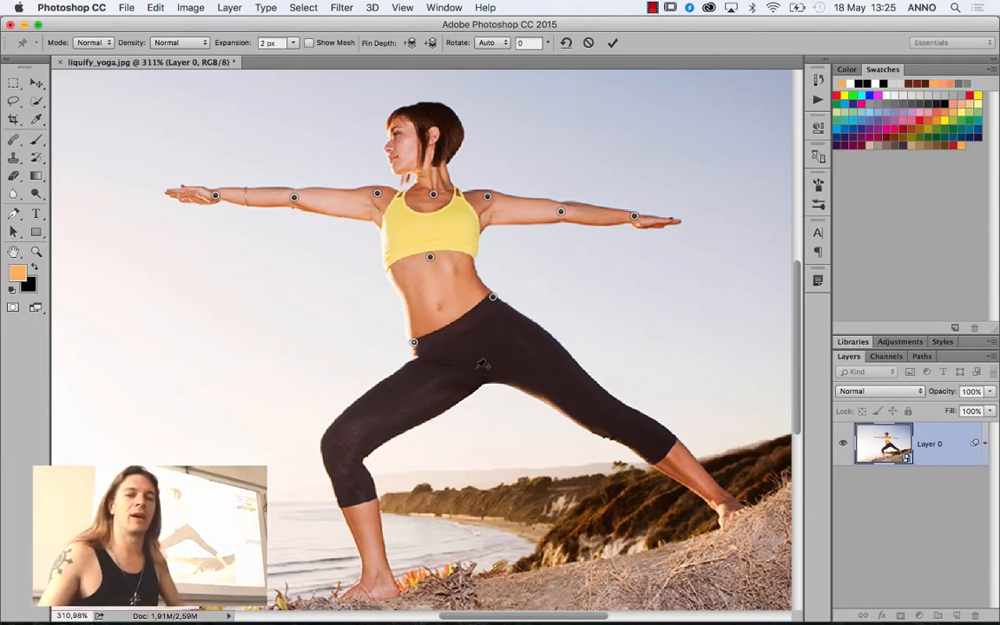
left_click(478, 365)
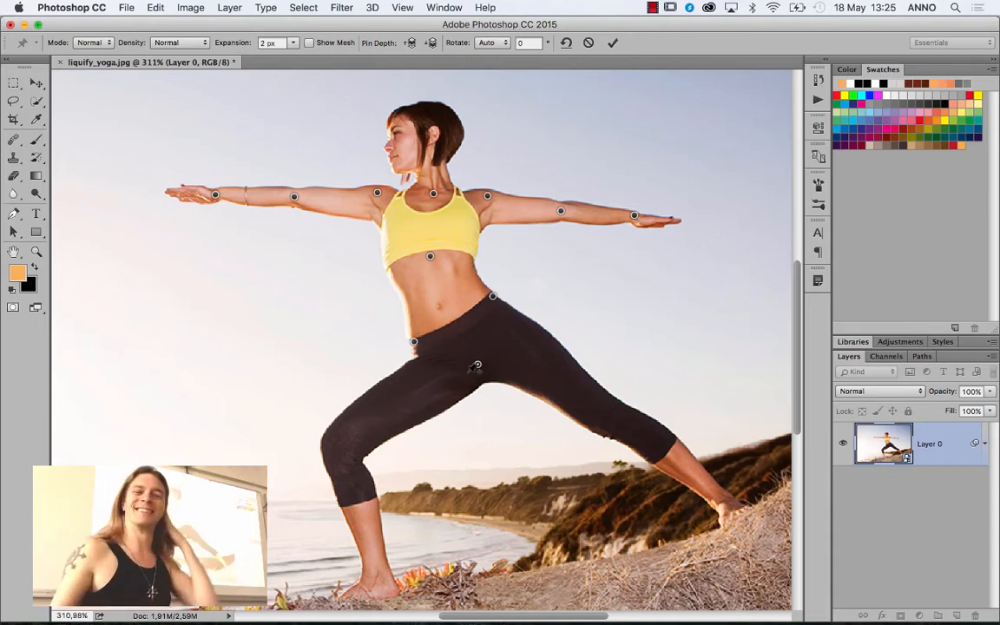
Pin both legs at the front knee, front foot, rear knee and rear ankle.
left_click(332, 441)
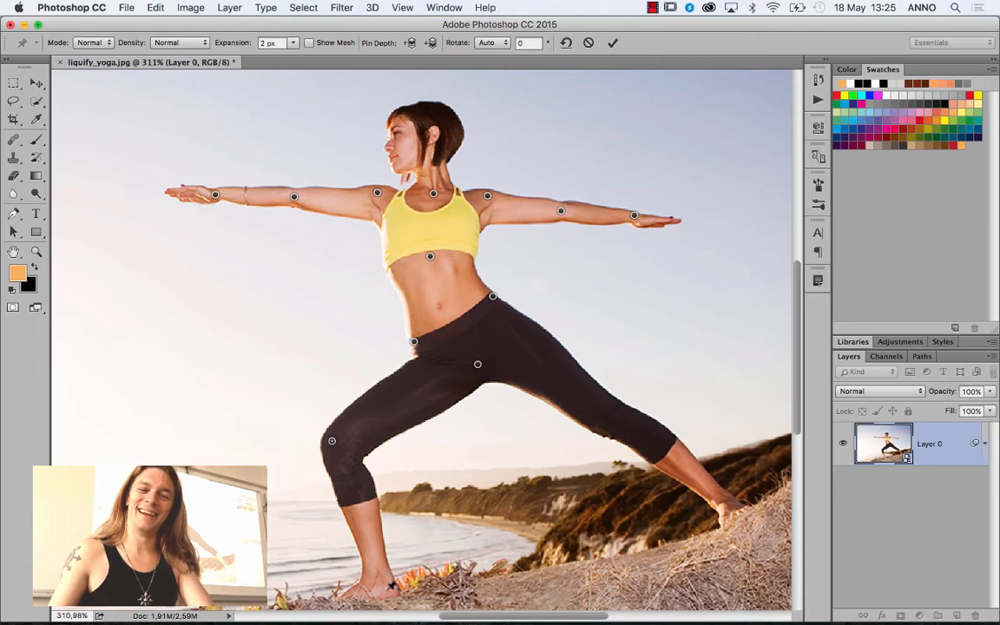
left_click(388, 589)
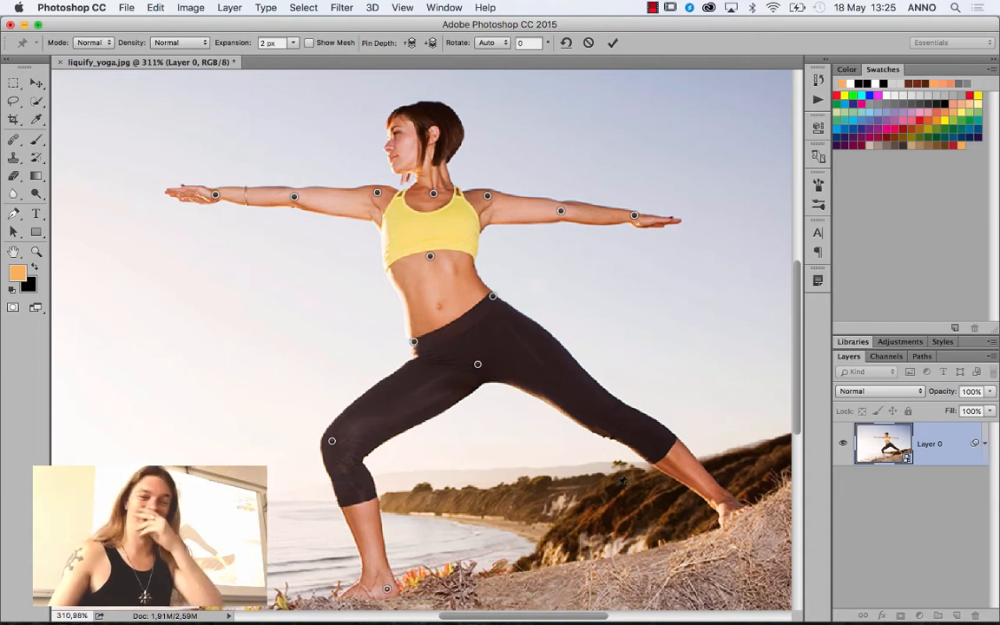
left_click(610, 420)
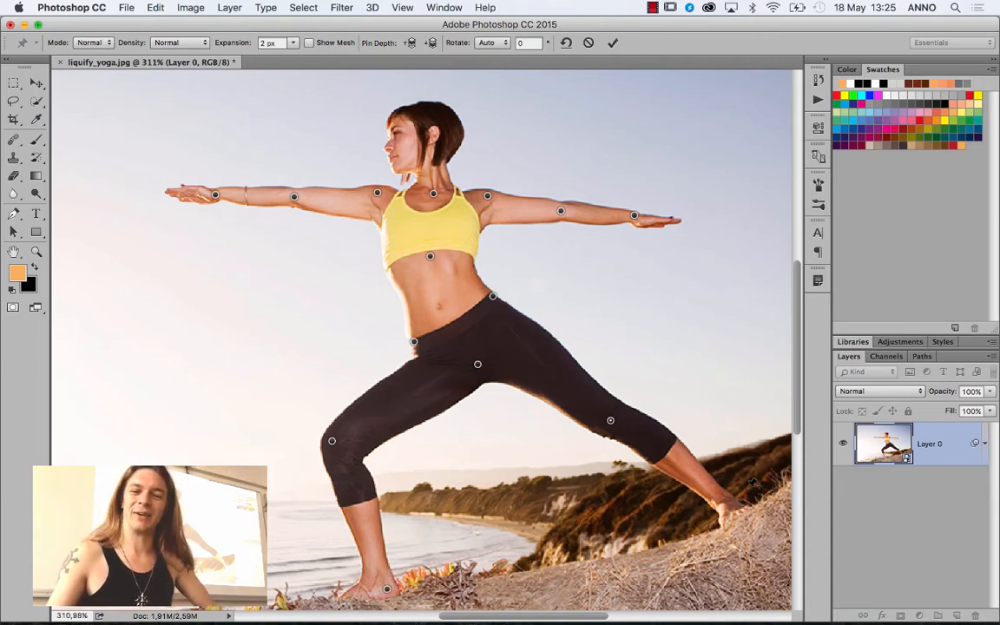
left_click(727, 501)
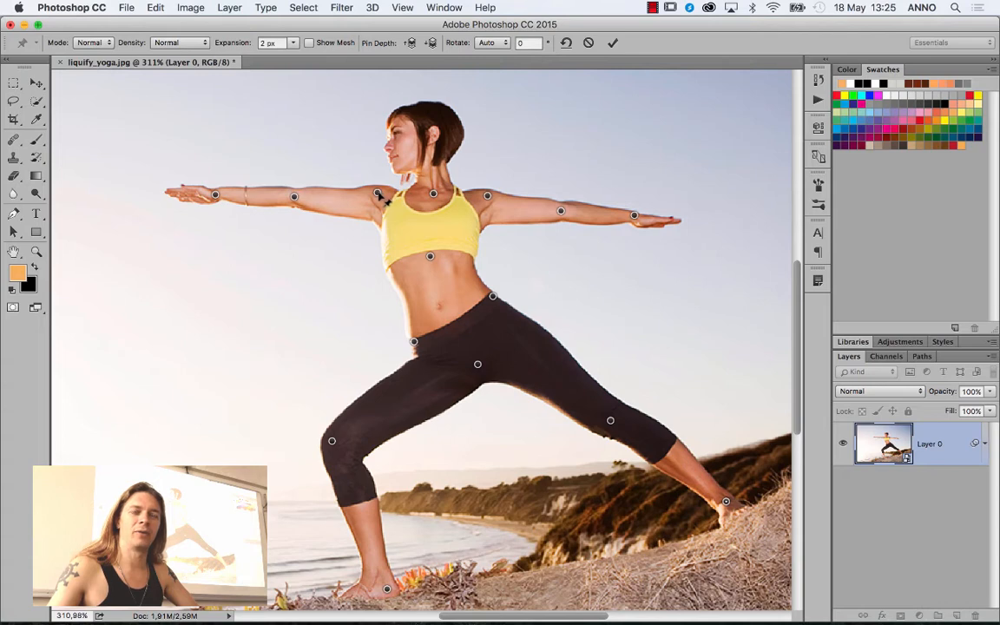
Try pulling the front shoulder pin far up and outward, delete that pin and place a new one on the shoulder.
left_click_drag(378, 193, 312, 119)
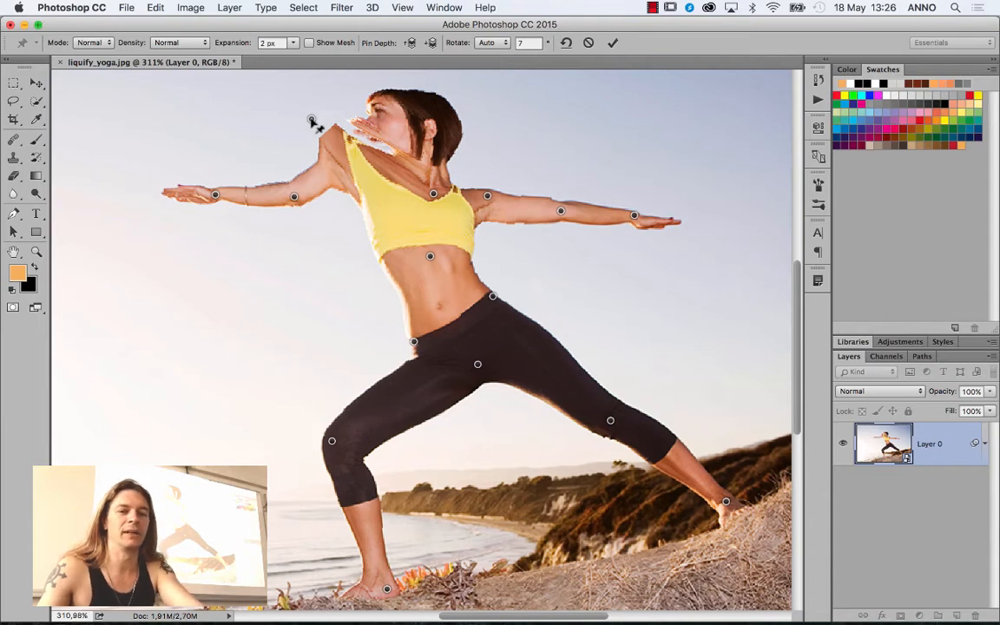
left_click(312, 119)
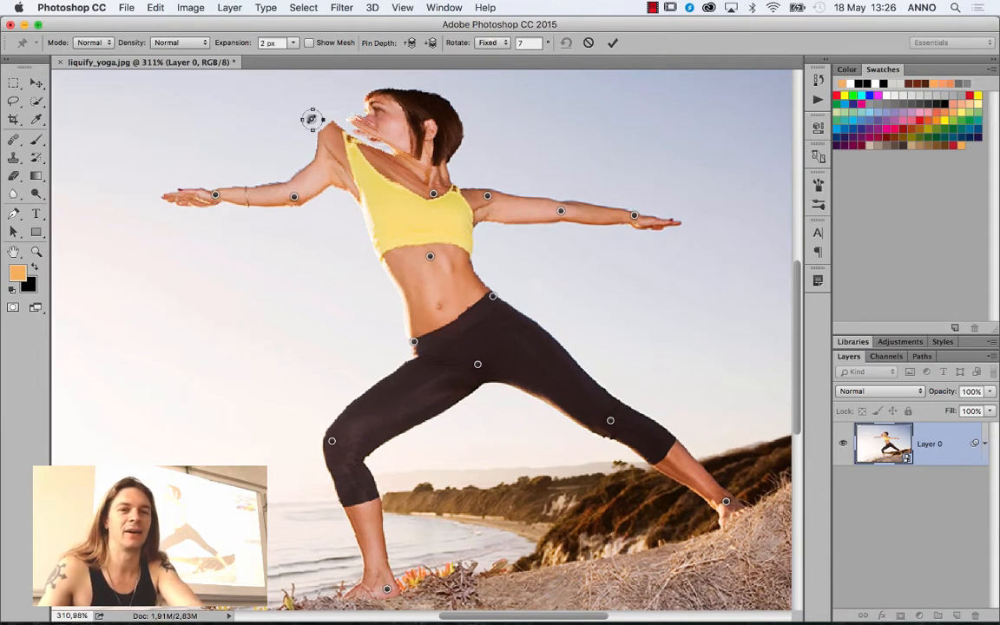
key("Delete")
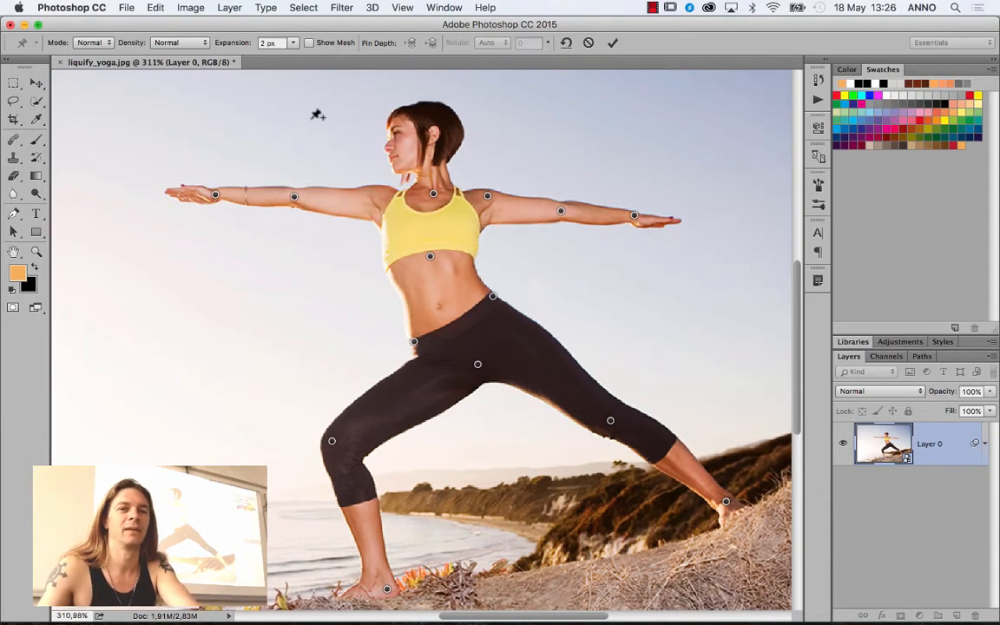
left_click(380, 193)
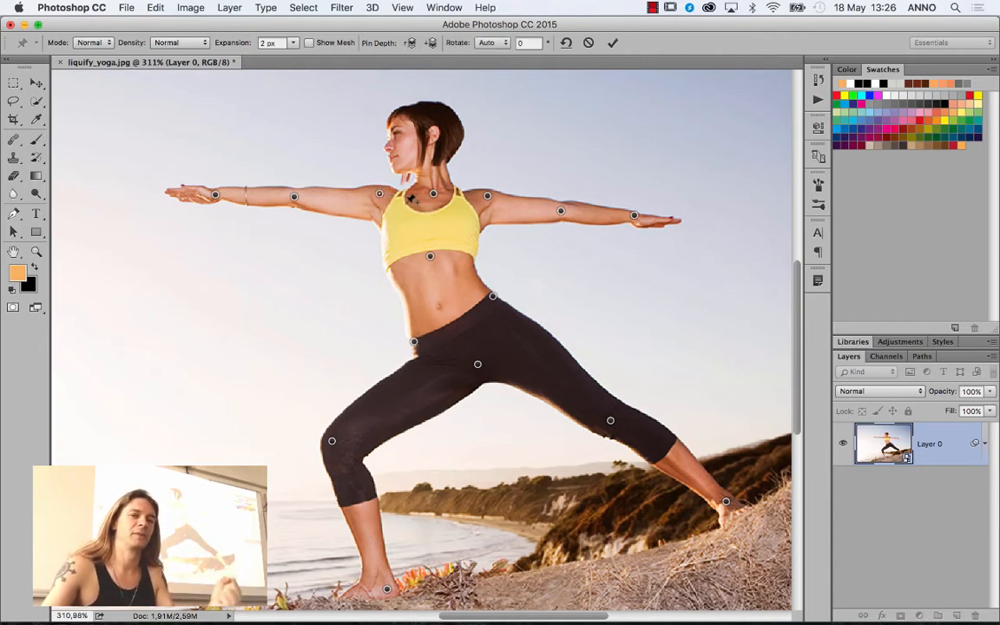
Try a smaller upward pull on the front shoulder pin, remove it and pin the shoulder again.
left_click_drag(379, 192, 356, 155)
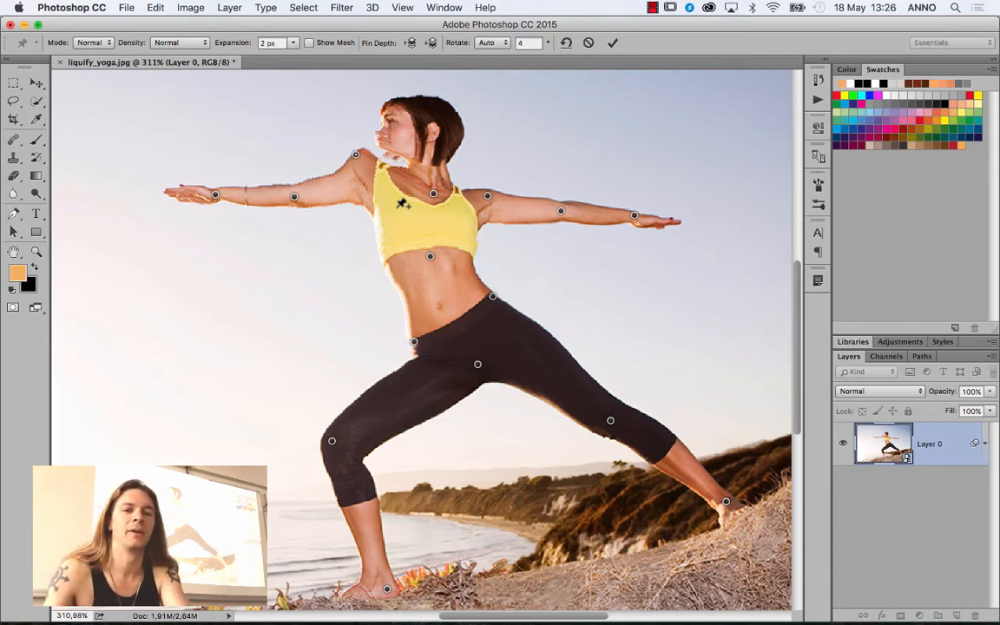
left_click(355, 154, "alt")
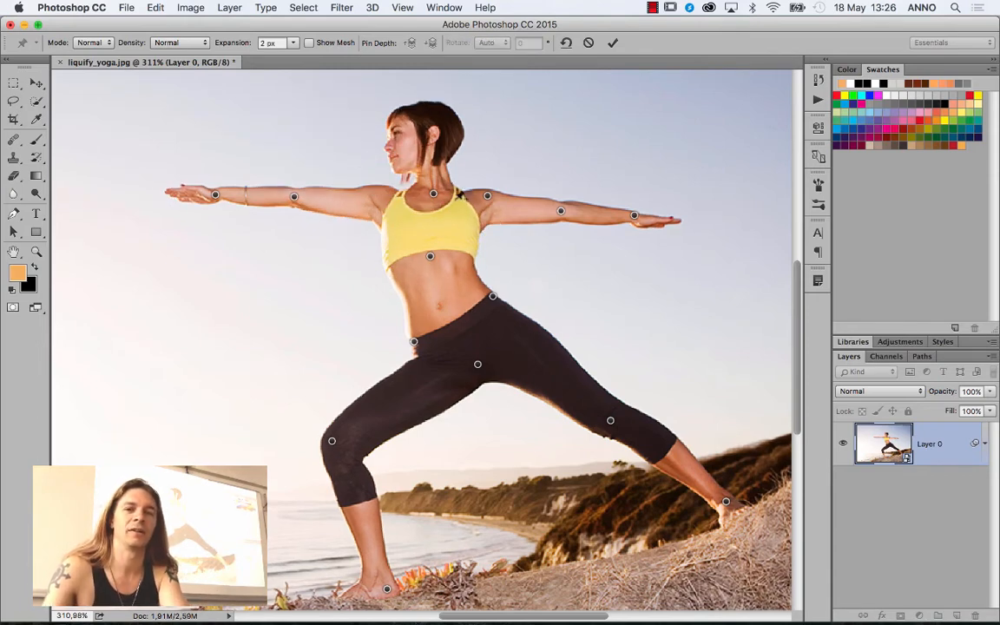
left_click(380, 191)
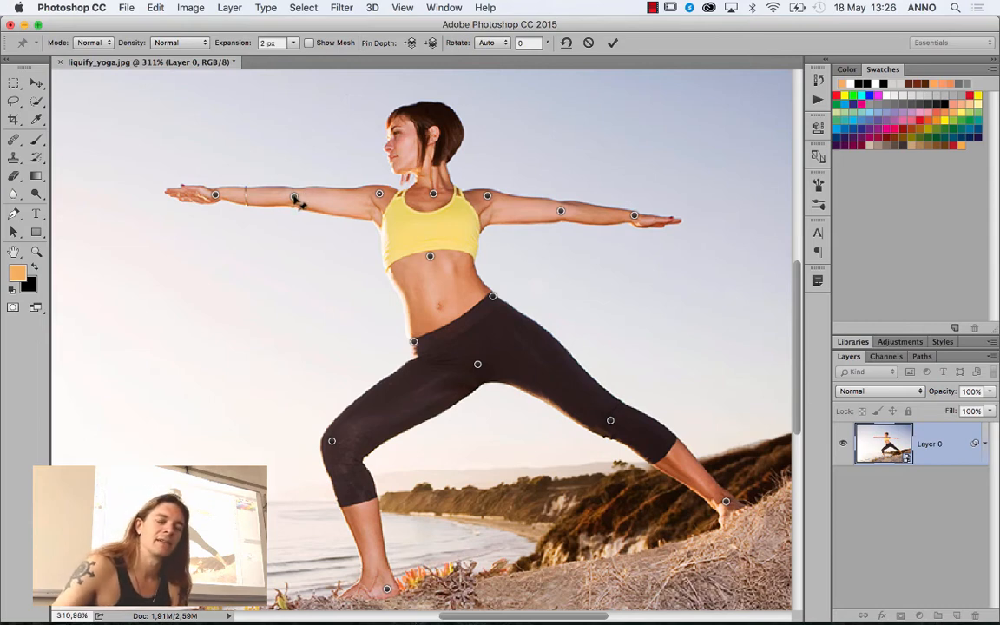
Nudge both elbow pins slightly down and the front wrist pin slightly up to adjust the arms.
left_click_drag(296, 201, 299, 202)
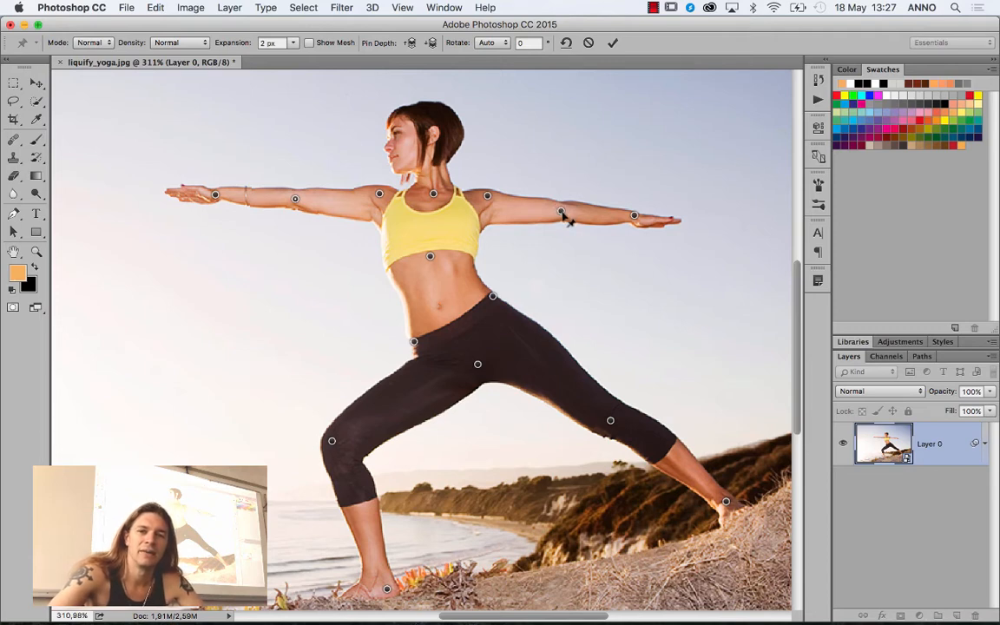
left_click_drag(565, 219, 566, 223)
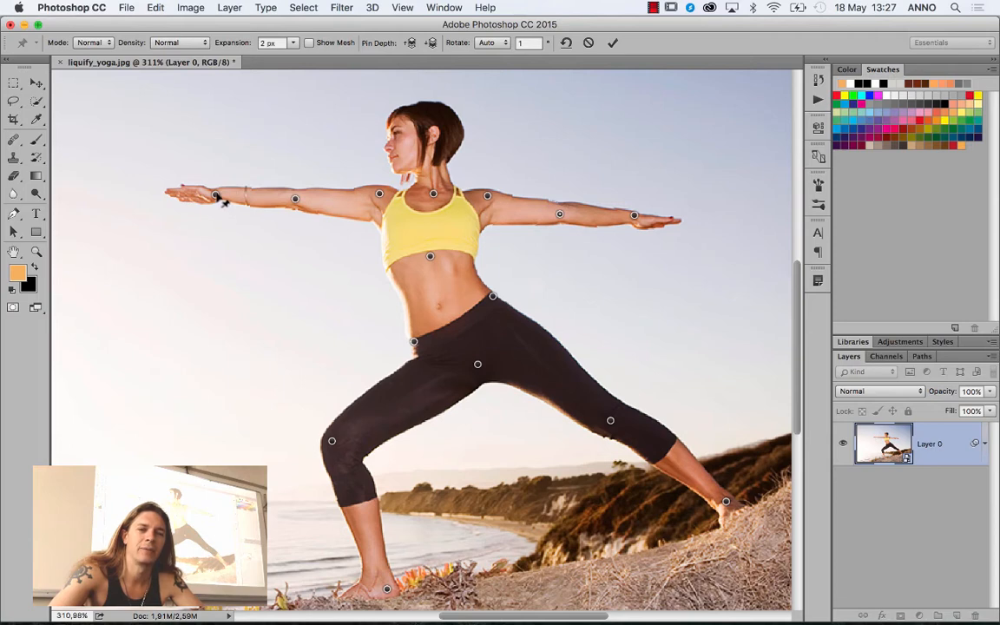
left_click_drag(220, 202, 223, 200)
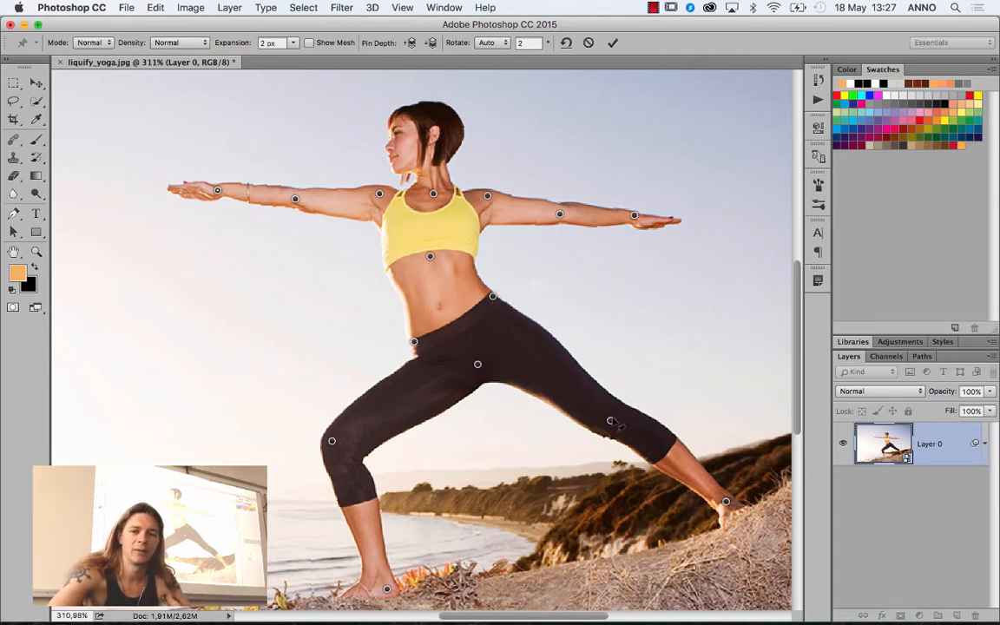
Try shifting the rear knee pin slightly down towards the front leg, remove it and place a fresh pin at the knee.
left_click_drag(610, 421, 603, 426)
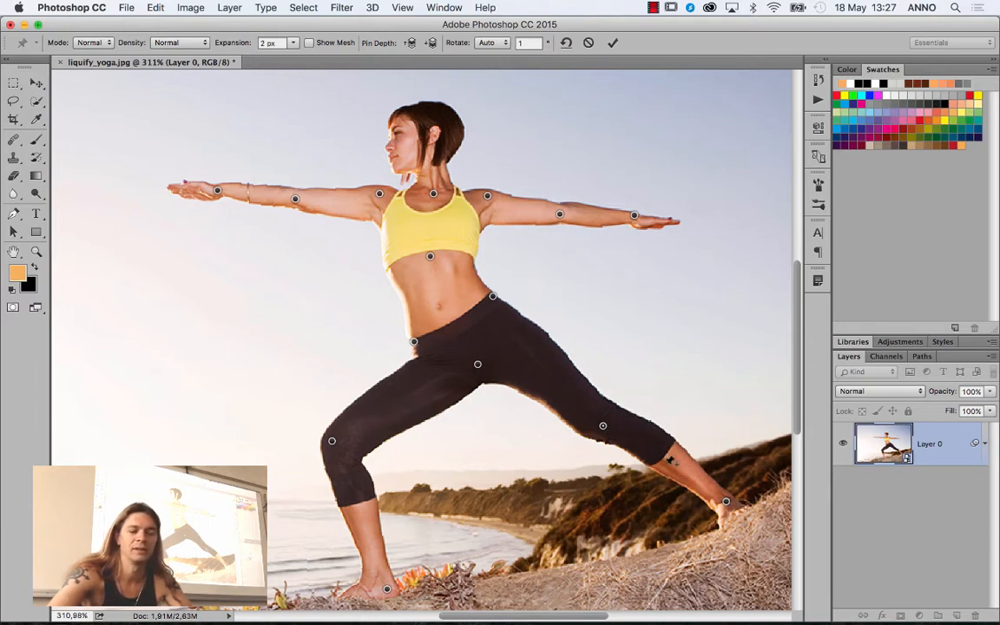
key("alt")
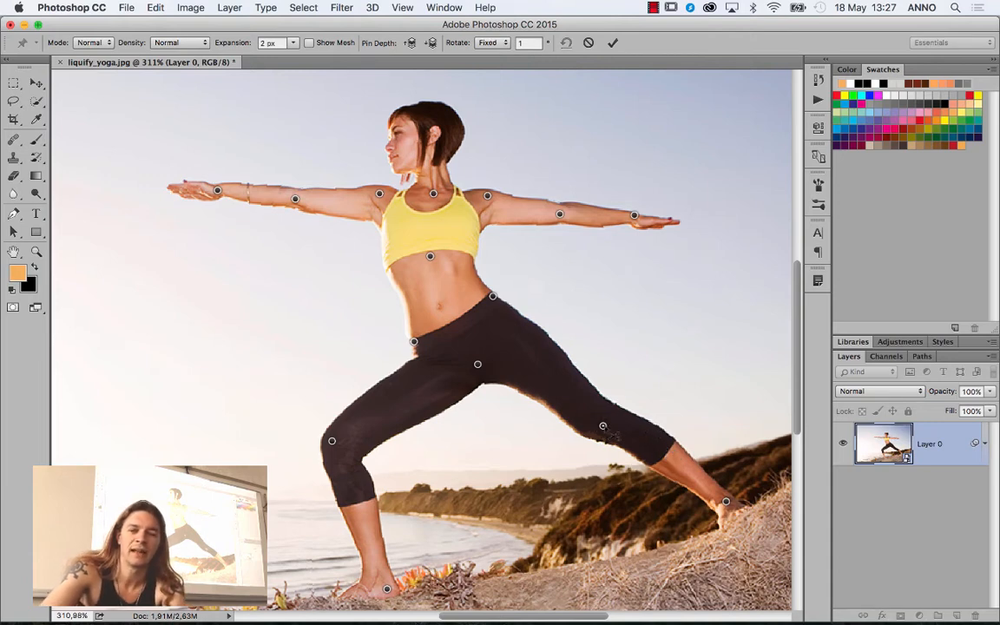
left_click(602, 426, "alt")
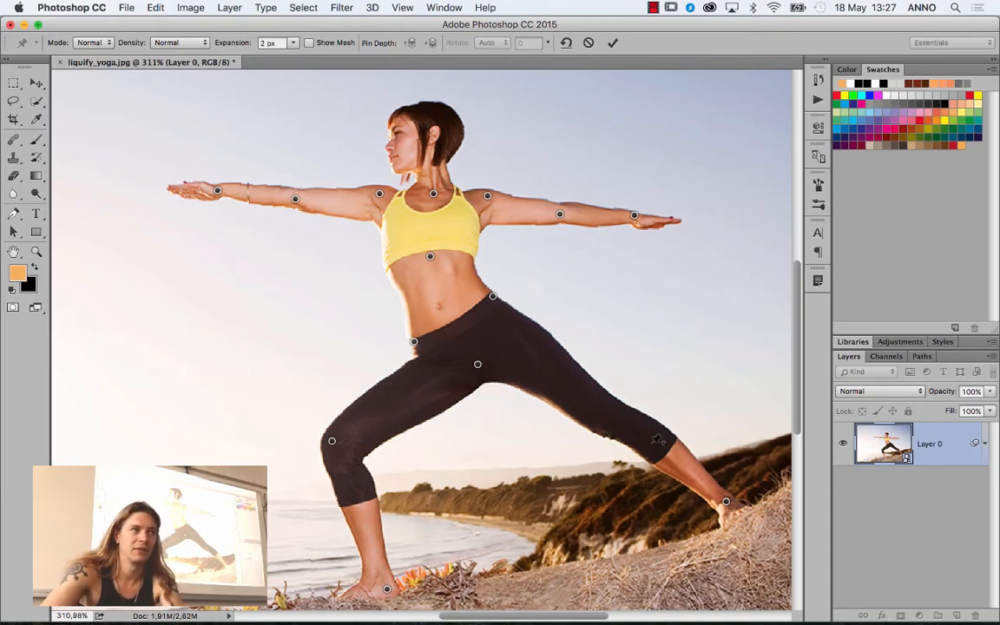
left_click(603, 425)
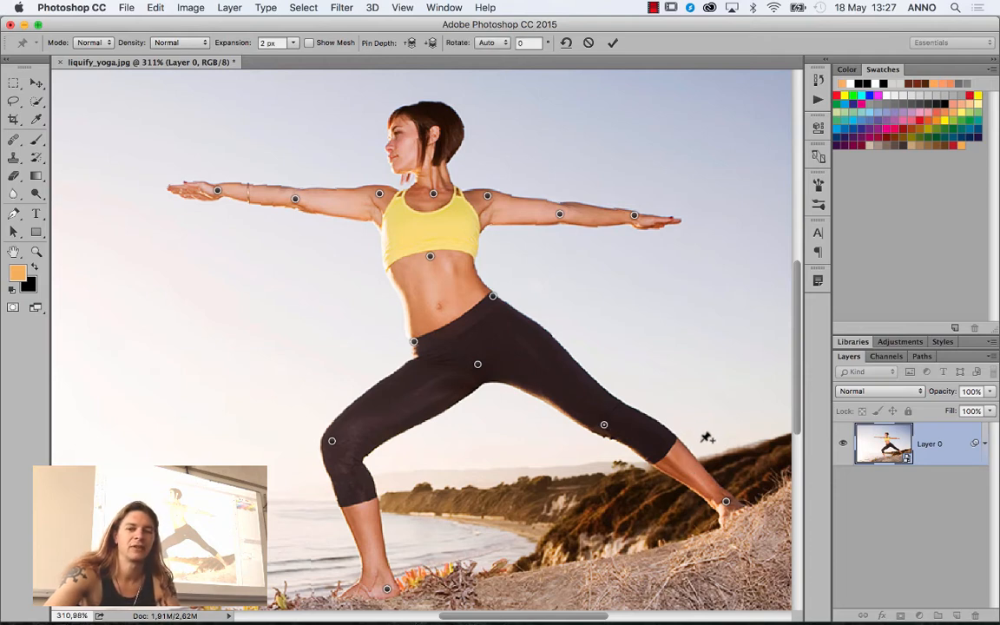
Anchor the background around the rear leg with three Puppet Warp pins in the sky above it and two pins below the thigh and knee.
left_click(700, 442)
left_click(637, 394)
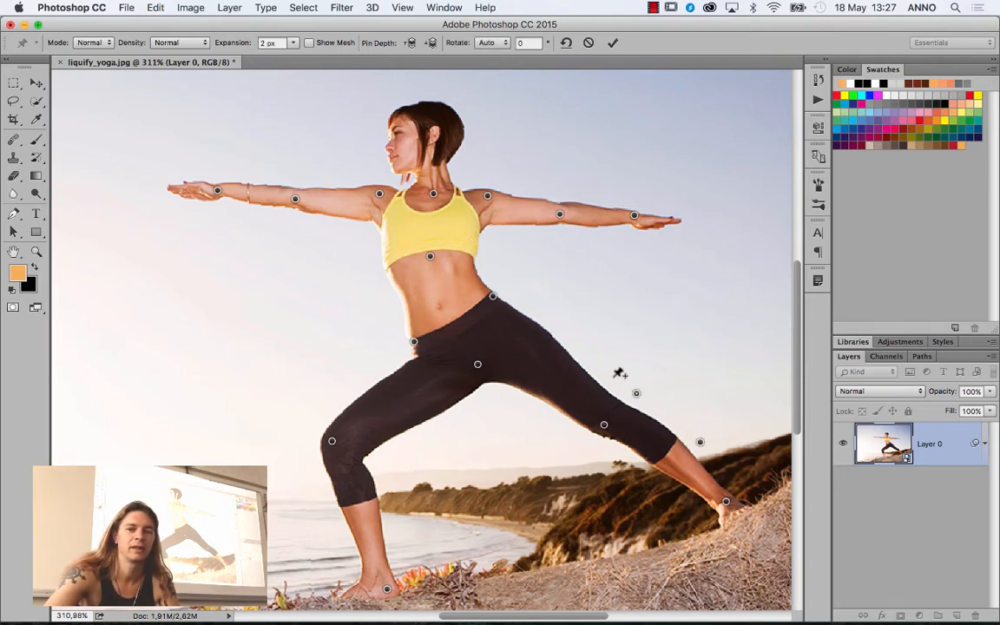
left_click(579, 346)
left_click(530, 412)
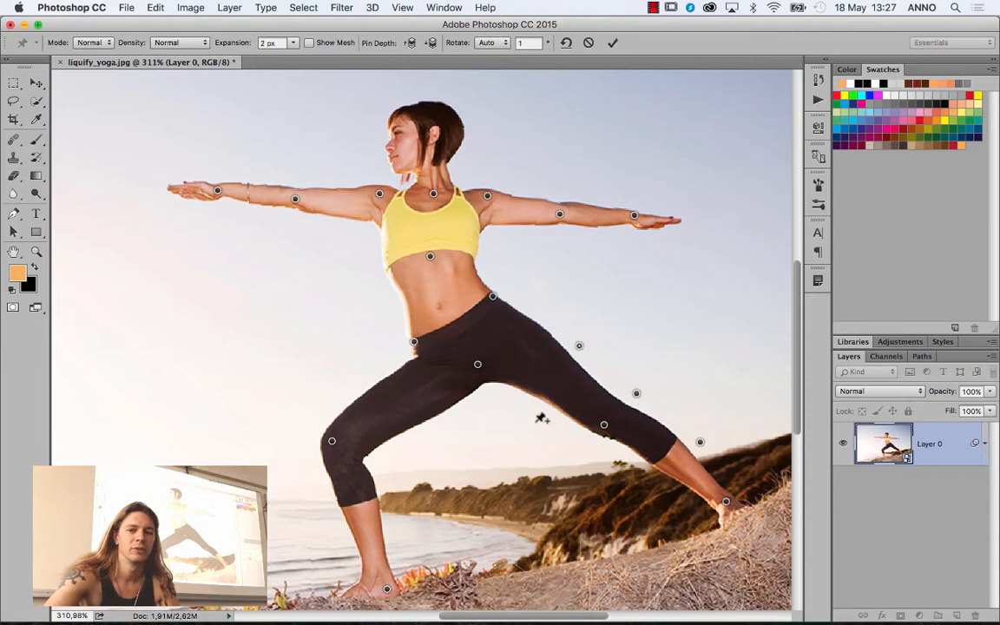
left_click(549, 415)
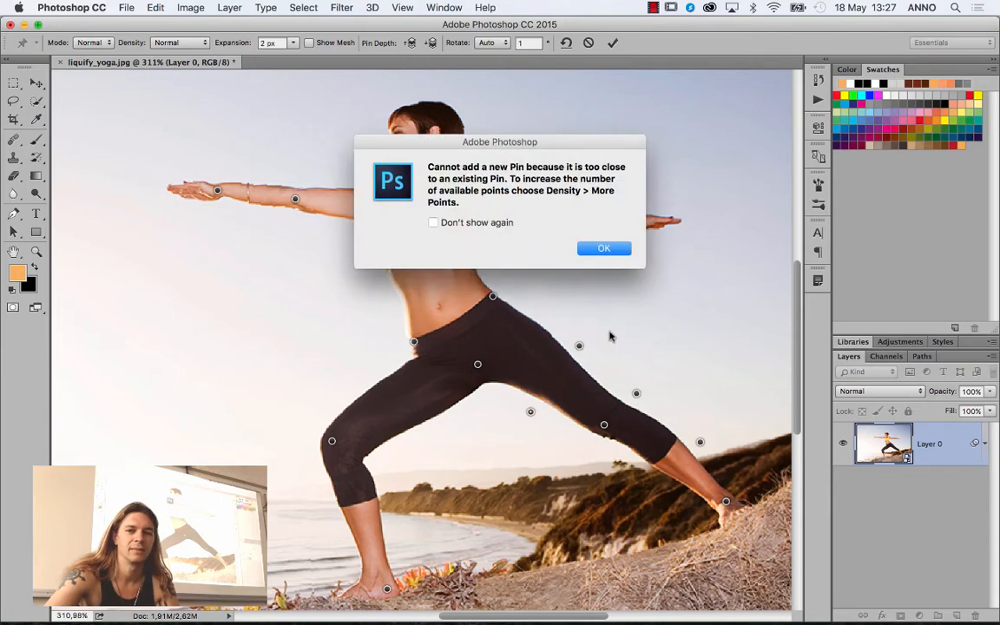
left_click(604, 250)
left_click(595, 459)
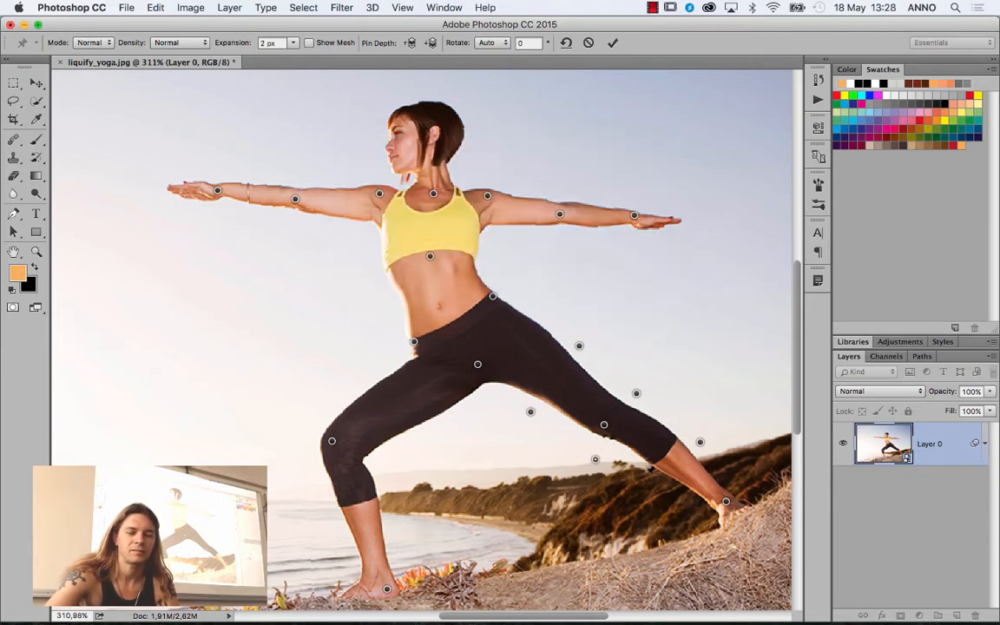
left_click(515, 385)
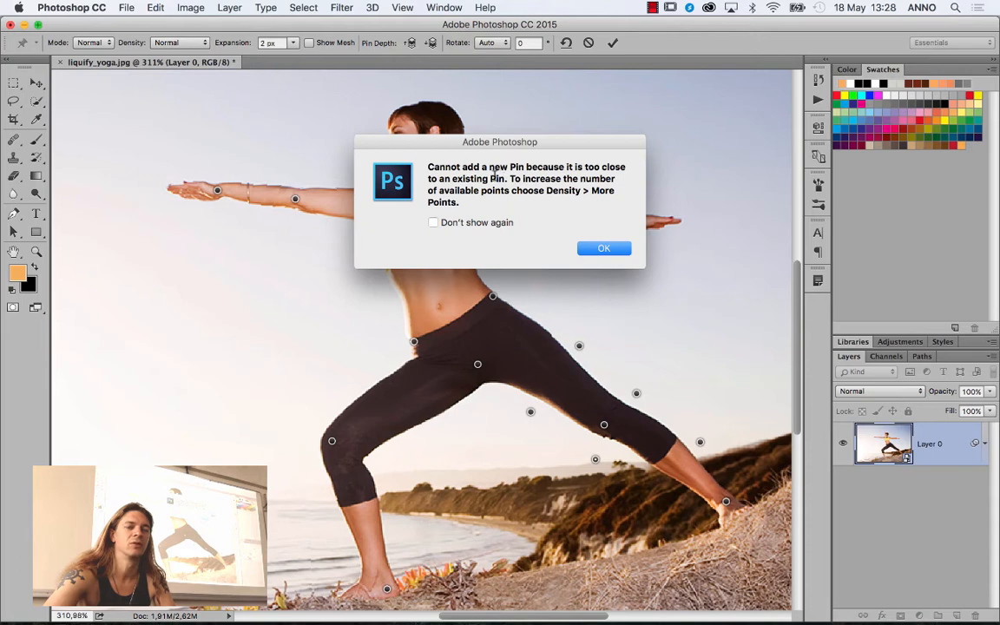
left_click(608, 249)
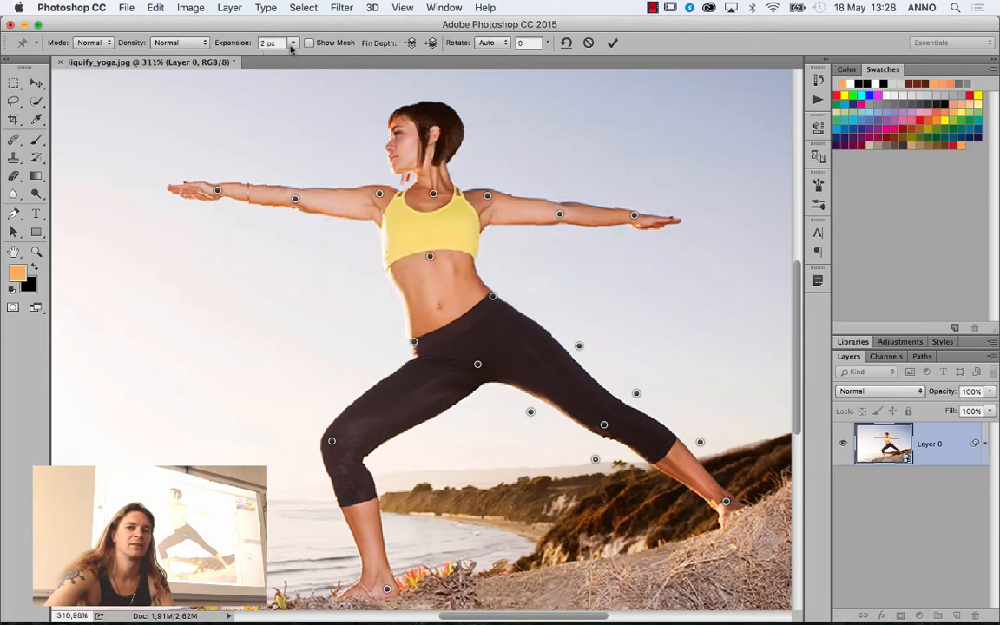
Display the Puppet Warp mesh to examine how the pins sit on its points around the rear leg, and hide it again.
left_click(309, 42)
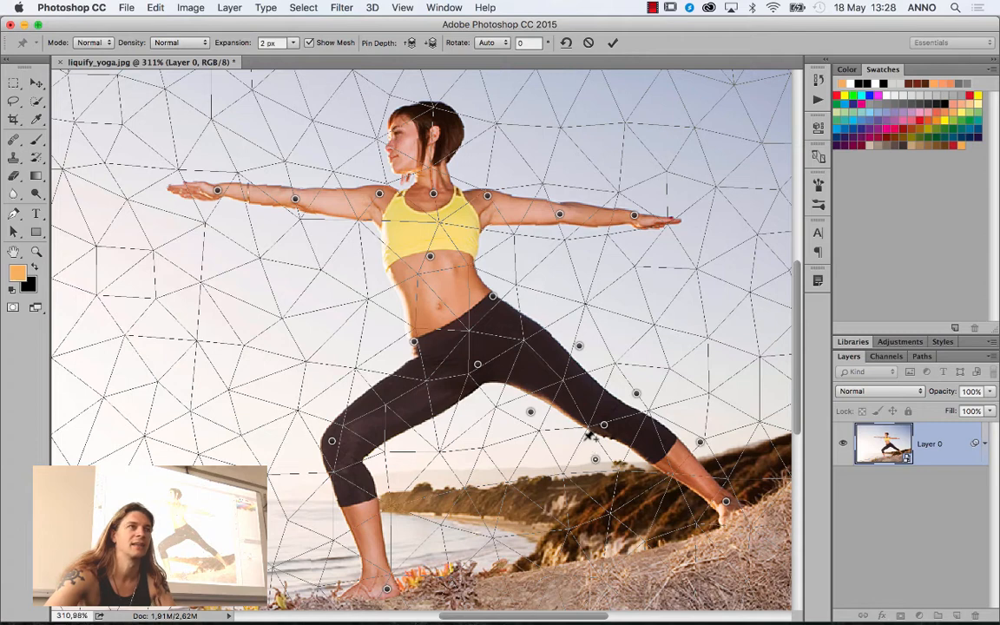
left_click(530, 411)
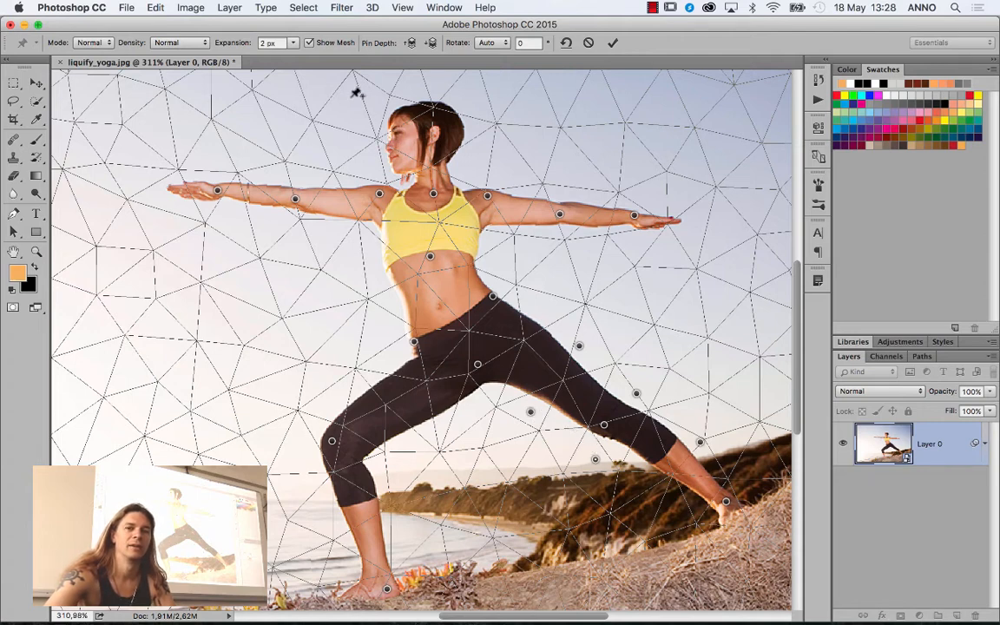
left_click(309, 44)
left_click(309, 44)
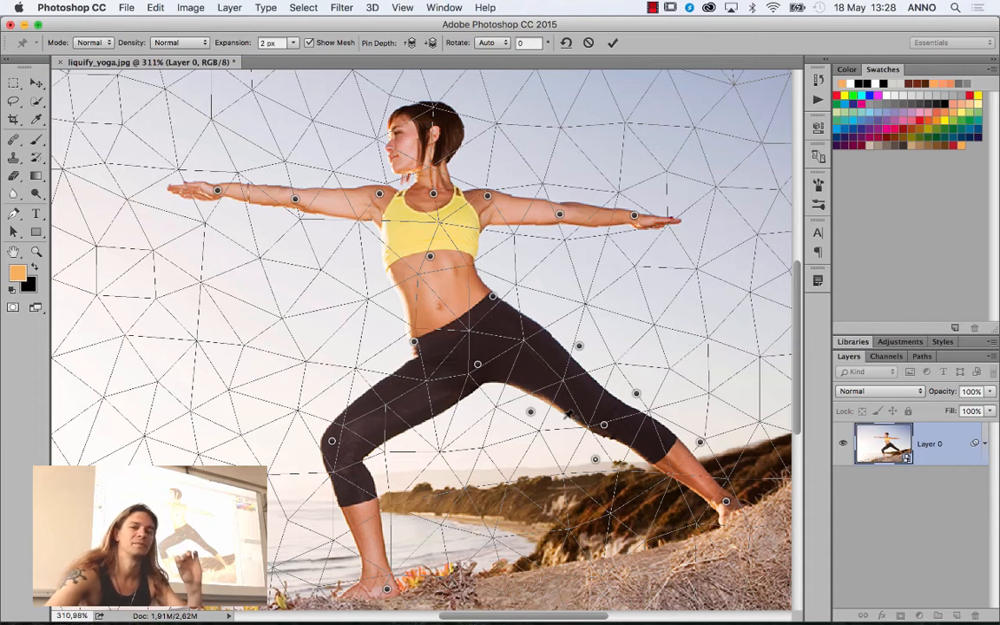
left_click(309, 42)
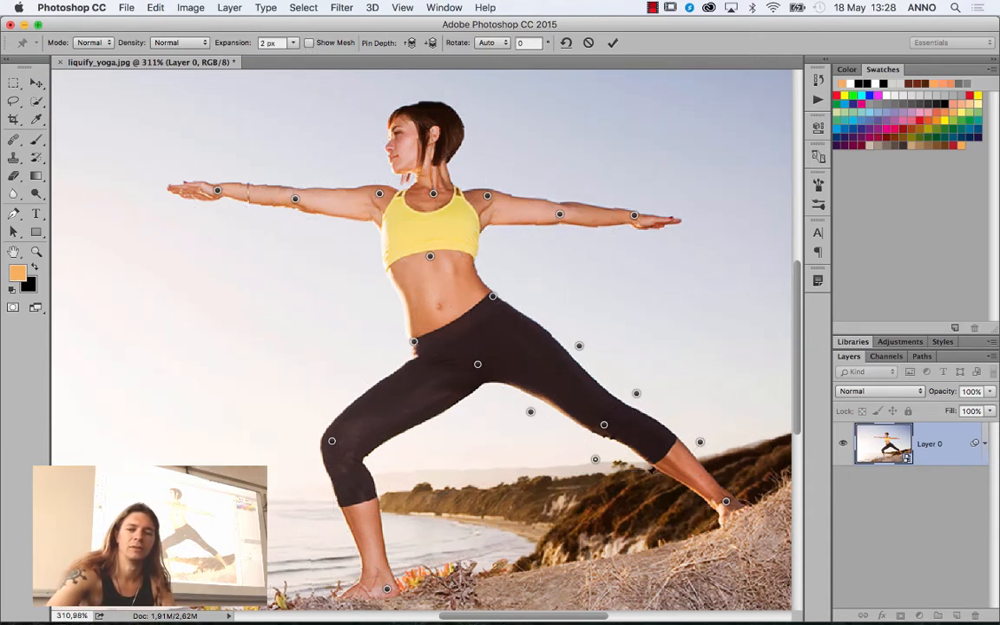
Add anchor pins on the hillside below the rear calf and ankle and one behind the rear foot.
left_click(657, 489)
left_click(697, 512)
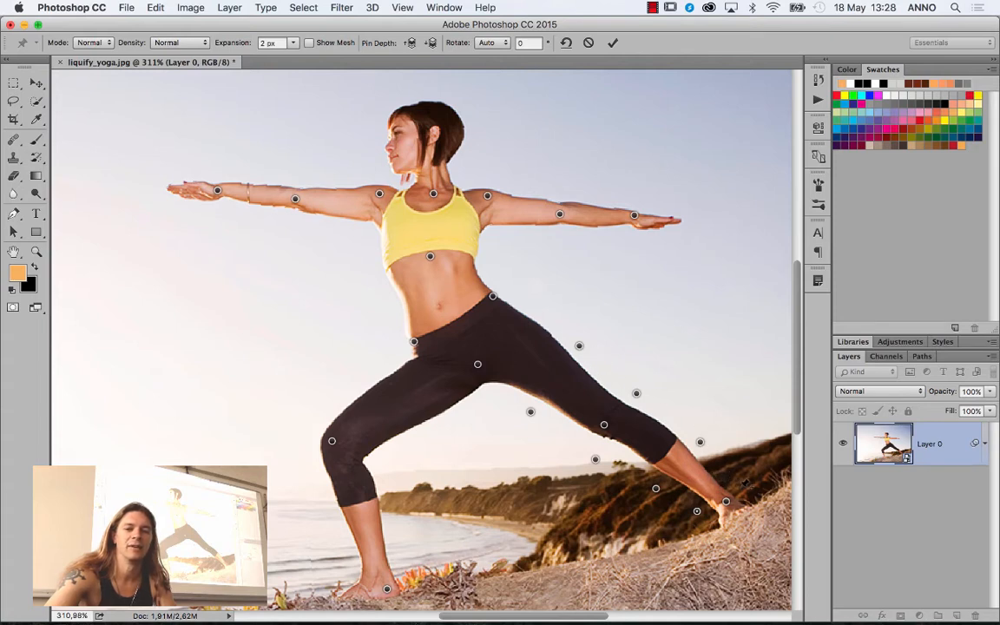
left_click(735, 489)
left_click(616, 249)
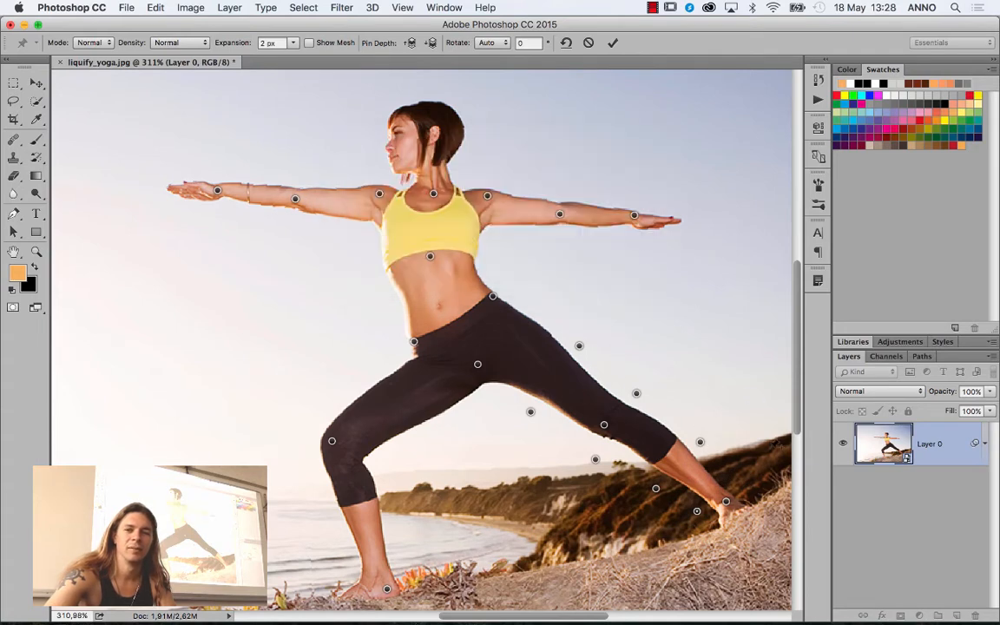
left_click(752, 470)
left_click(597, 249)
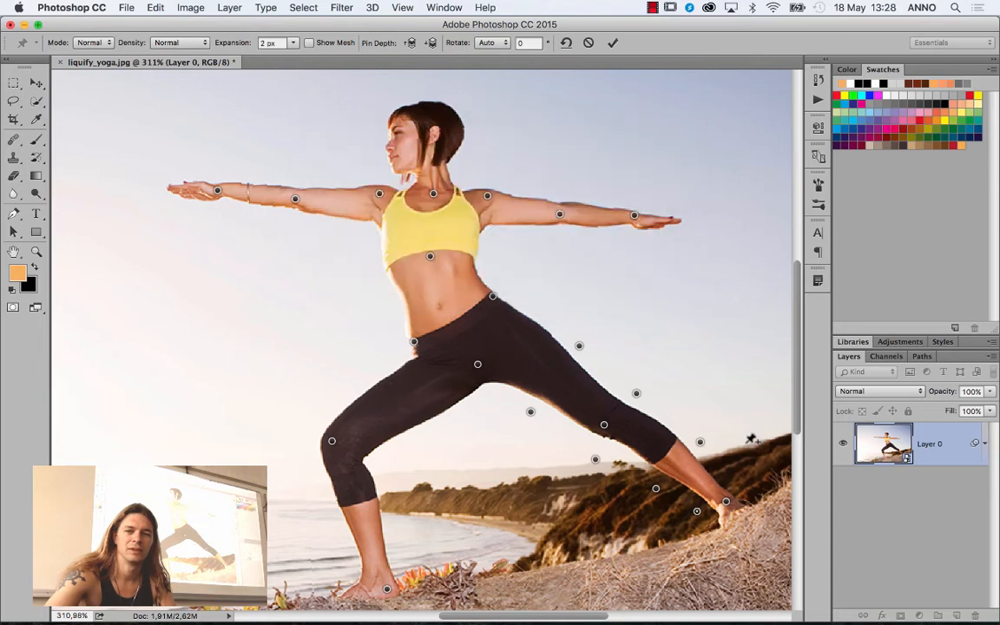
left_click(751, 465)
left_click(619, 250)
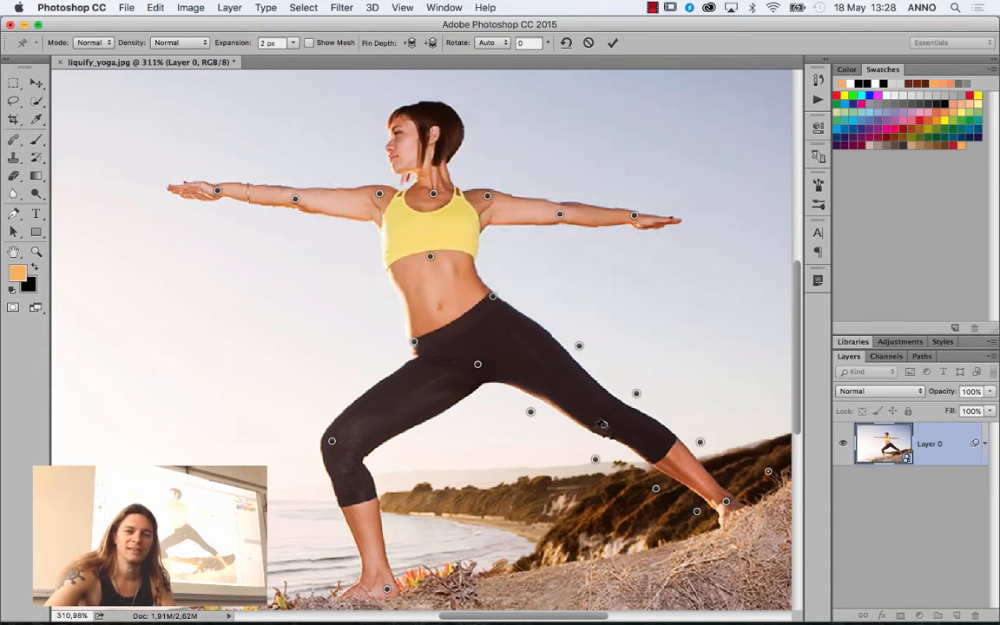
Nudge the rear knee pin slightly upward to straighten the leg, and add another anchor pin in the background between the legs.
mouse_move(605, 430)
left_mouse_down()
mouse_move(626, 439)
mouse_move(612, 429)
left_mouse_up()
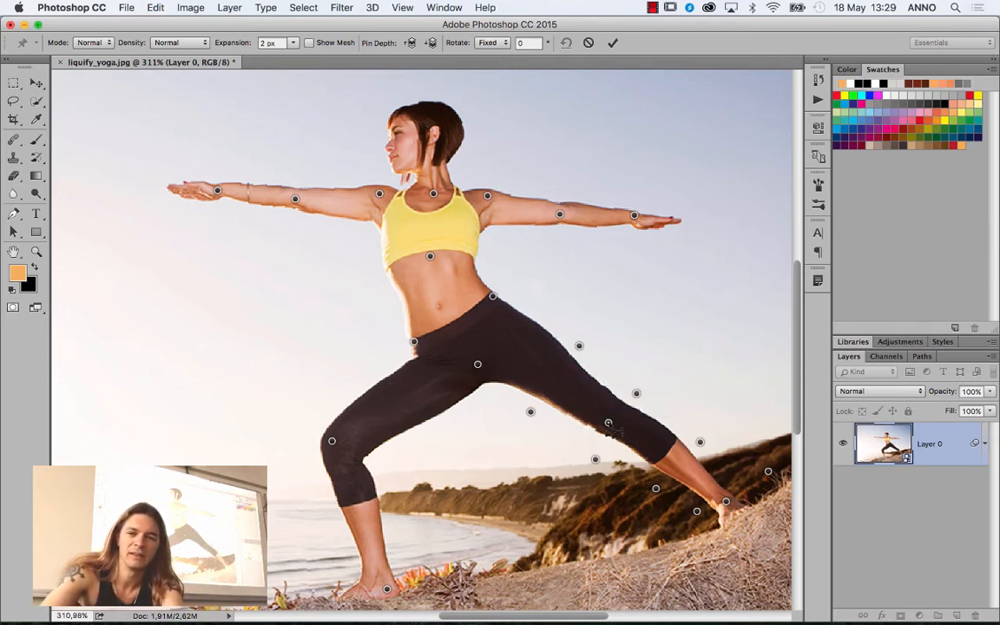
left_click_drag(607, 428, 606, 427)
left_click(544, 466)
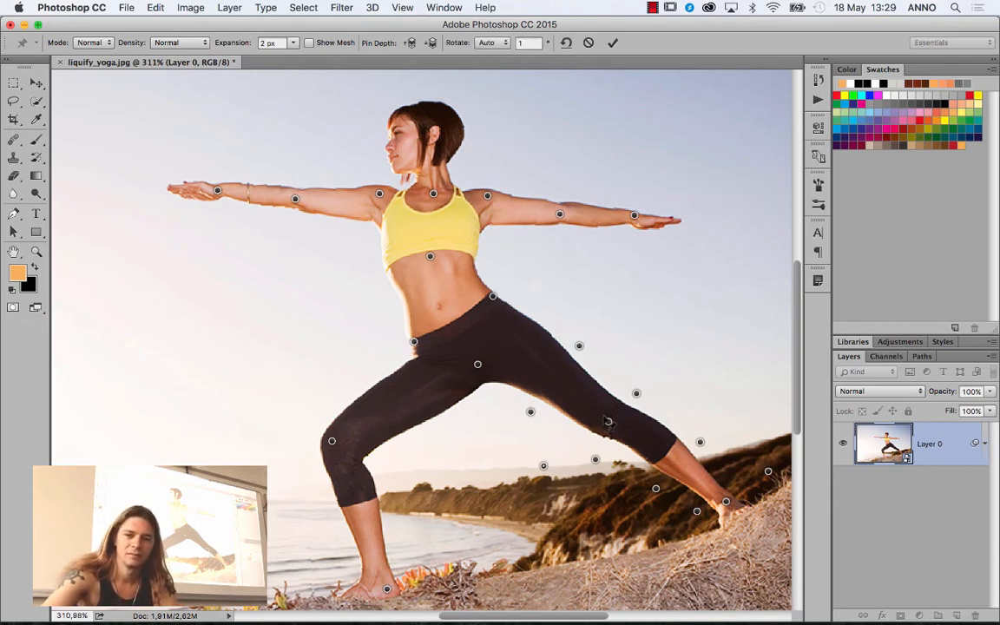
left_click_drag(607, 422, 605, 423)
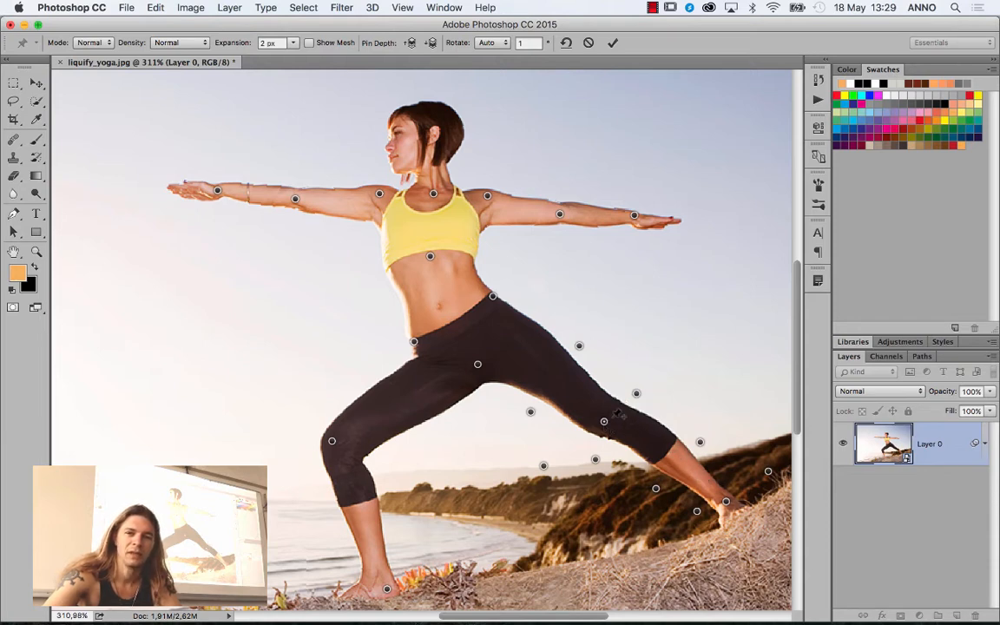
left_click_drag(604, 422, 603, 414)
left_click(637, 393)
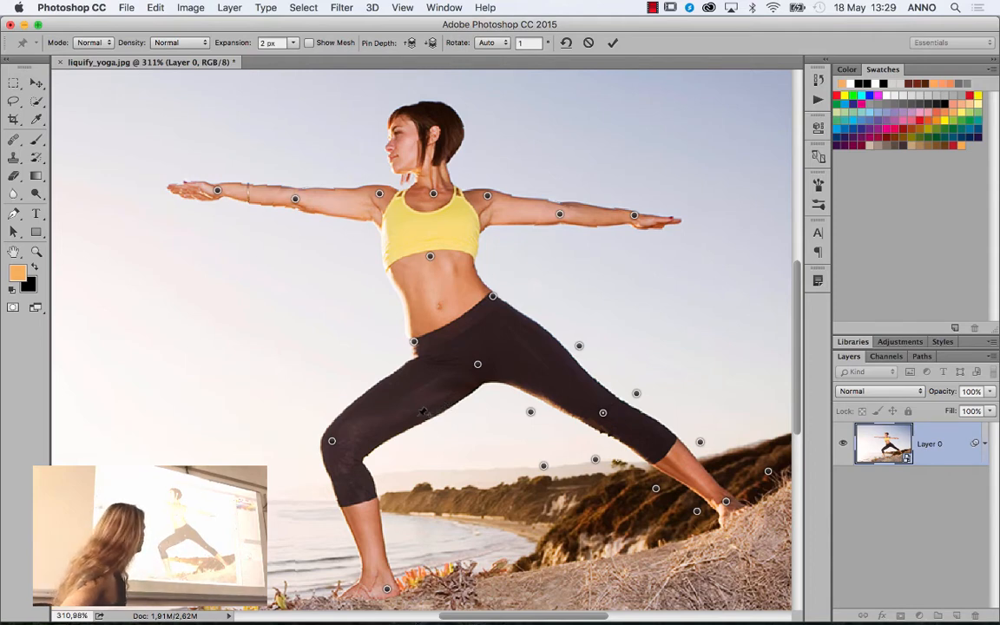
Try pinning the underside of the front thigh and nudging it slightly upward, and remove that pin.
left_click(419, 418)
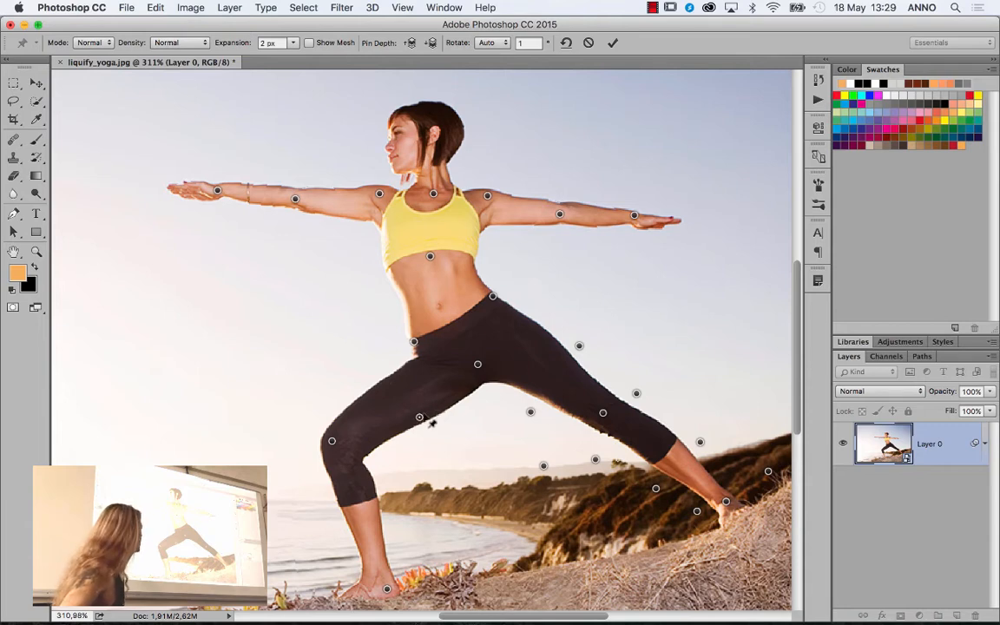
left_click_drag(419, 418, 417, 413)
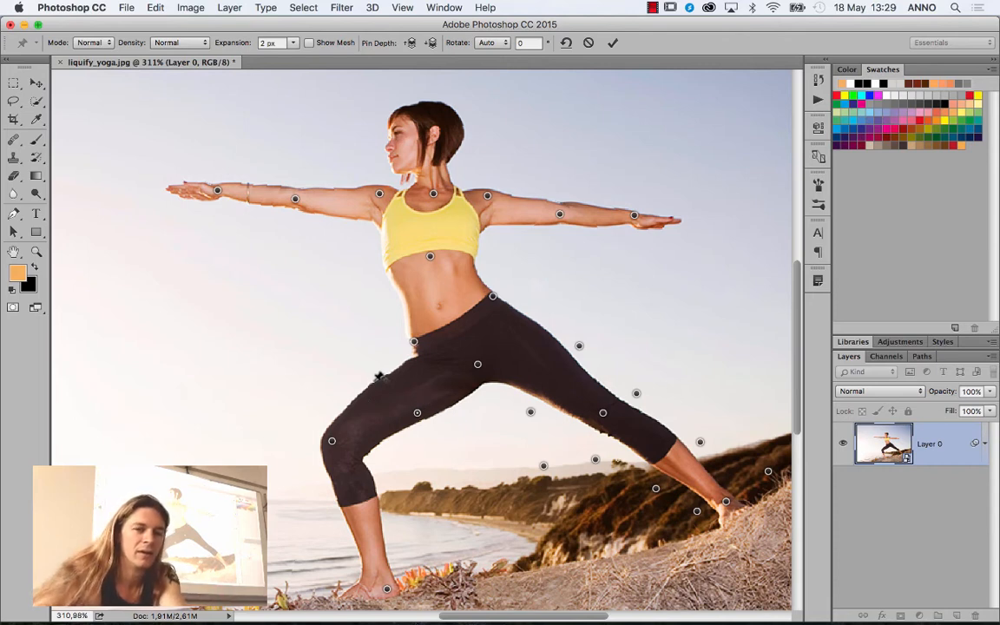
left_click(418, 413, "alt")
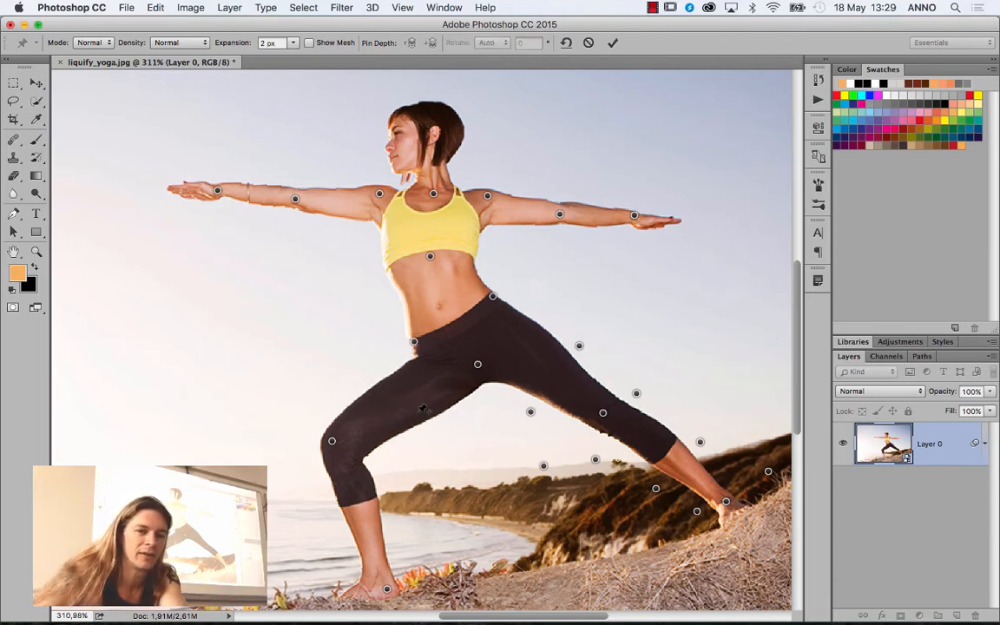
Pin the underside of the front thigh again and anchor the background above it with pins near the hip and the knee.
left_click(421, 411)
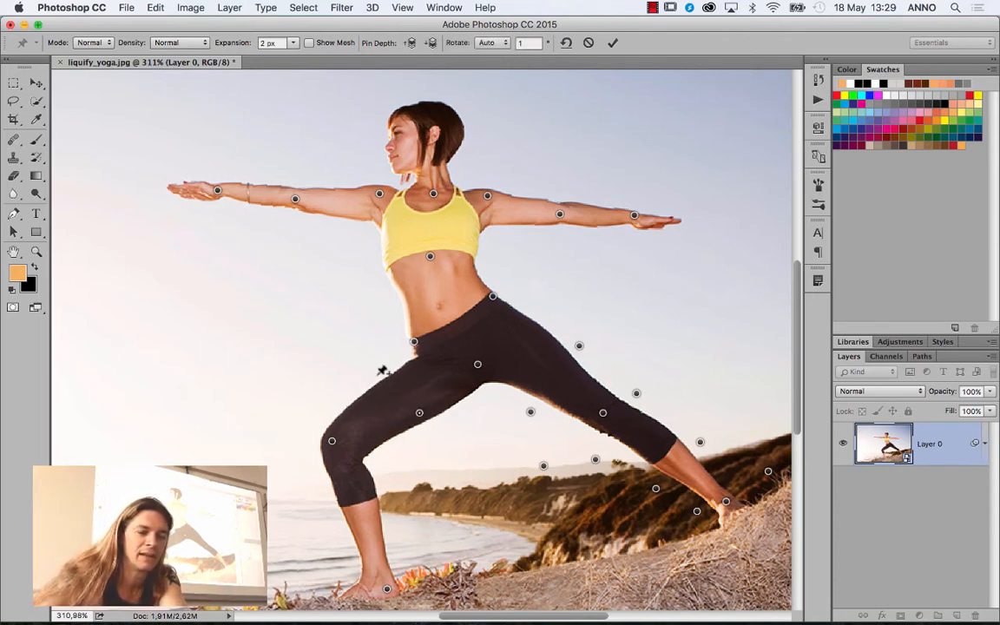
left_click(395, 362)
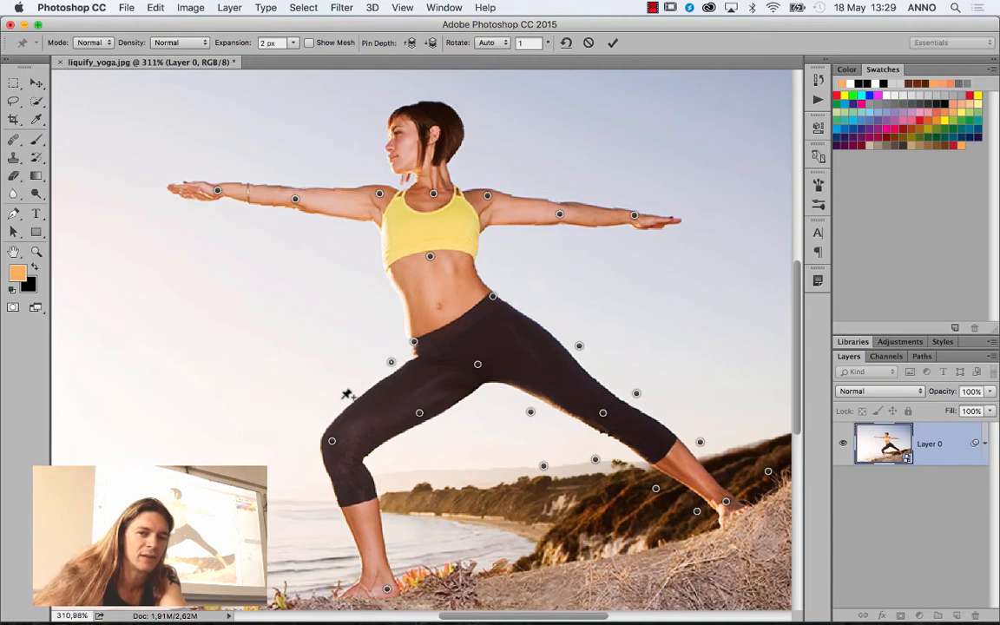
left_click(312, 356)
left_click(604, 249)
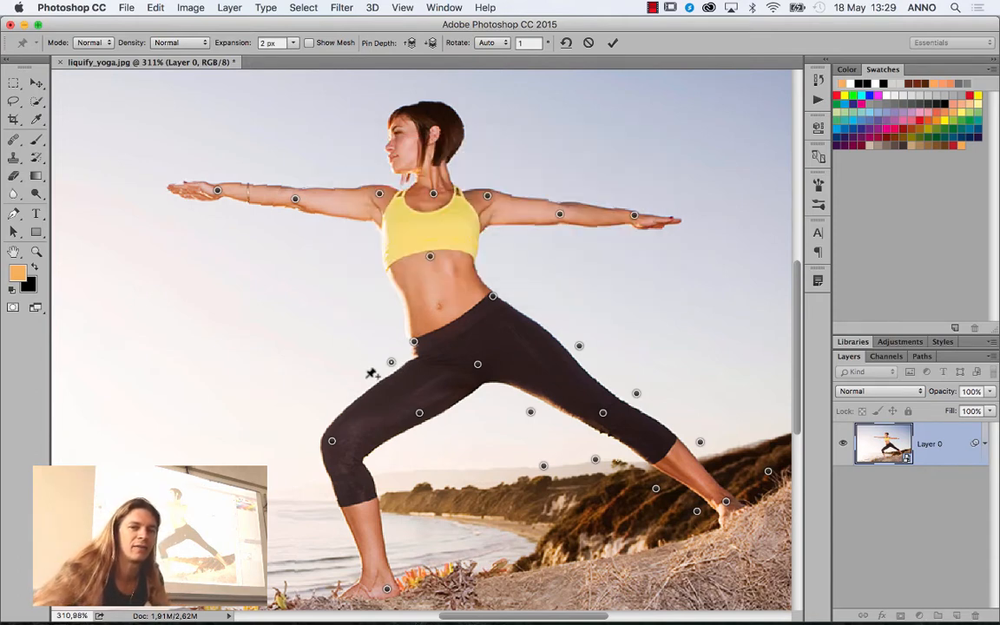
left_click(318, 348)
left_click(583, 249)
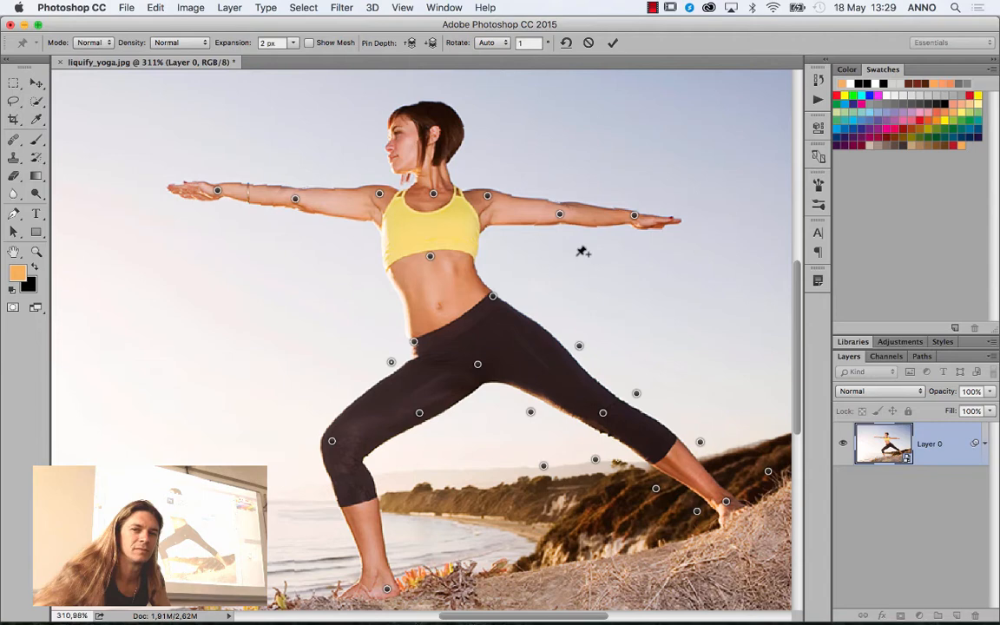
left_click(328, 391)
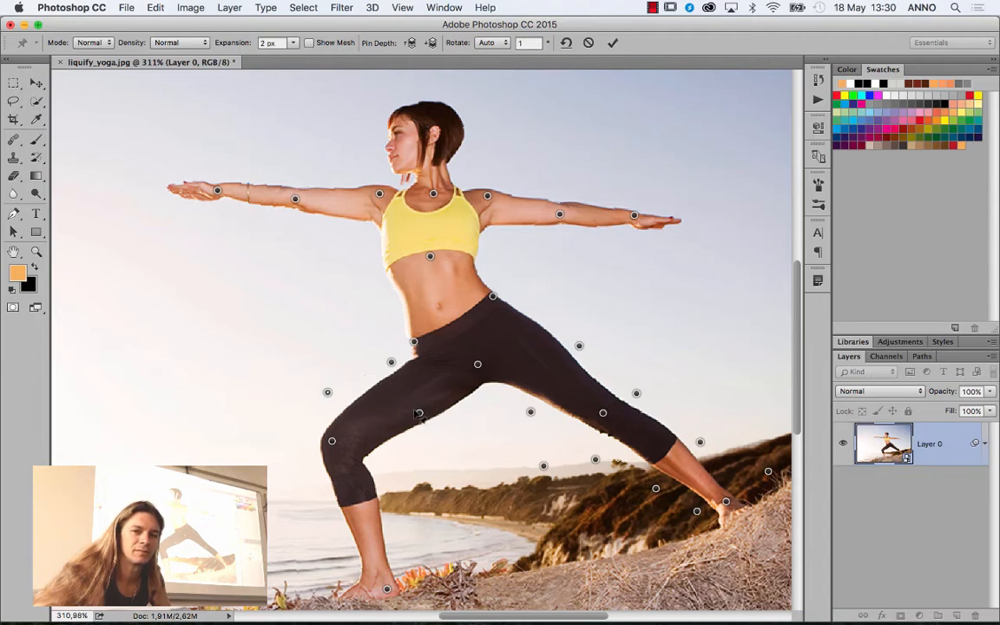
Nudge the front thigh pin slightly upward and apply the Puppet Warp to the Smart Object.
left_click_drag(419, 414, 418, 408)
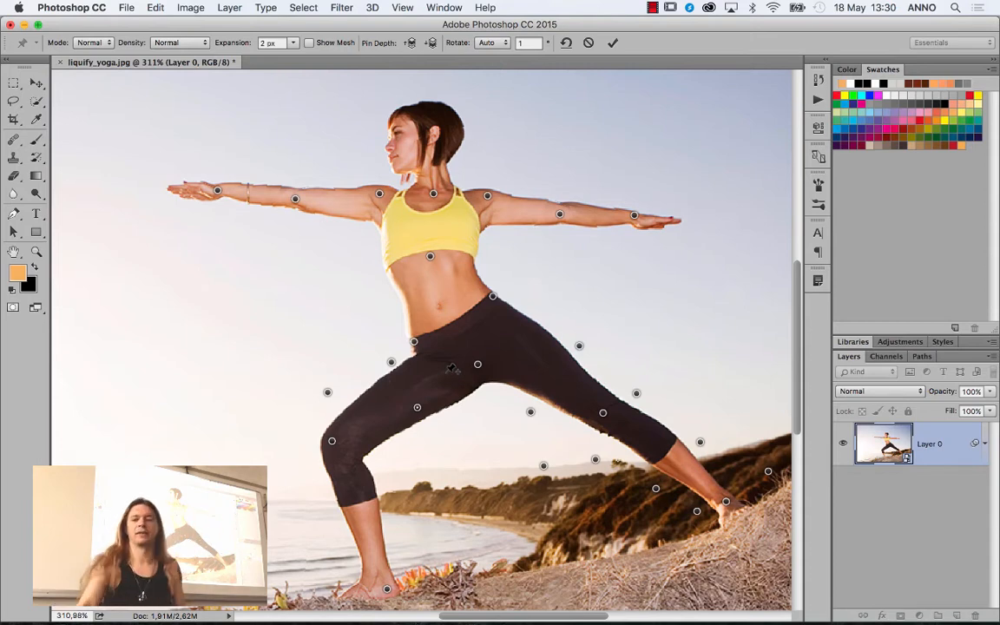
key("Return")
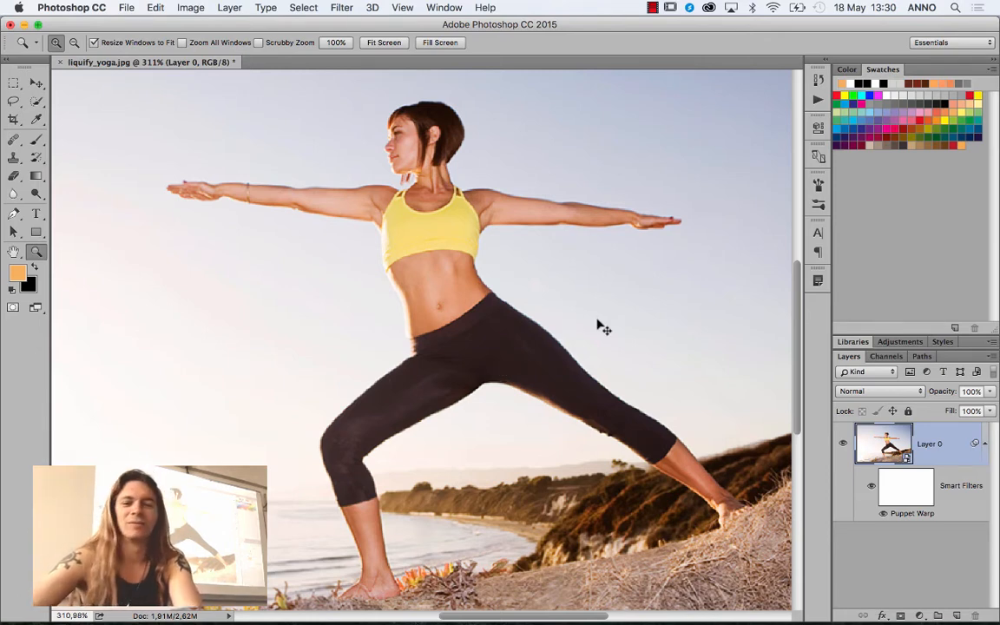
Undo and redo the Puppet Warp repeatedly to compare the model's pose before and after the reshaping.
key("super+z")
key("super+z")
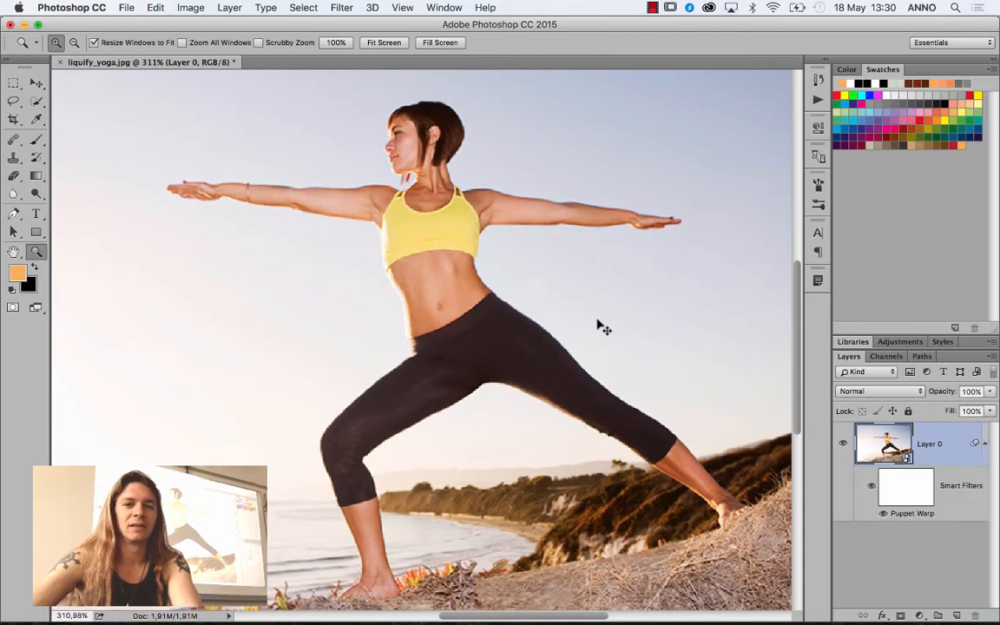
key("super+z")
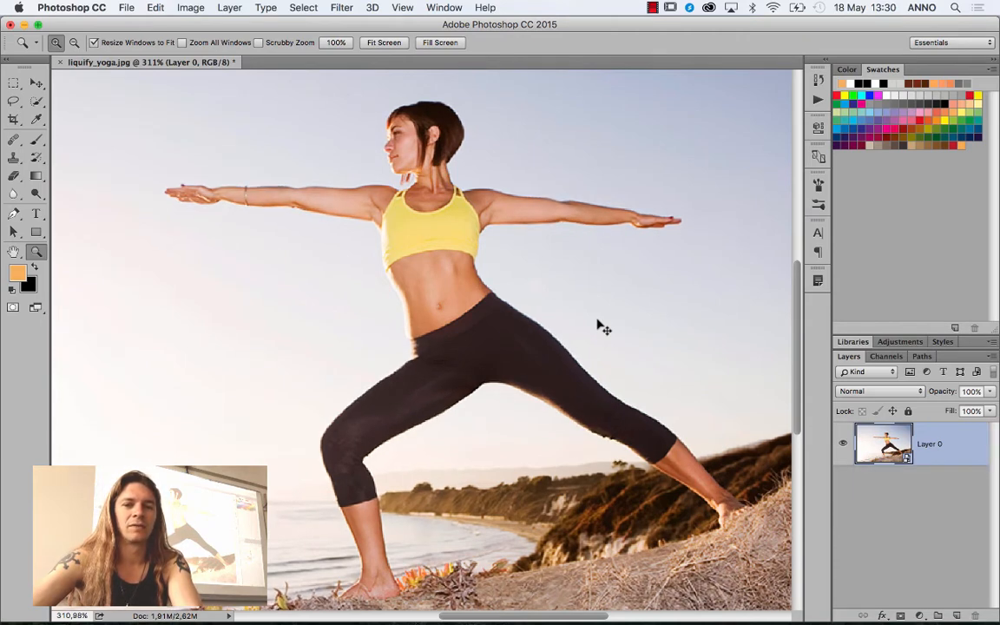
key("super+z")
key("super+z")
key("super+z")
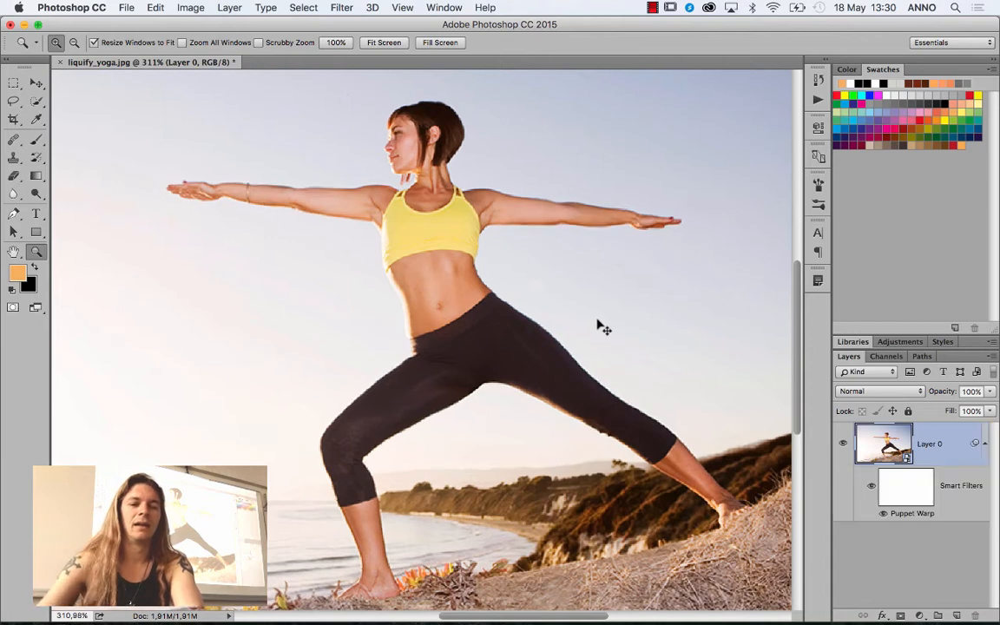
key("super+z")
key("super+z")
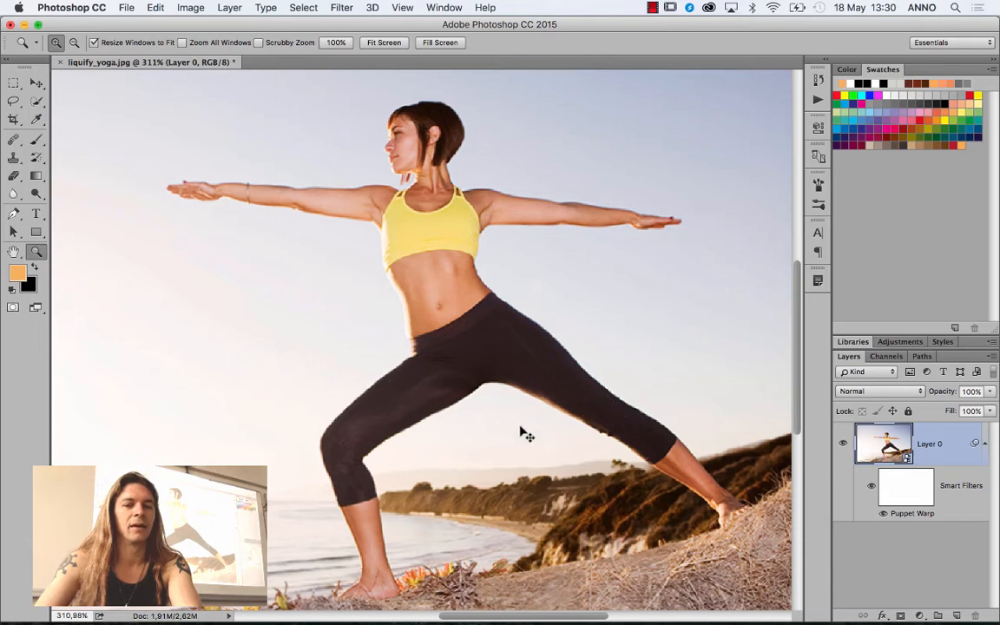
key("super+z")
key("super+z")
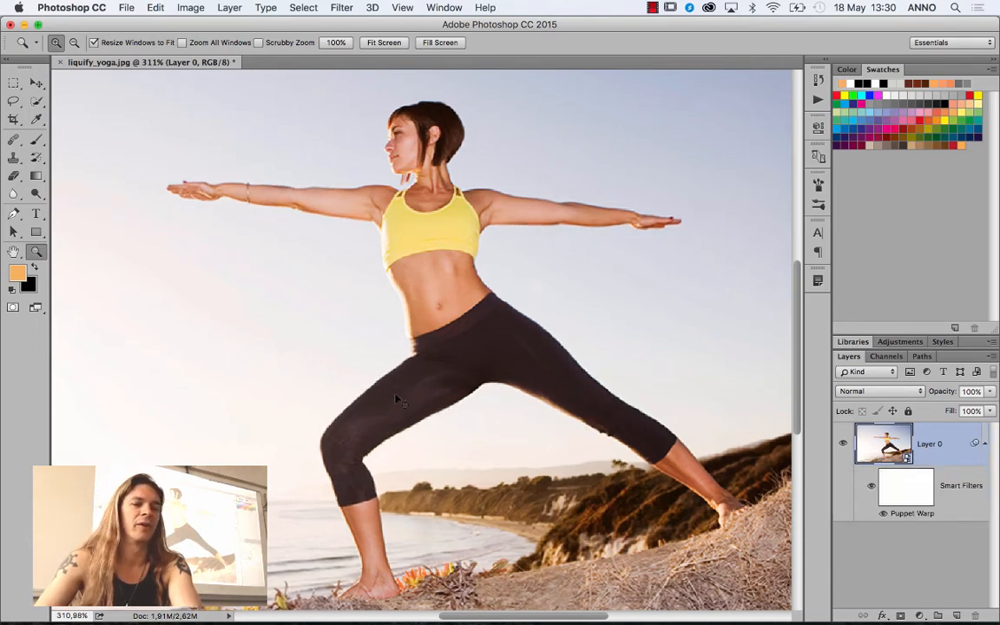
key("super+z")
key("super+z")
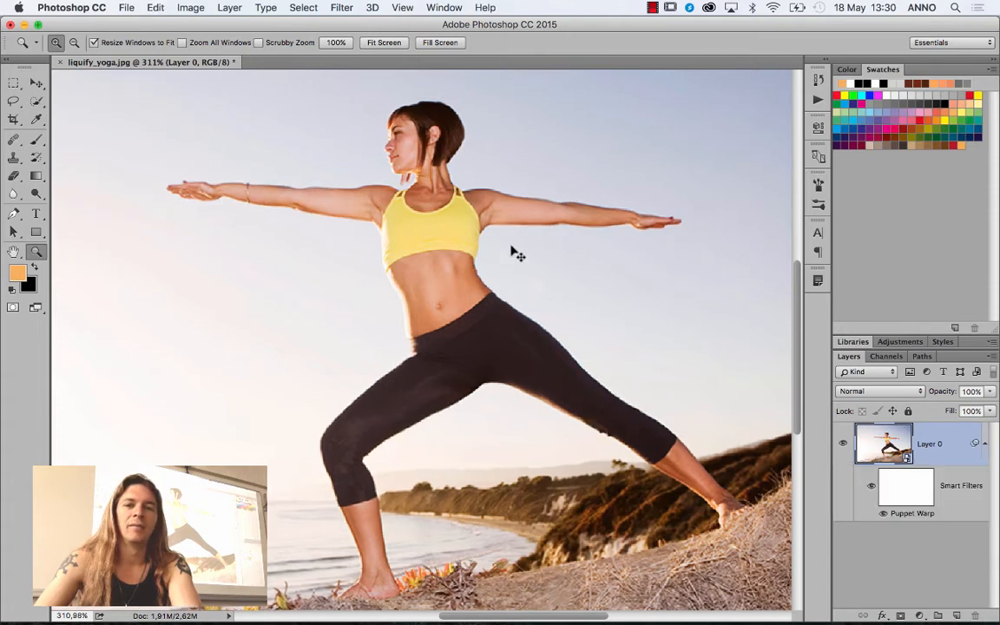
key("super+z")
key("super+z")
key("super+z")
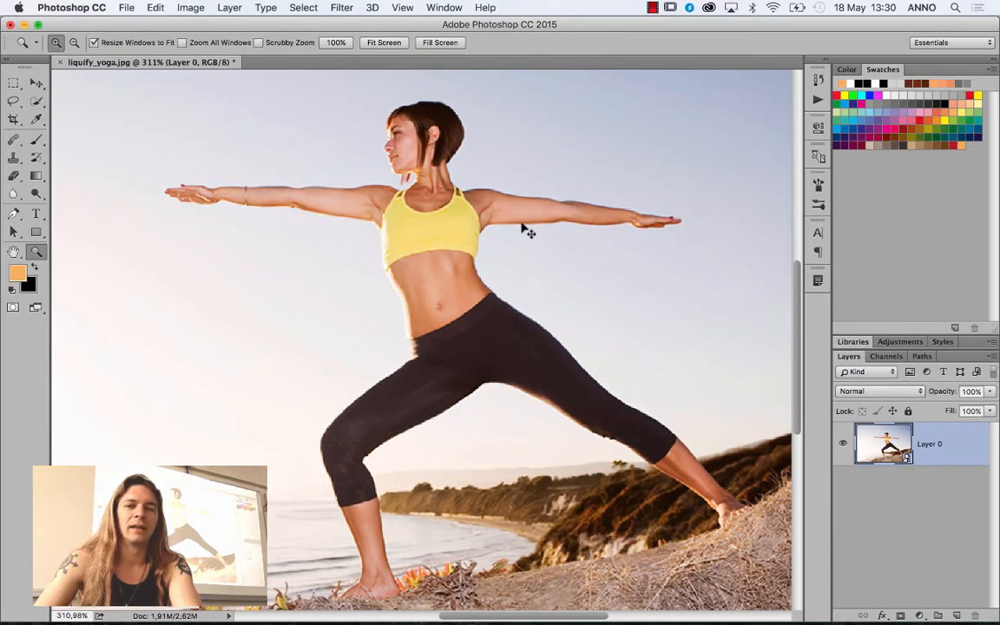
Toggle the Puppet Warp off and on once more to compare the poses, leaving the warp applied.
key("super+z")
key("super+z")
key("super+z")
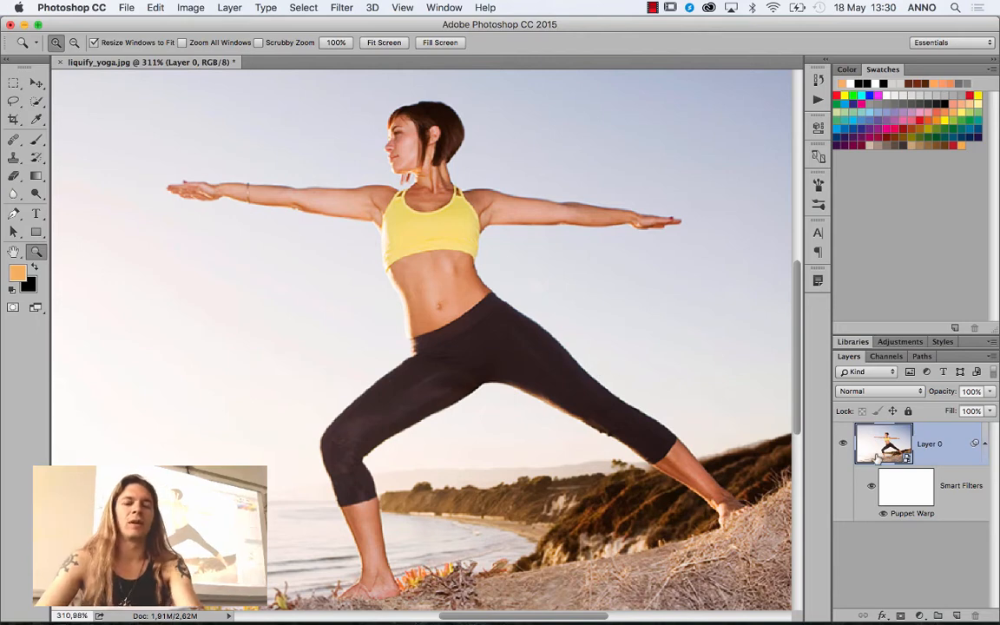
Reopen the Puppet Warp for editing and remove the forearm and wrist pins from the model's front arm.
left_click(152, 7)
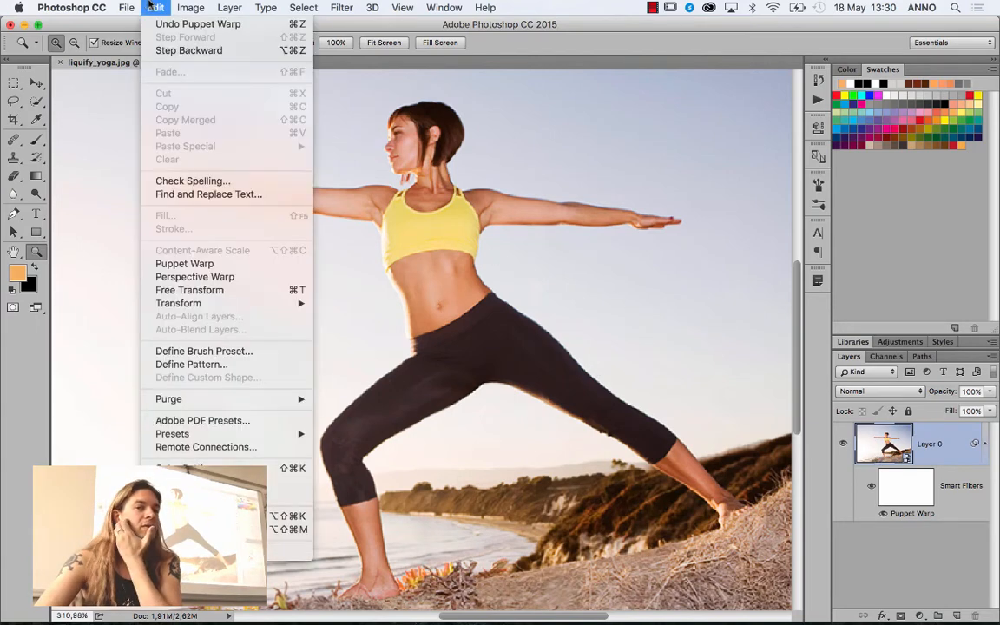
left_click(178, 263)
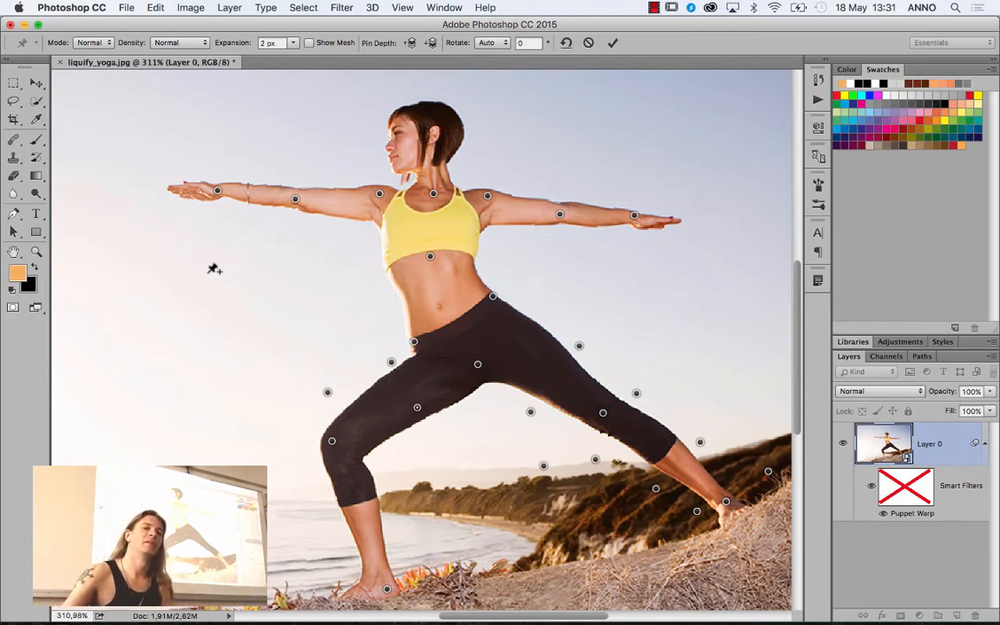
left_click(296, 200)
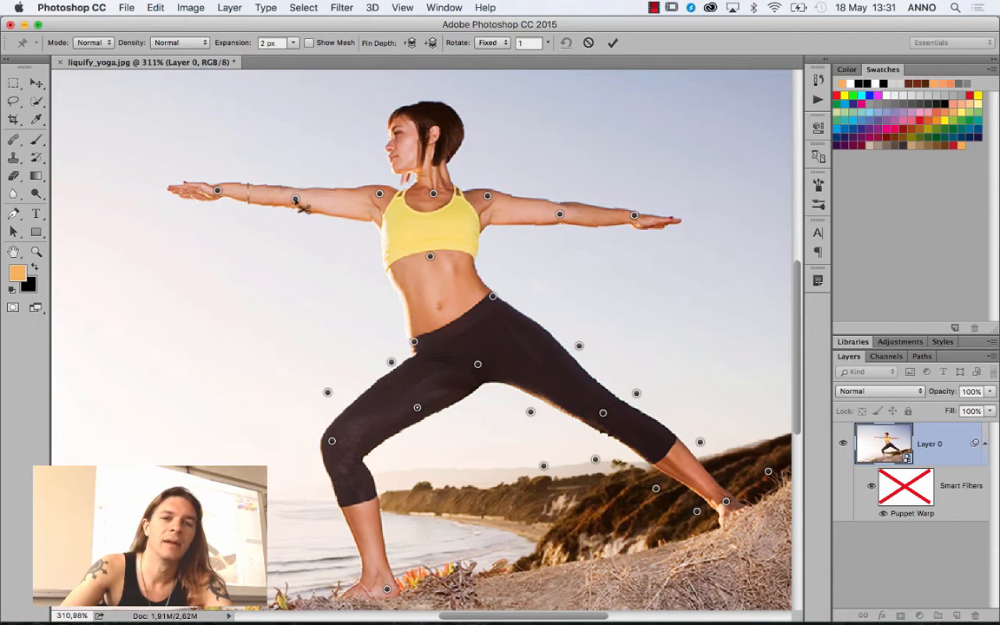
left_click(296, 200, "alt")
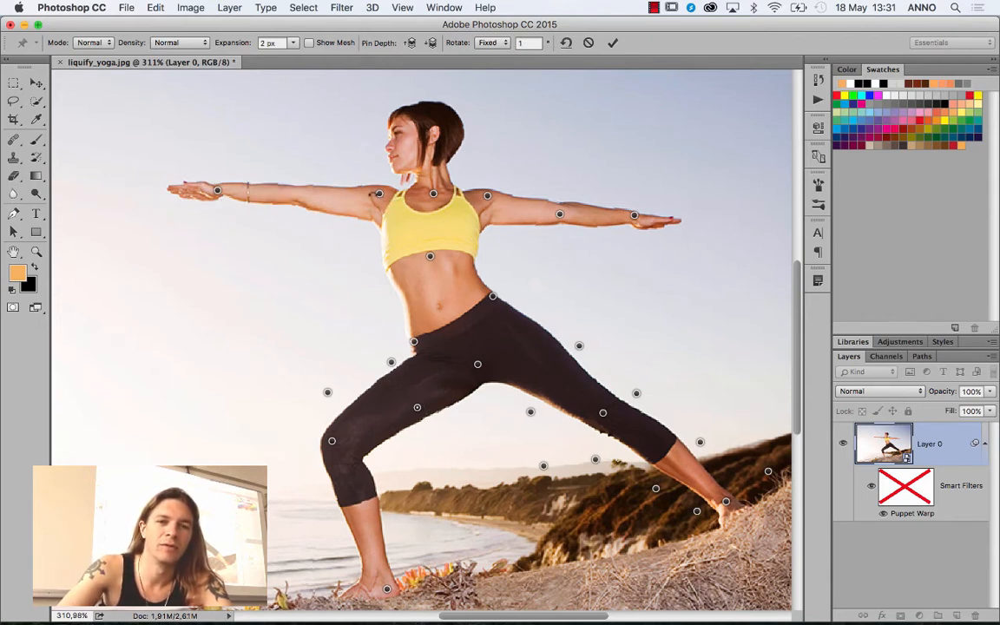
left_click(217, 190, "alt")
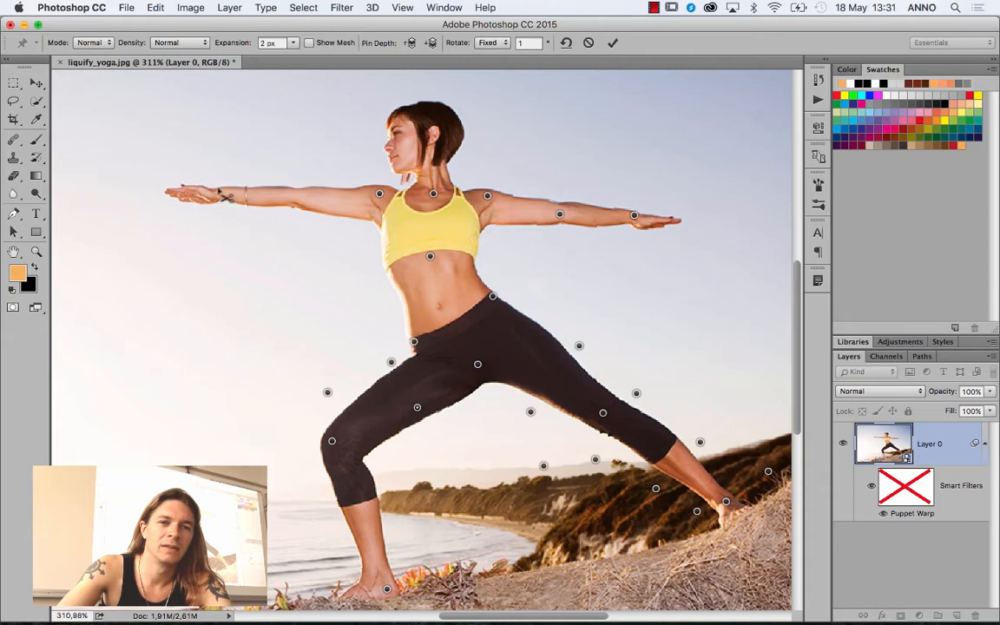
Pin the front arm again at the forearm and wrist, and nudge the wrist pin slightly downward.
left_click(292, 196)
left_click(217, 194)
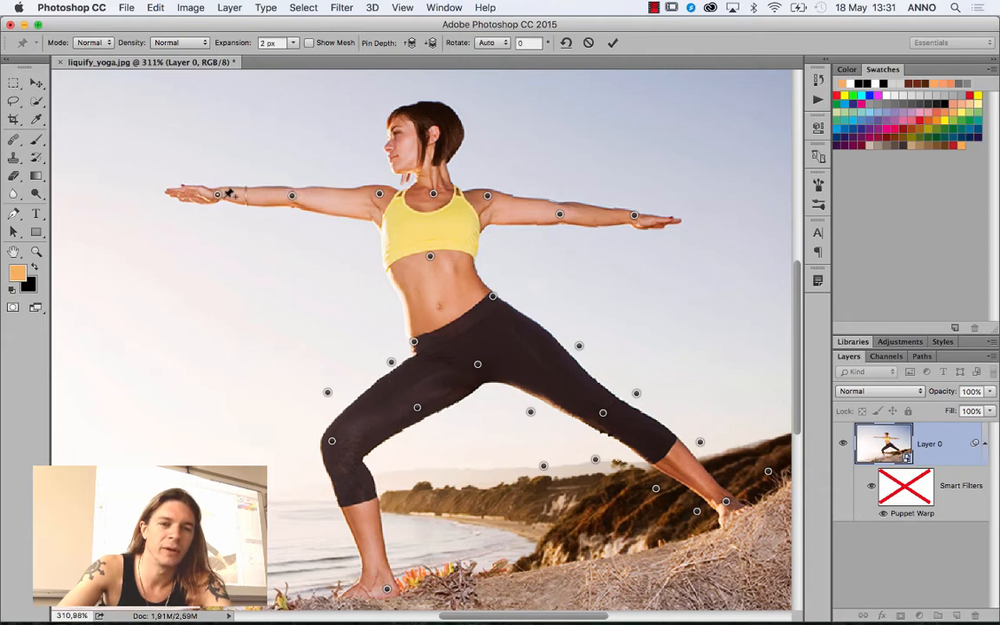
left_click_drag(218, 195, 217, 197)
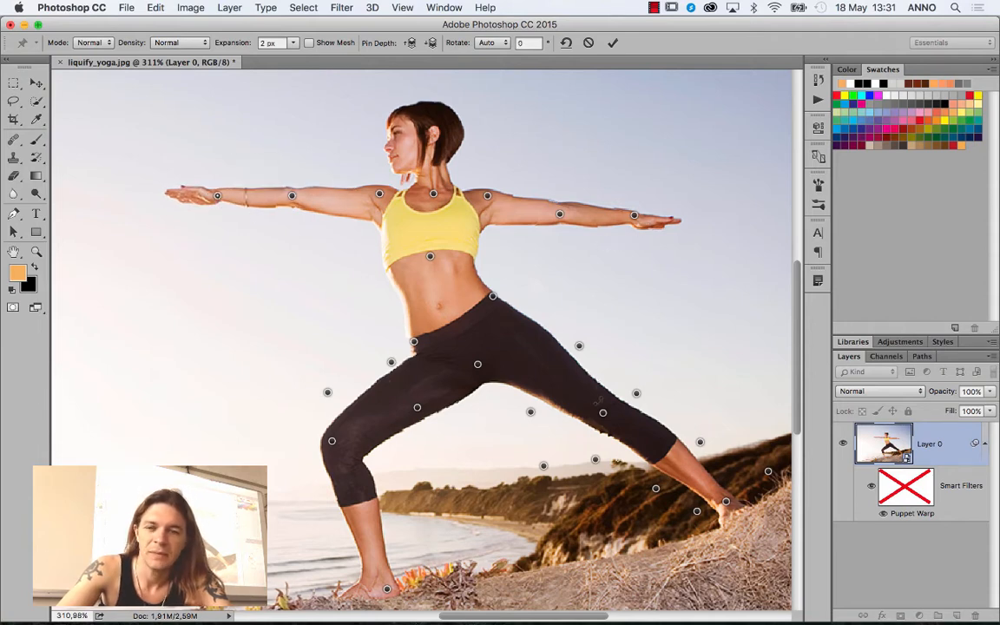
Nudge the front thigh pin slightly downward and apply the edited Puppet Warp.
key("alt")
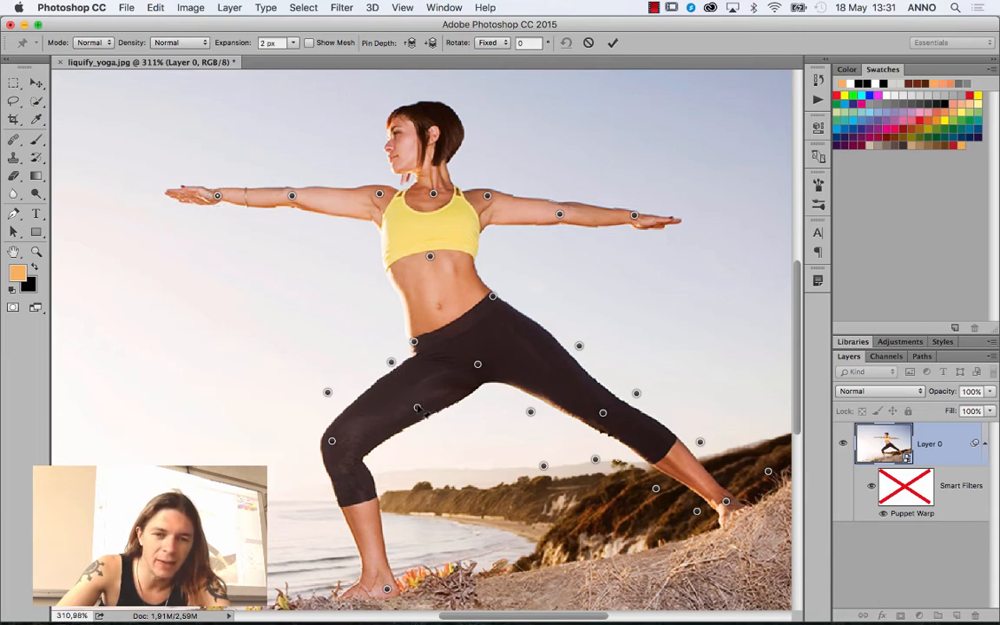
left_click_drag(429, 419, 427, 418)
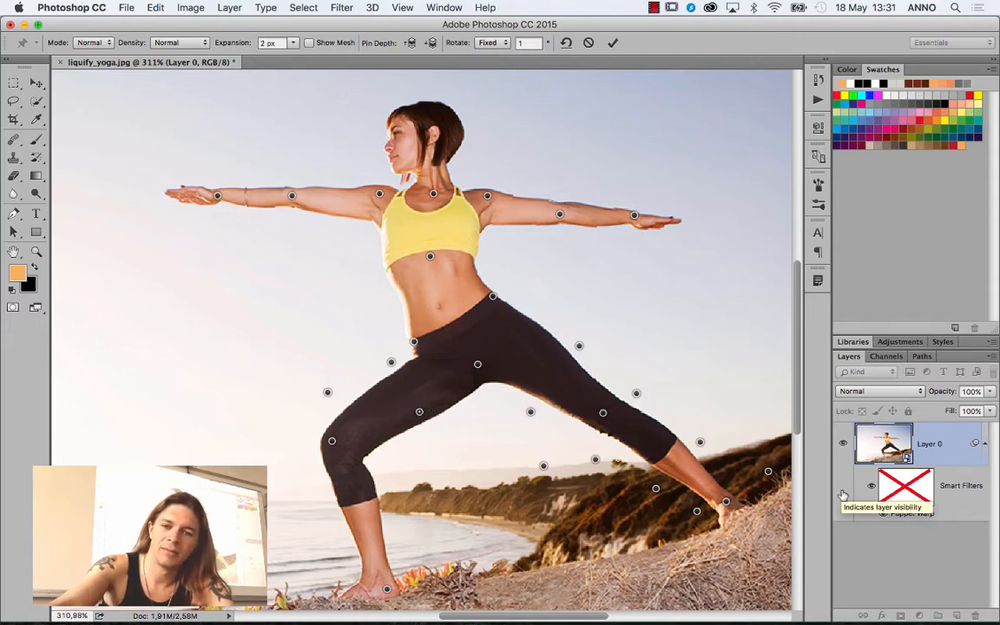
key("Return")
key("z")
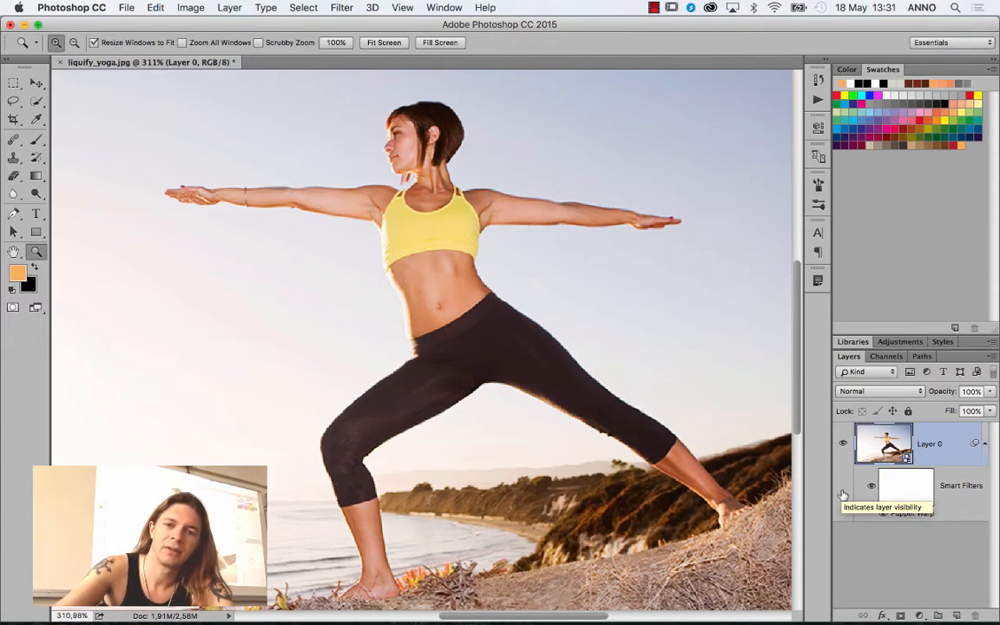
Reopen the Puppet Warp and try adding pins around the model's waist and abdomen at Normal density.
left_click(155, 7)
left_click(185, 263)
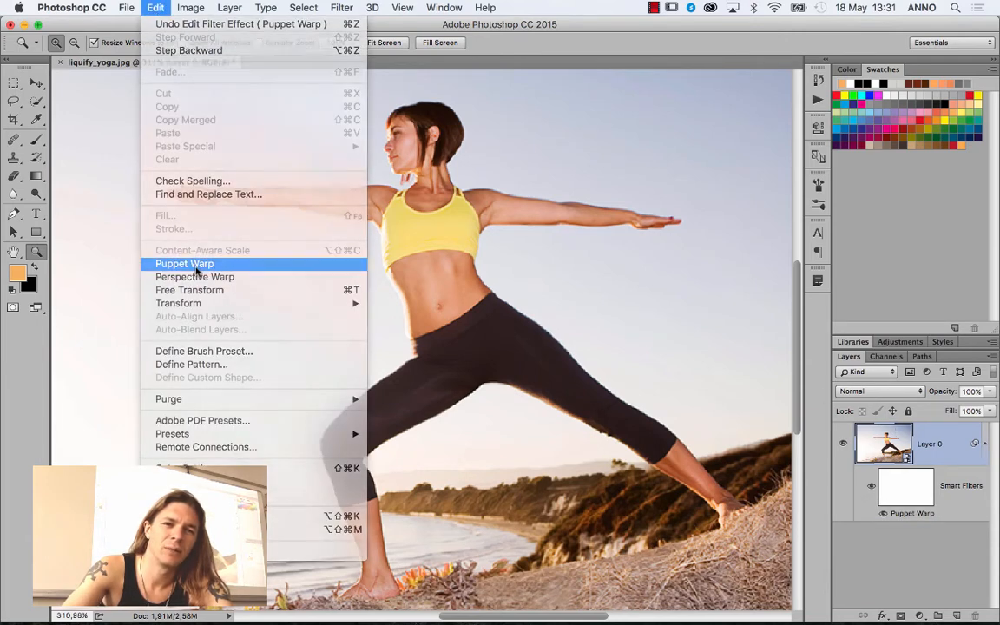
left_click(413, 311)
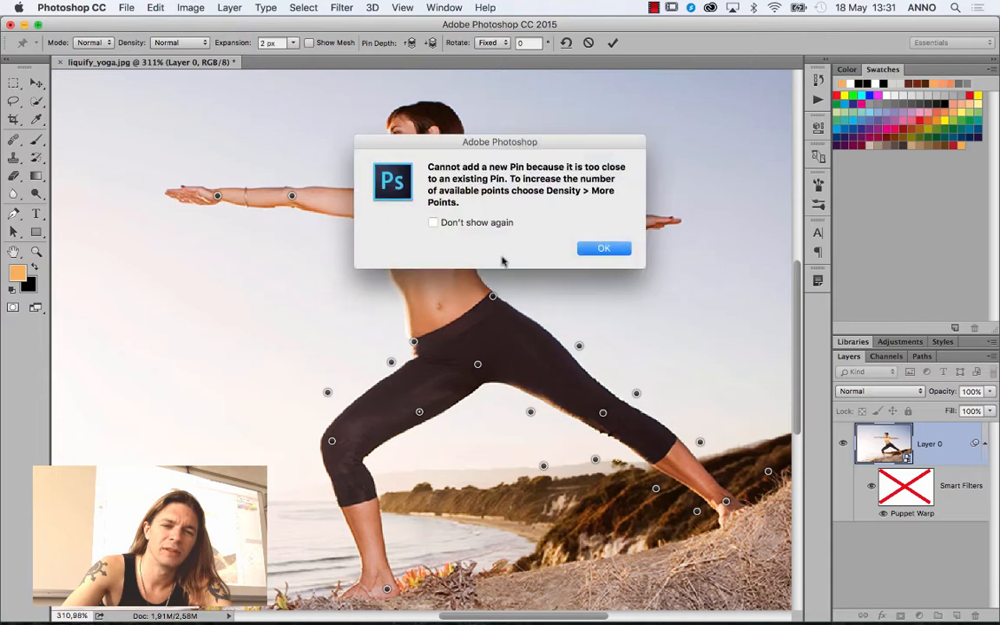
key("Return")
left_click(416, 295)
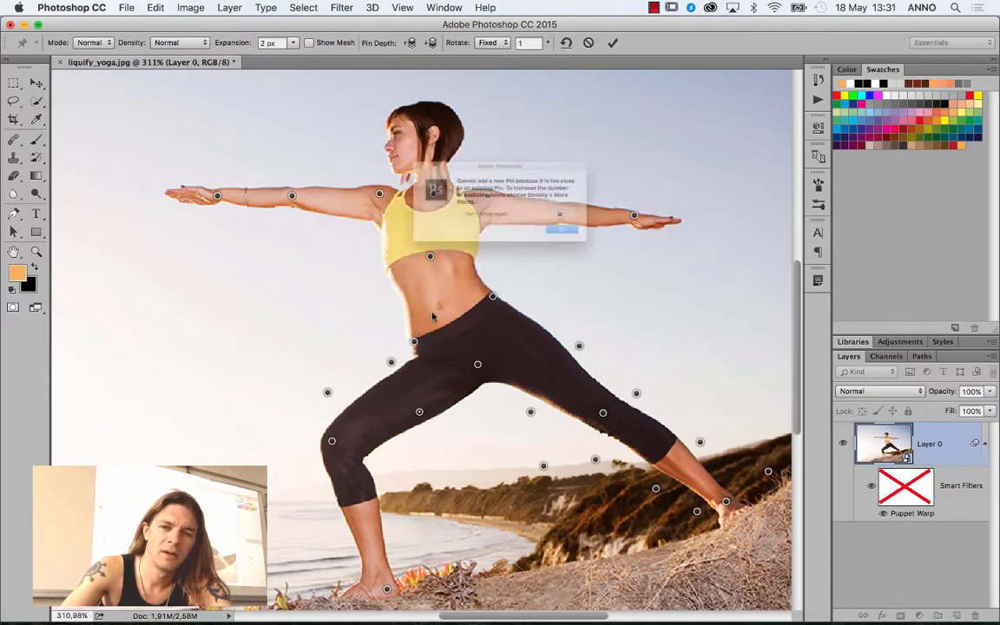
left_click(598, 245)
left_click(411, 292)
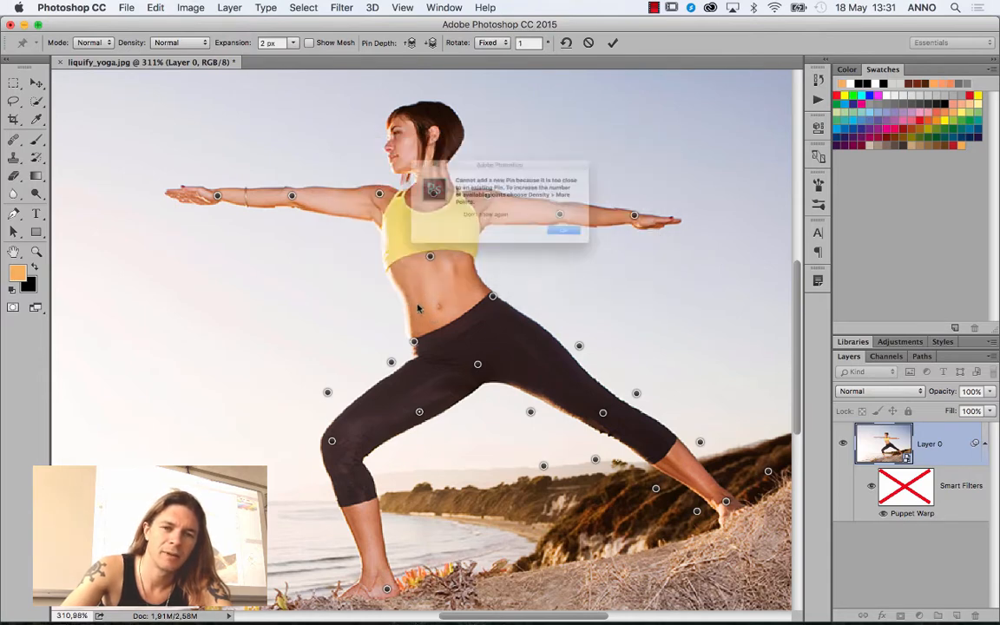
left_click(598, 247)
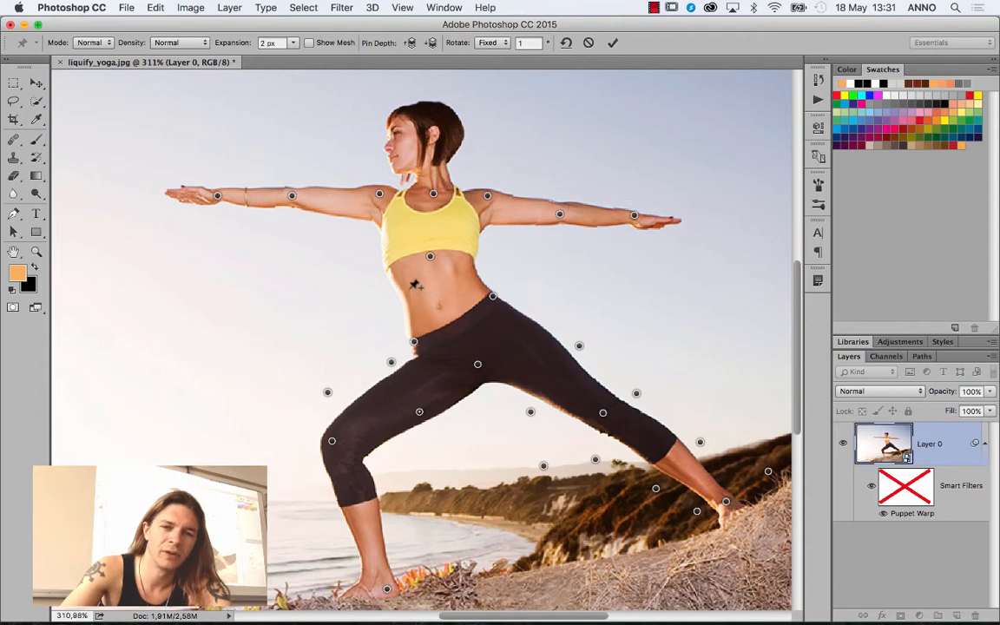
left_click(440, 334)
left_click(602, 248)
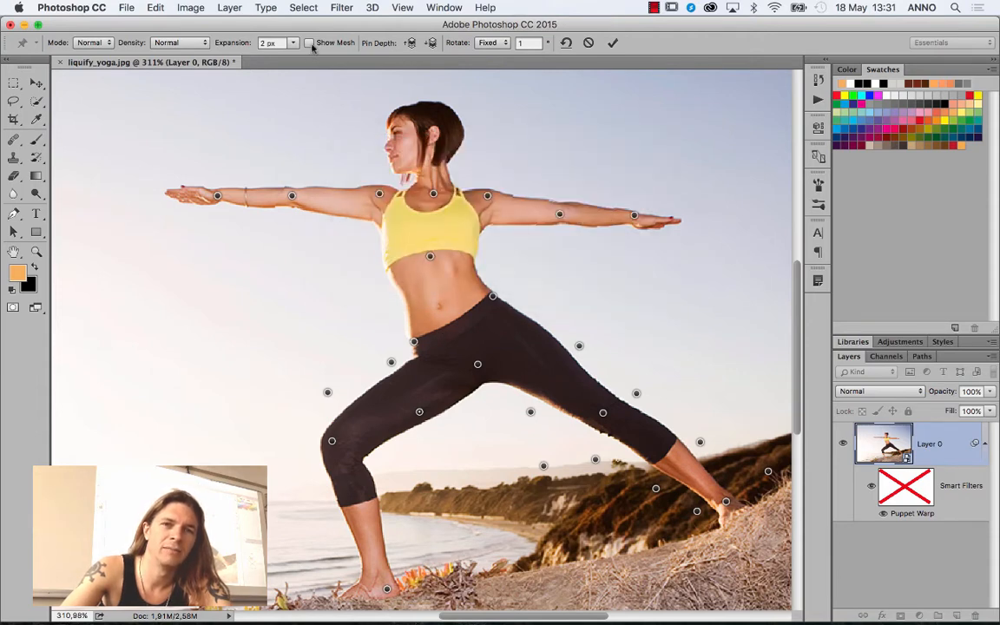
Show the Puppet Warp mesh and set its density to More Points.
left_click(310, 42)
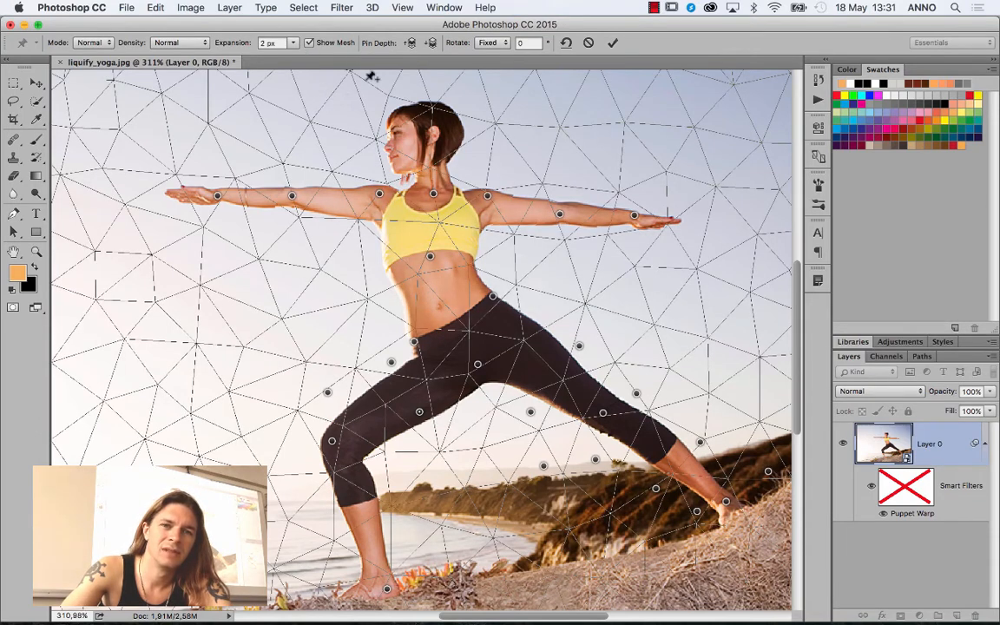
left_click(179, 43)
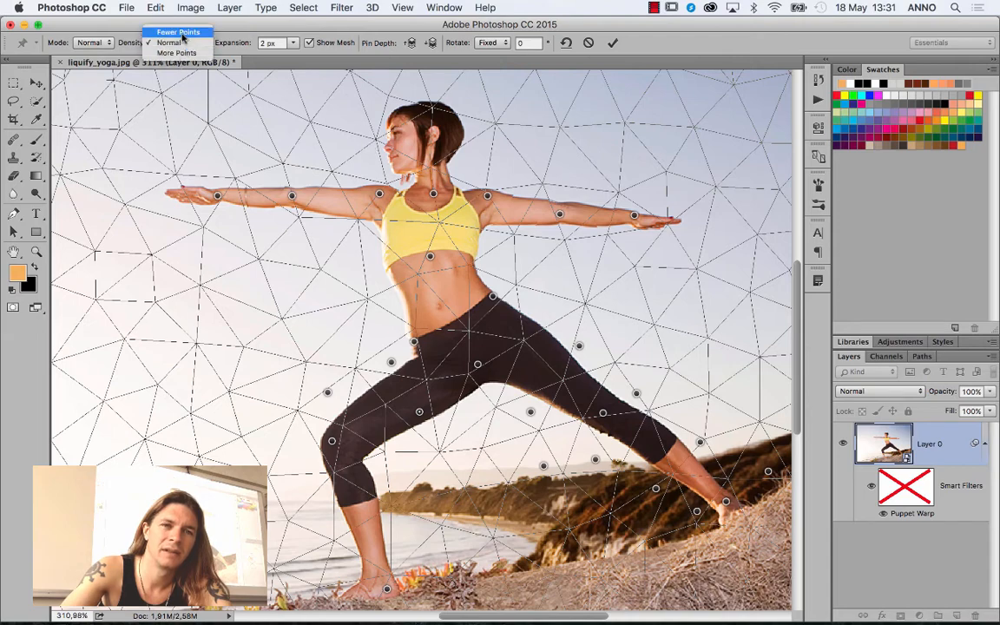
left_click(177, 53)
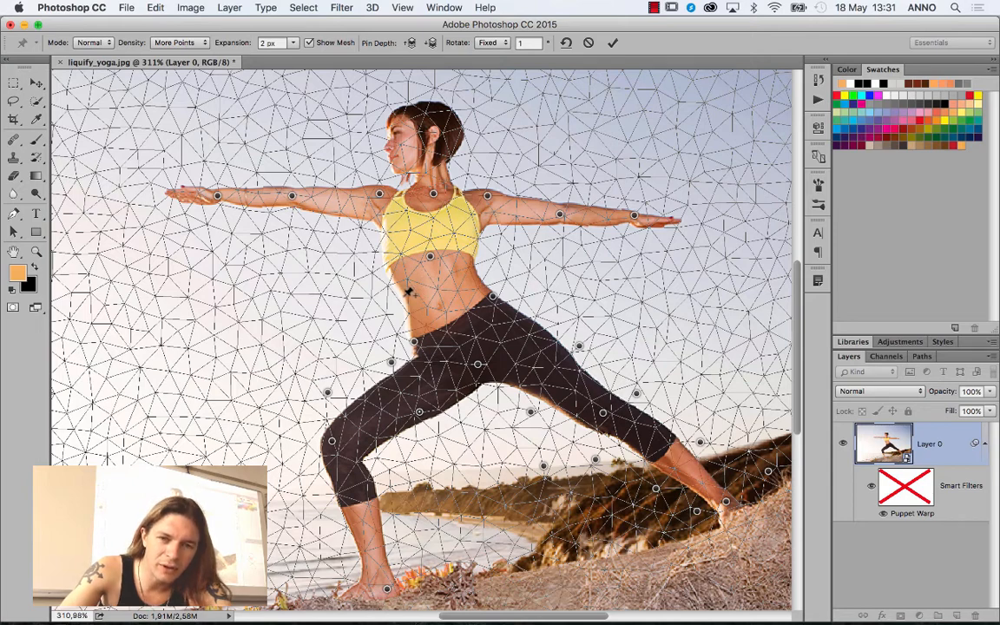
Pin the front edge of the model's bare waist and nudge that pin slightly upward, hiding the mesh along the way.
left_click(404, 296)
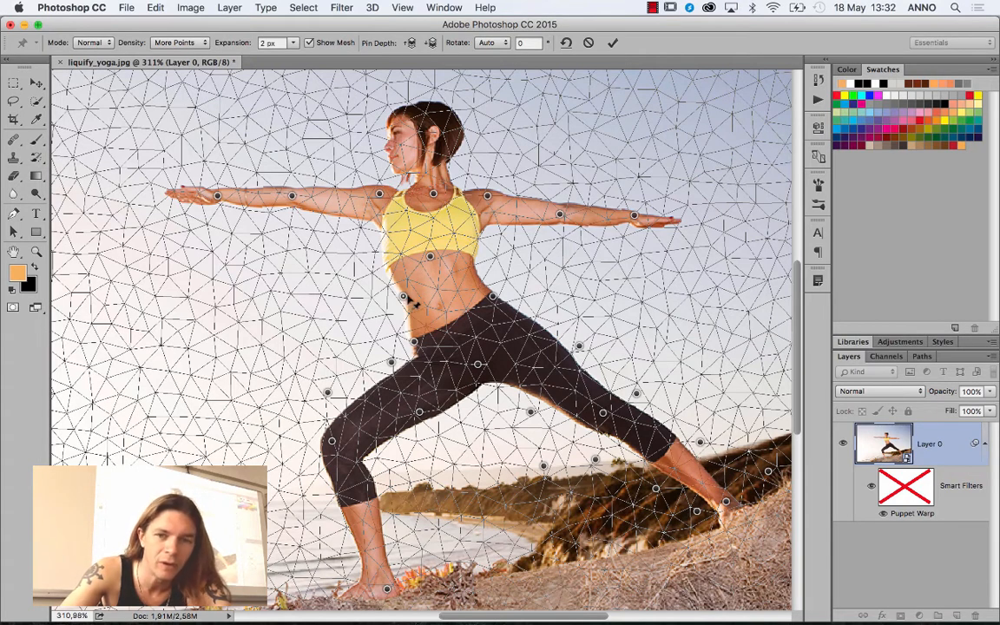
left_click_drag(406, 298, 405, 296)
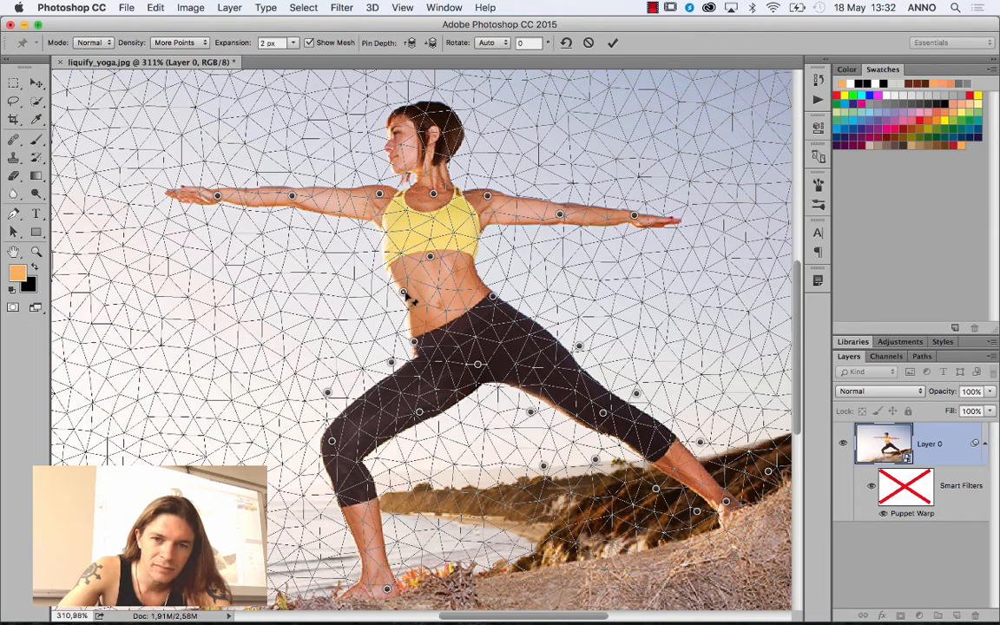
left_click(308, 42)
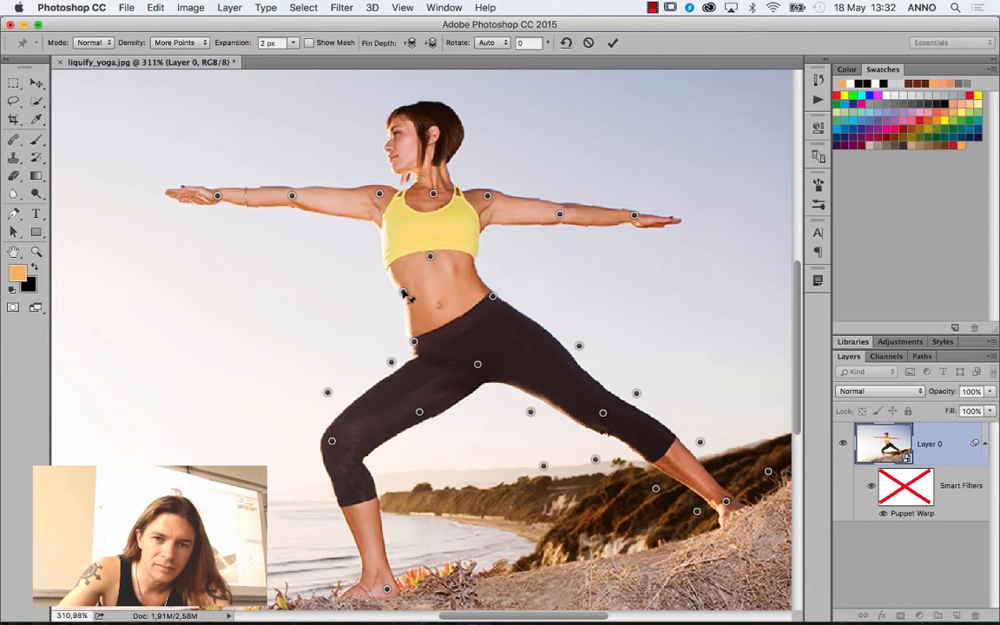
left_click_drag(404, 293, 404, 290)
left_click(429, 256)
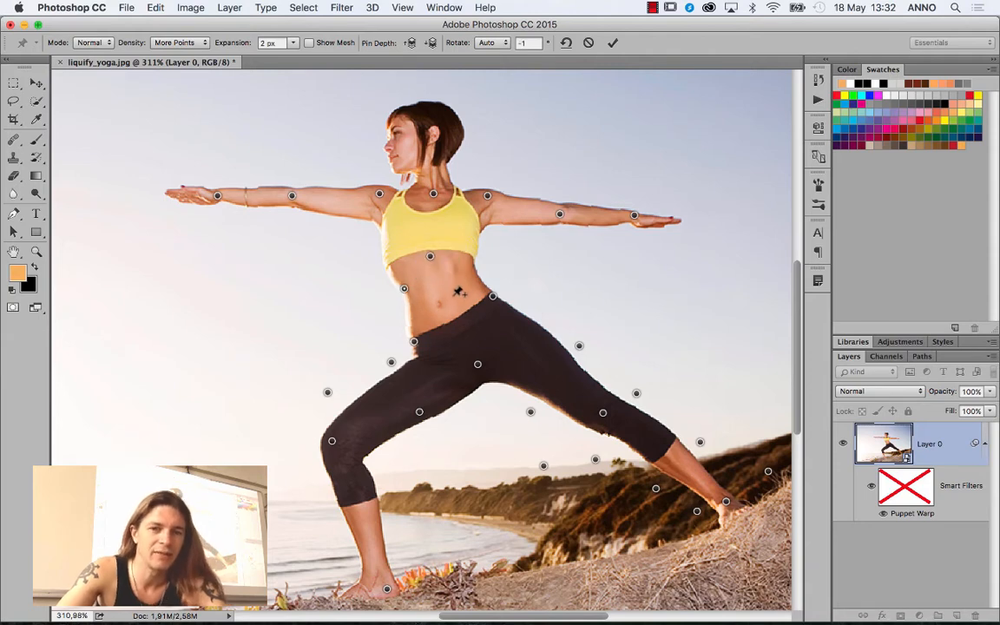
Pin the front waist edge just above the waistband, nudge that pin slightly upward, and apply the Puppet Warp.
left_click(407, 326)
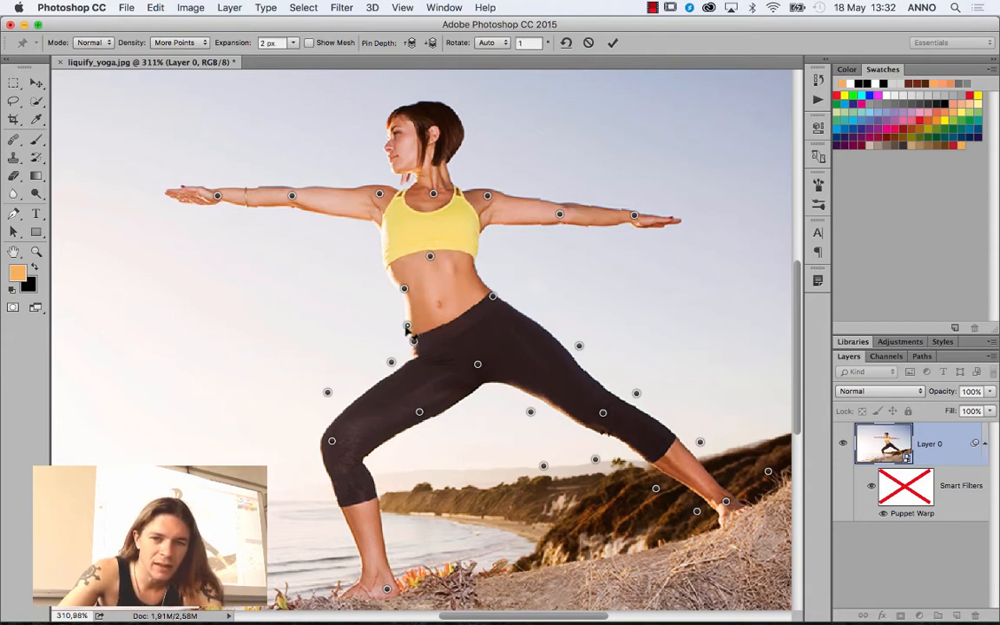
left_click_drag(407, 327, 408, 323)
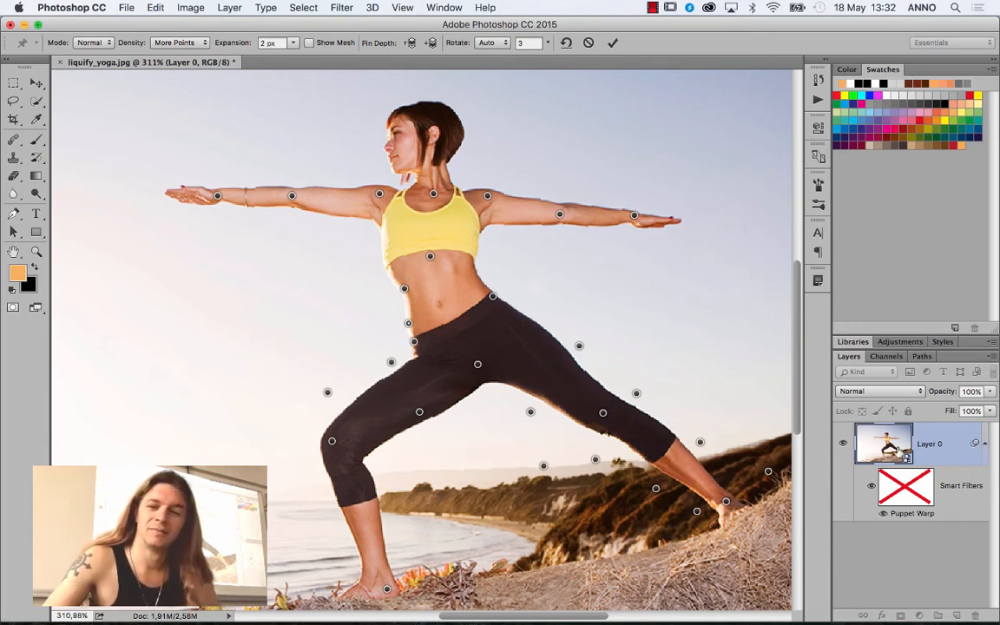
key("Return")
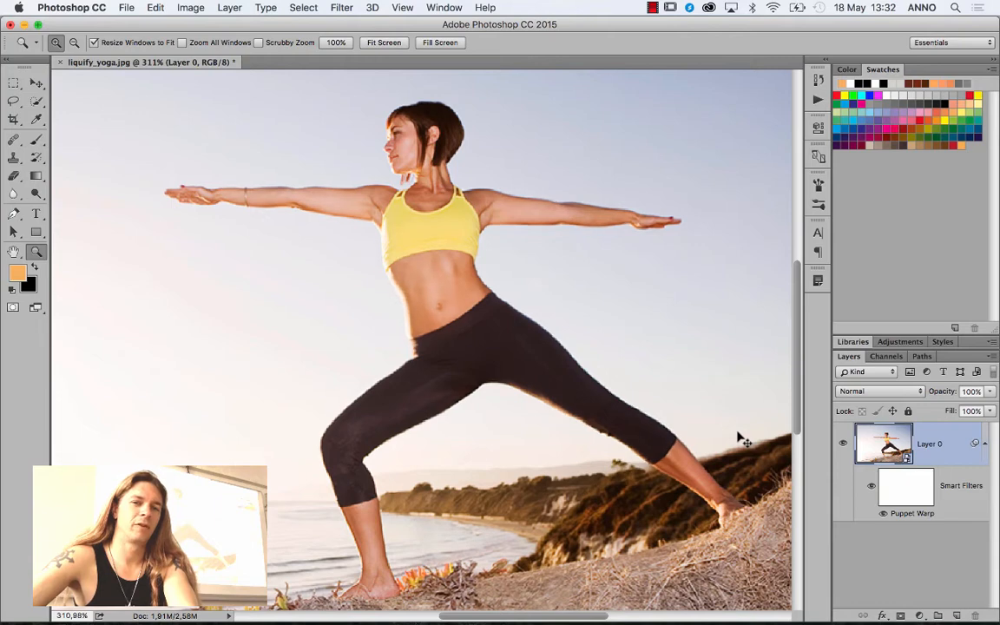
Undo and redo the latest Puppet Warp edit repeatedly to compare the model's waist before and after.
key("super+z")
key("super+z")
key("super+z")
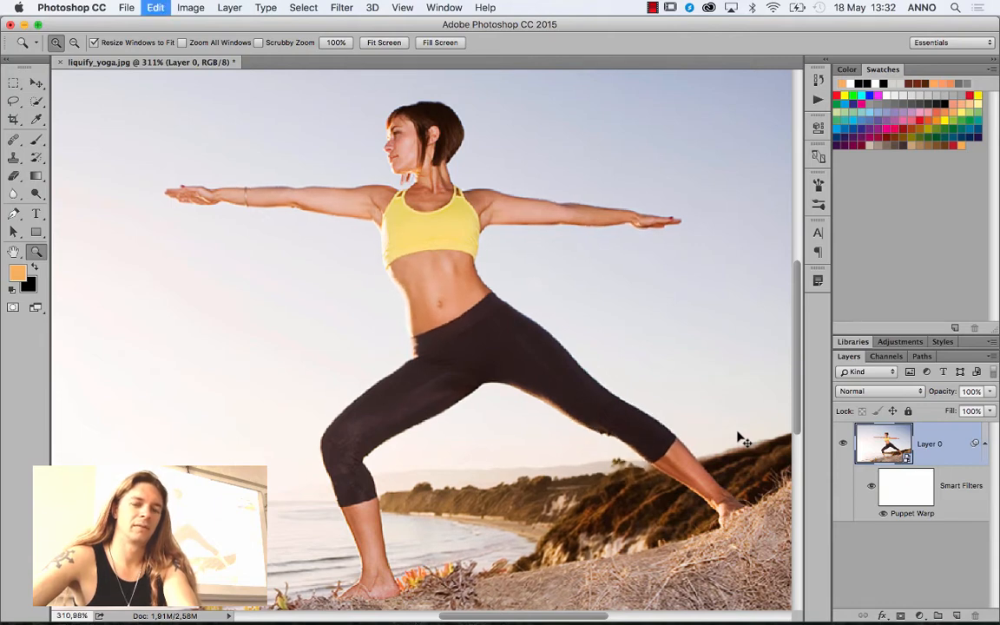
key("super+z")
key("super+z")
key("super+z")
key("super+z")
key("super+z")
key("super+z")
key("super+z")
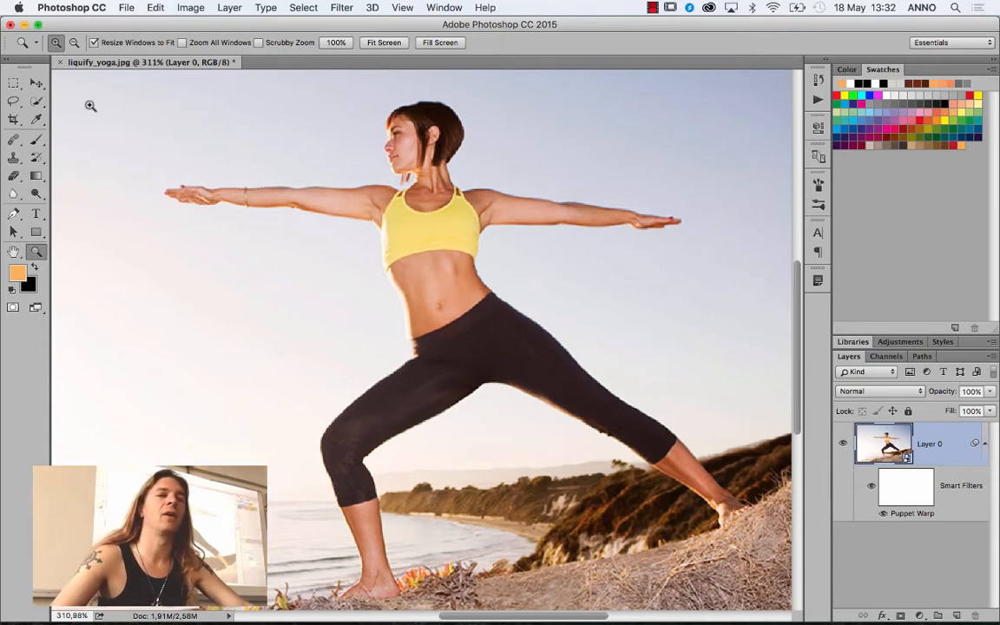
Close liquify_yoga.jpg without saving and switch to the Finder window with the exercise files.
left_click(59, 63)
left_click(451, 226)
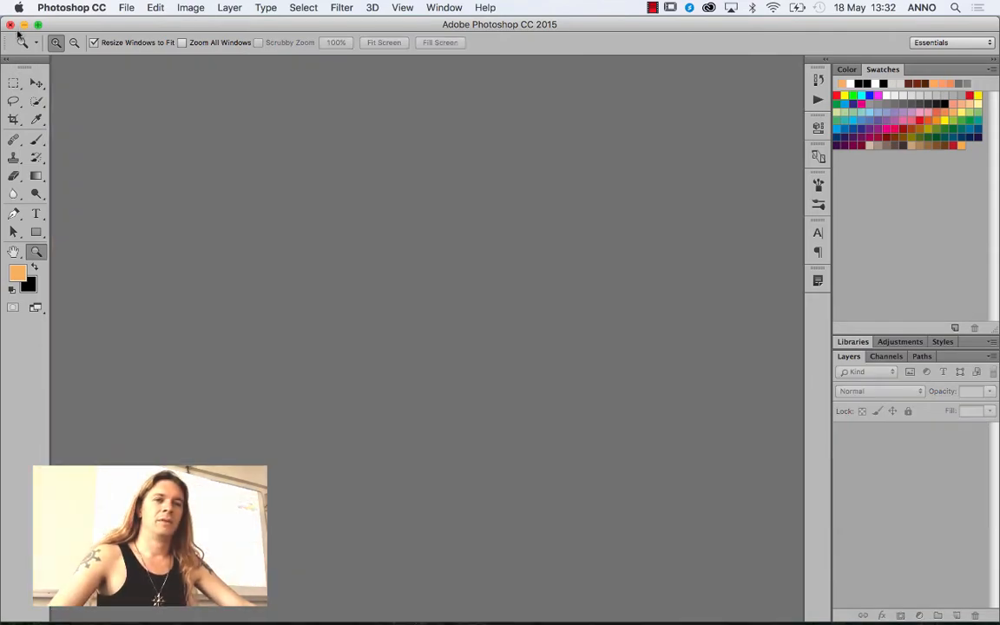
key("super+q")
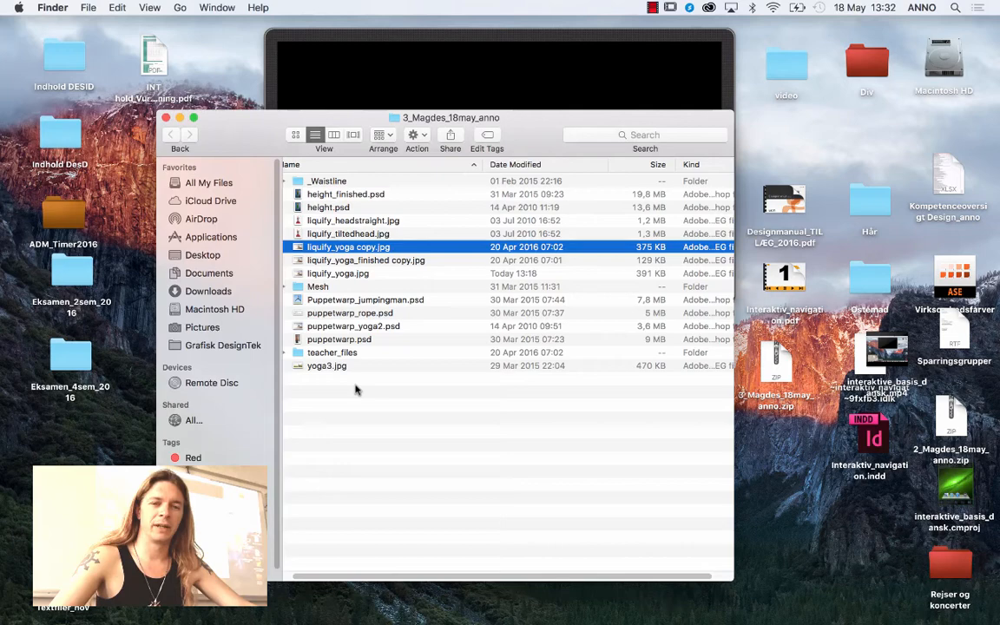
Open Puppetwarp_jumpingman.psd in Photoshop, then show the upper jumpist layer and hide the jumpist Smart Object beneath it.
left_click(355, 300)
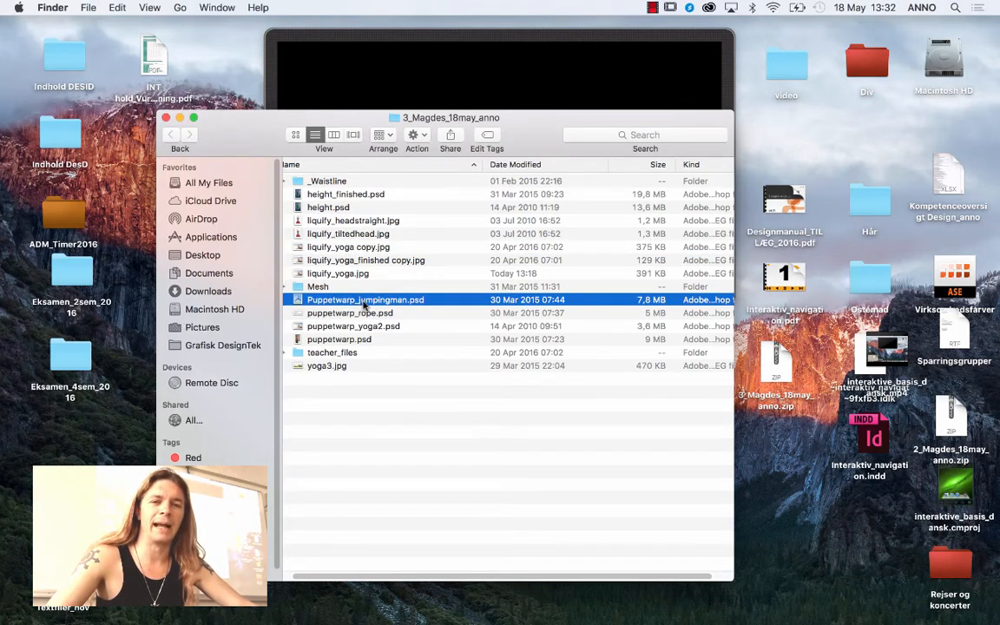
left_click_drag(365, 304, 233, 607)
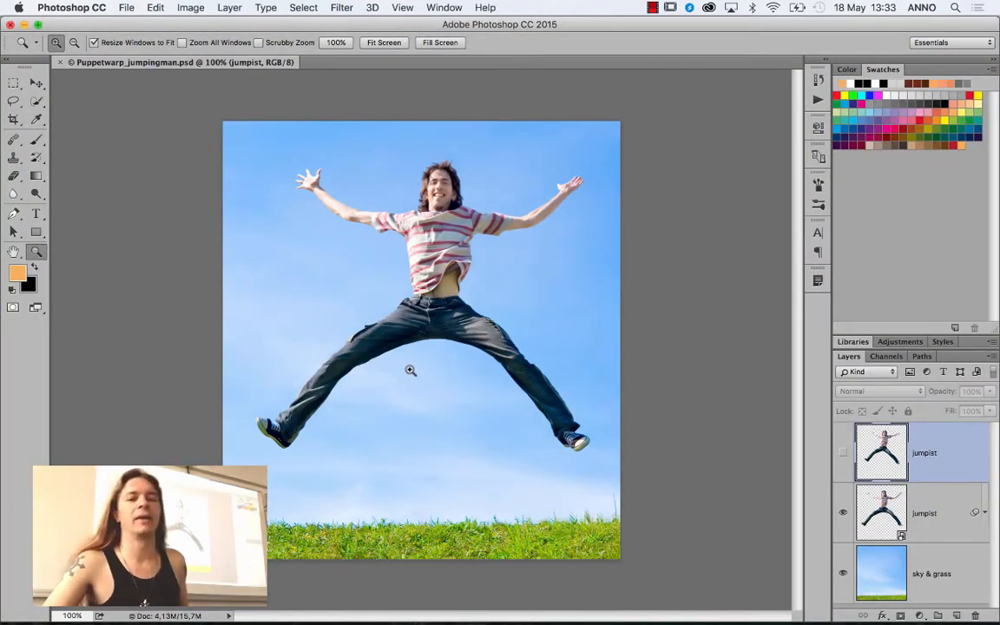
left_click(843, 453)
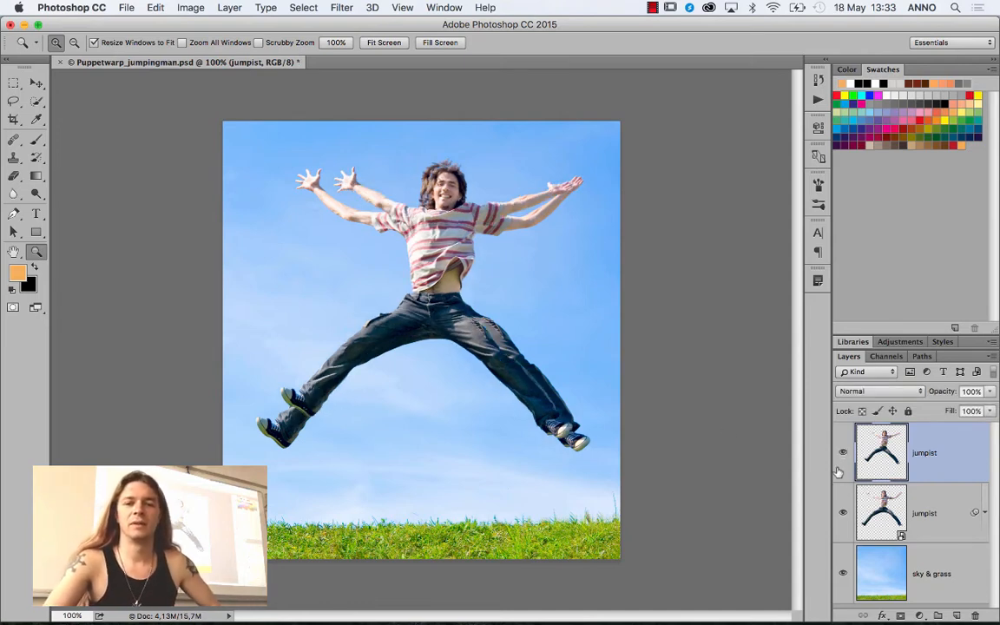
left_click(843, 513)
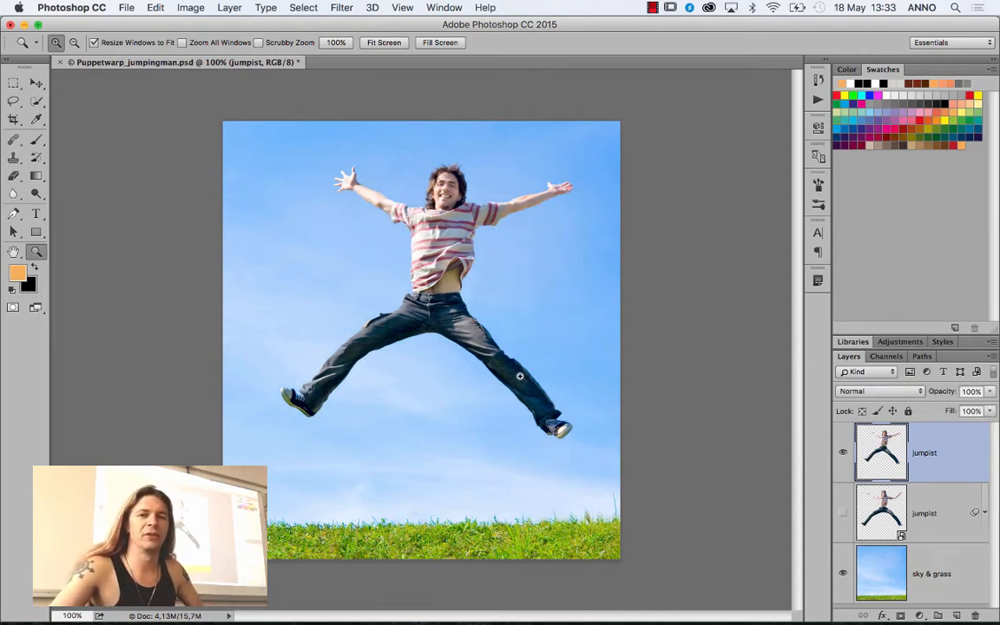
Hide the upper jumpist layer, then show and select the jumpist Smart Object beneath it.
left_click(843, 455)
left_click(842, 512)
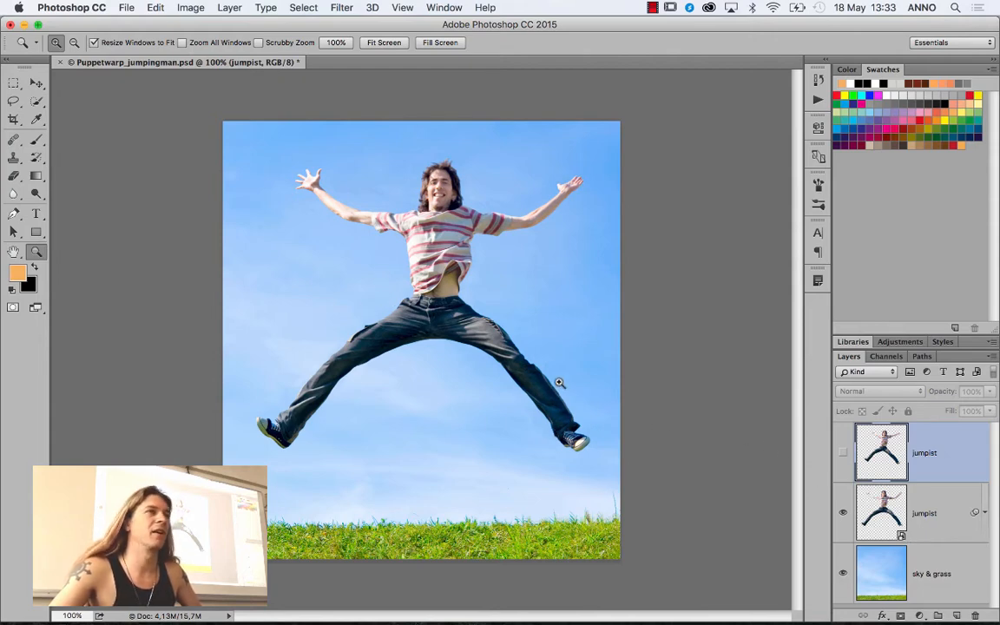
left_click(941, 509)
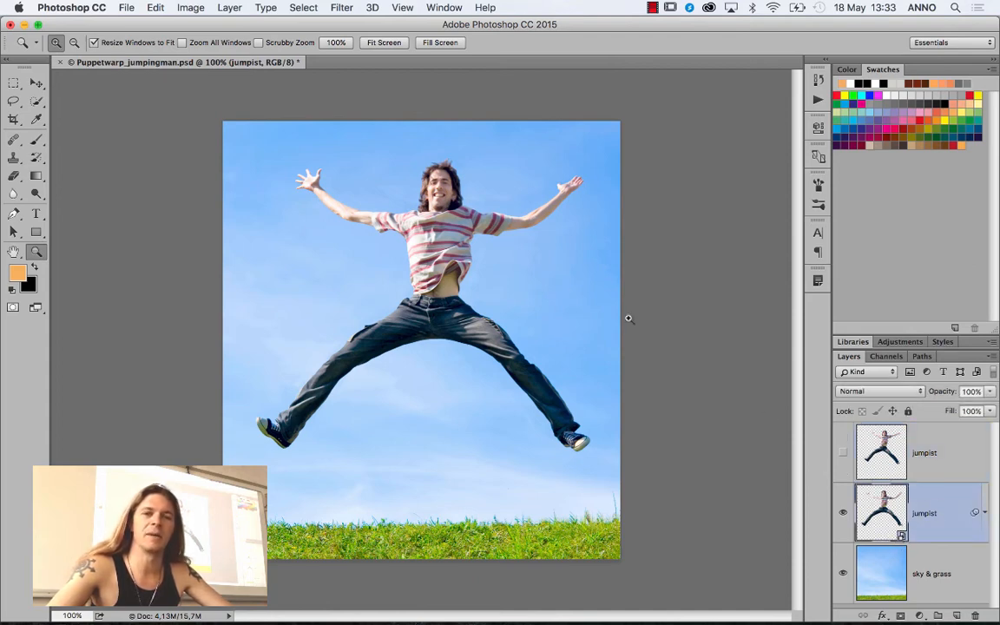
Reopen the Smart Object's Puppet Warp and raise the knee and foot pins of both legs into a wider split.
left_click(149, 7)
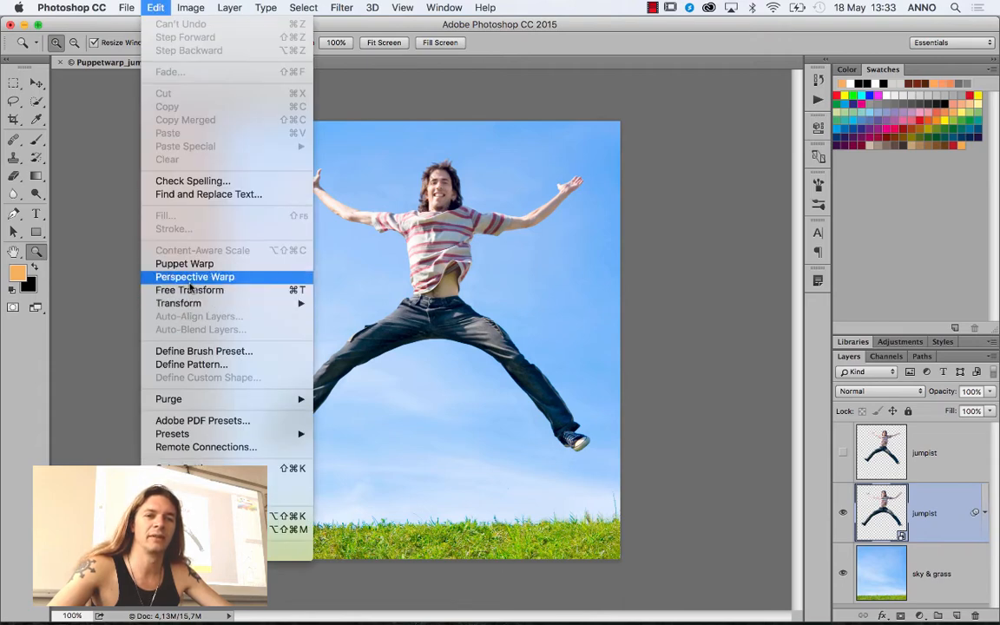
left_click(184, 263)
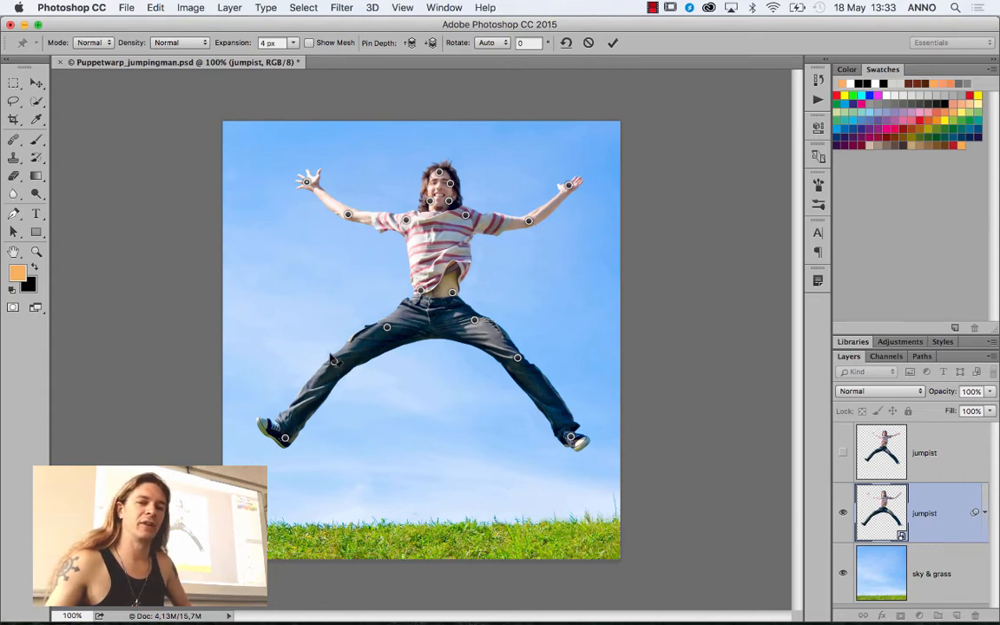
left_click_drag(334, 360, 395, 316)
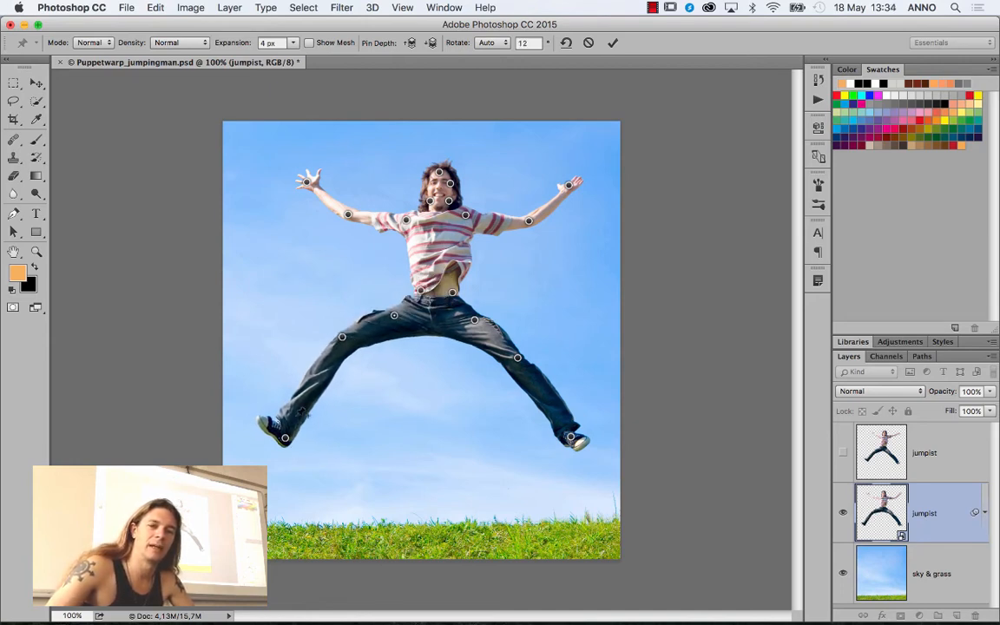
left_click_drag(285, 438, 274, 383)
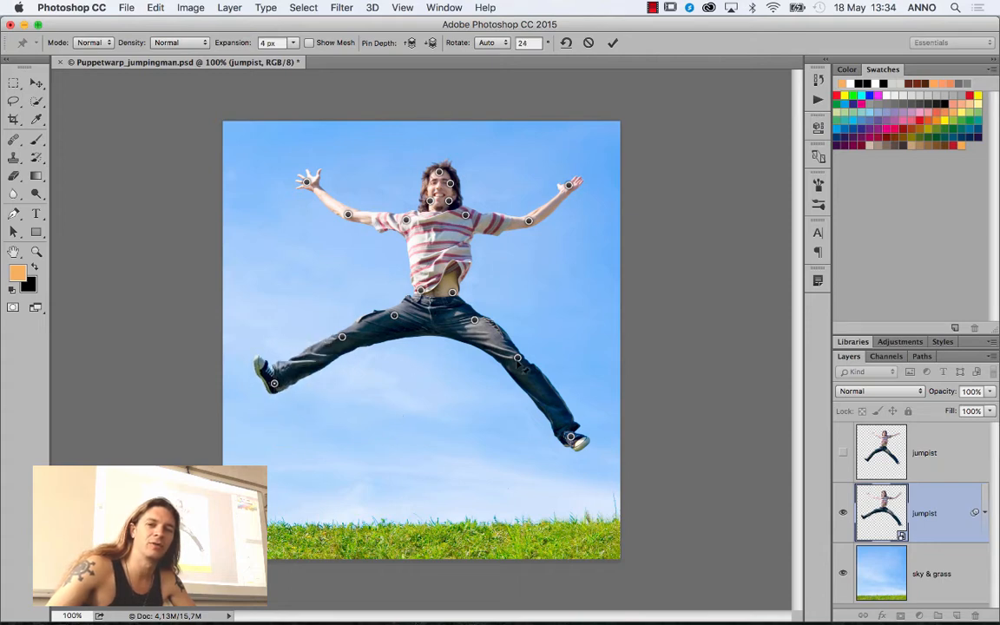
mouse_move(519, 357)
left_mouse_down()
mouse_move(527, 334)
mouse_move(531, 342)
left_mouse_up()
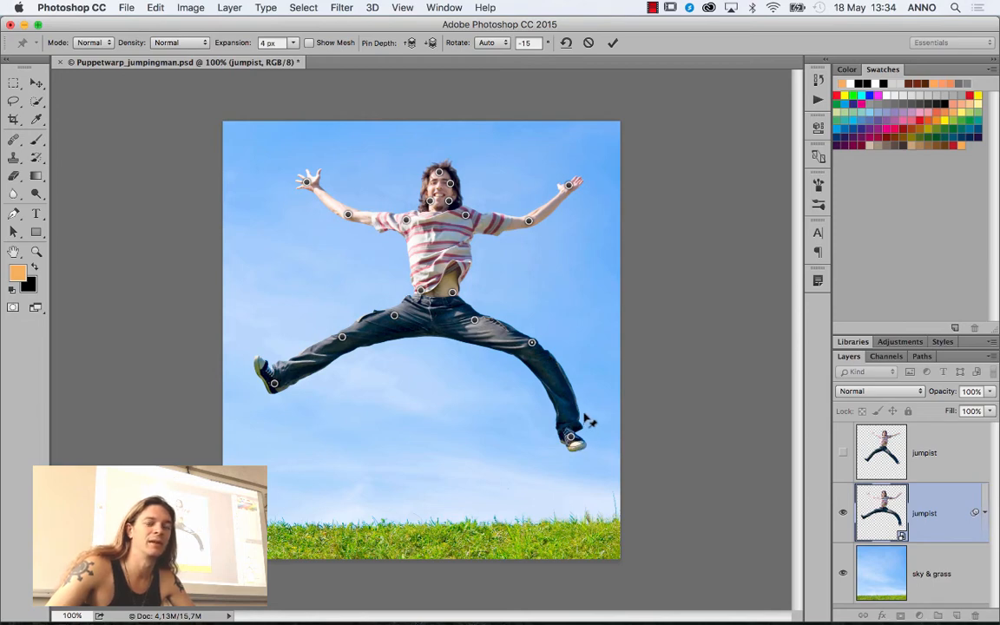
left_click_drag(571, 437, 599, 379)
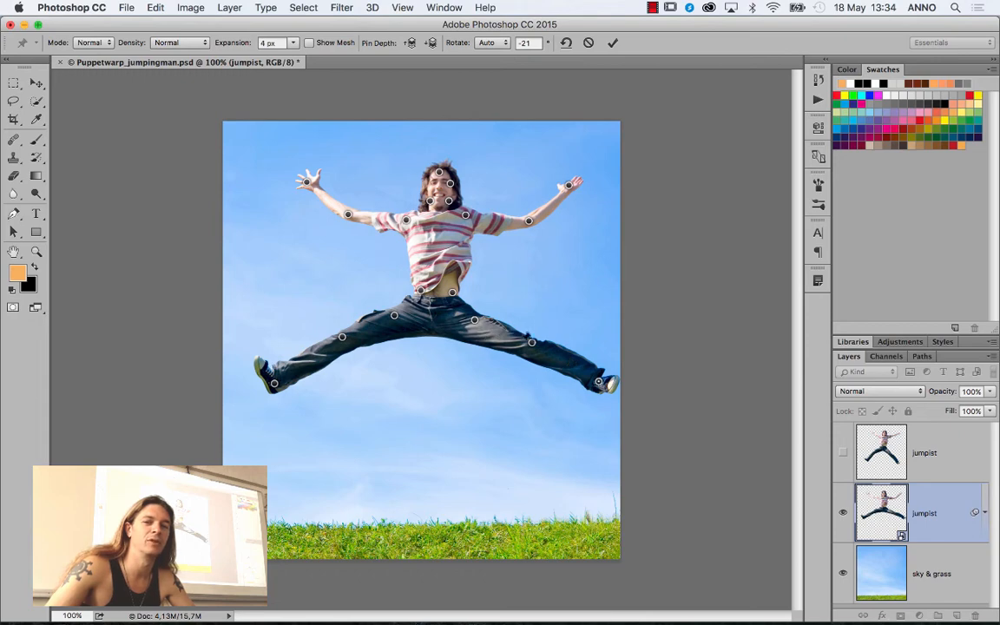
left_click_drag(533, 344, 533, 338)
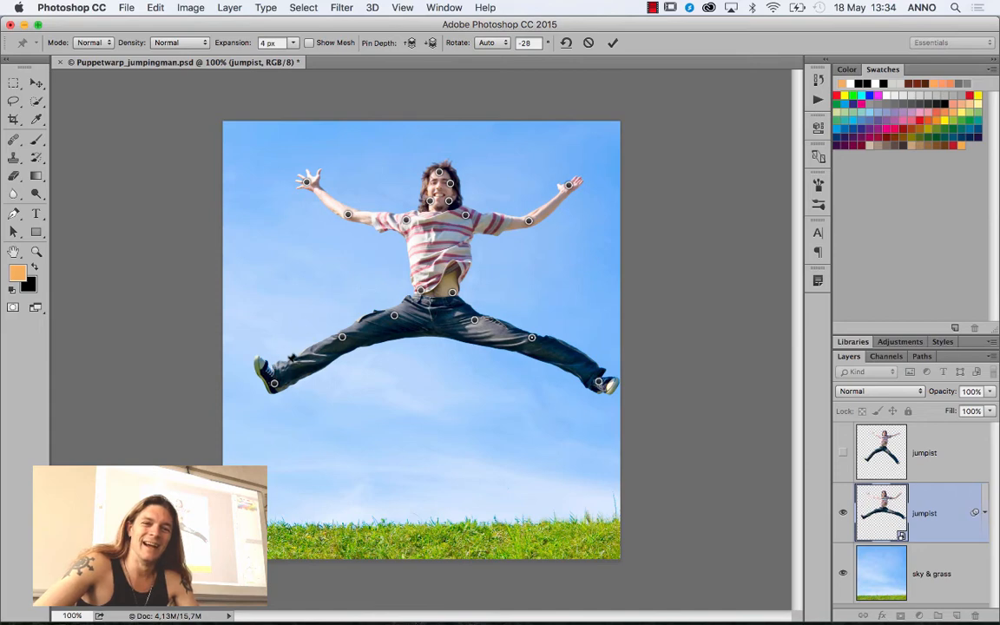
left_click_drag(274, 382, 272, 372)
left_click_drag(343, 337, 350, 333)
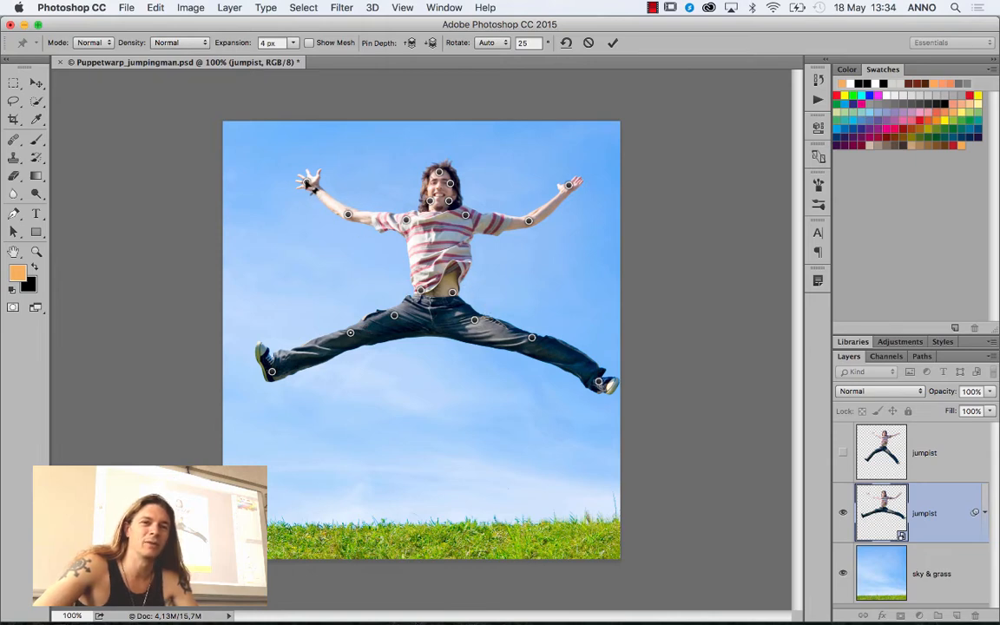
Bend both of the man's forearms inward using the hand pins, and apply the Puppet Warp.
left_click_drag(308, 184, 342, 167)
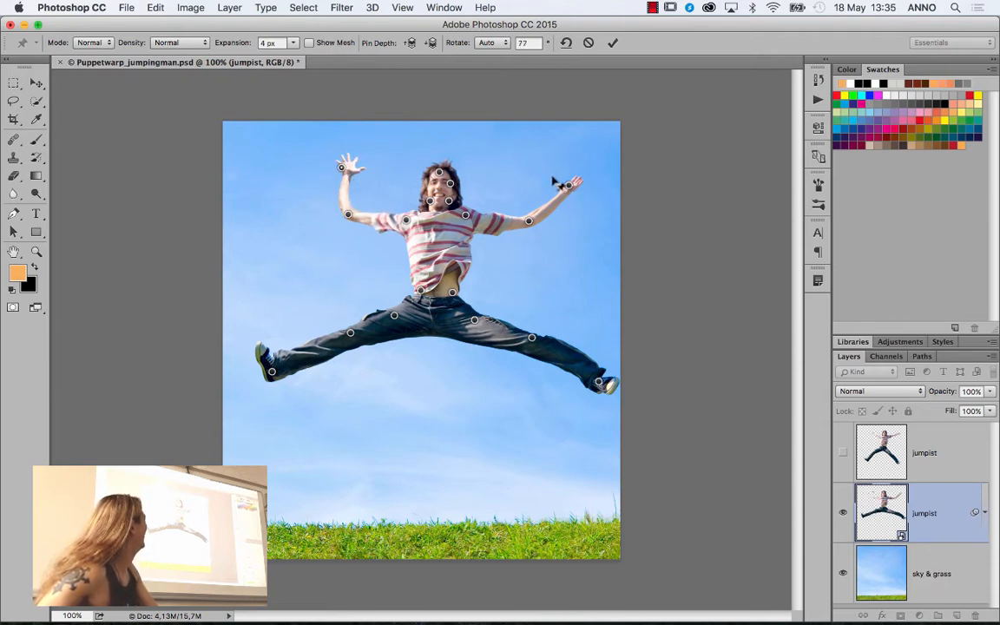
mouse_move(564, 184)
left_mouse_down()
mouse_move(559, 172)
mouse_move(555, 179)
left_mouse_up()
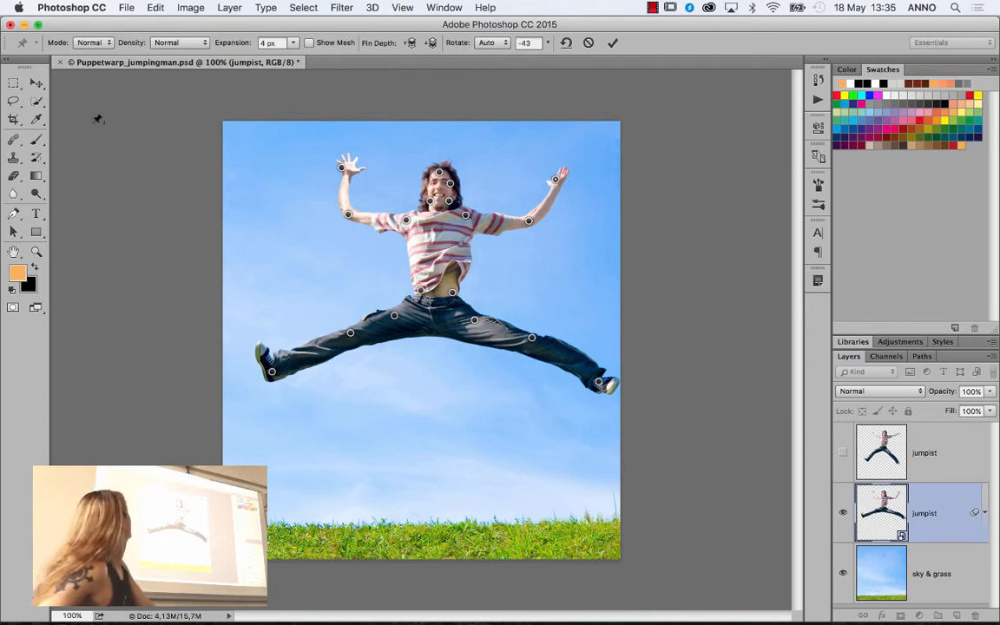
left_click(38, 84)
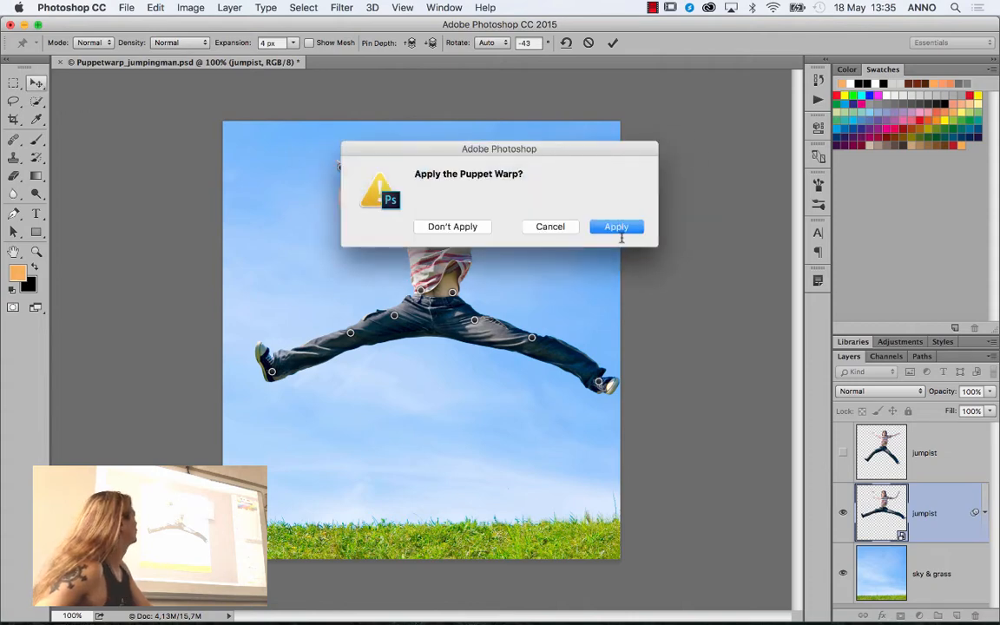
left_click(629, 233)
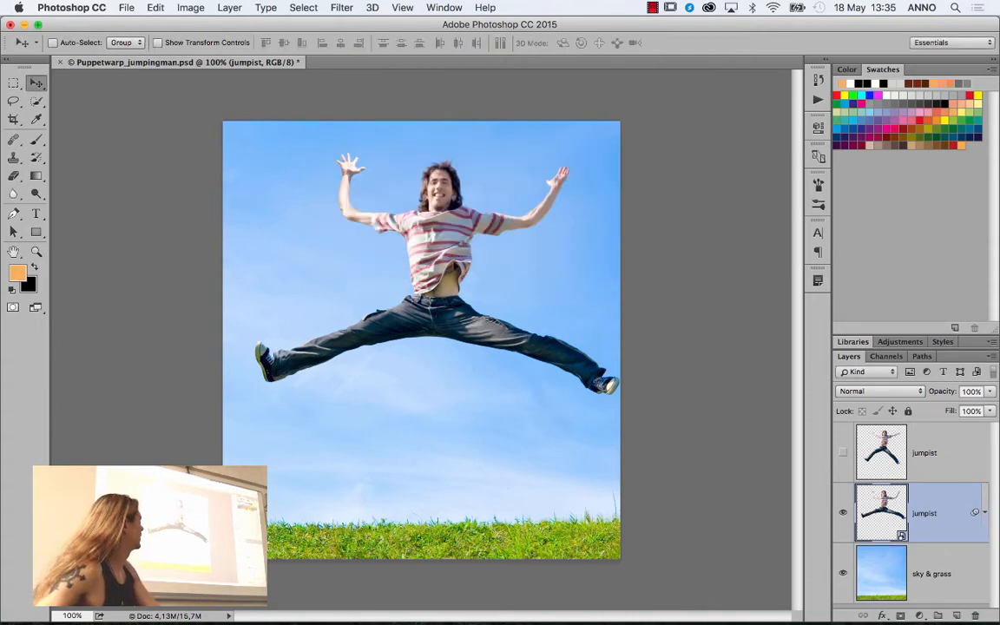
Move the man down until his feet reach the grass, and Puppet Warp the image-right shin slightly downward with a new pin.
left_click_drag(452, 254, 458, 319)
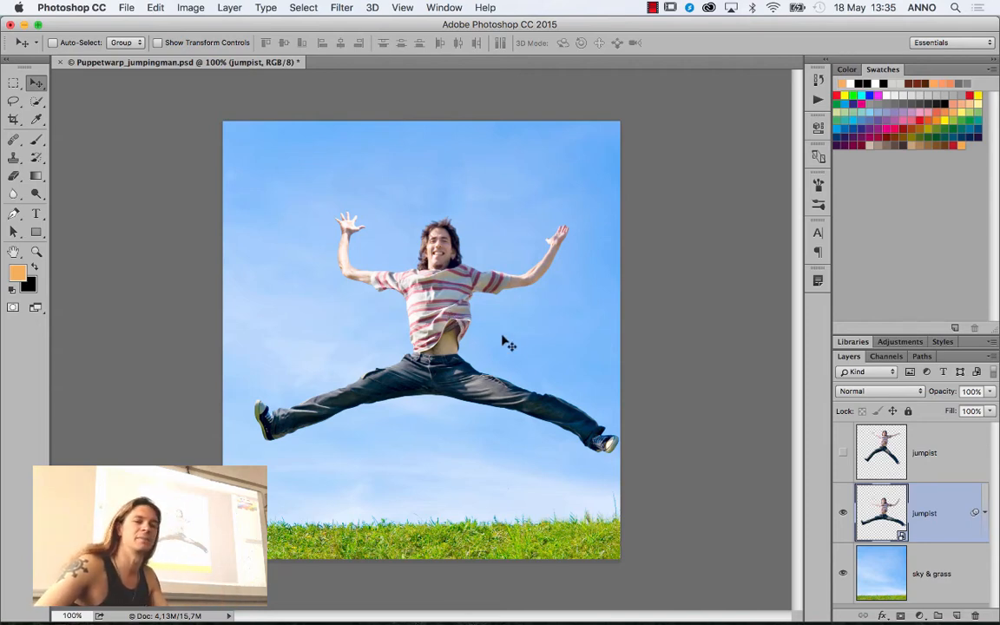
left_click_drag(475, 294, 446, 379)
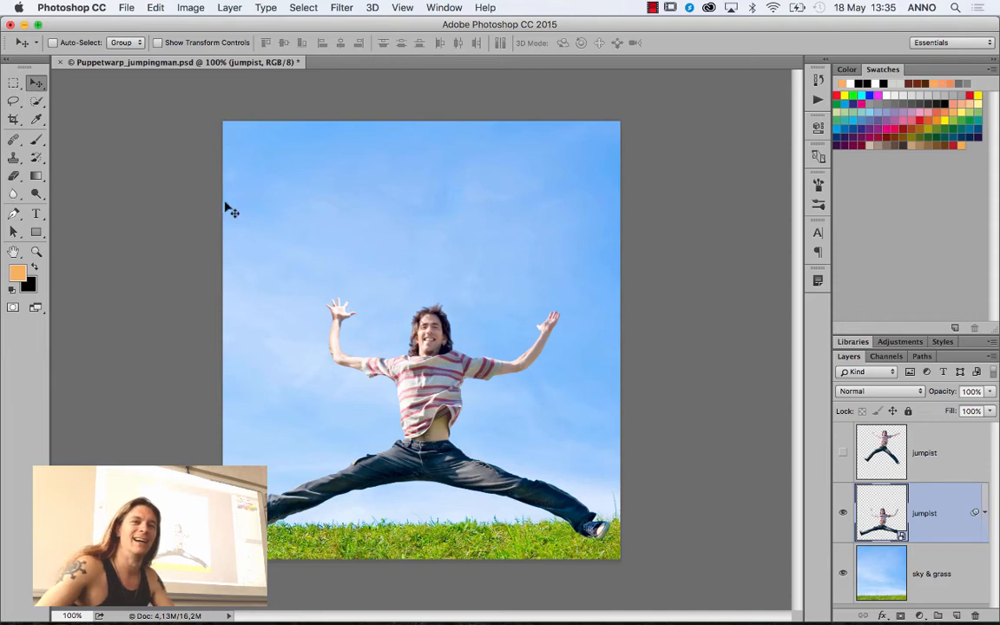
left_click(156, 7)
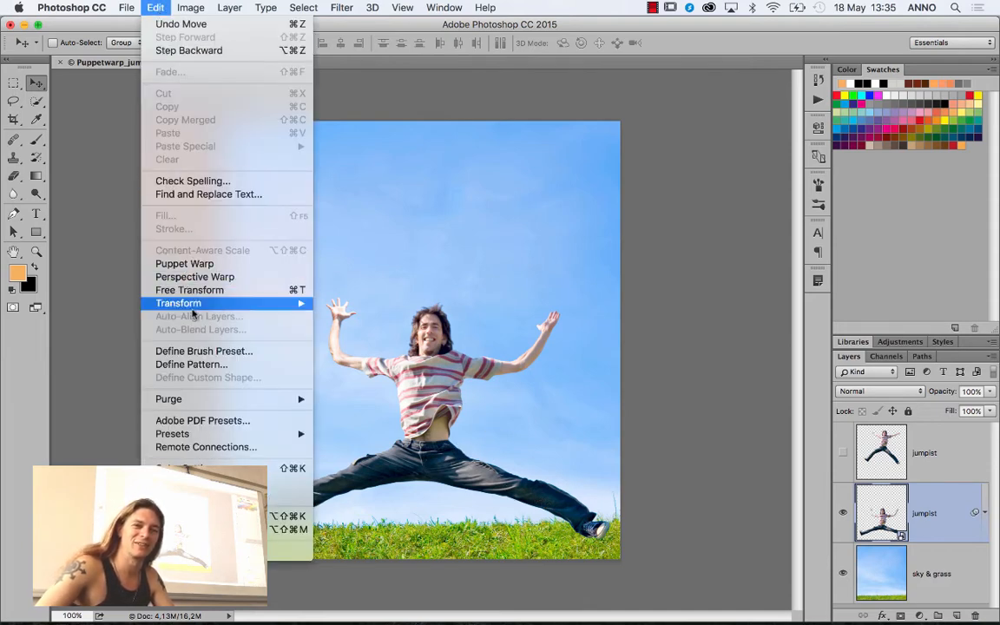
left_click(184, 263)
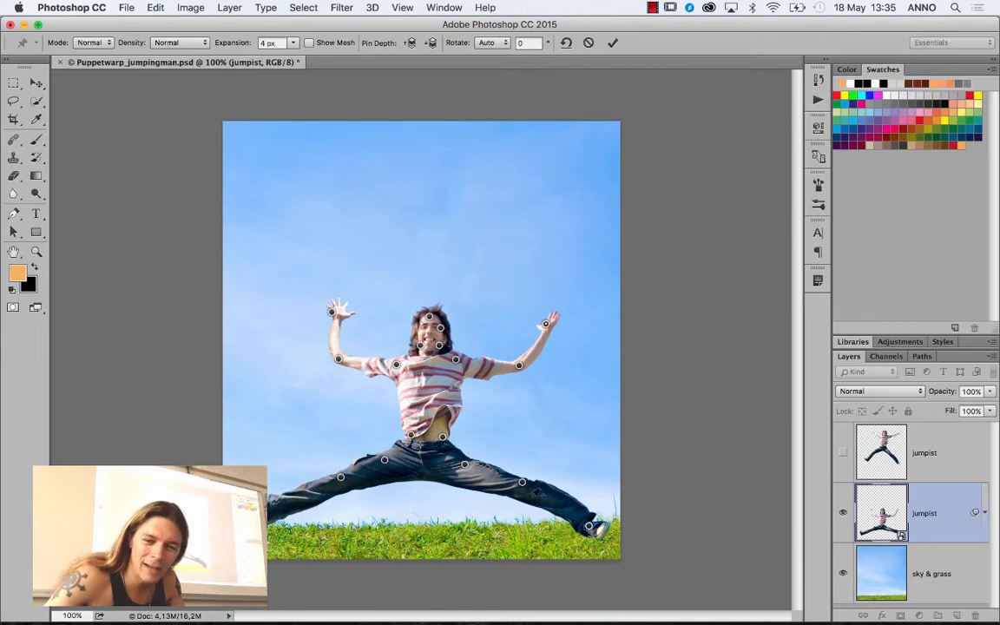
left_click(564, 495)
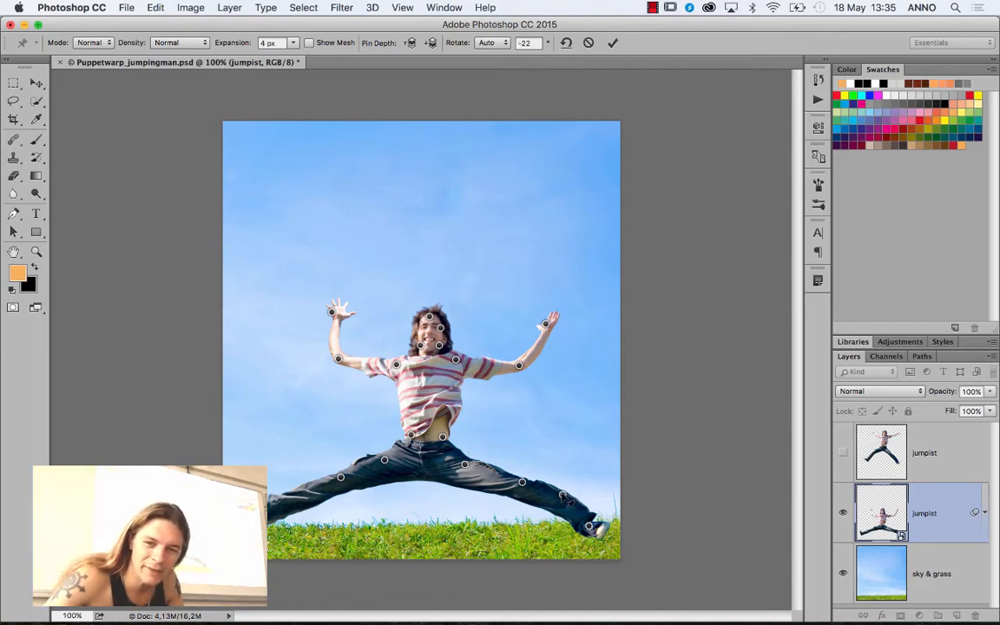
left_click_drag(562, 495, 557, 501)
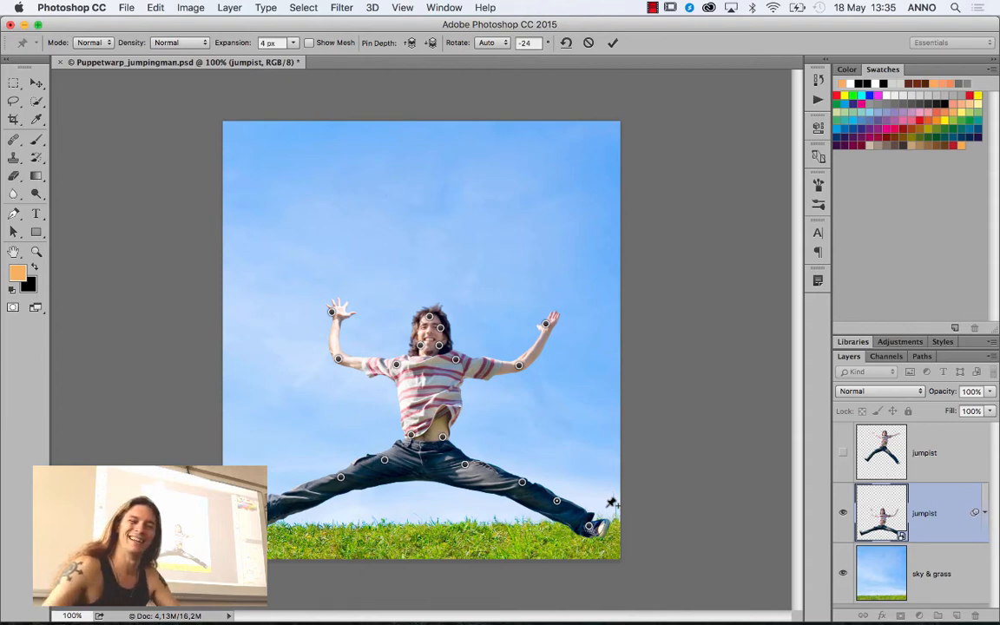
left_click(36, 85)
left_click(615, 227)
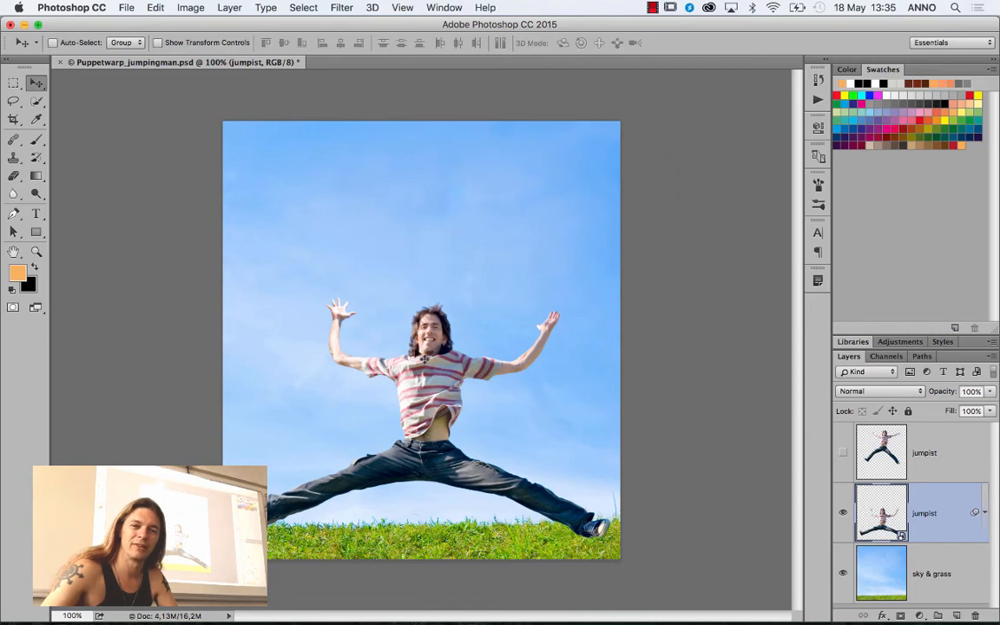
Move the man down until only his hands and hair show above the canvas edge, and Puppet Warp the image-left hand upward into a stretched arm.
left_click_drag(422, 322, 441, 598)
left_click(155, 7)
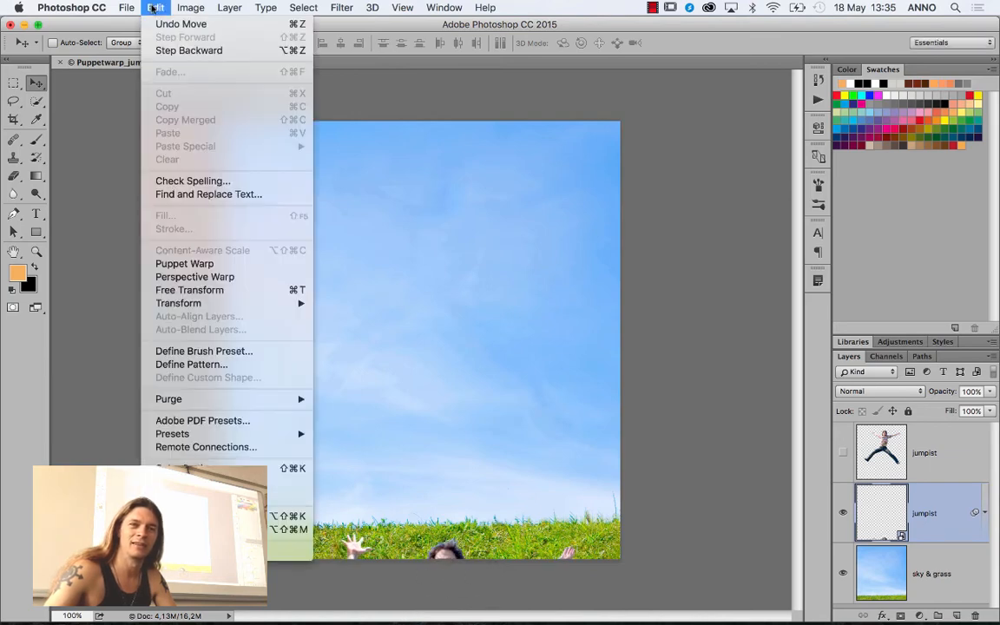
left_click(185, 264)
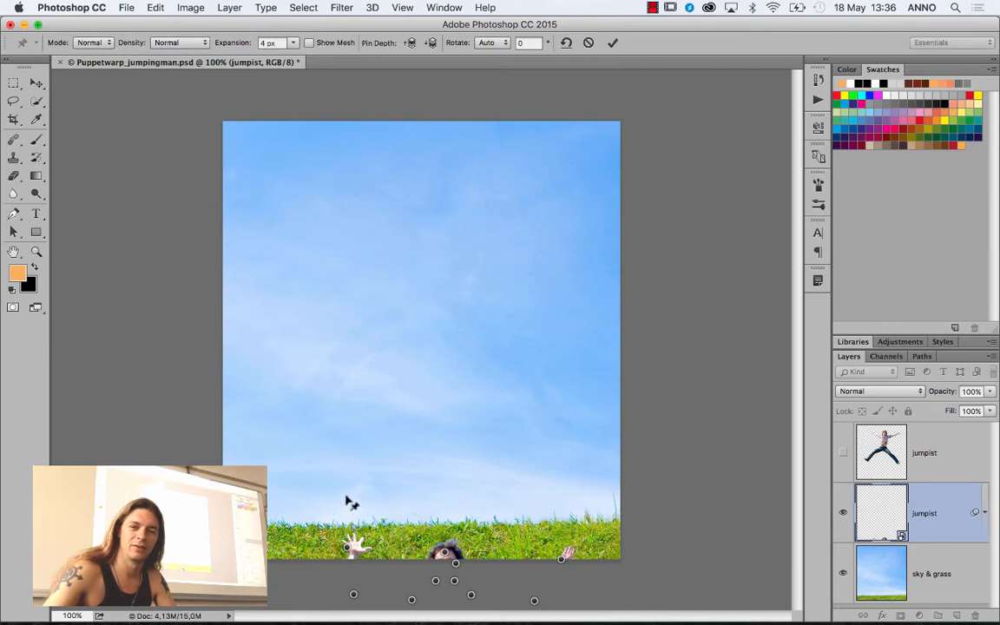
left_click_drag(347, 546, 345, 454)
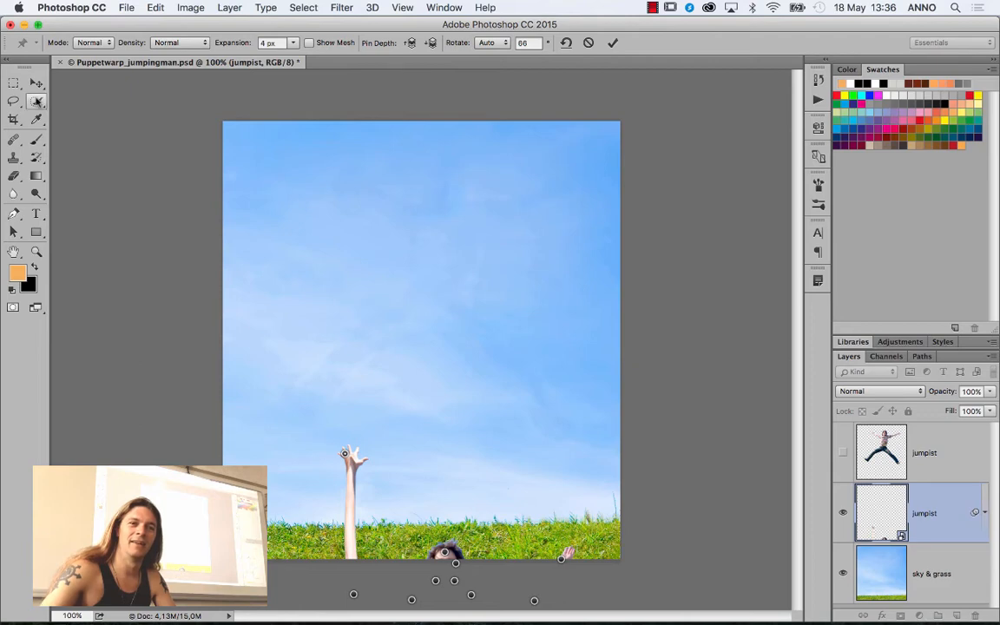
left_click(37, 83)
left_click(606, 231)
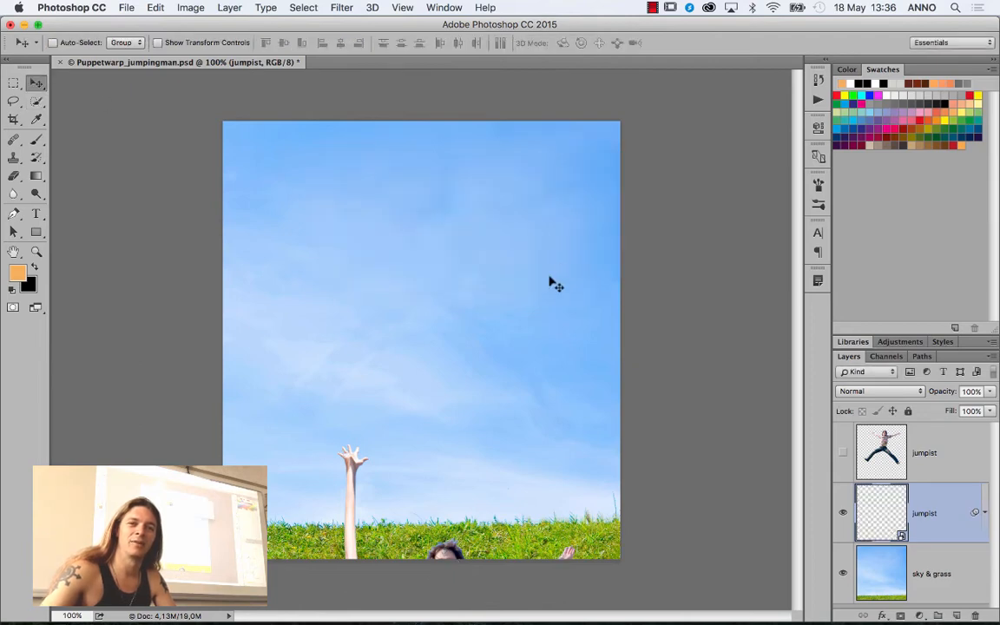
Move the man completely below the visible canvas and close Puppetwarp_jumpingman.psd.
left_click_drag(554, 284, 537, 553)
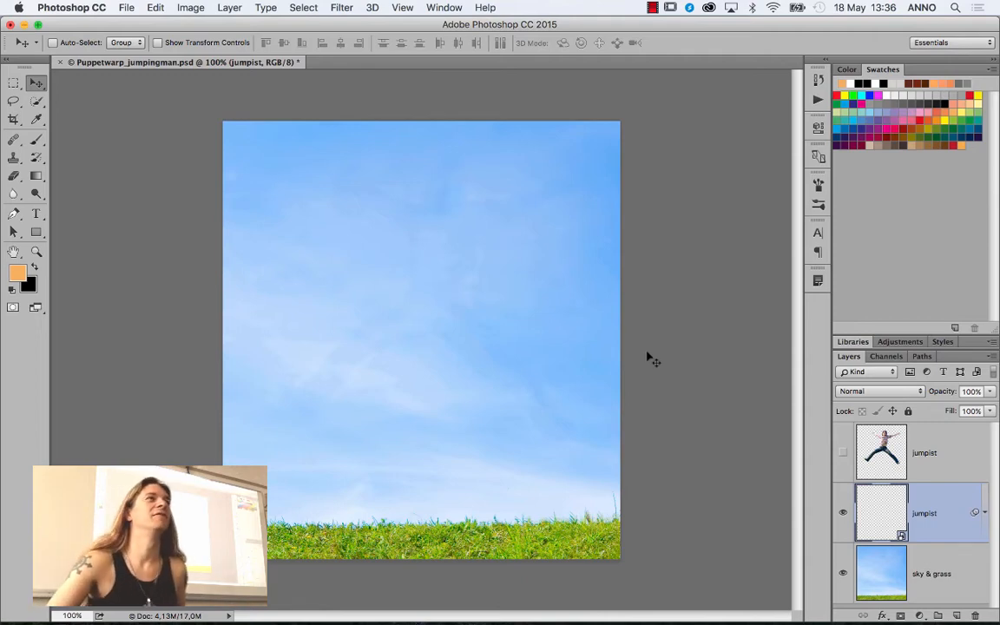
left_click(60, 63)
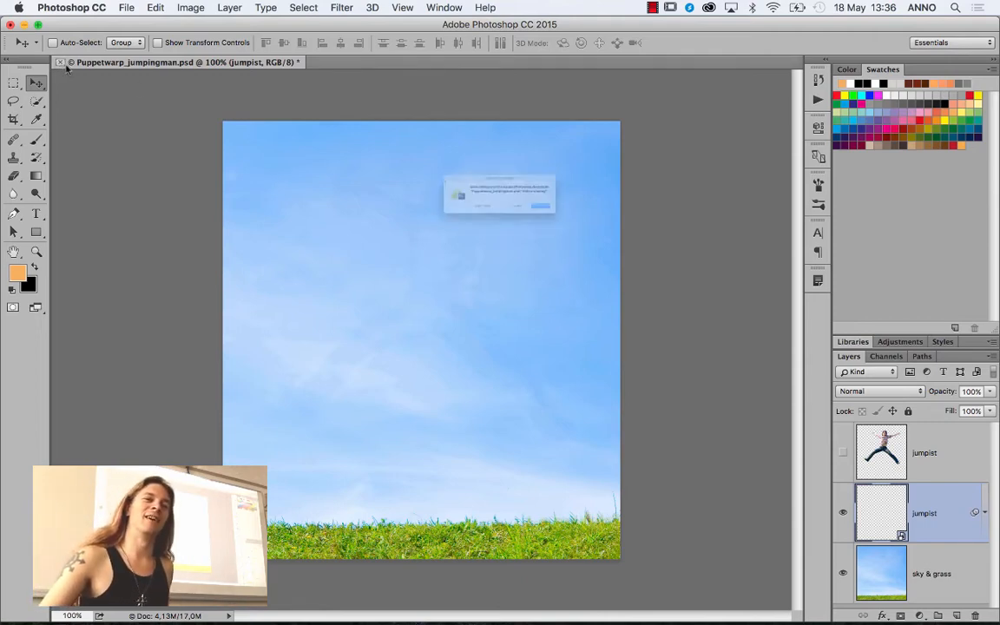
Close Puppetwarp_jumpingman.psd without saving and switch to the 3_Magdes_18may_anno folder in Finder.
left_click(453, 226)
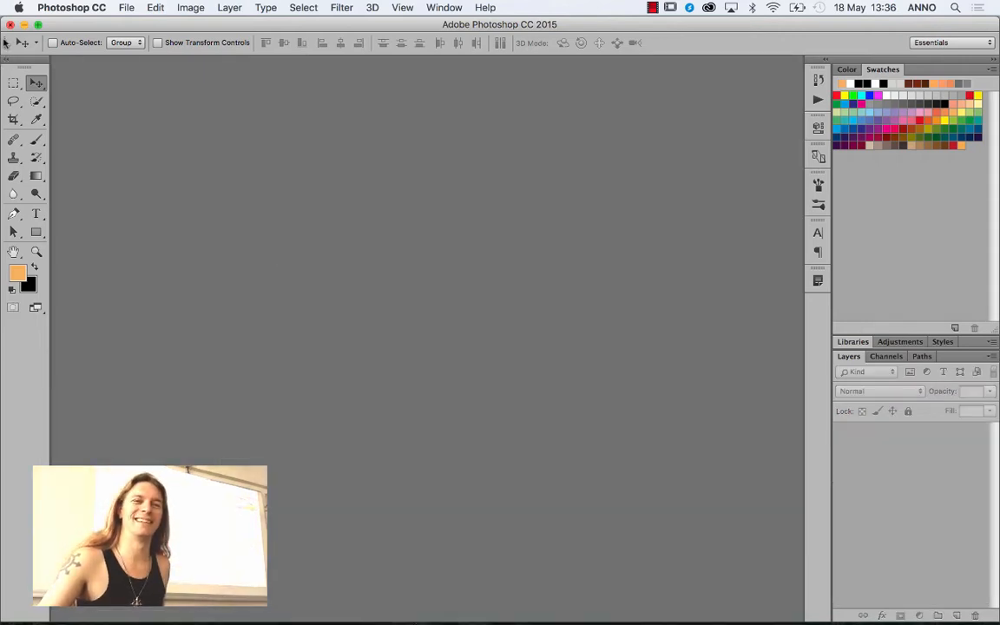
left_click(10, 24)
left_click(387, 402)
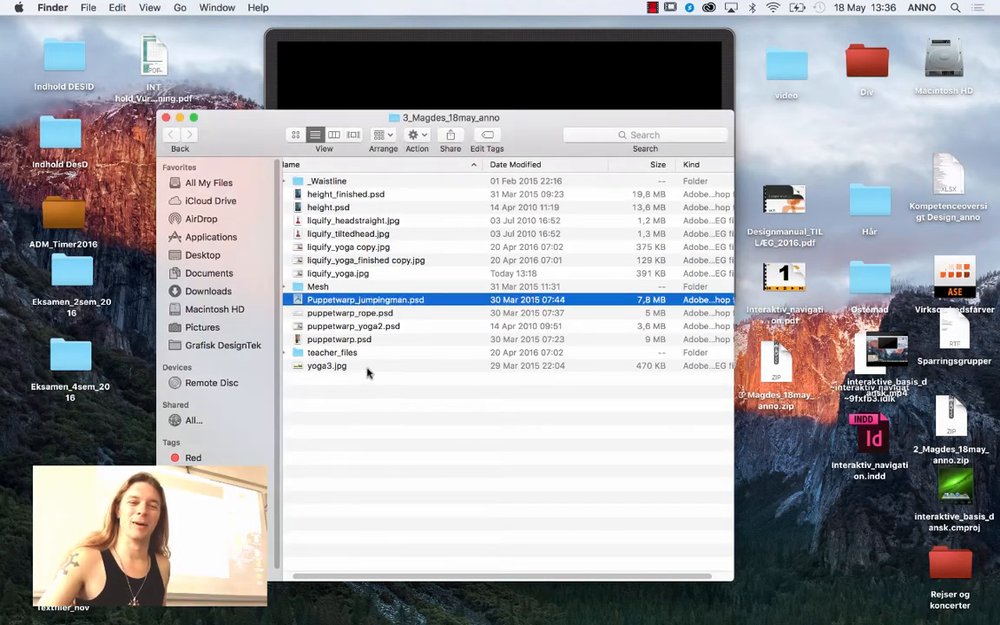
Open liquify_headstraight.jpg from the 3_Magdes_18may_anno folder in Photoshop.
left_click(338, 353)
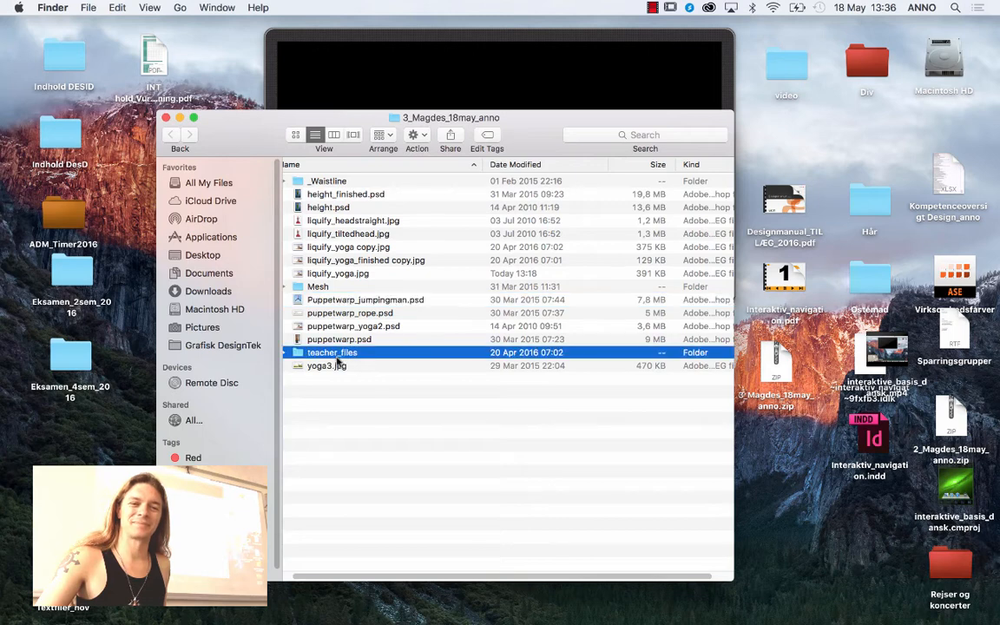
left_click(335, 366)
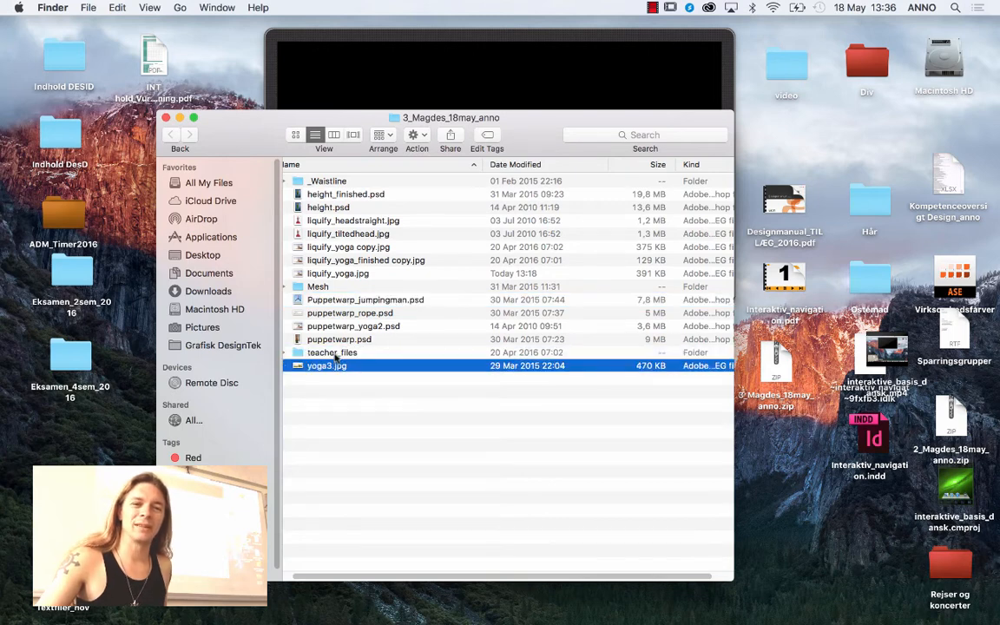
left_click(324, 287)
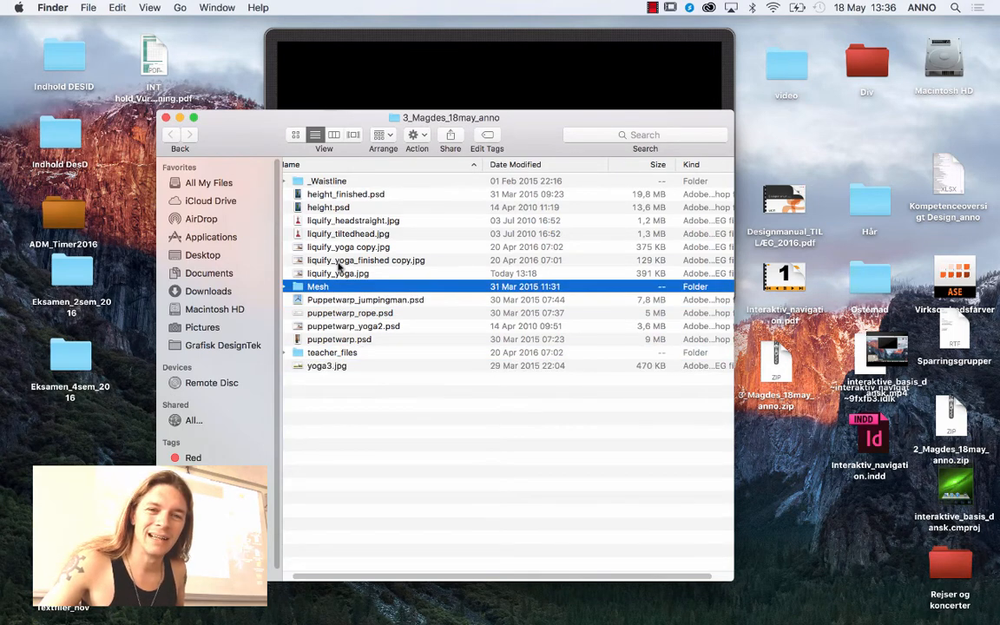
left_click(345, 232)
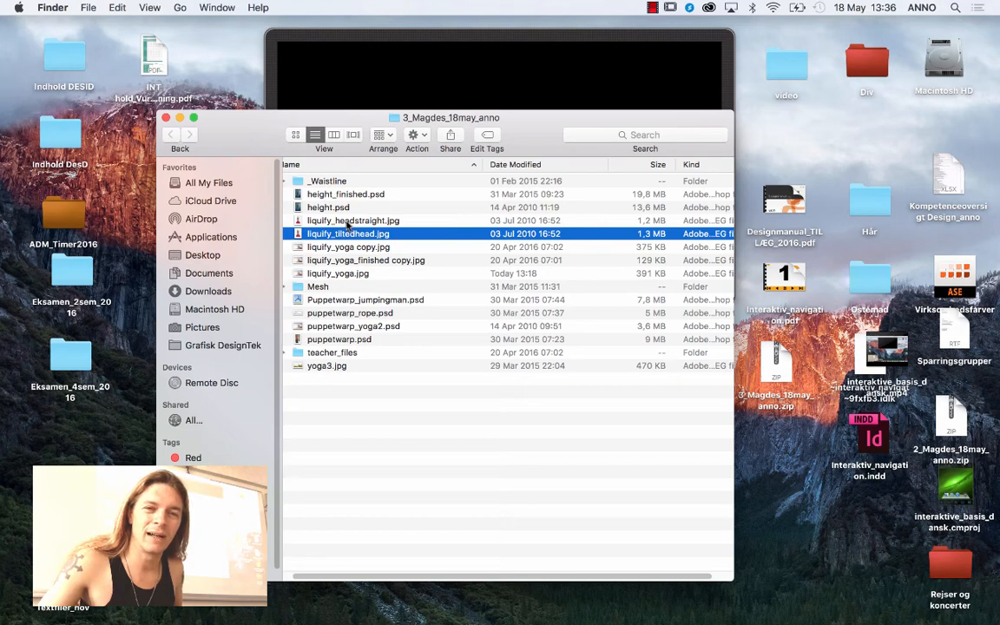
left_click(347, 221)
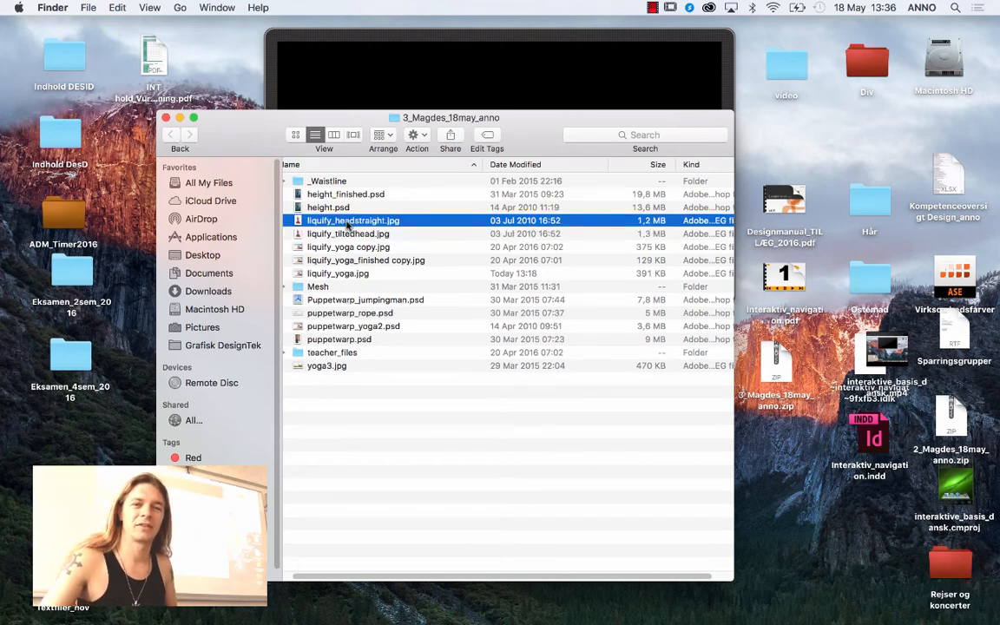
mouse_move(348, 223)
left_mouse_down()
mouse_move(426, 299)
mouse_move(375, 274)
mouse_move(361, 524)
mouse_move(295, 608)
mouse_move(245, 611)
left_mouse_up()
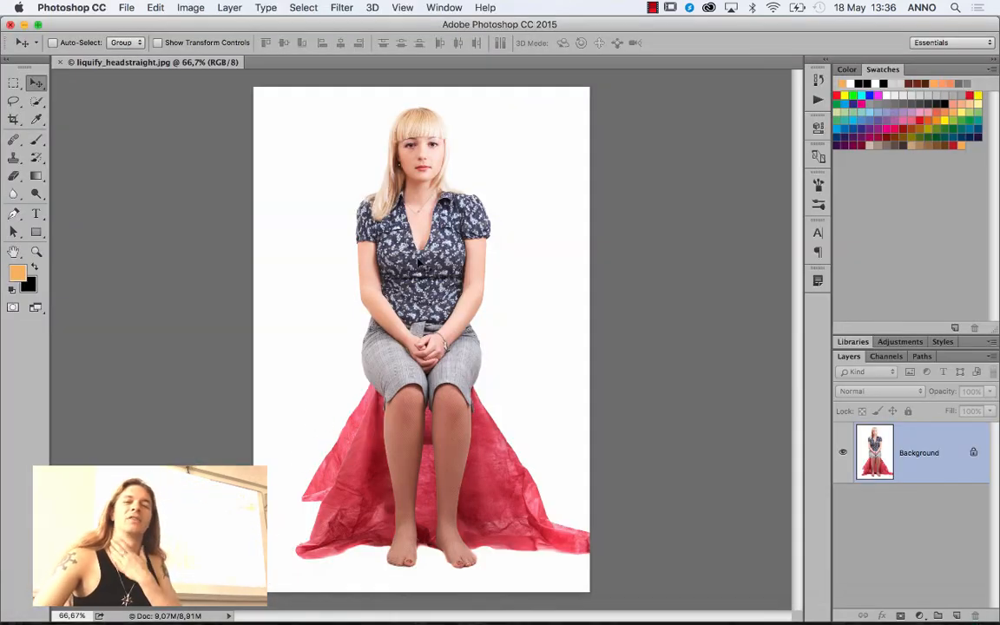
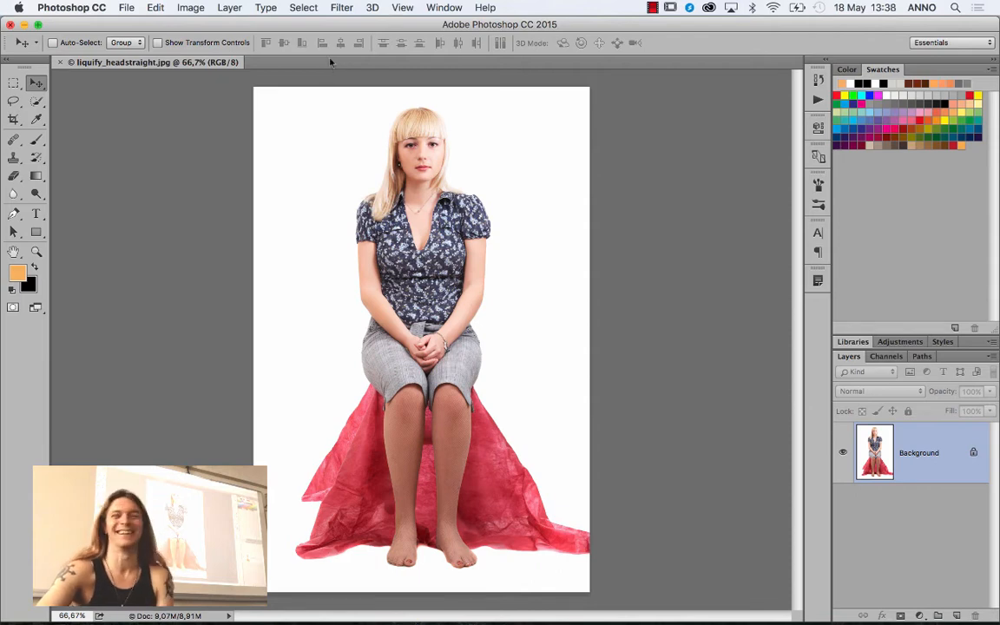
Open the Liquify filter on the seated woman's photo and enable Advanced Mode.
left_click(342, 7)
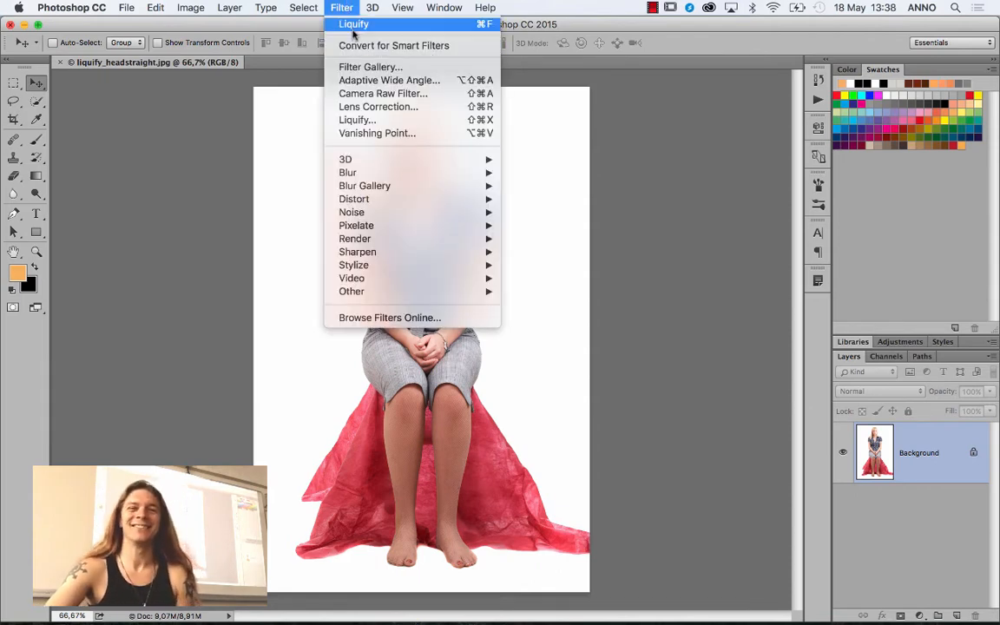
left_click(372, 124)
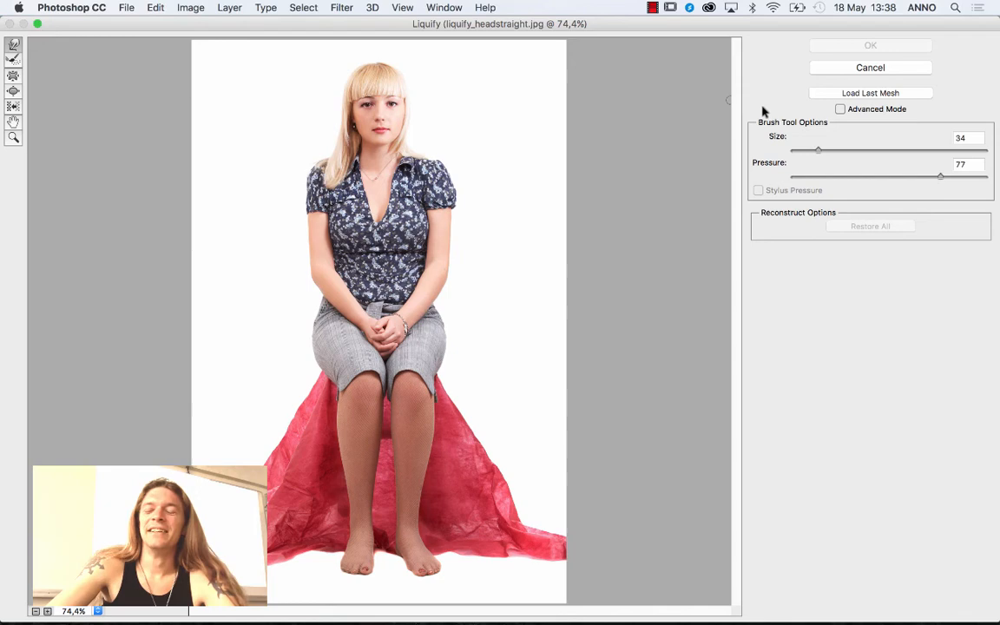
left_click(840, 108)
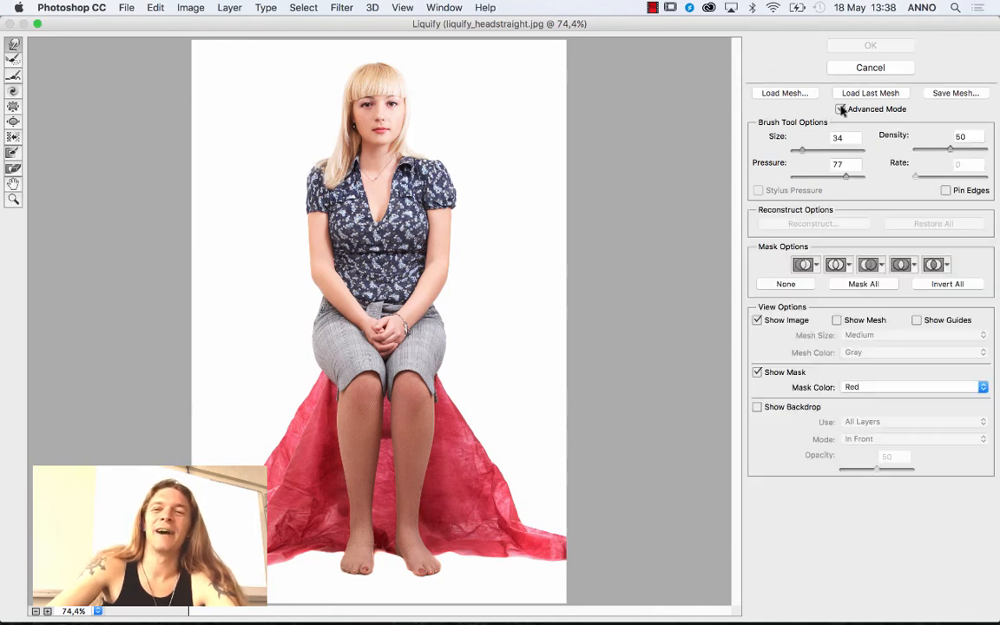
Load the Bobble head.msh mesh from the Mesh folder onto the seated woman's photo.
left_click(781, 94)
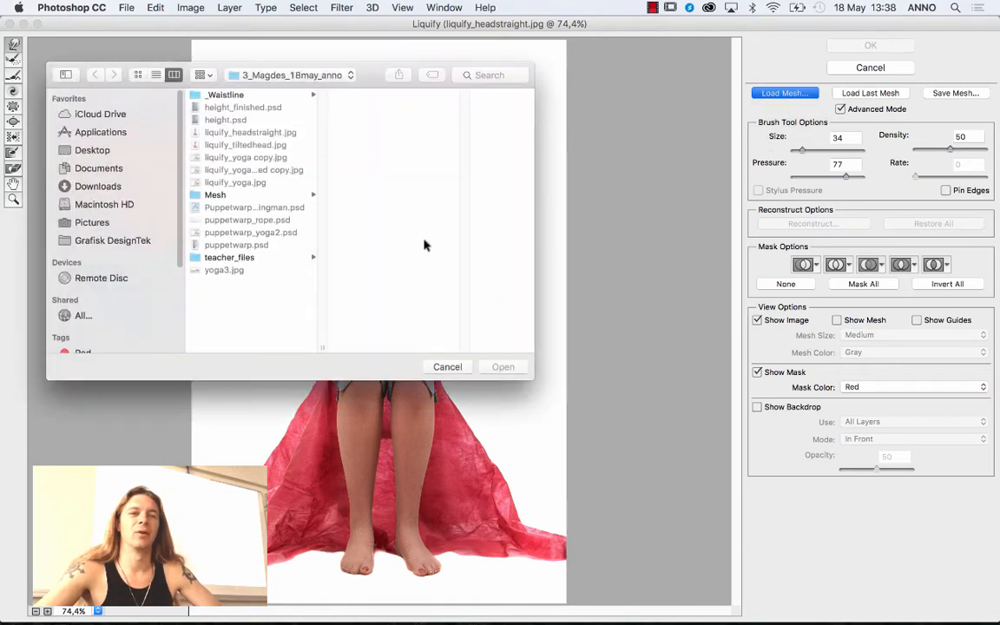
left_click(197, 196)
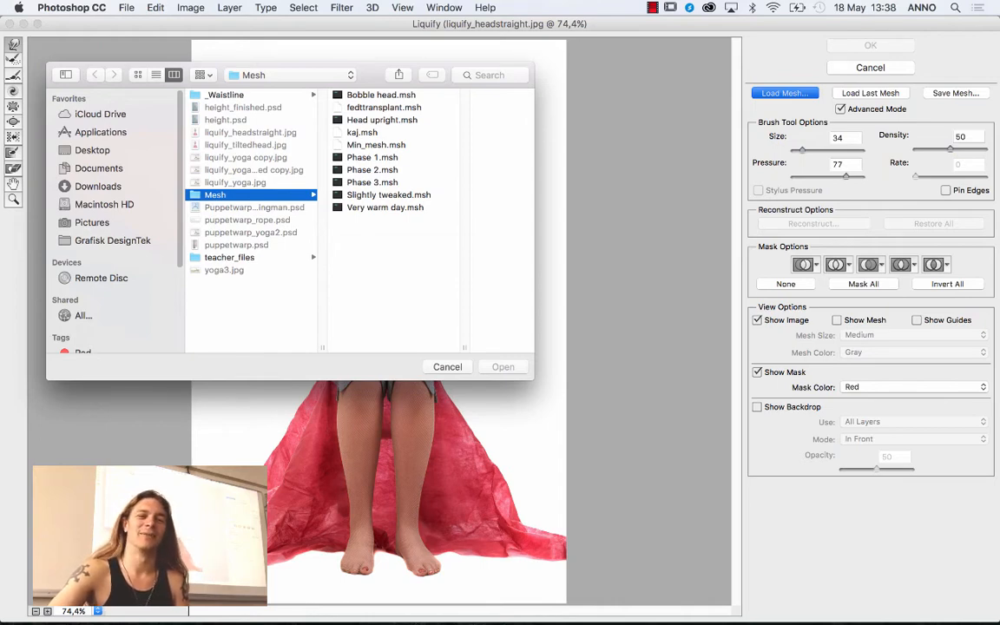
left_click(389, 196)
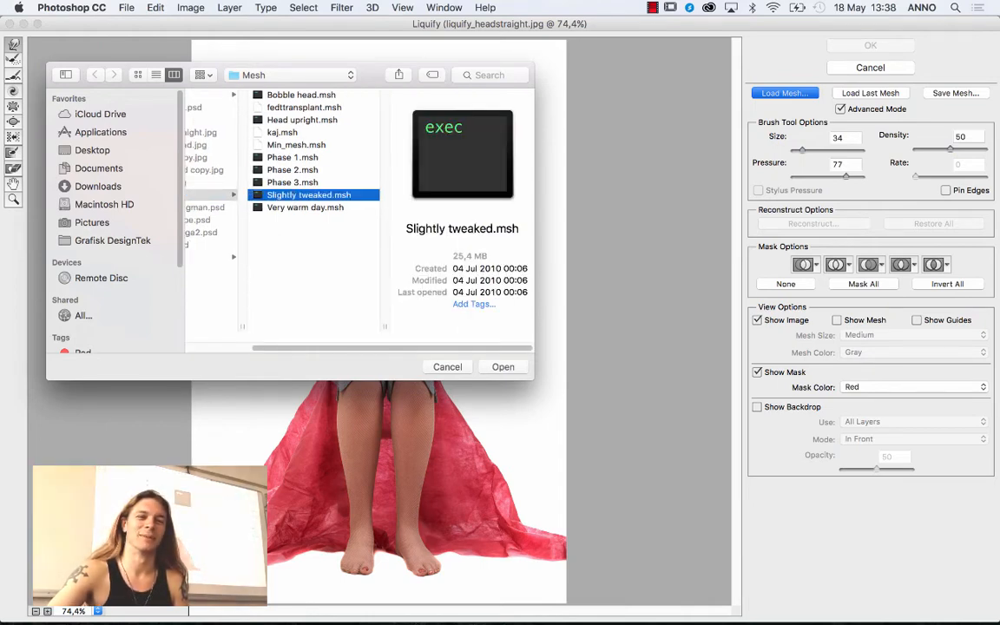
left_click(296, 124)
left_click(291, 75)
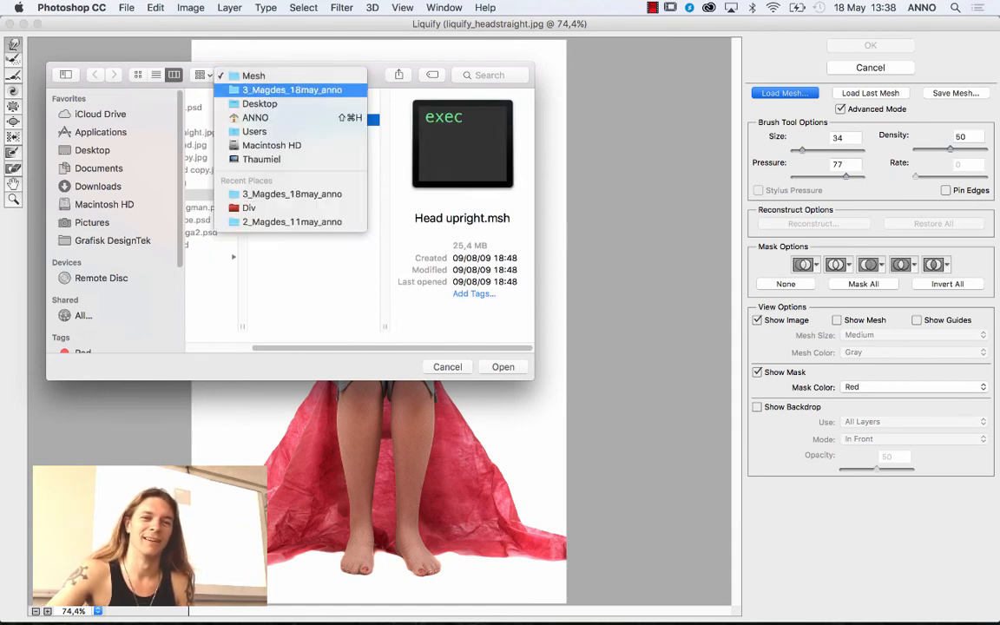
left_click(379, 81)
left_click(275, 93)
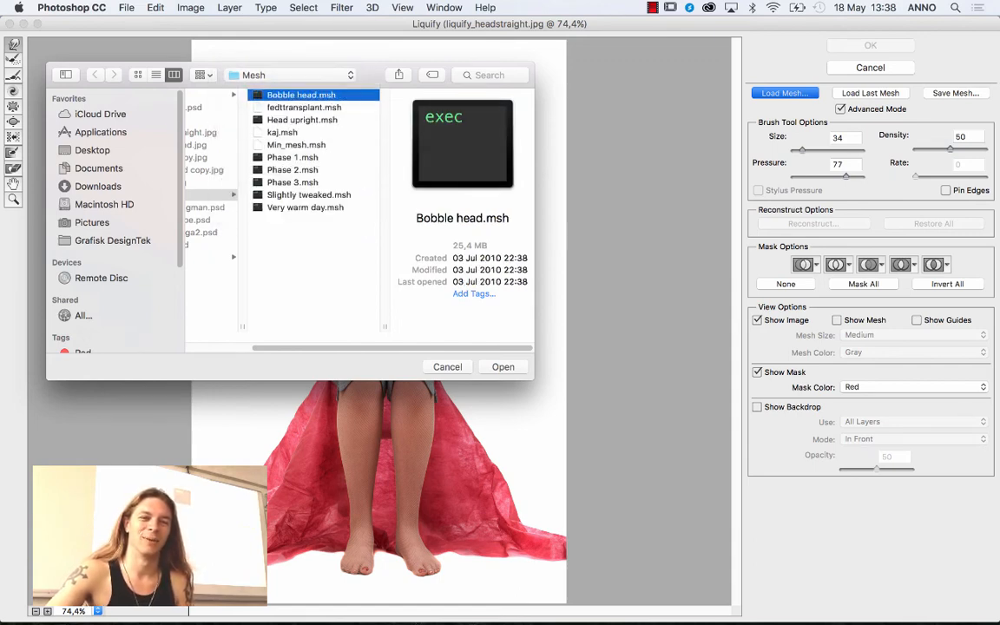
left_click(502, 367)
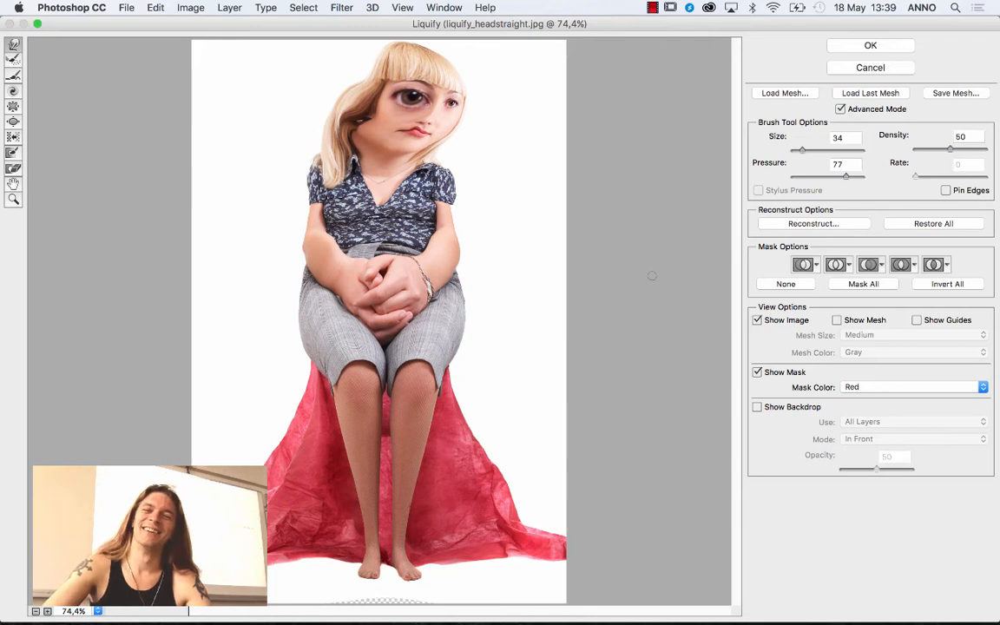
Load the Head upright.msh mesh in place of the Bobble head distortion, then cancel the Liquify filter.
left_click(777, 95)
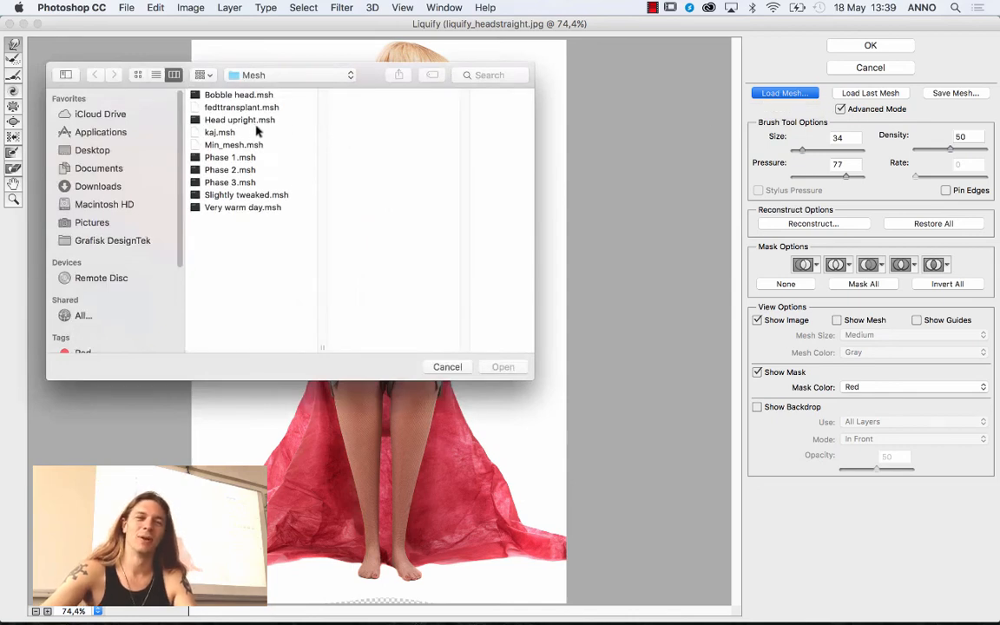
left_click(249, 121)
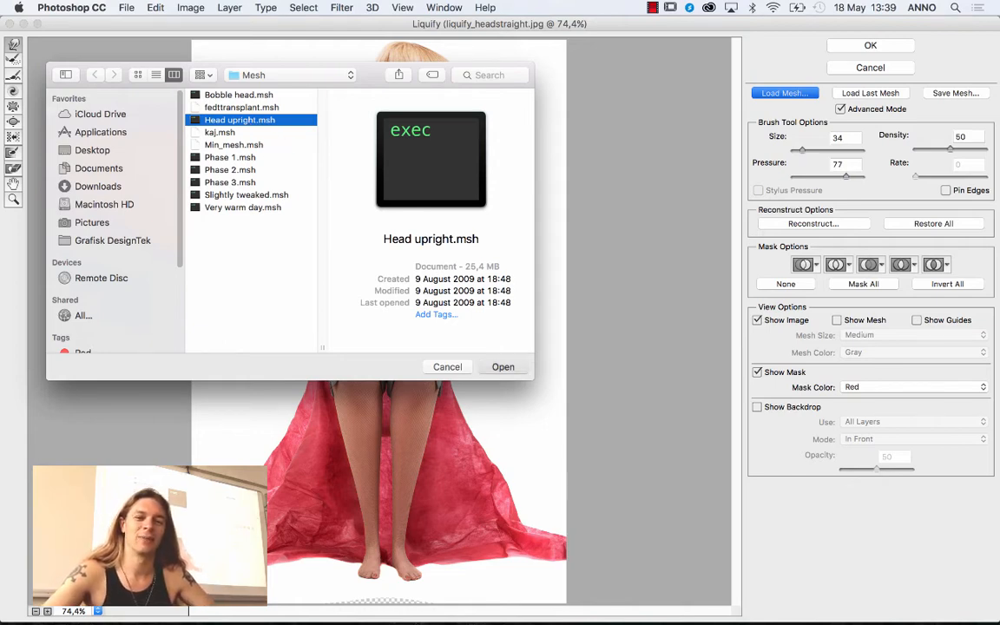
left_click(502, 365)
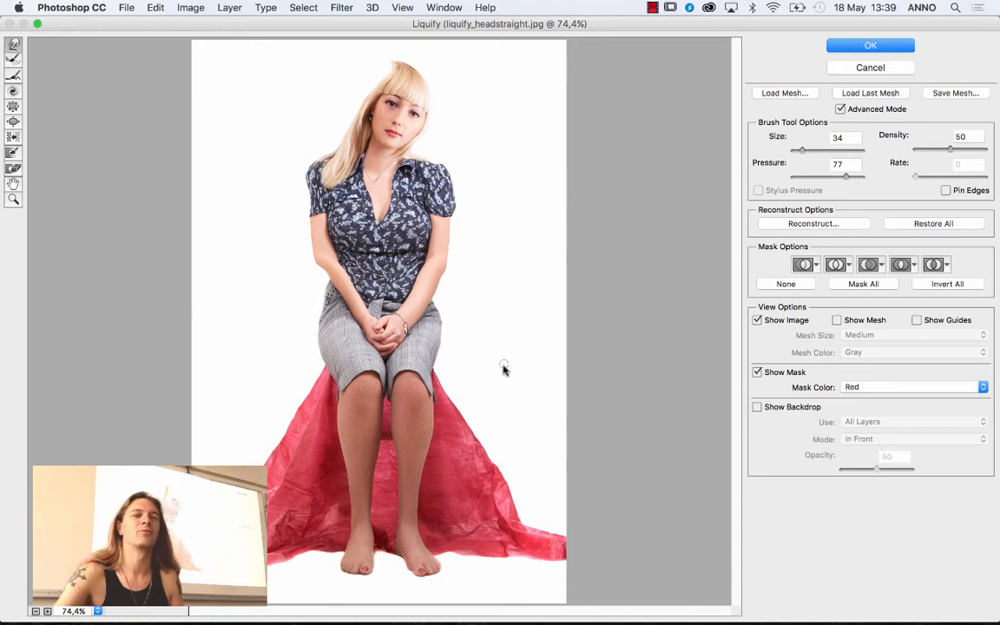
left_click(872, 69)
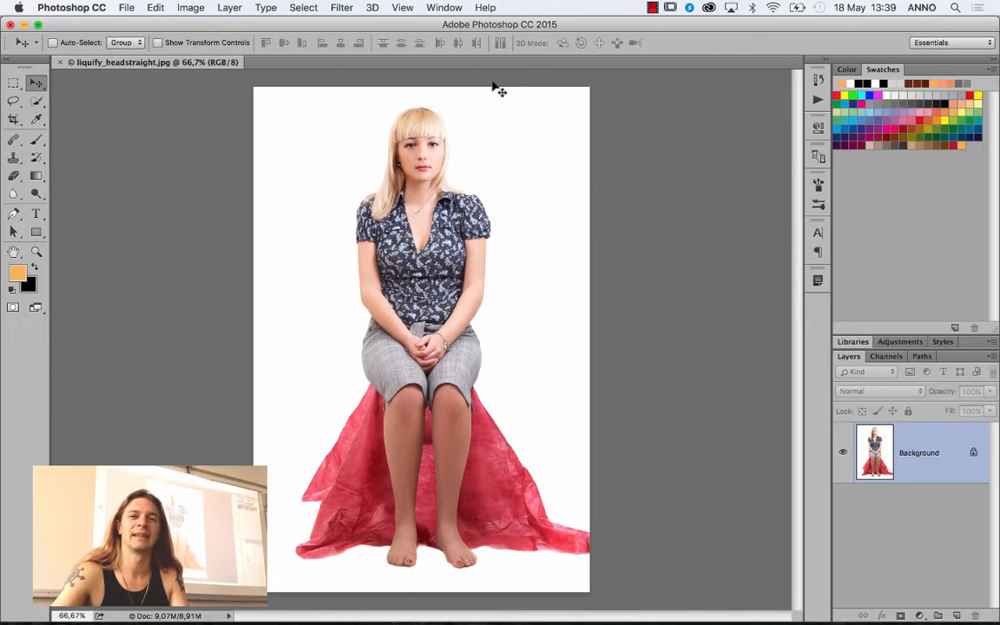
Reopen the Liquify filter on the original photo and load the Head upright.msh mesh.
left_click(348, 6)
left_click(376, 119)
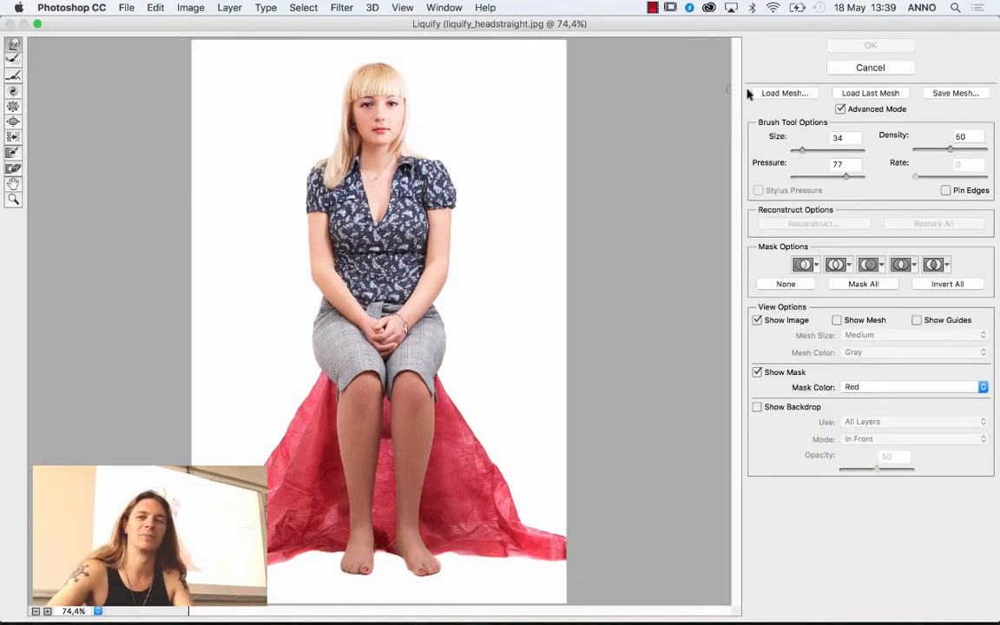
left_click(791, 94)
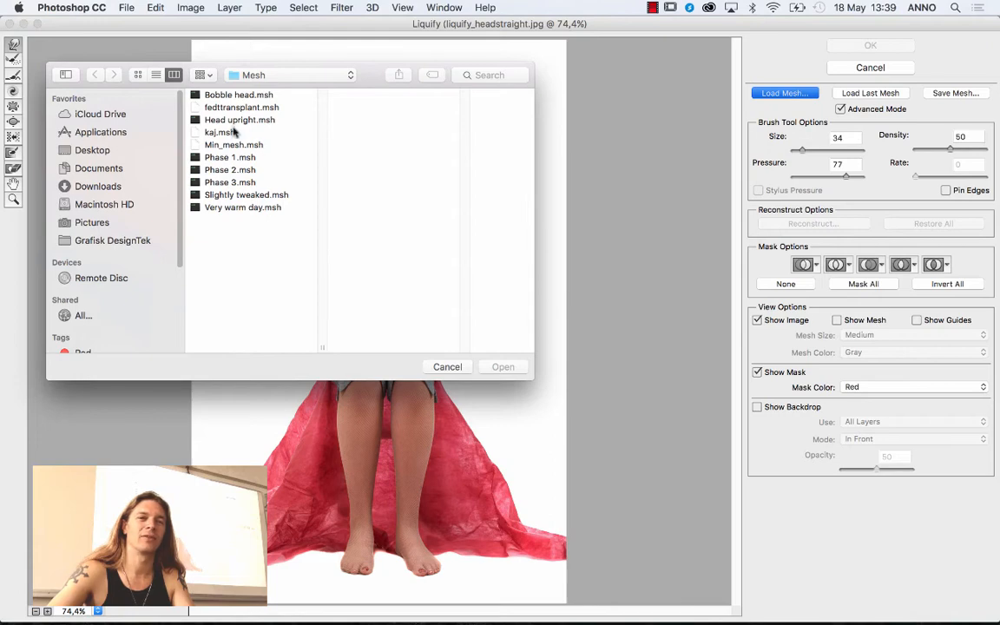
left_click(217, 119)
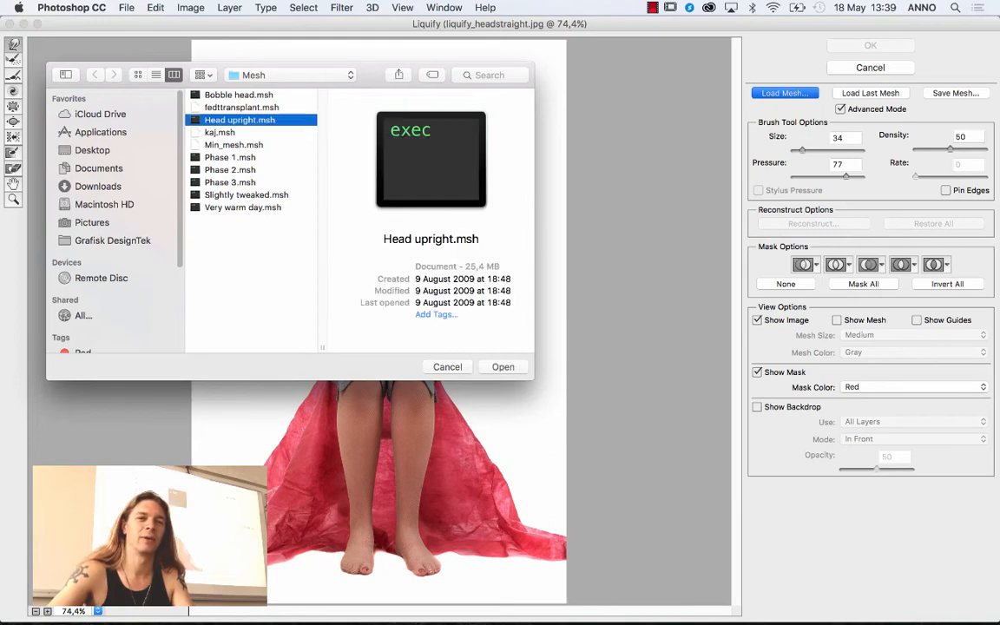
left_click(503, 367)
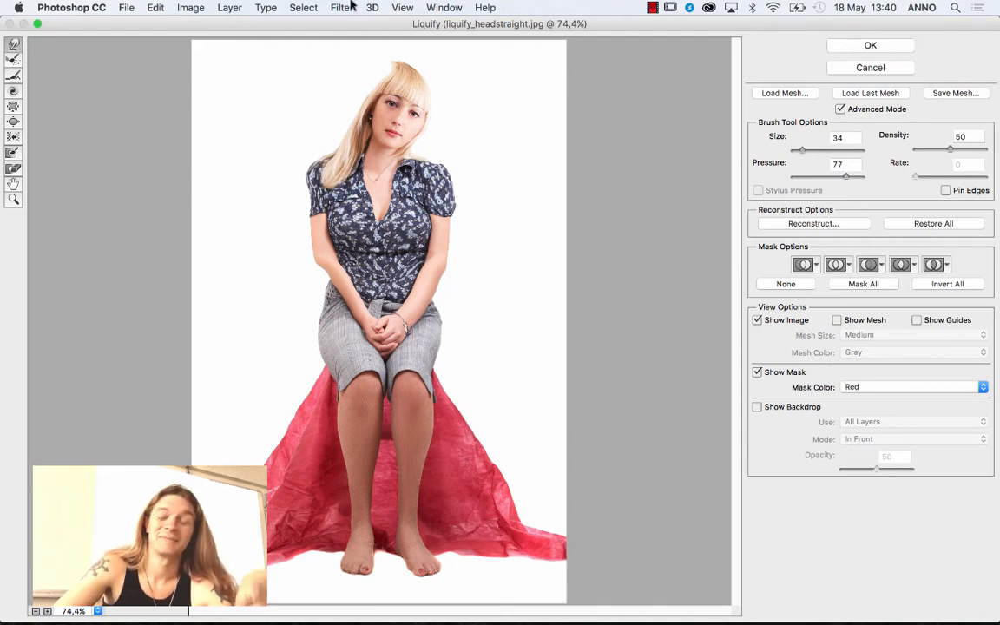
Load the fedttransplant.msh mesh onto the seated woman's photo in Liquify.
left_click(785, 92)
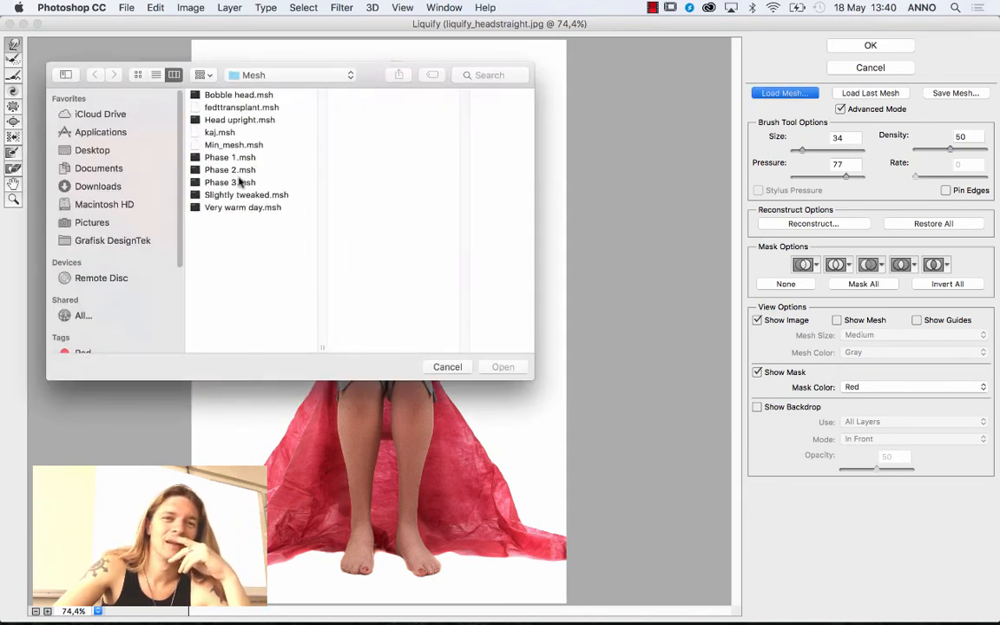
left_click(242, 108)
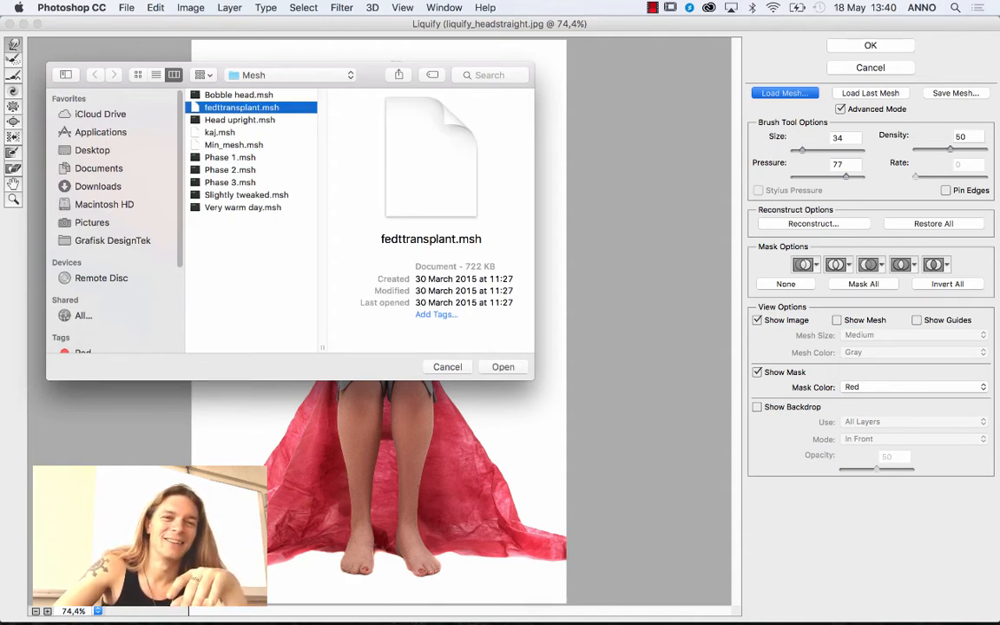
left_click(504, 368)
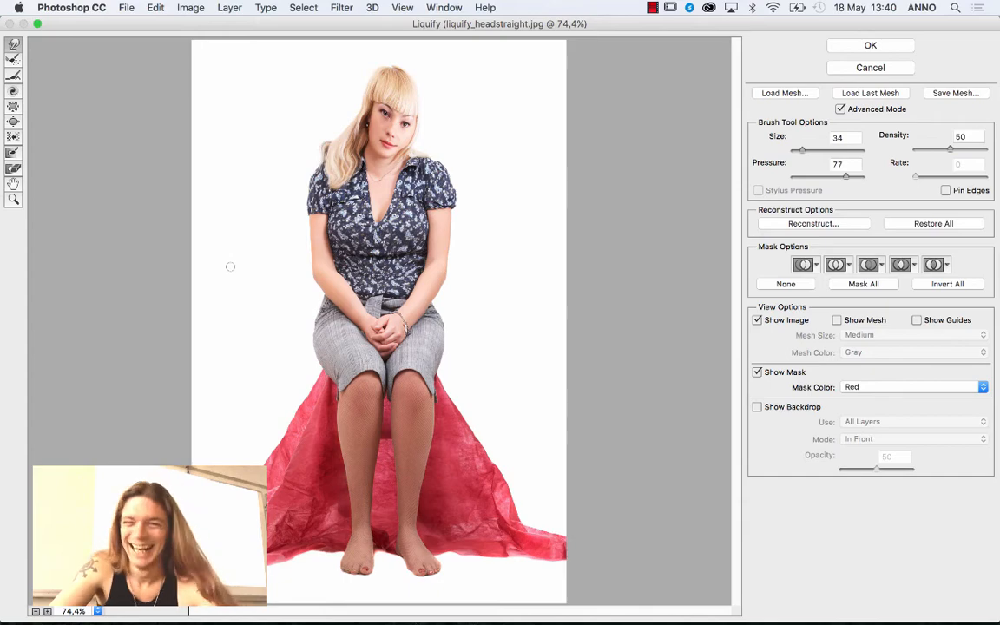
Switch to the desktop, open Macintosh HD in Finder and move its window clear of the desktop folders.
key("ctrl+Right")
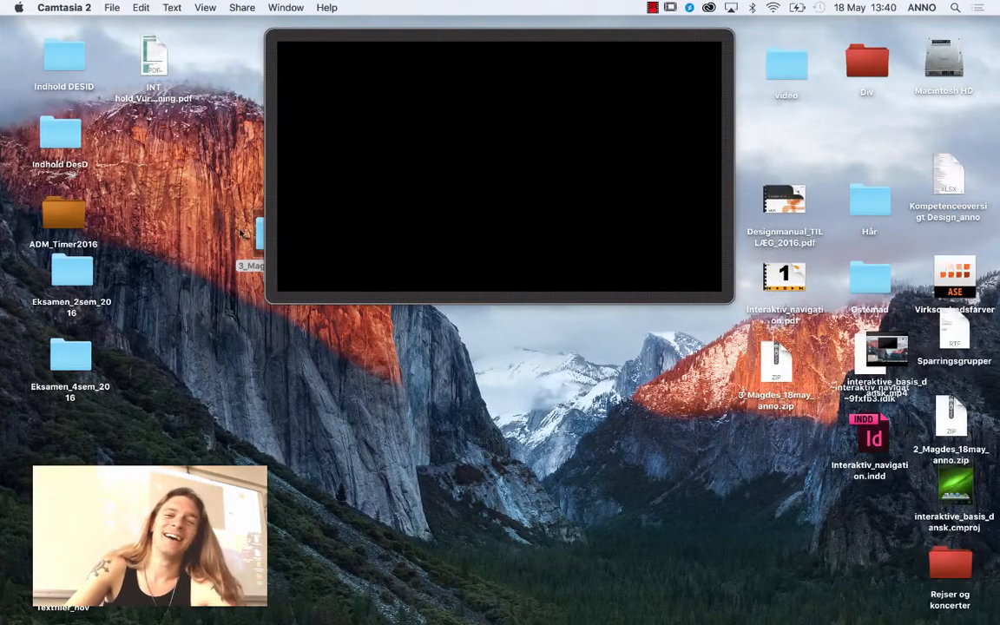
double_click(926, 65)
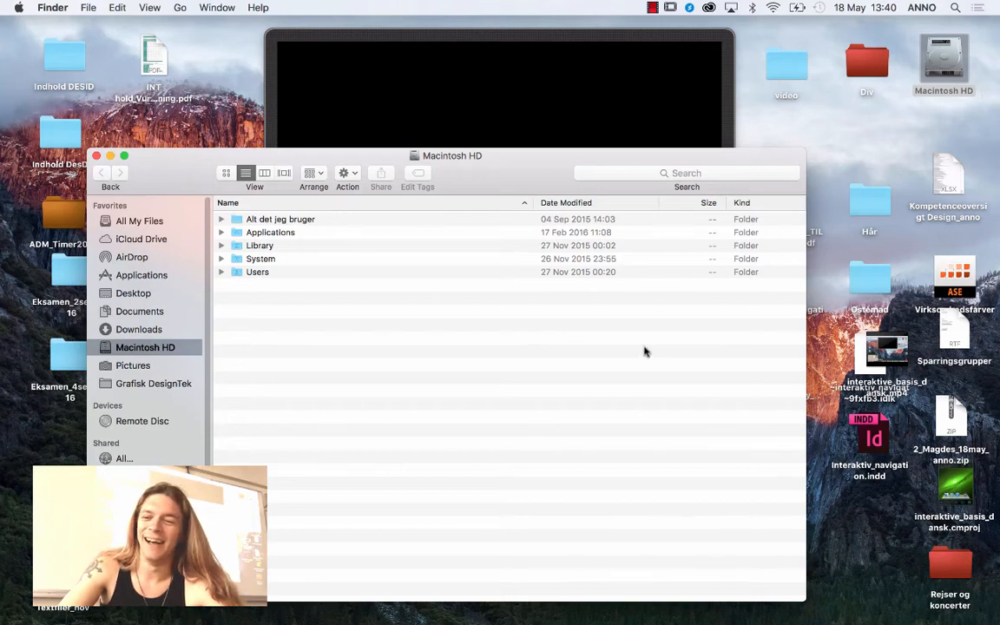
left_click_drag(217, 176, 434, 164)
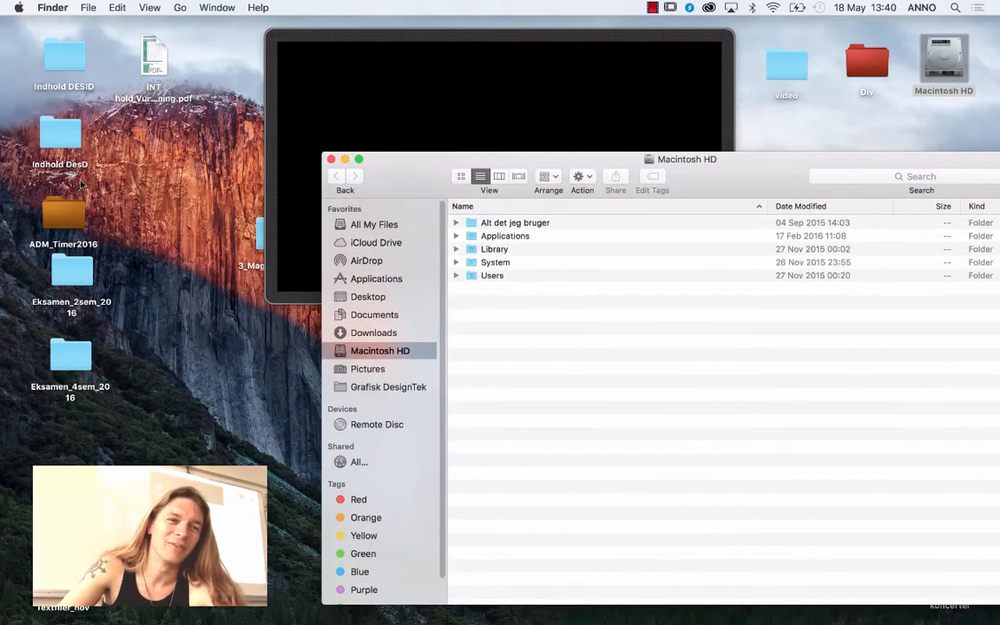
Open the magdes_blok2_transform_2des folder inside Indhold DesD, within Tema3-4_Trend&Magasin.
double_click(52, 130)
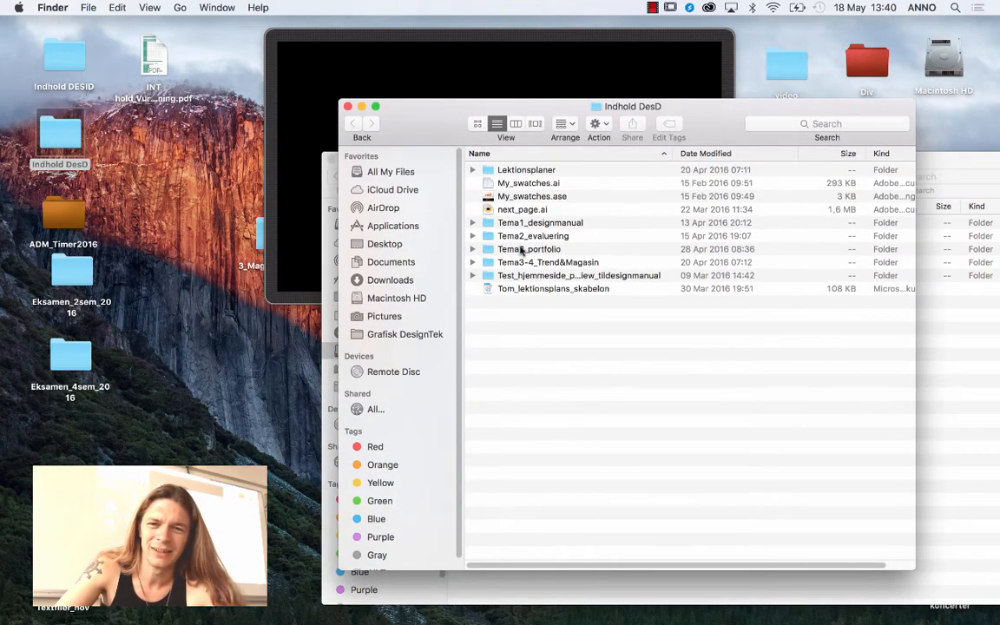
double_click(523, 262)
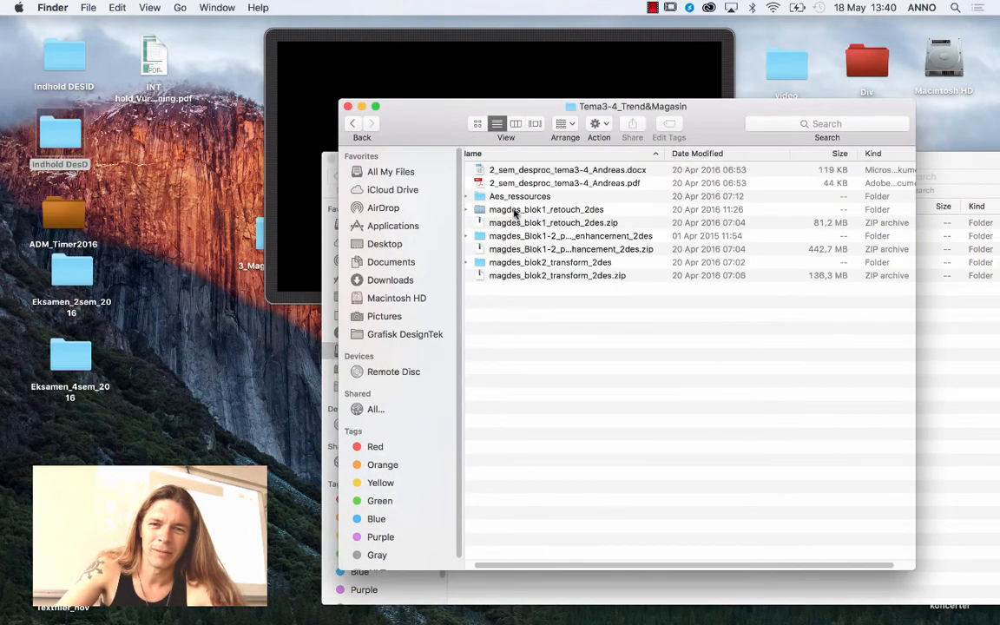
double_click(524, 264)
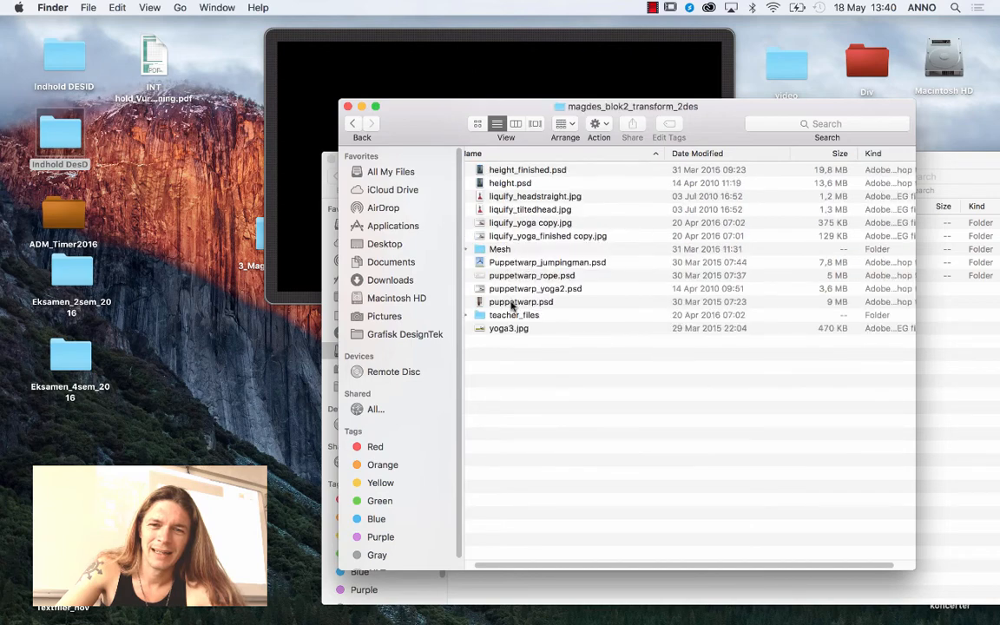
Copy Head upright.msh from the Mesh folder to the desktop and place it beside the Eksamen_4sem_2016 folder.
double_click(501, 250)
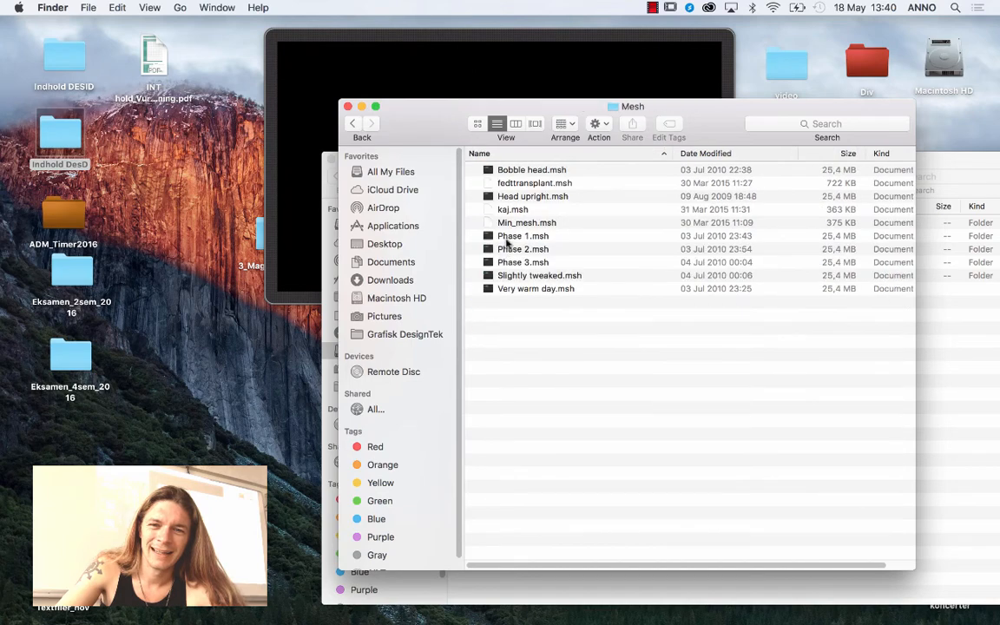
left_click(522, 198)
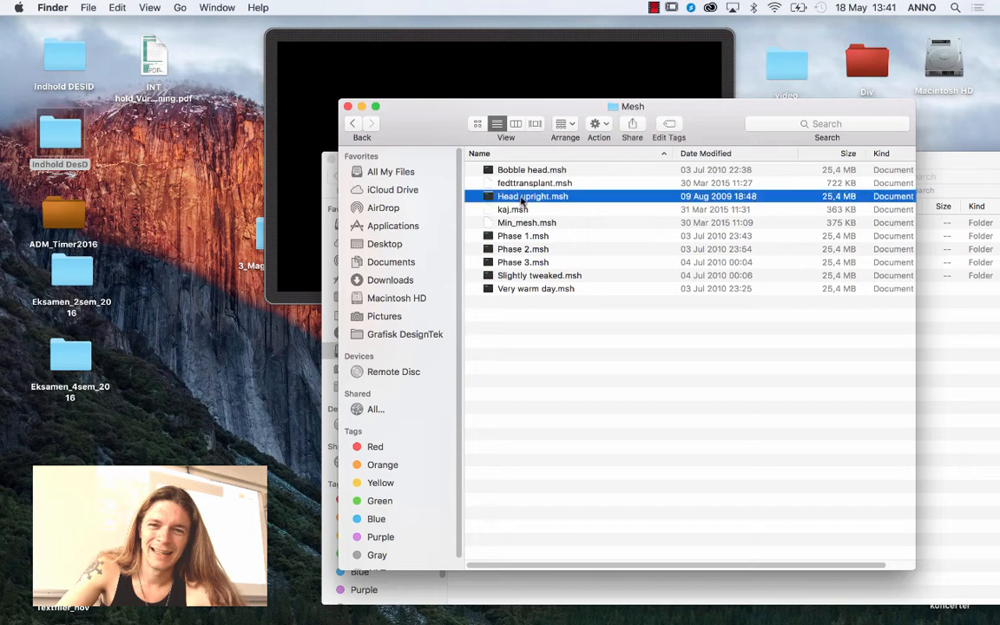
left_click_drag(522, 198, 274, 398)
left_click_drag(107, 382, 163, 403)
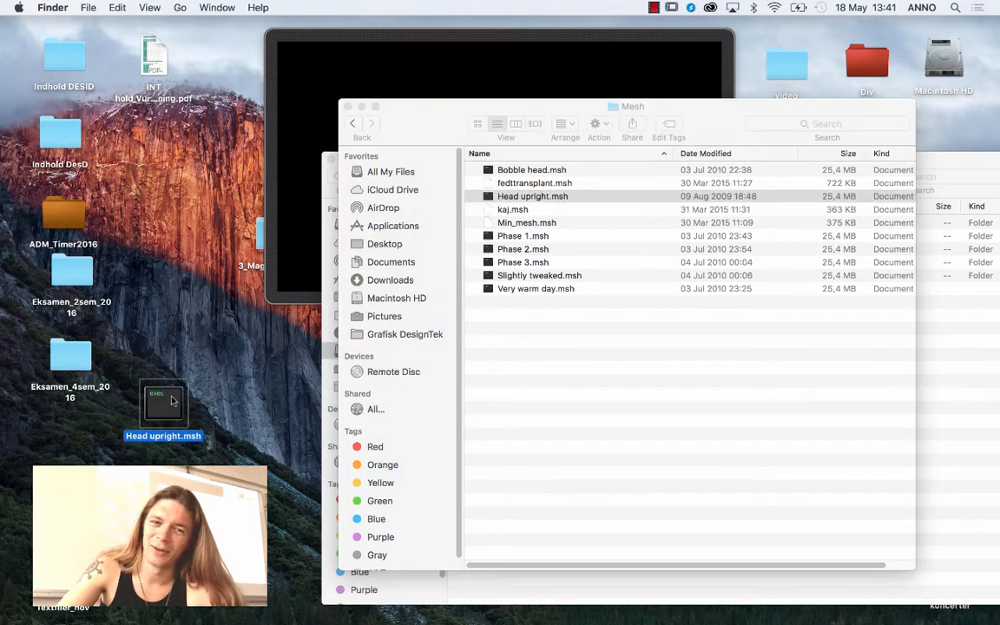
Open the Grafisk DesignTek folder inside Alt det jeg bruger on Macintosh HD.
double_click(944, 62)
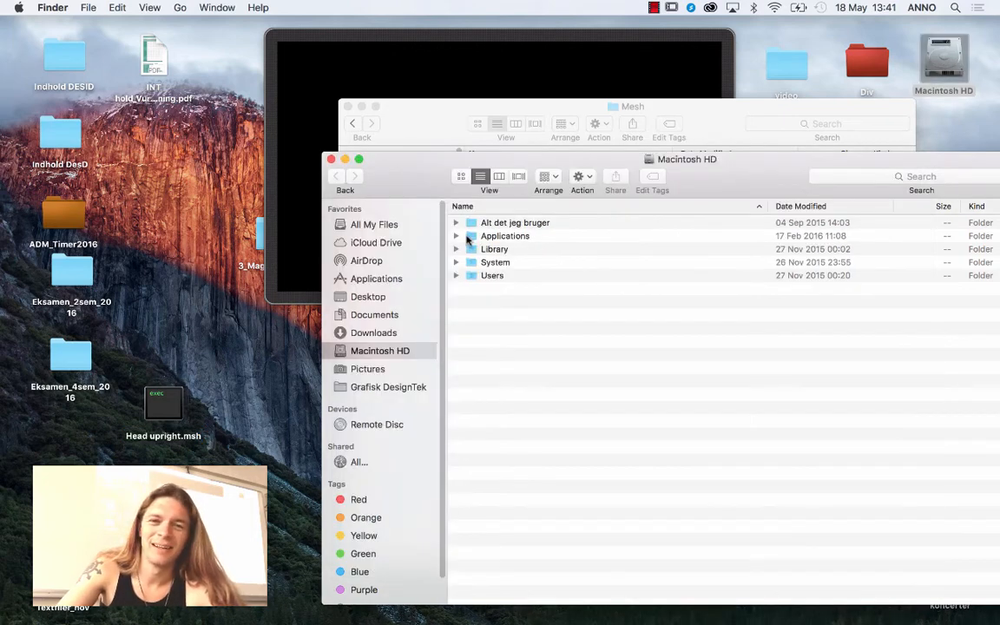
double_click(508, 224)
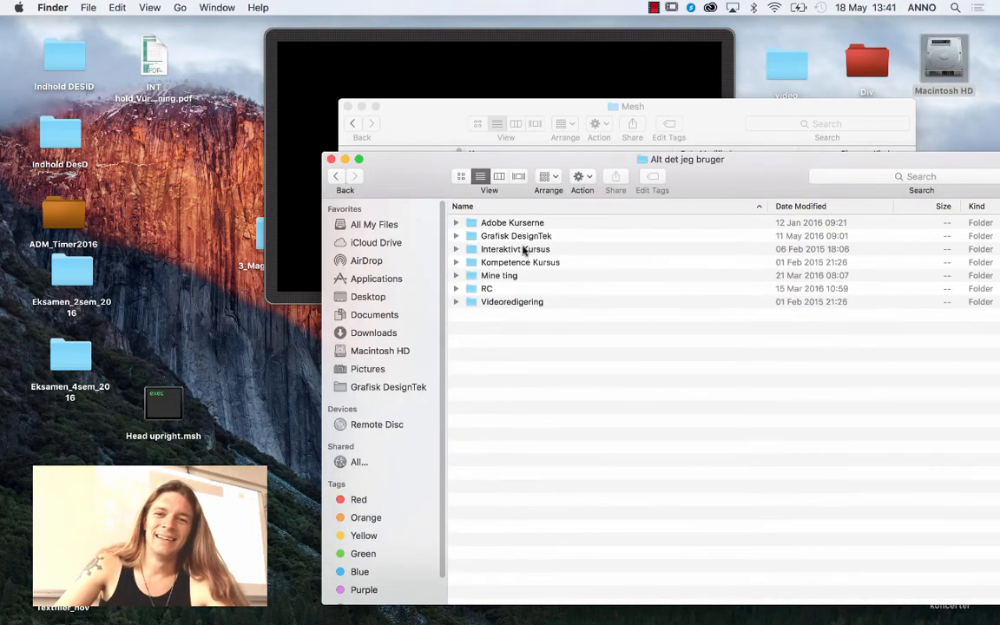
left_click(525, 236)
double_click(525, 236)
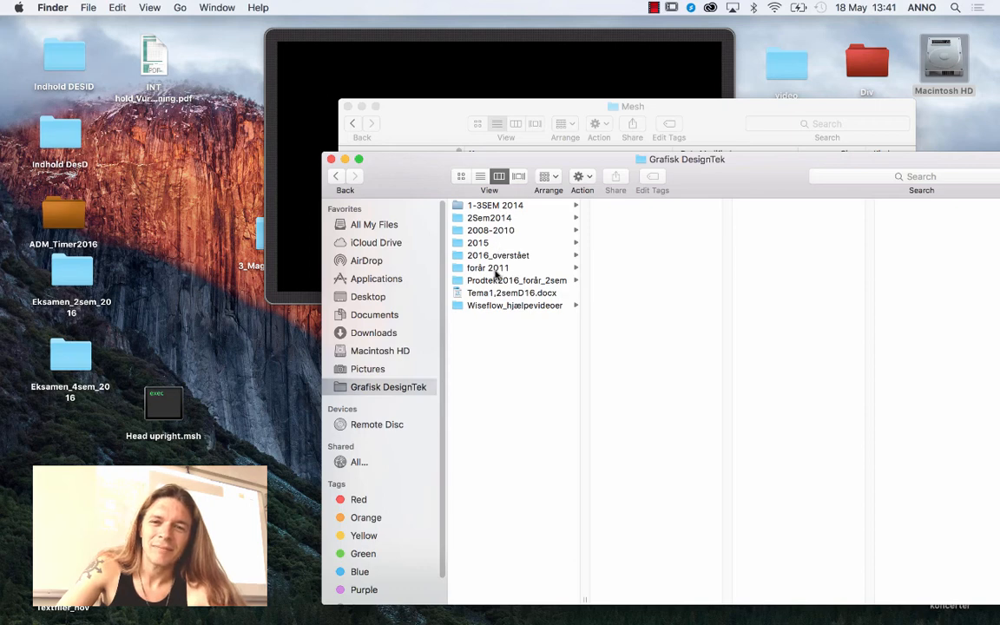
Go through 2015, 2 Sem 2015_forår and 2desD to the blok12_magdes_transform_2des folder.
left_click(500, 242)
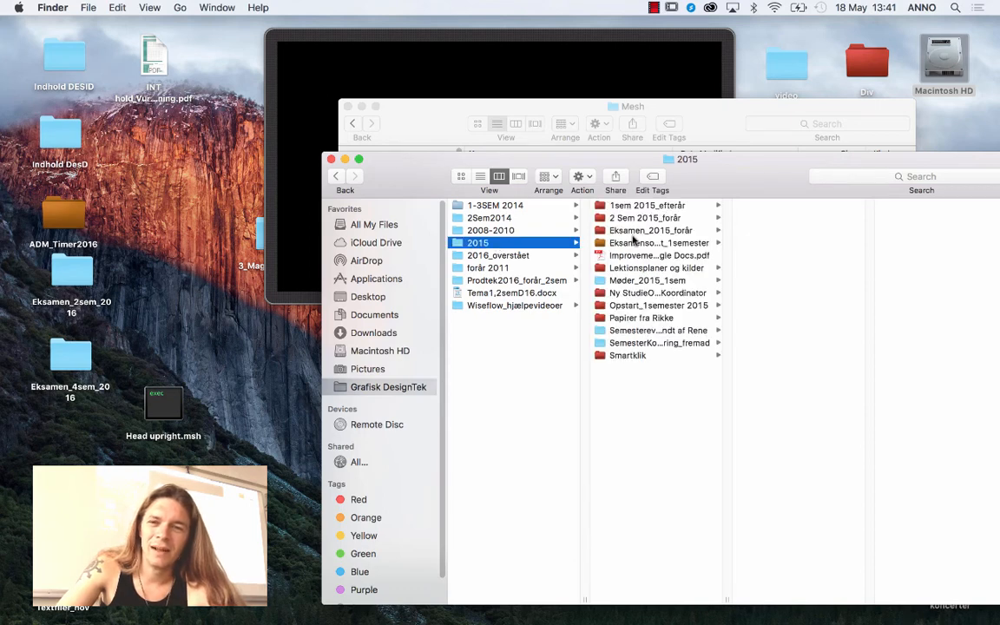
left_click(642, 218)
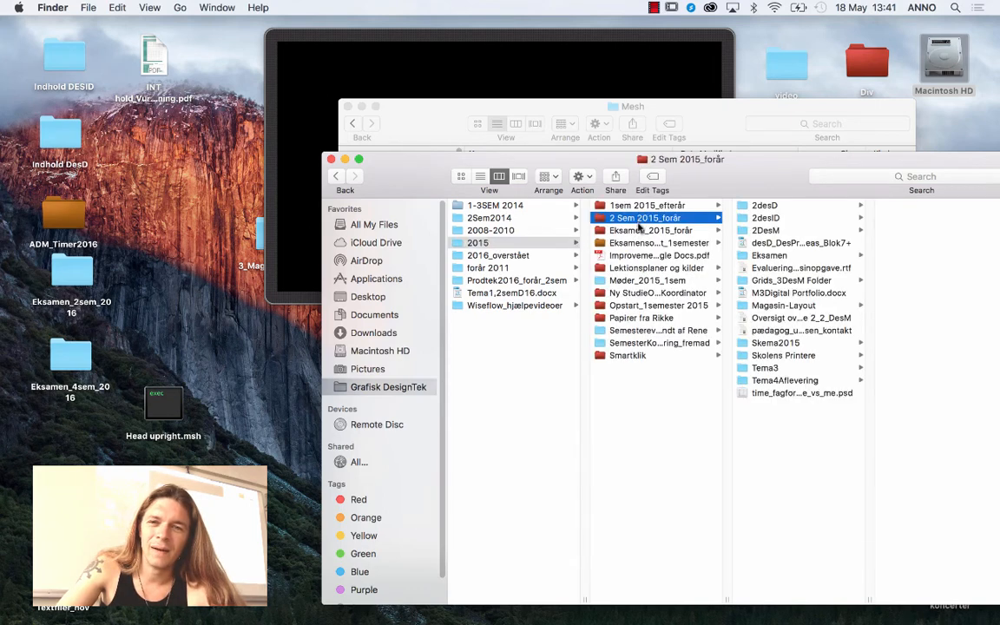
left_click(764, 219)
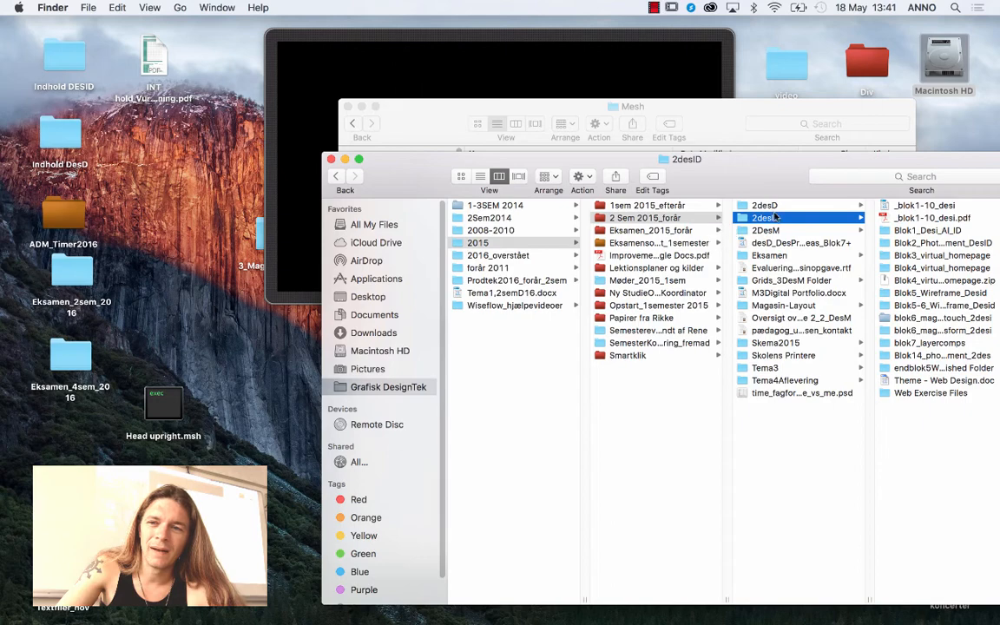
key("Up")
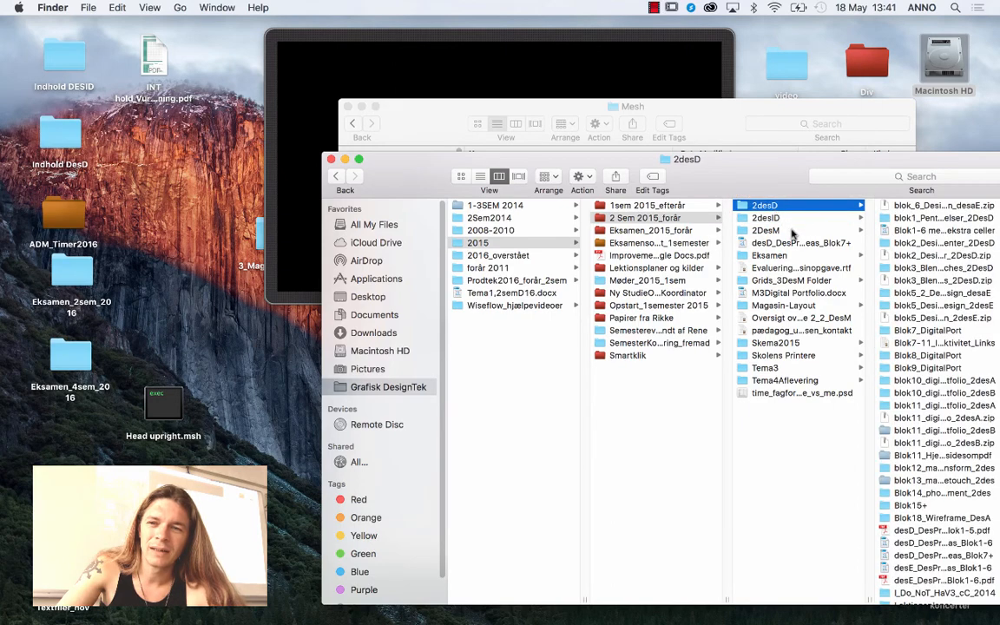
left_click(950, 481)
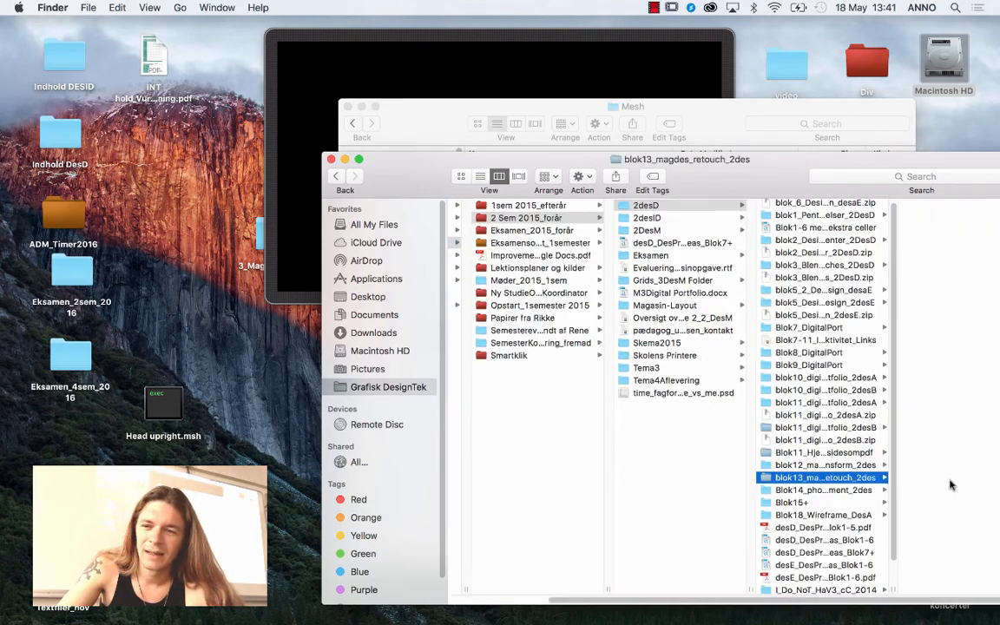
left_click(811, 466)
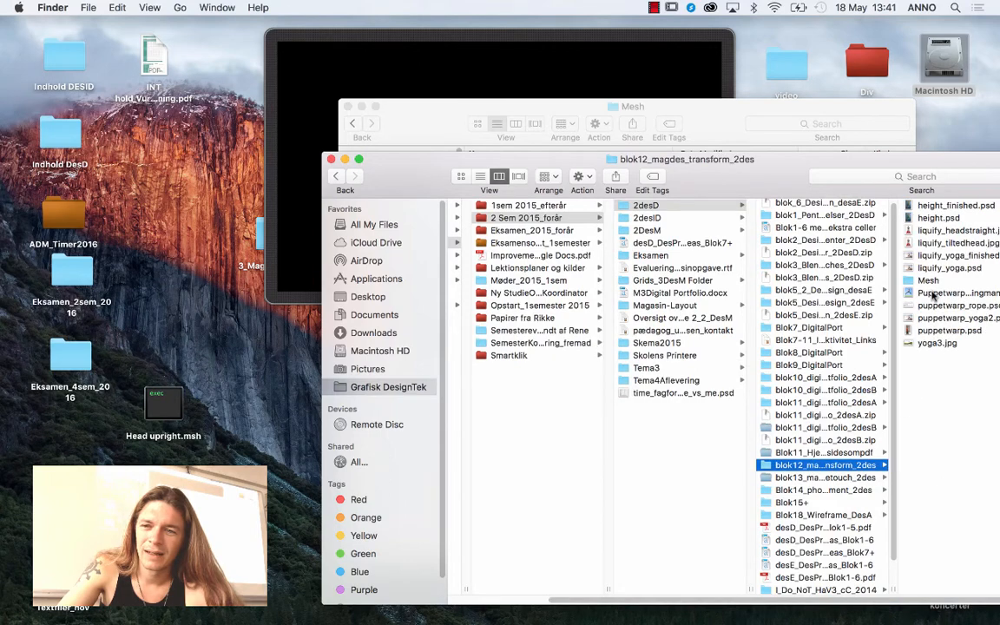
Copy Head upright.msh from this folder's Mesh subfolder to the desktop, replacing the existing copy, and place it beside the Eksamen_2sem_2016 folder.
left_click_drag(916, 166, 842, 158)
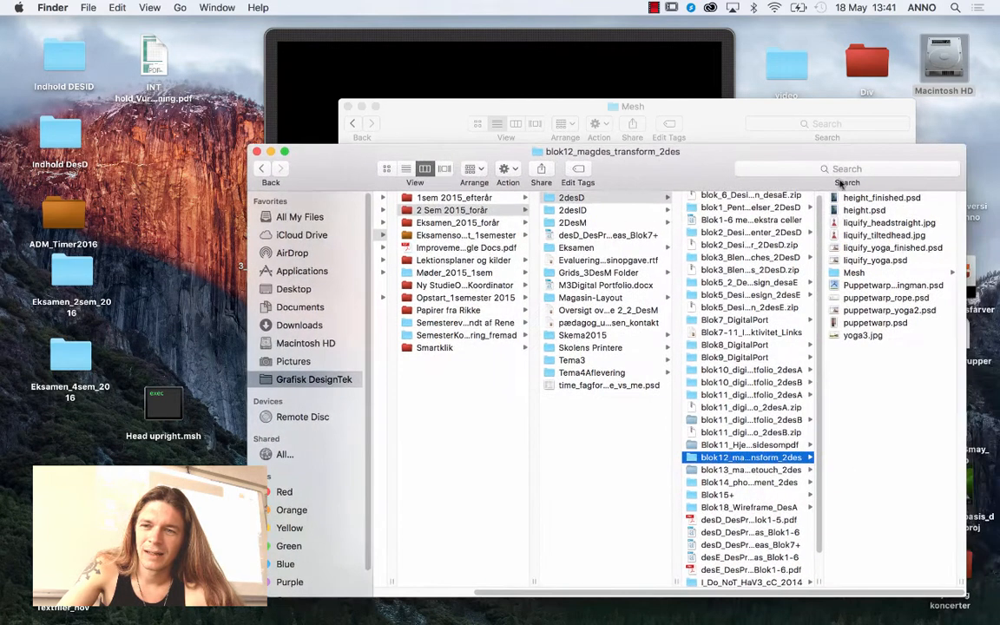
left_click(854, 275)
left_click_drag(877, 224, 126, 296)
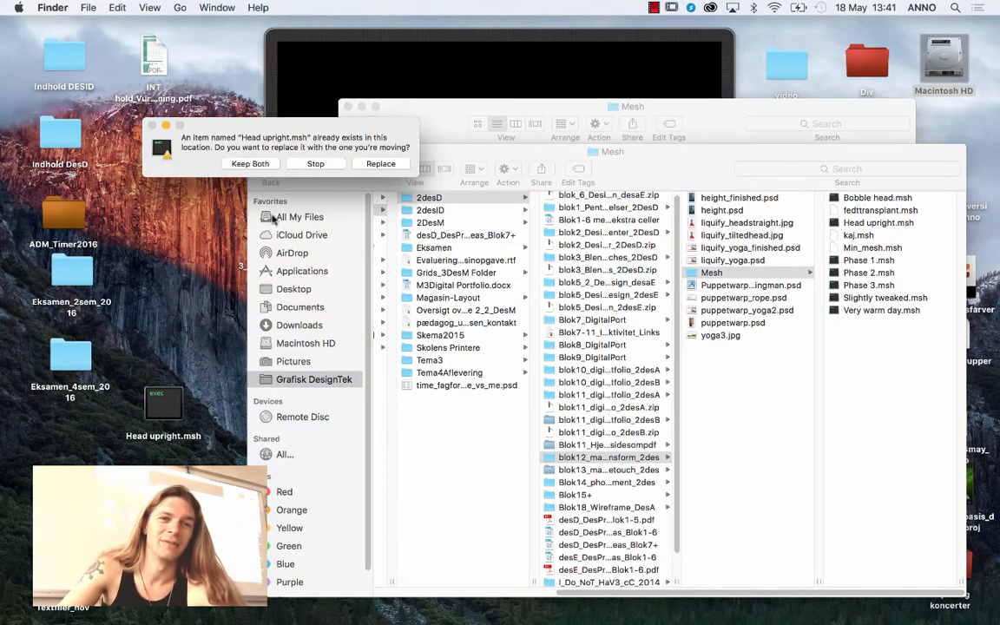
left_click(380, 163)
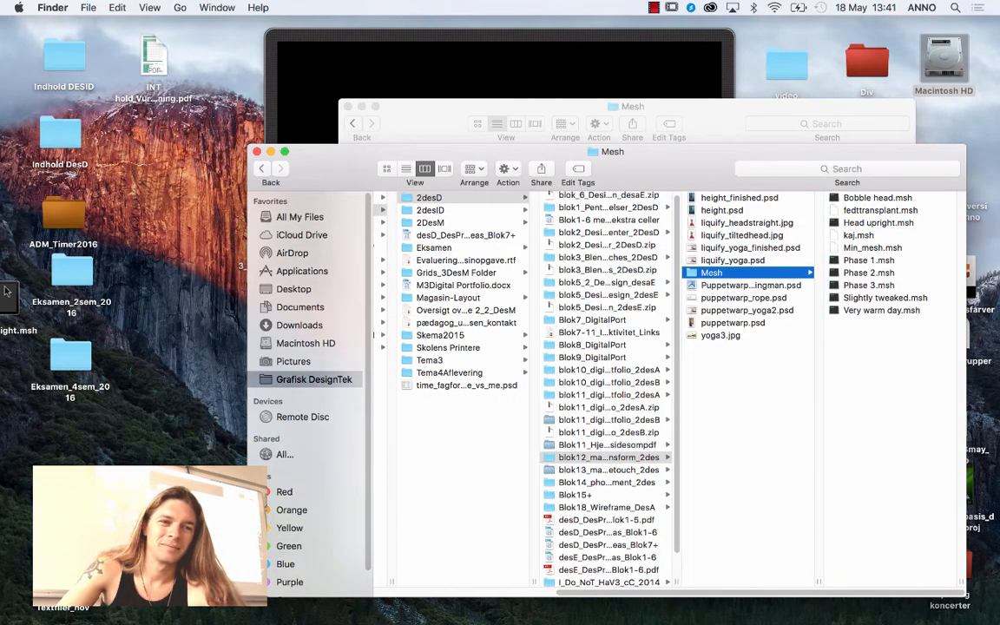
left_click_drag(7, 291, 187, 283)
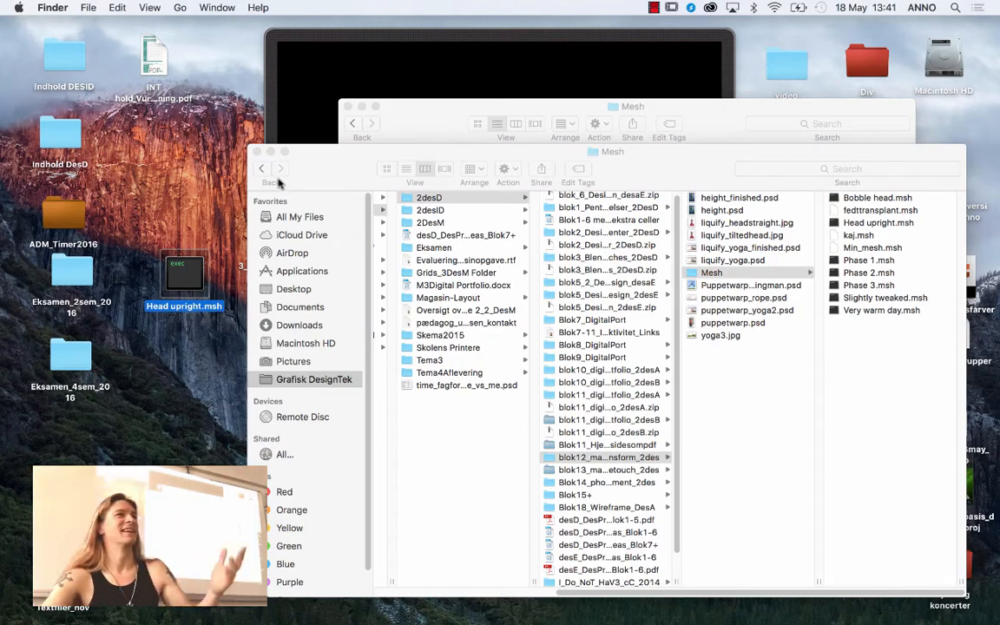
Close both Mesh folder windows in Finder and switch back to Photoshop's Liquify filter.
left_click(258, 152)
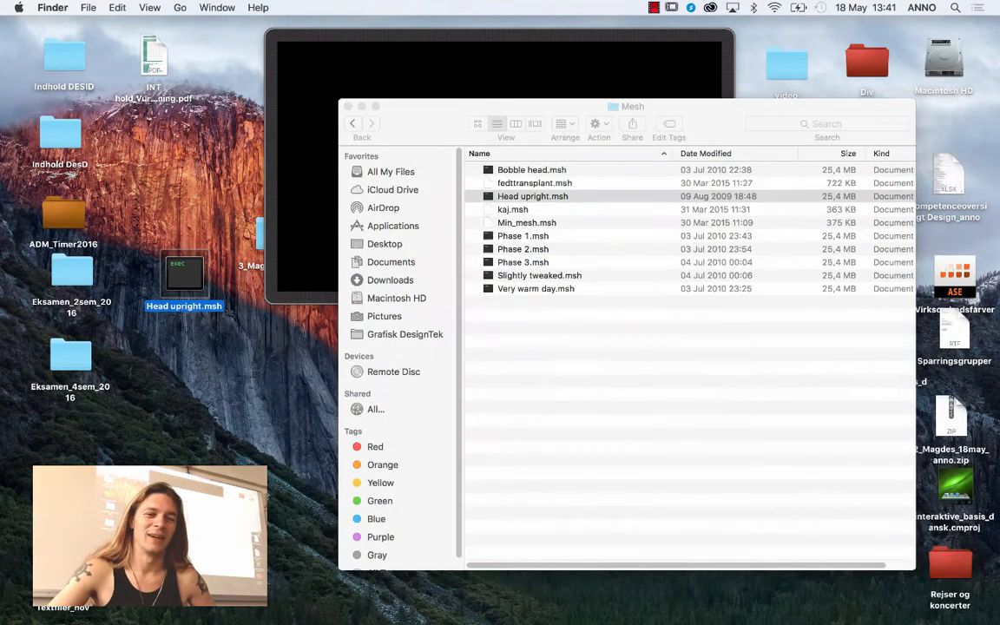
left_click(348, 106)
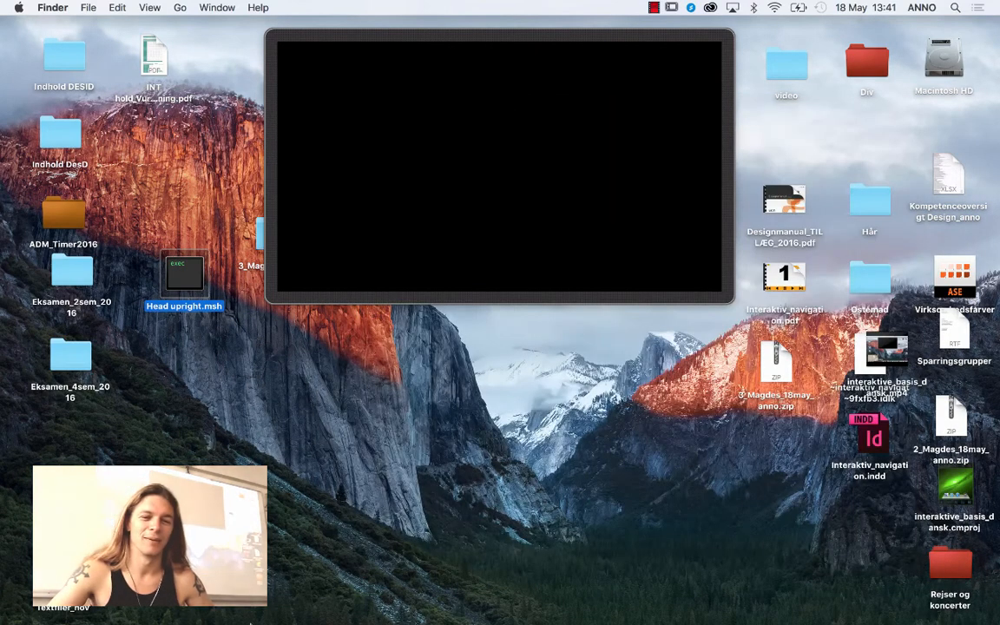
left_click(241, 609)
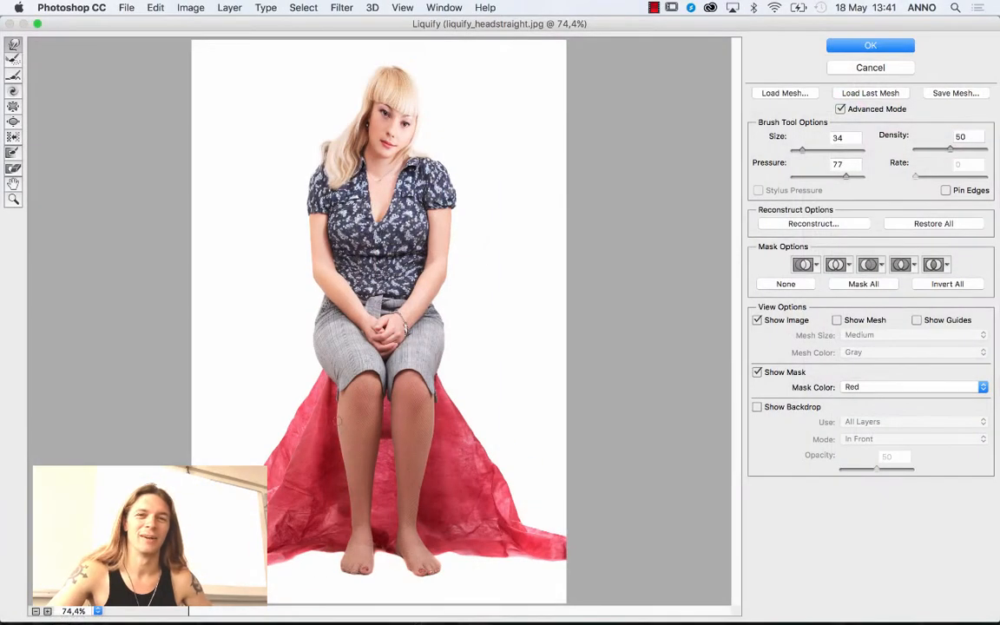
Load Head upright.msh from the desktop onto the seated woman's photo and cancel the Liquify filter.
left_click(785, 93)
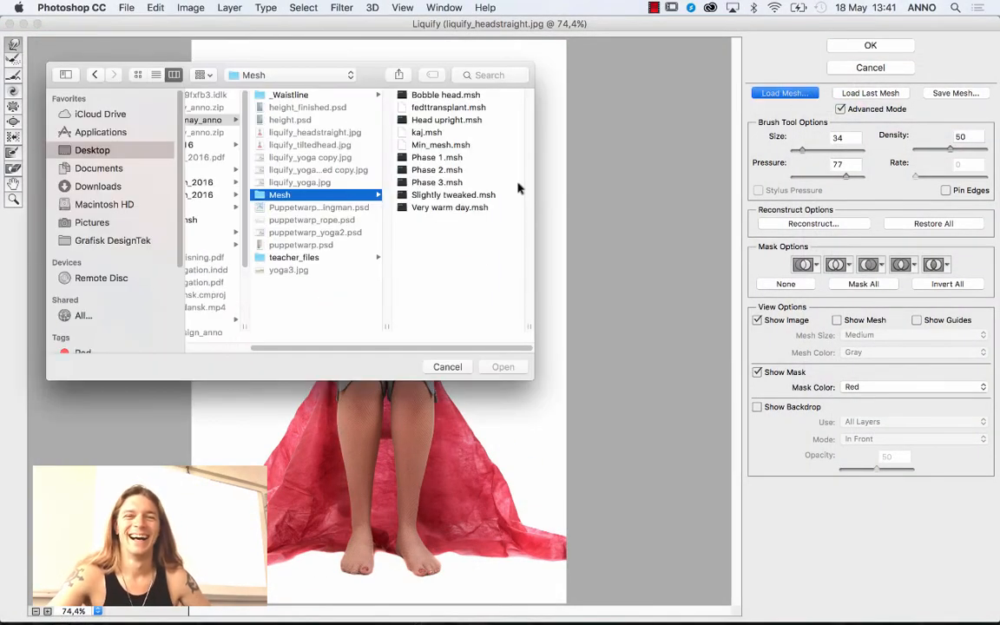
left_click(98, 144)
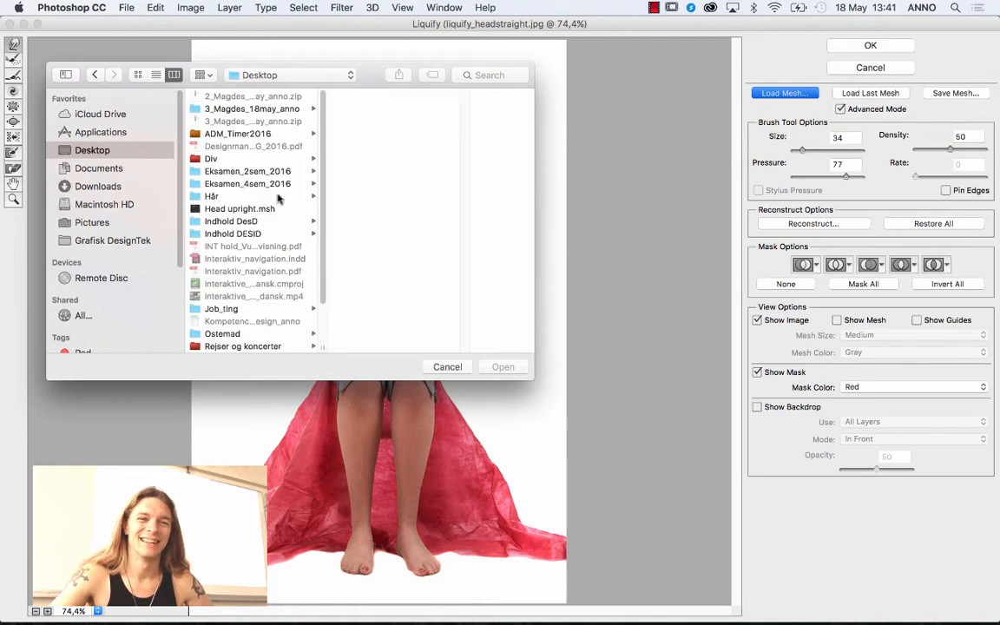
left_click(208, 209)
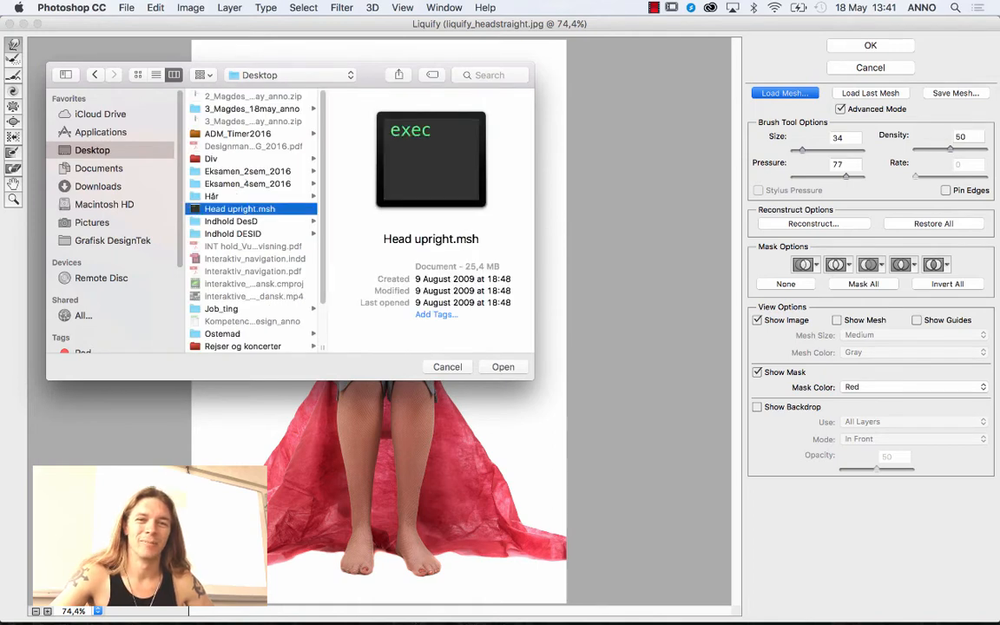
left_click(501, 367)
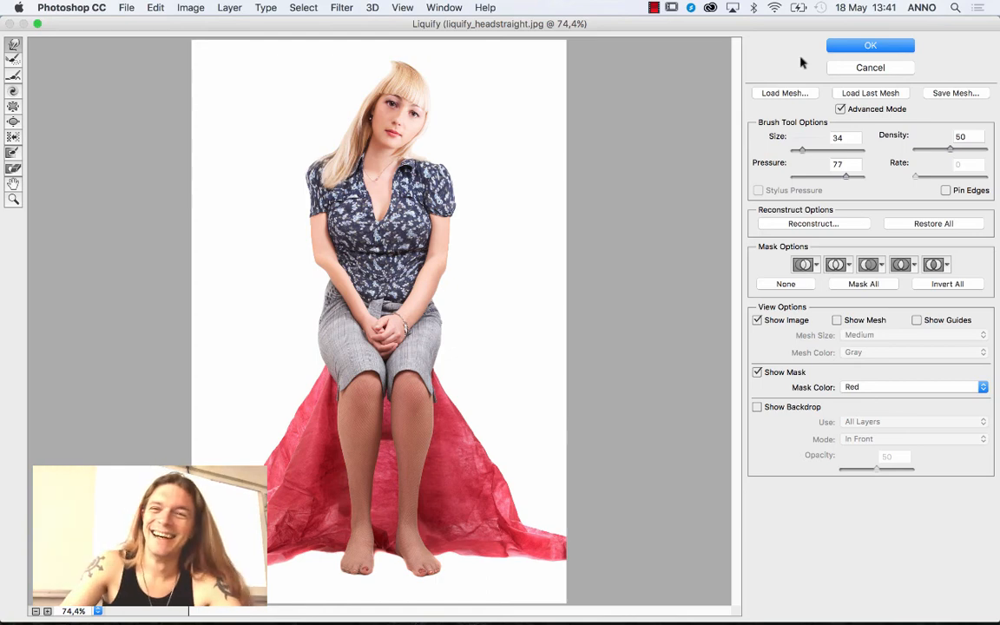
left_click(868, 68)
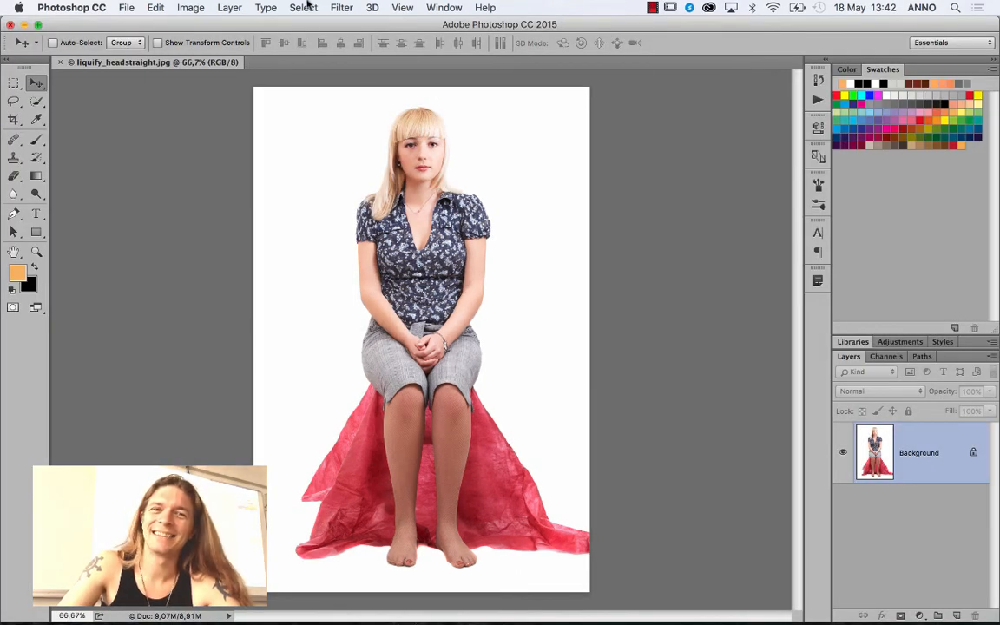
Reopen Liquify on the original photo, try the desktop's Head upright.msh mesh again and leave the filter.
left_click(333, 6)
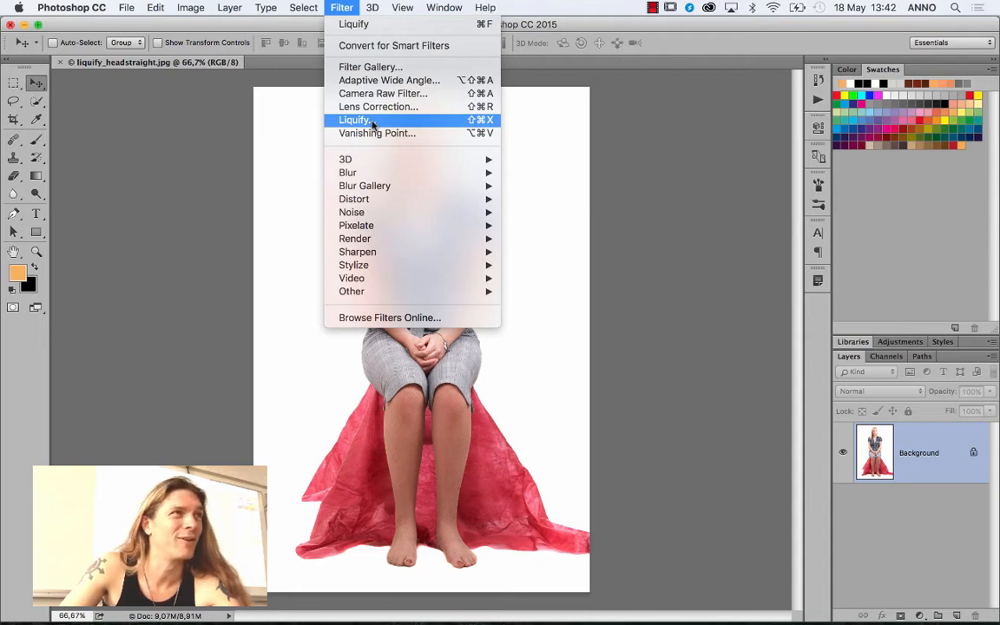
left_click(372, 123)
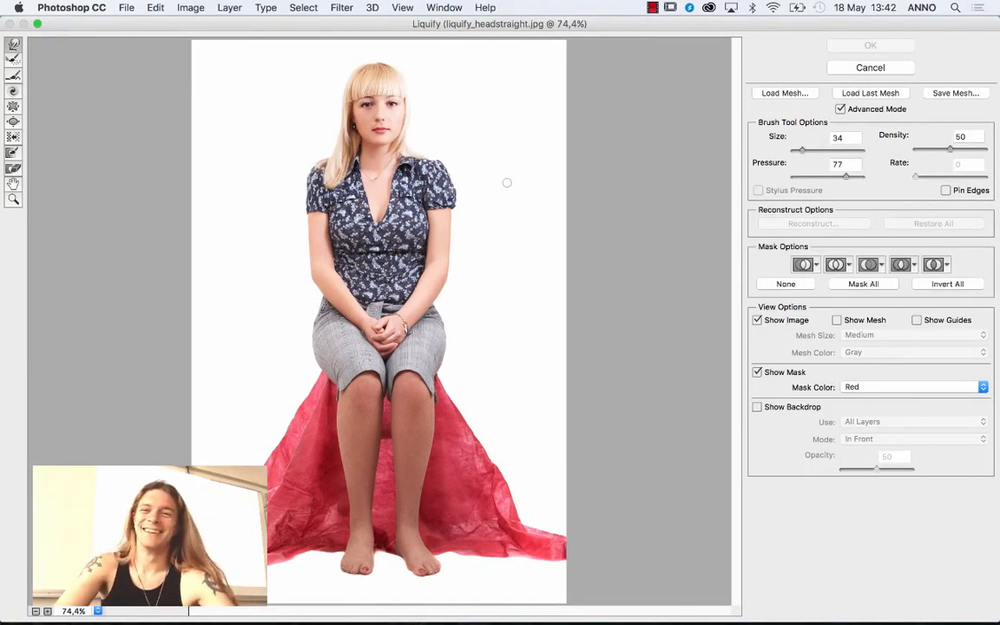
left_click(785, 93)
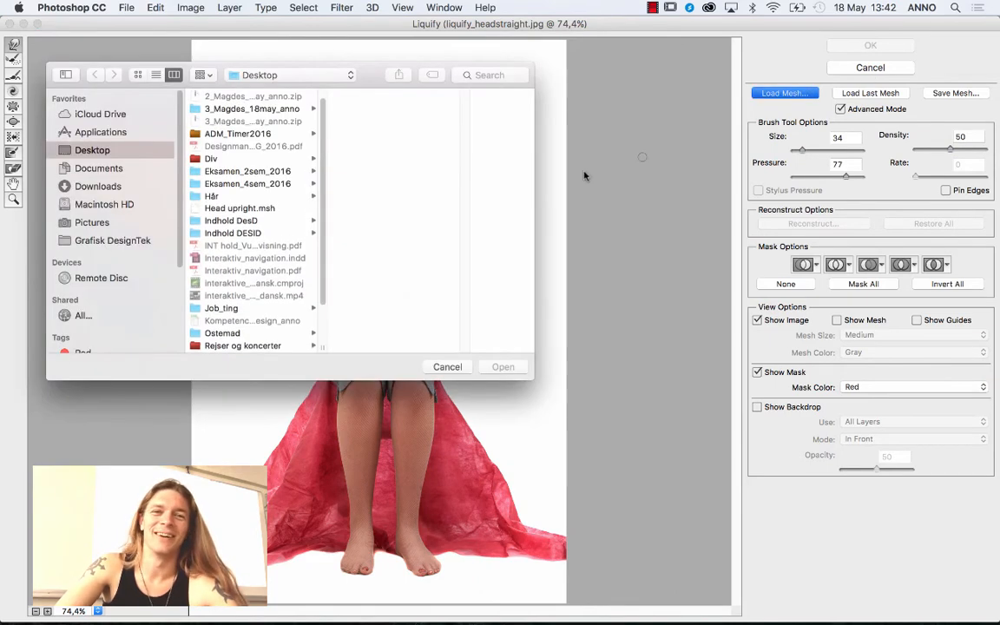
left_click(252, 209)
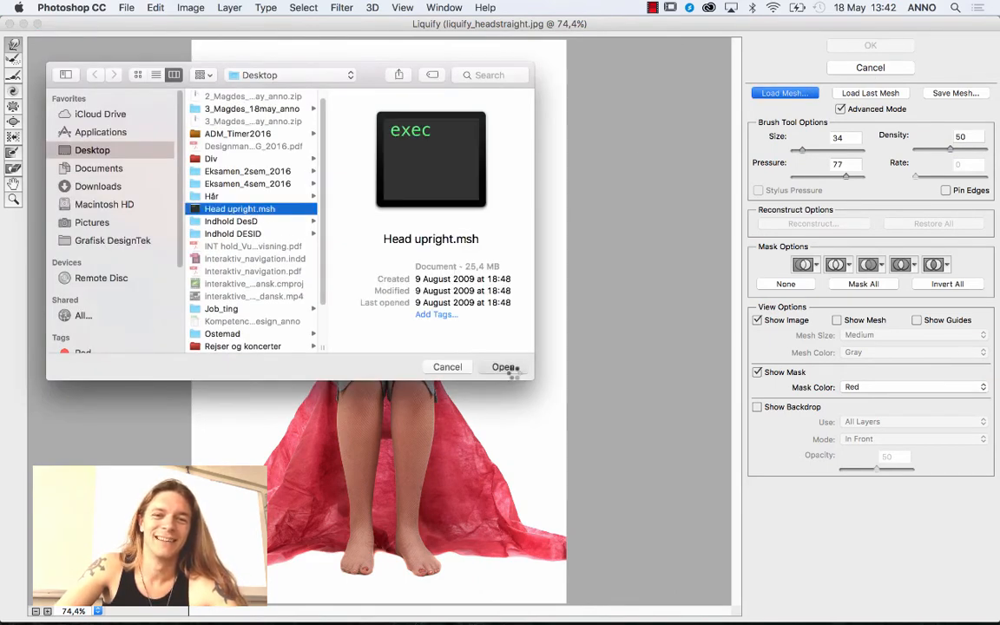
left_click(510, 370)
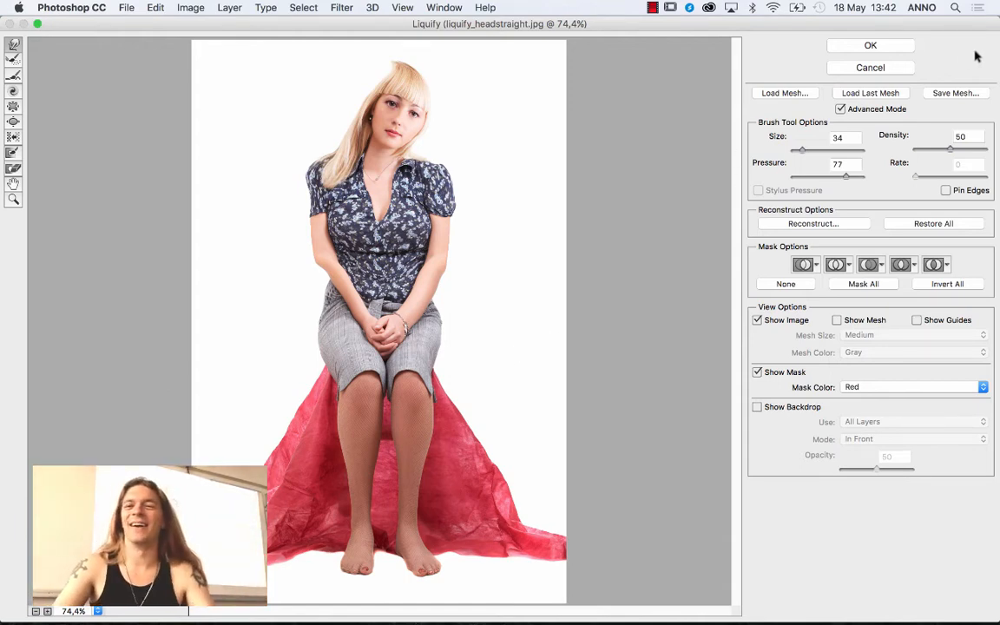
left_click(875, 48)
Reopen Liquify and rotate the woman's head clockwise with the Twirl Clockwise tool, using a 784 brush centred on her face.
left_click(341, 8)
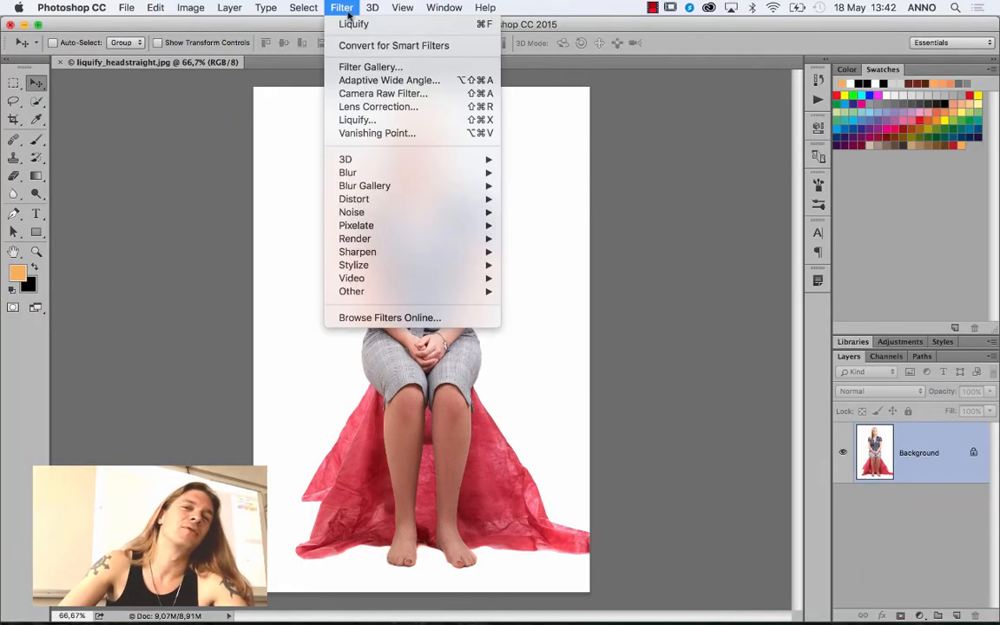
left_click(375, 123)
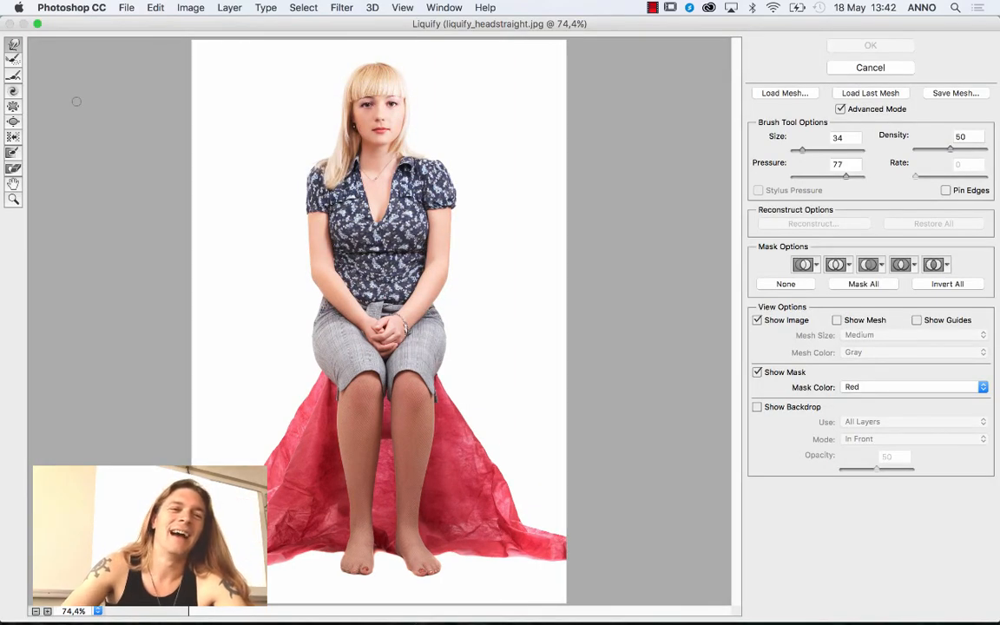
left_click(12, 92)
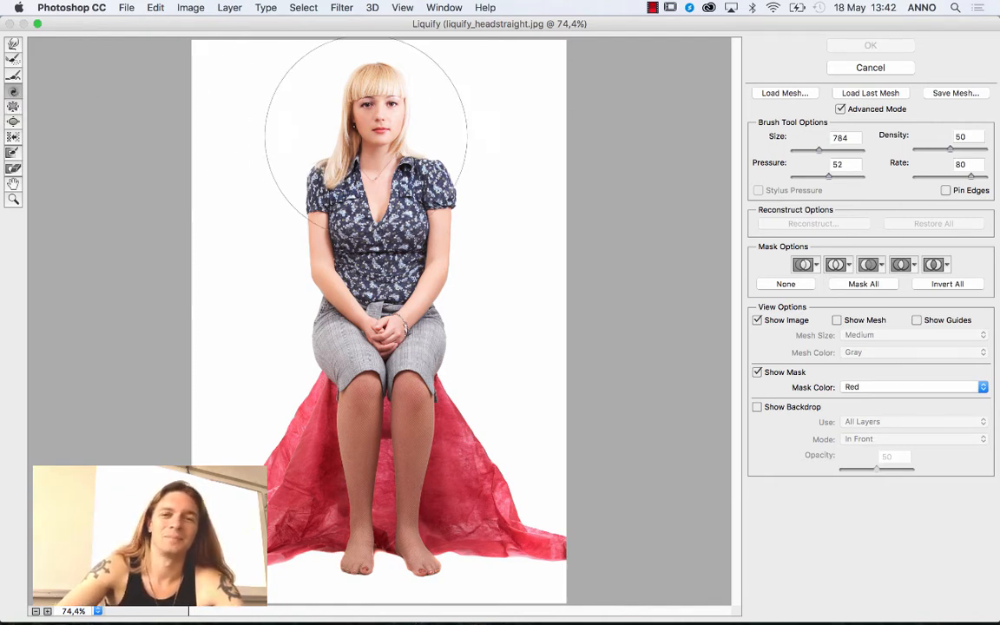
left_click_drag(373, 134, 382, 135)
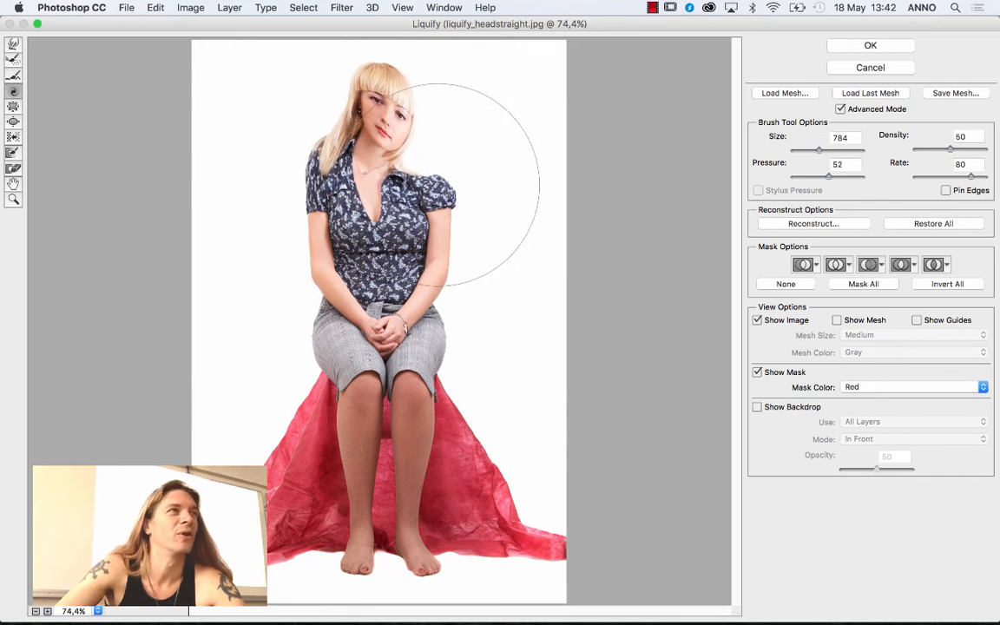
Restore the twirled head with the Reconstruct tool at brush size 990 and accept the Liquify filter.
left_click(13, 59)
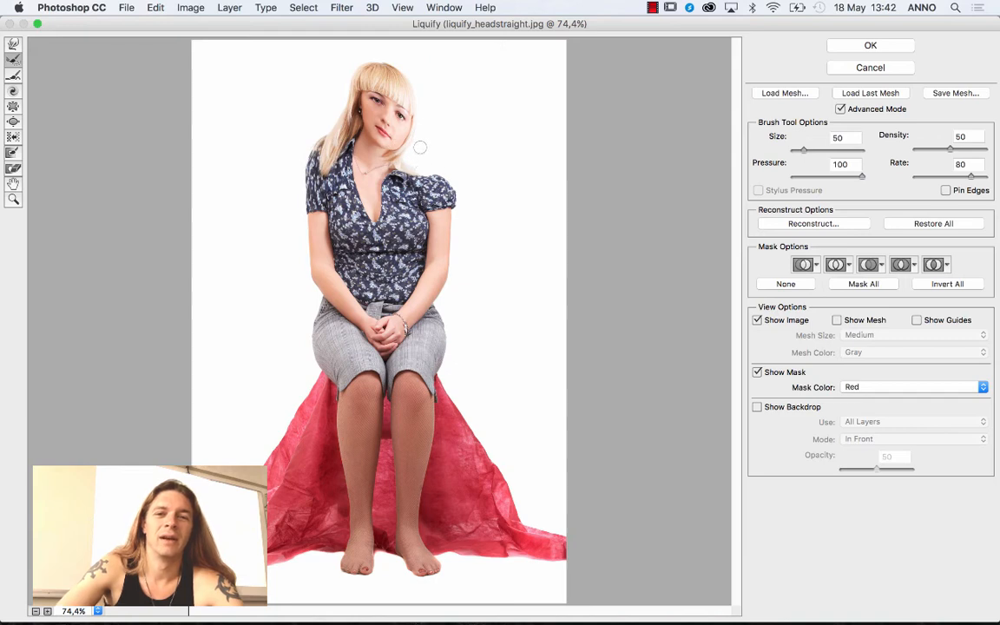
left_click_drag(807, 150, 821, 150)
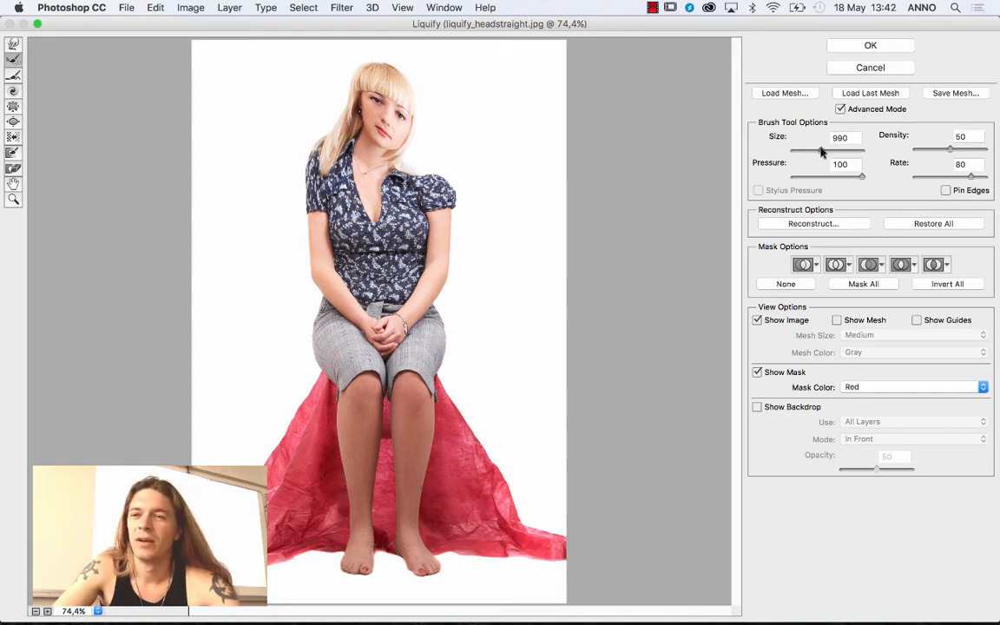
mouse_move(458, 161)
left_mouse_down()
mouse_move(393, 112)
mouse_move(364, 167)
left_mouse_up()
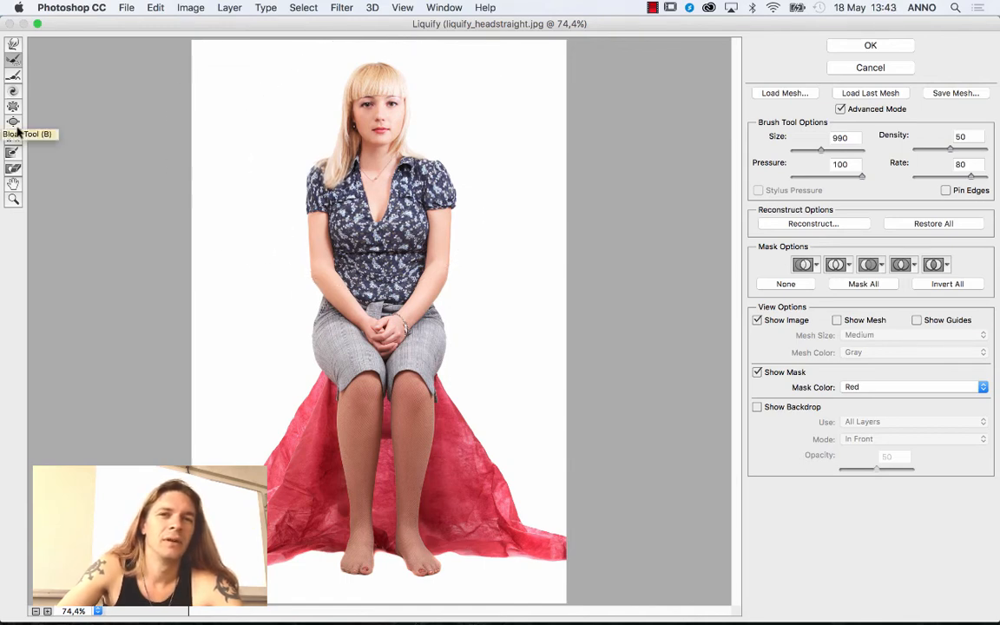
mouse_move(135, 22)
left_mouse_down()
mouse_move(154, 214)
mouse_move(147, 331)
mouse_move(148, 91)
left_mouse_up()
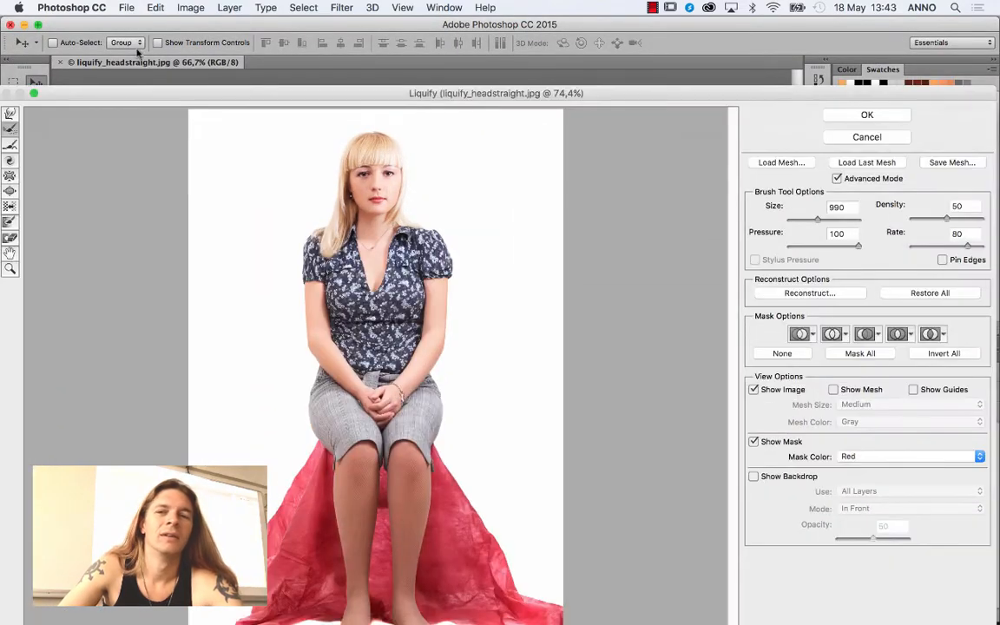
left_click(836, 112)
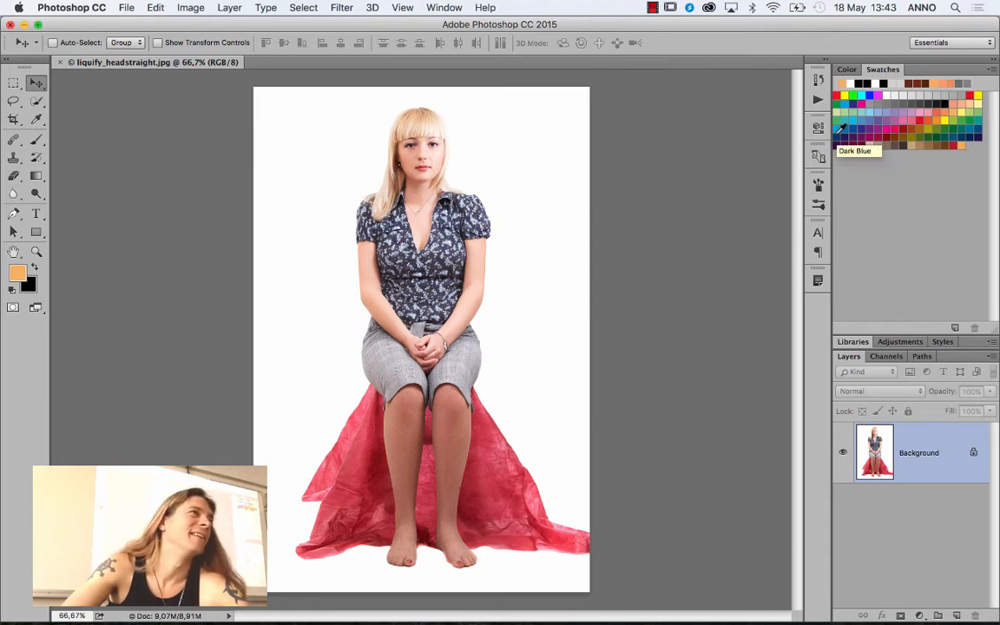
Close liquify_headstraight.jpg and open liquify_tiltedhead.jpg from the 3_Magdes_18may_anno folder in Photoshop.
left_click(59, 64)
left_click(24, 24)
left_click(390, 422)
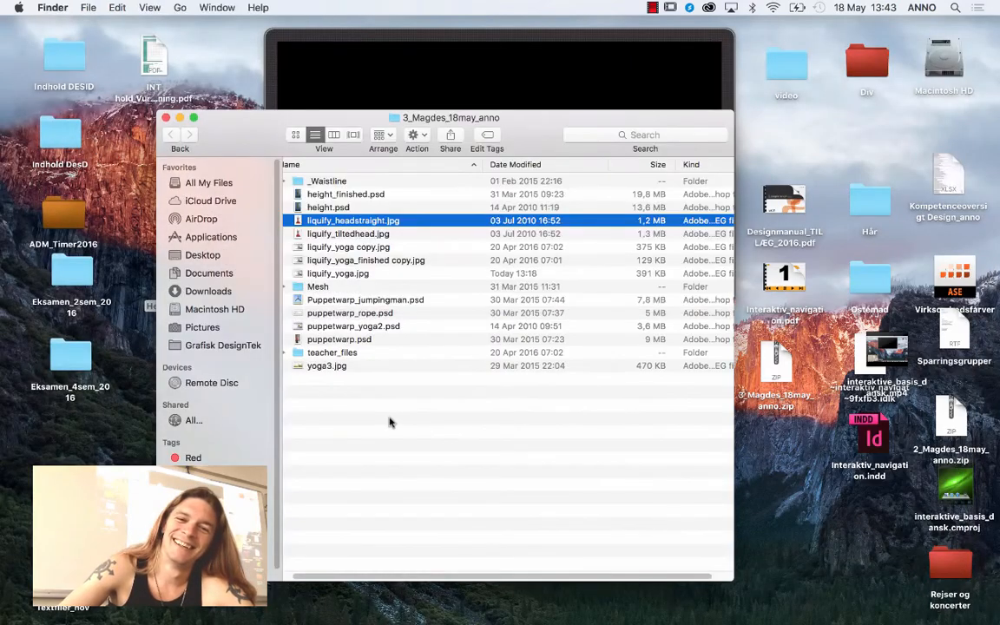
key("Down")
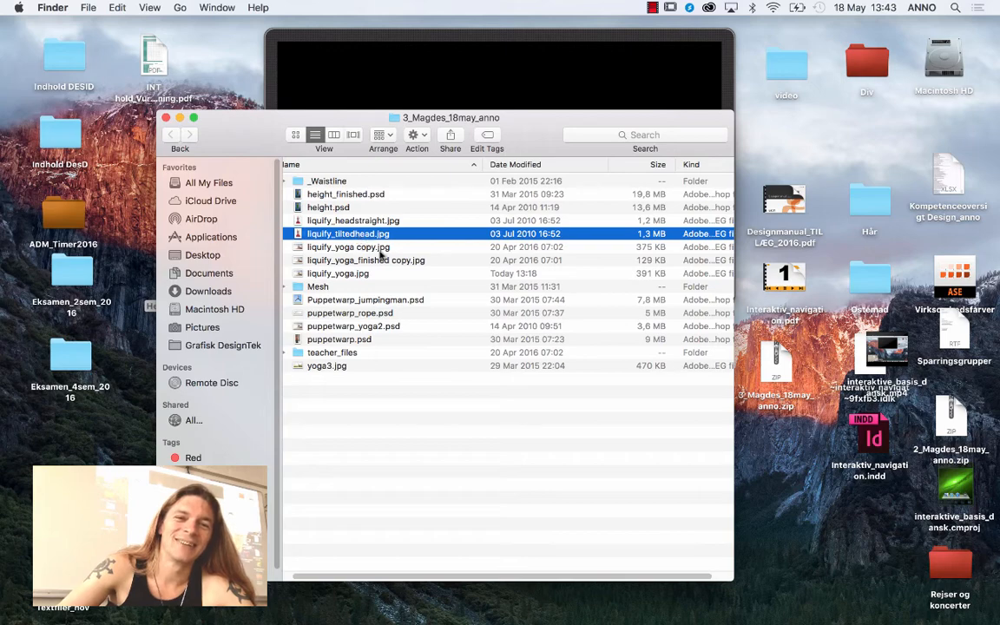
mouse_move(373, 235)
left_mouse_down()
mouse_move(300, 599)
mouse_move(261, 608)
mouse_move(248, 577)
mouse_move(238, 612)
left_mouse_up()
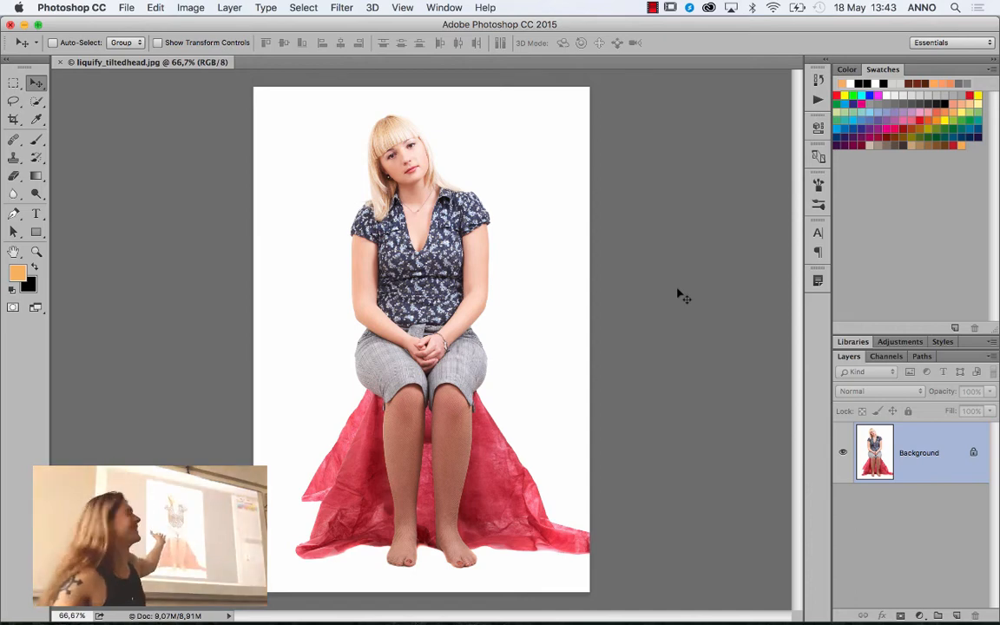
Load the desktop's Head upright.msh mesh onto the tilted-head photo in Liquify and cancel the filter.
left_click(127, 8)
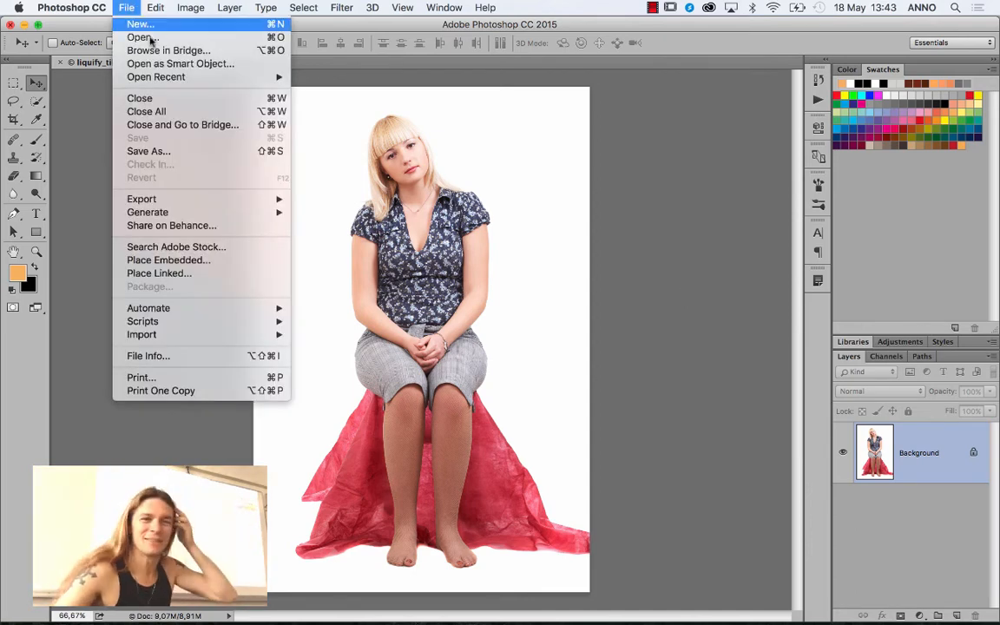
left_click(125, 7)
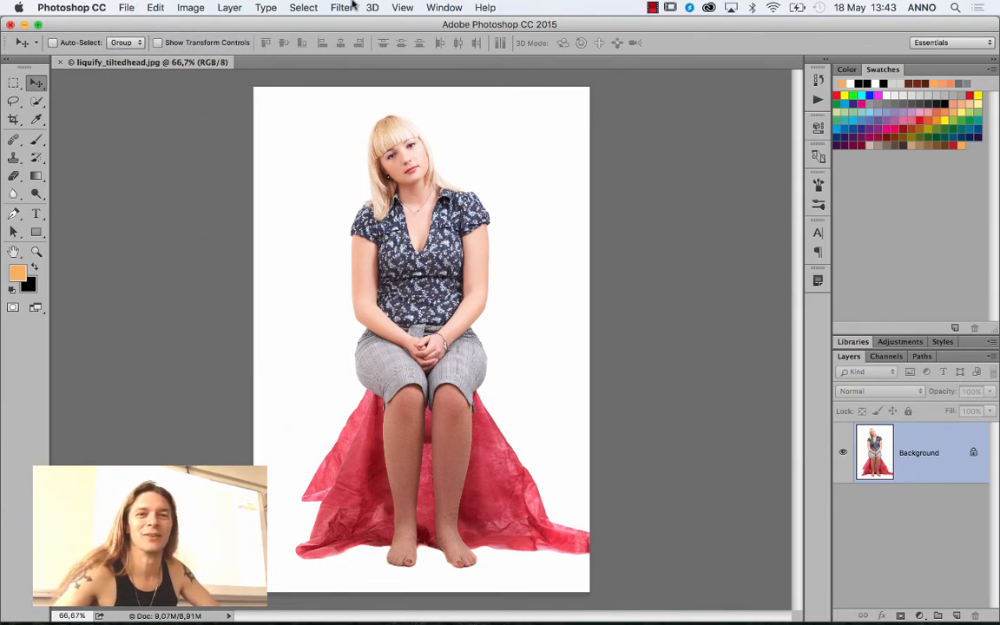
left_click(352, 7)
left_click(379, 123)
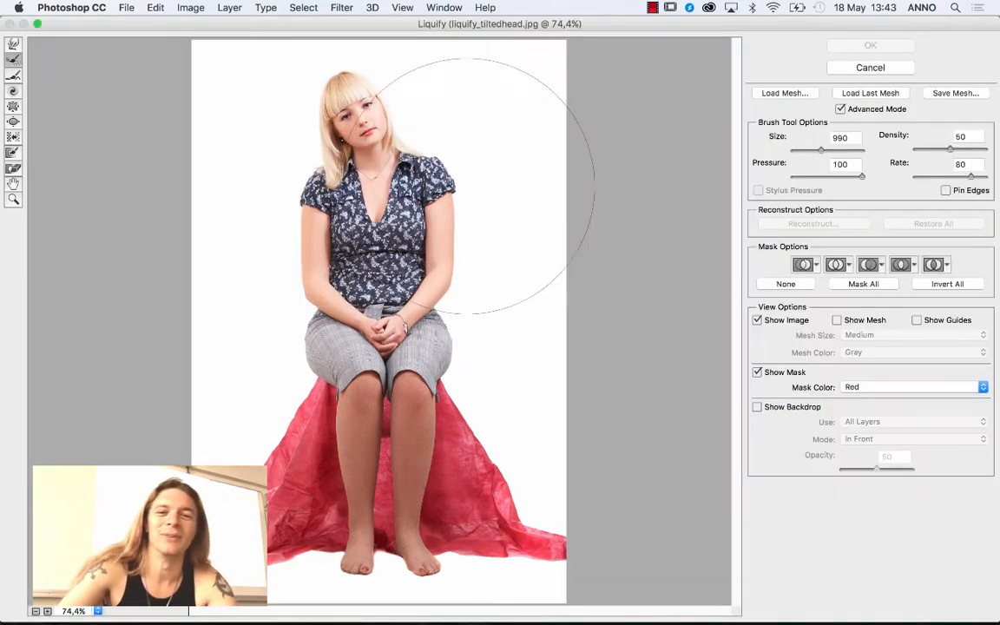
left_click(787, 94)
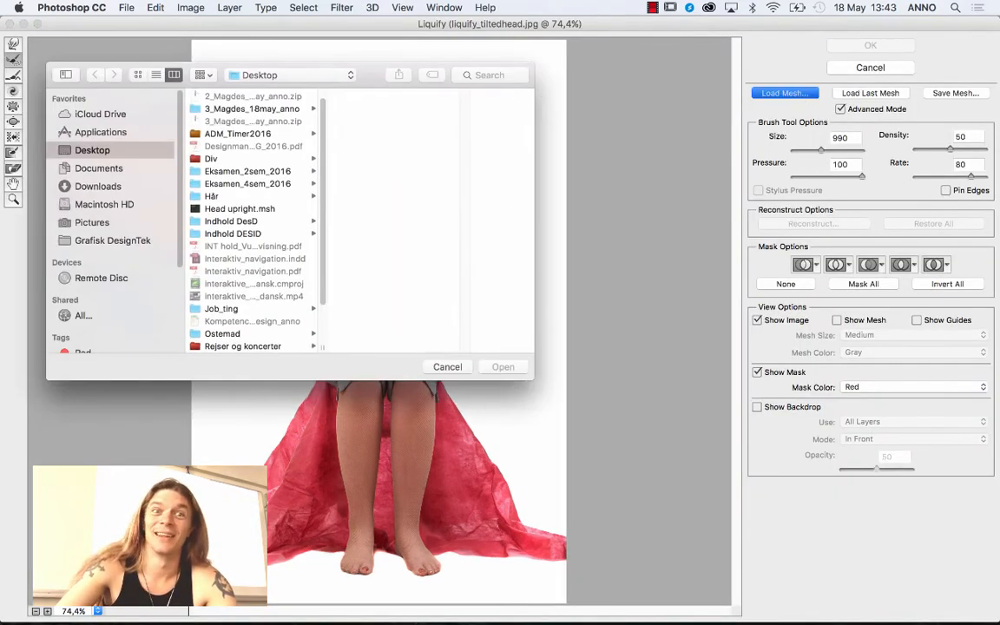
left_click_drag(392, 76, 835, 117)
left_click(658, 237)
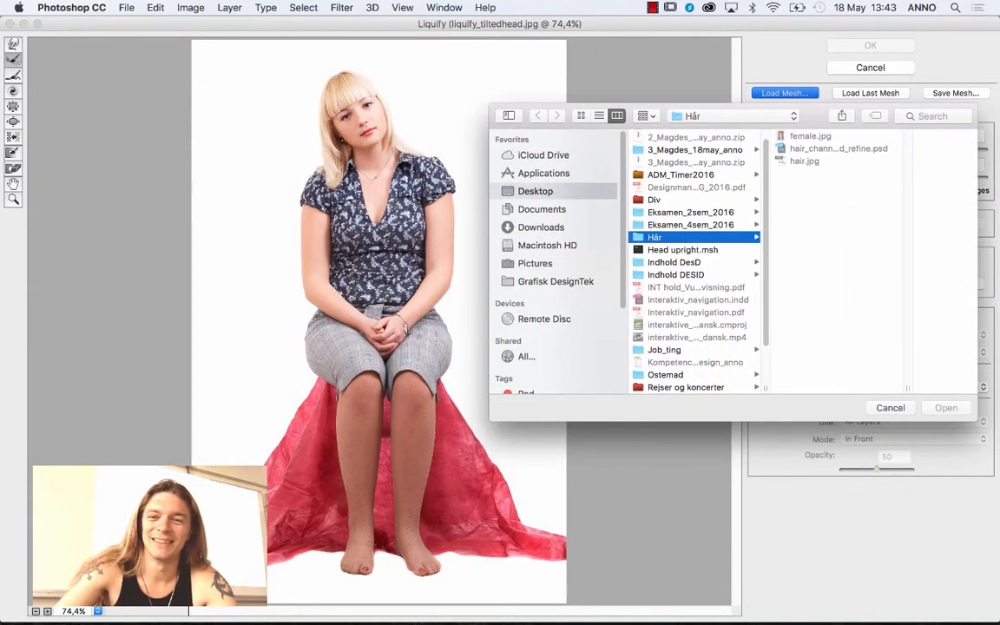
left_click(694, 251)
left_click(947, 408)
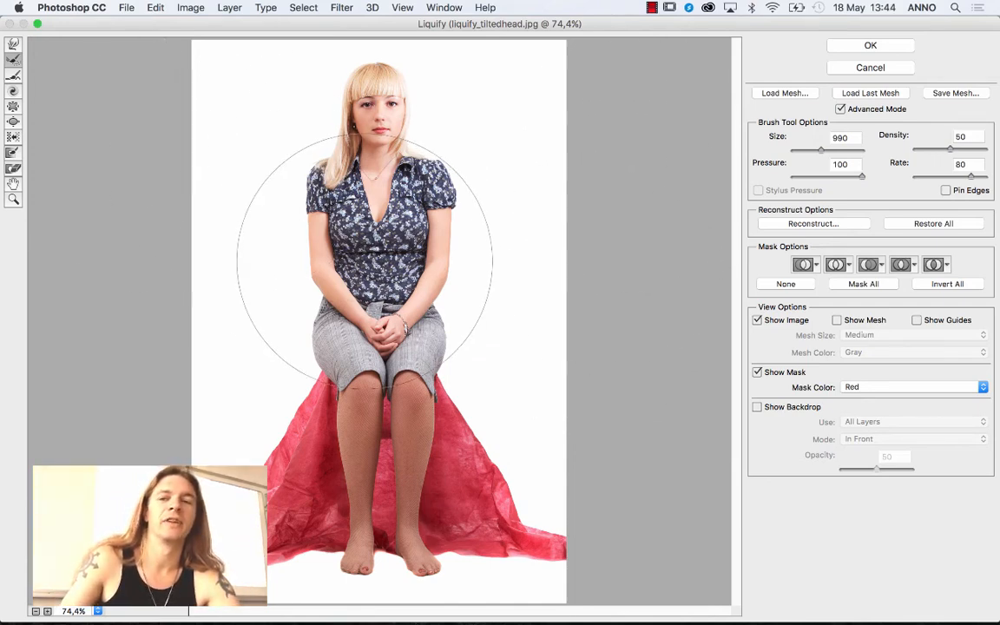
left_click(871, 67)
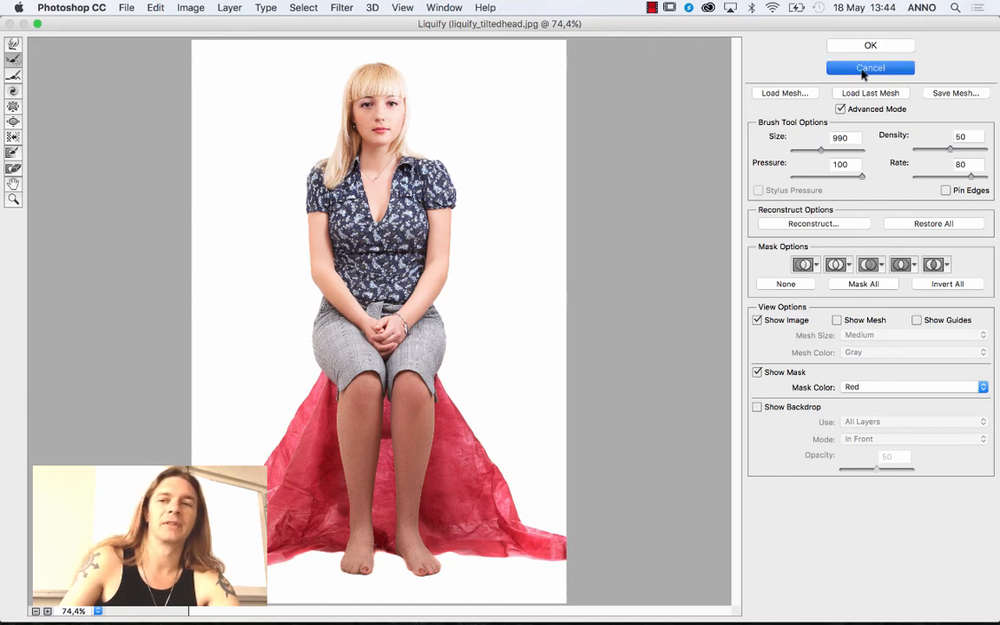
Reopen Liquify on the tilted-head photo, paint a trial Freeze Mask over her upper body with a 918 brush and thaw it completely.
left_click(351, 8)
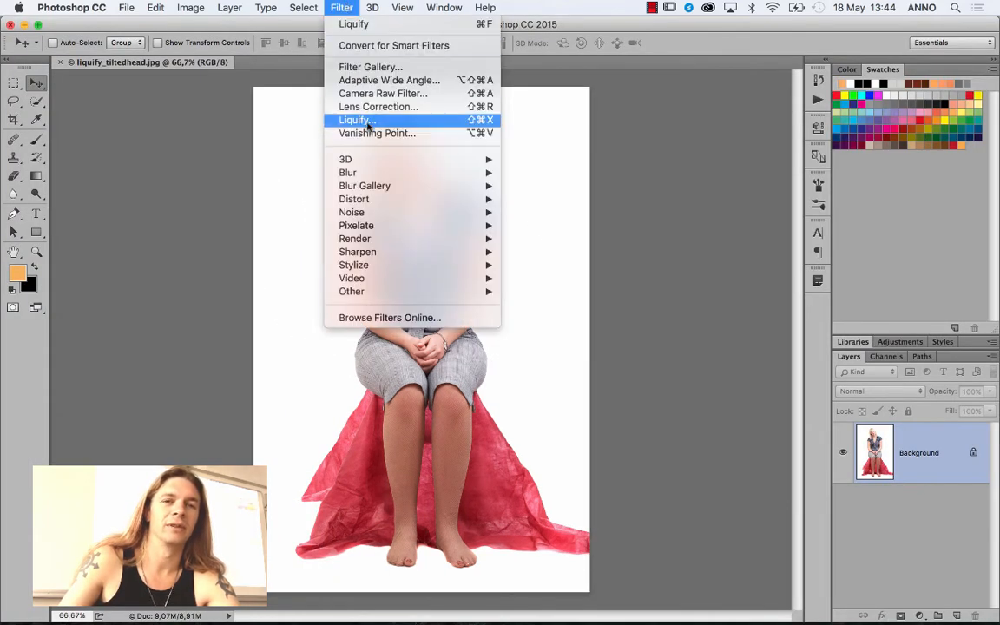
left_click(367, 126)
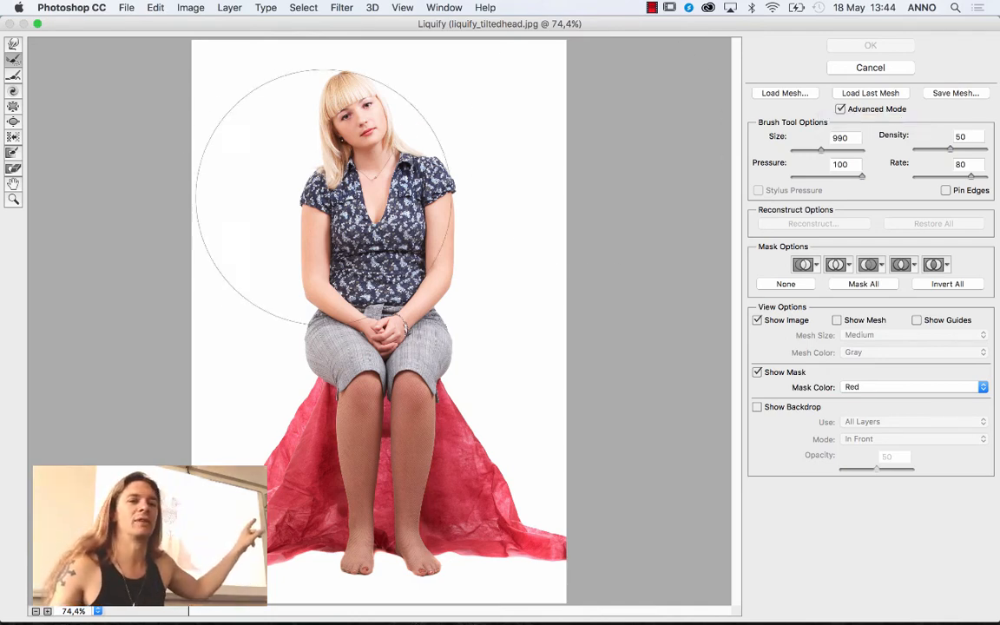
left_click(12, 153)
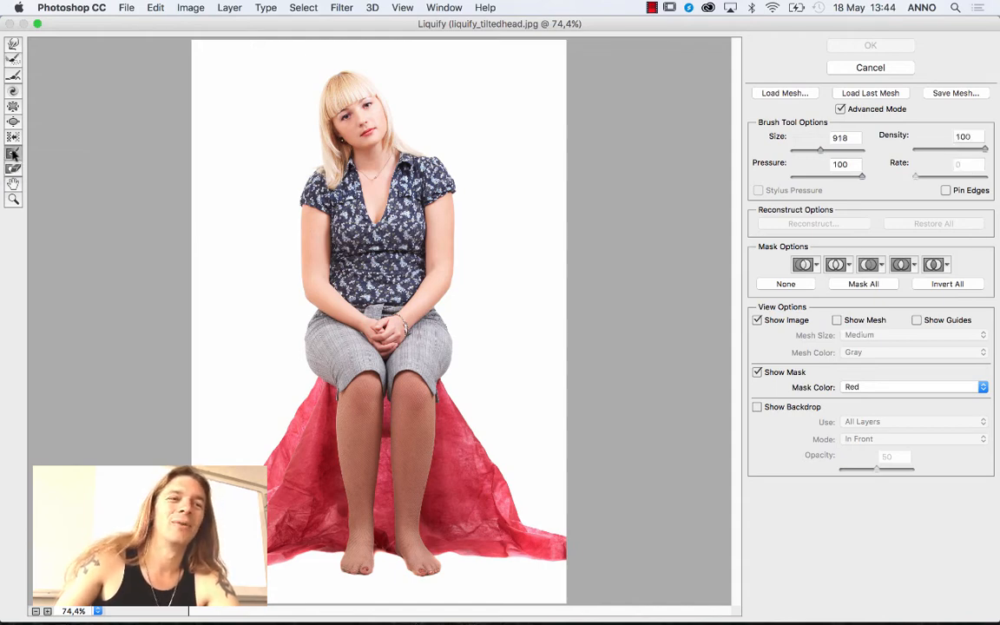
mouse_move(263, 174)
left_mouse_down()
mouse_move(469, 223)
mouse_move(380, 252)
mouse_move(246, 257)
left_mouse_up()
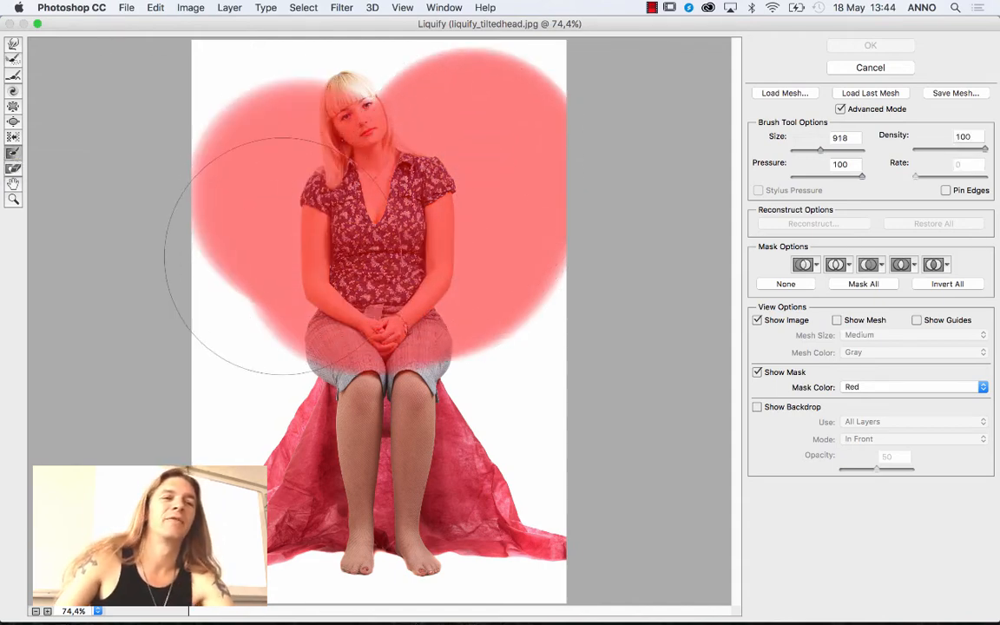
left_click(14, 169)
left_click_drag(469, 139, 134, 102)
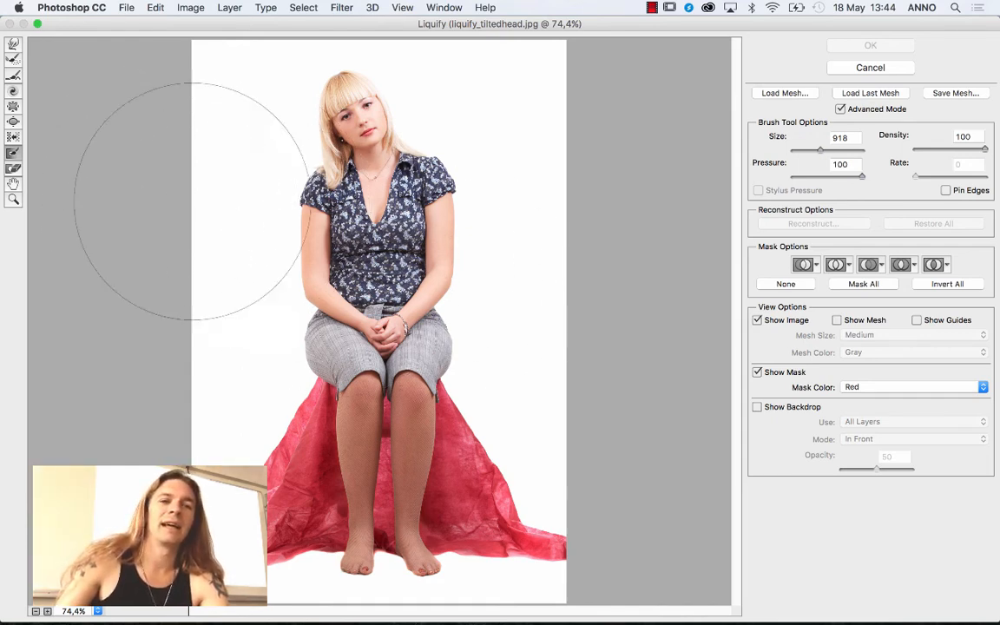
Freeze the woman's body, the cloth and the background around her head with the Freeze Mask tool at brush size 918.
left_click(13, 153)
mouse_move(295, 434)
left_mouse_down()
mouse_move(260, 471)
mouse_move(485, 489)
mouse_move(351, 525)
left_mouse_up()
mouse_move(395, 565)
left_mouse_down()
mouse_move(517, 495)
mouse_move(534, 432)
mouse_move(237, 446)
mouse_move(569, 401)
mouse_move(200, 370)
mouse_move(187, 348)
mouse_move(187, 291)
mouse_move(531, 334)
mouse_move(286, 264)
mouse_move(152, 250)
mouse_move(520, 301)
mouse_move(307, 300)
mouse_move(100, 217)
mouse_move(297, 323)
mouse_move(587, 262)
mouse_move(117, 178)
mouse_move(156, 168)
mouse_move(179, 234)
mouse_move(246, 263)
mouse_move(272, 293)
left_mouse_up()
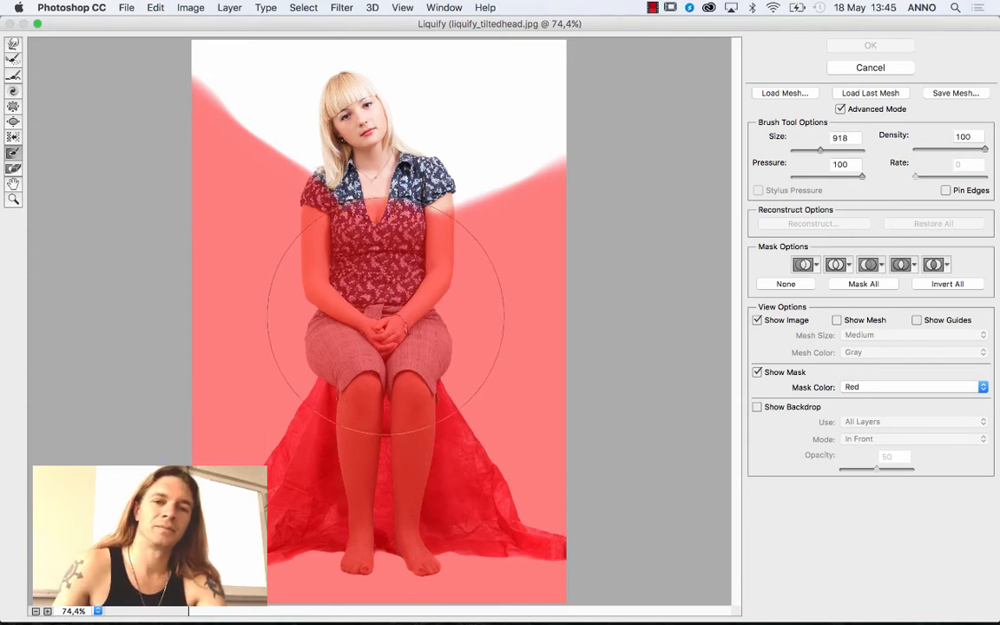
mouse_move(436, 312)
left_mouse_down()
mouse_move(491, 311)
mouse_move(532, 263)
mouse_move(523, 278)
mouse_move(497, 264)
mouse_move(517, 250)
mouse_move(547, 178)
mouse_move(549, 139)
mouse_move(561, 124)
mouse_move(549, 61)
mouse_move(559, 54)
left_mouse_up()
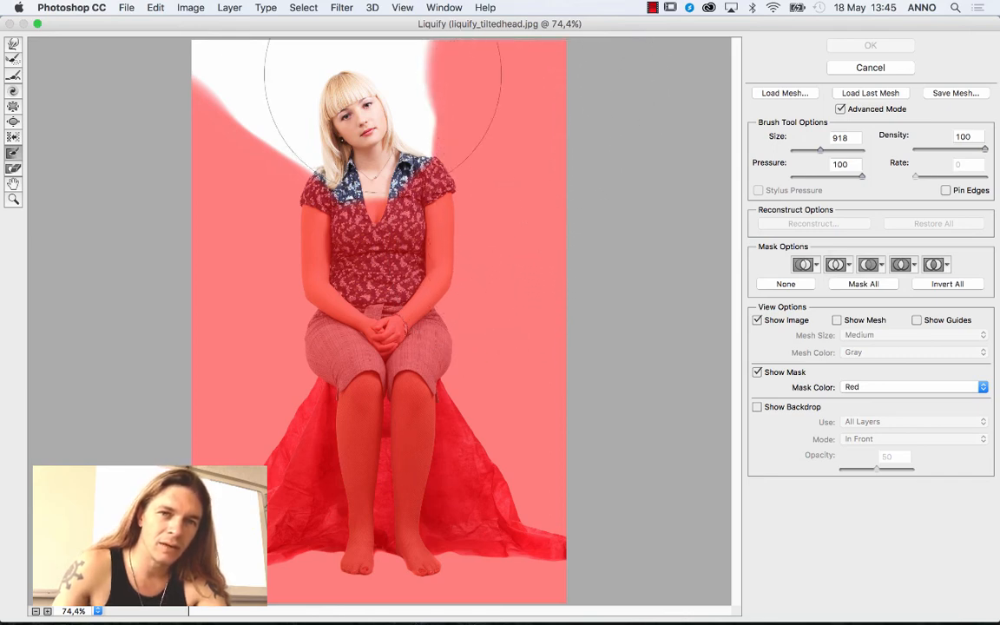
mouse_move(190, 162)
left_mouse_down()
mouse_move(139, 80)
mouse_move(165, 206)
mouse_move(184, 206)
mouse_move(203, 224)
mouse_move(196, 193)
mouse_move(261, 273)
mouse_move(330, 315)
mouse_move(265, 273)
mouse_move(328, 303)
mouse_move(365, 305)
mouse_move(465, 263)
mouse_move(440, 346)
mouse_move(397, 340)
left_mouse_up()
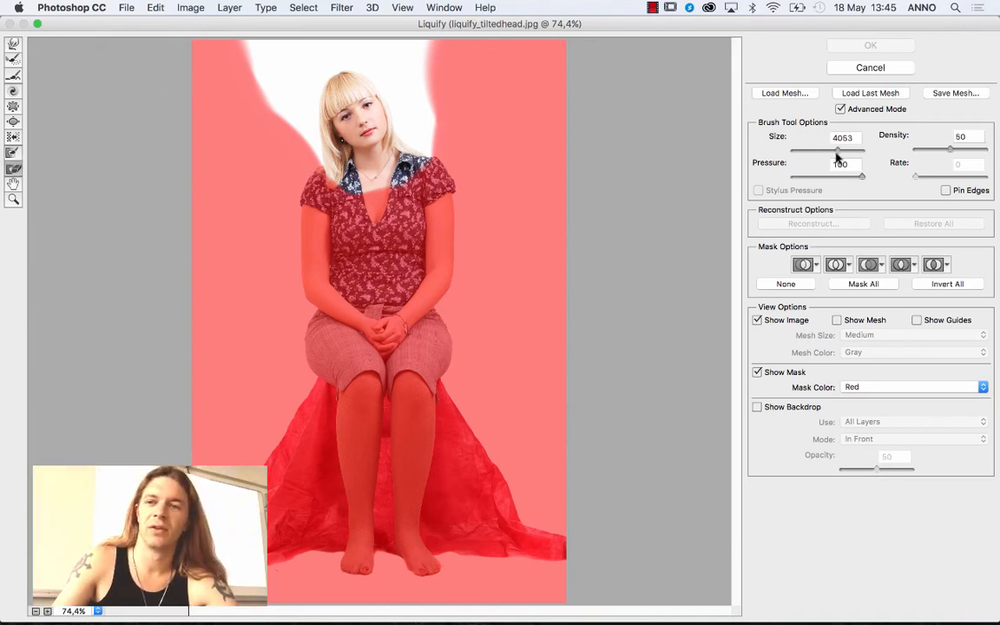
Thaw the mask beside the head with an 1146 Thaw Mask brush and undo the stroke.
left_click_drag(824, 157, 821, 157)
left_click_drag(493, 86, 517, 120)
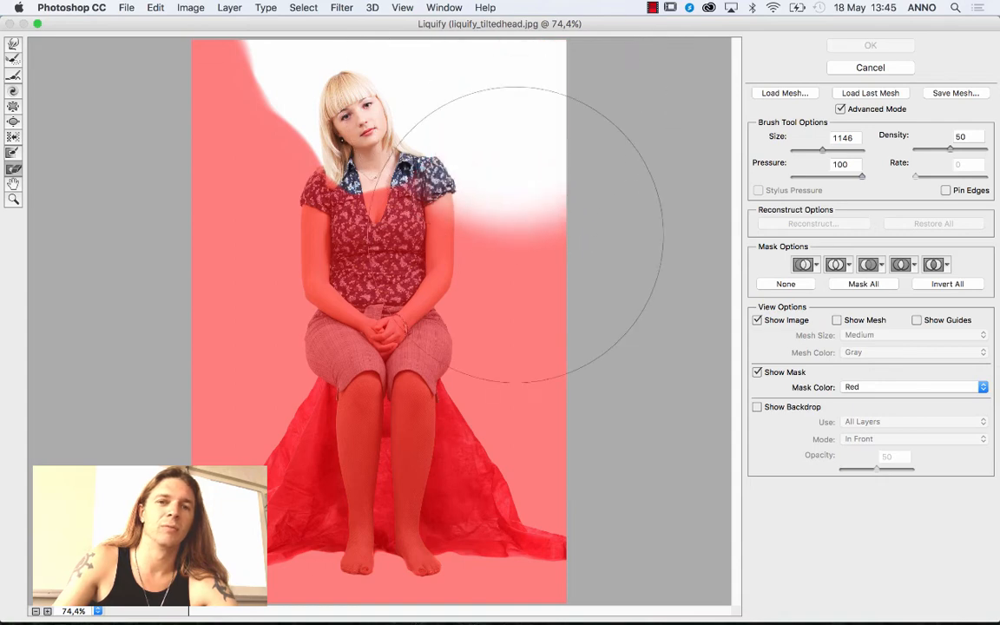
key("super+z")
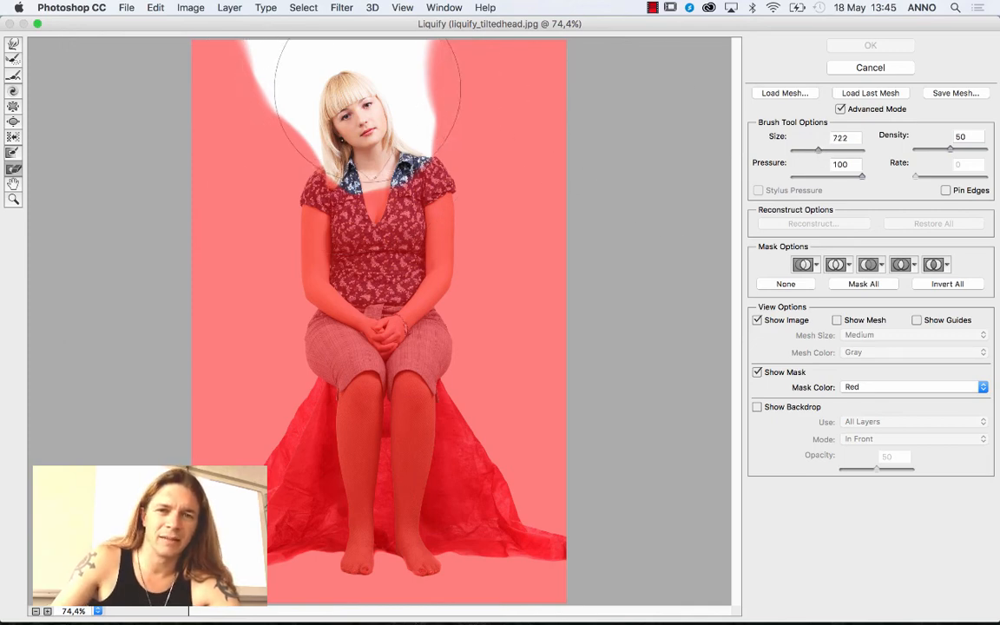
Thaw the mask diagonally above both shoulders with a 722 Thaw Mask brush, widening the free area around the head.
mouse_move(349, 94)
left_mouse_down()
mouse_move(406, 76)
mouse_move(413, 87)
mouse_move(499, 35)
left_mouse_up()
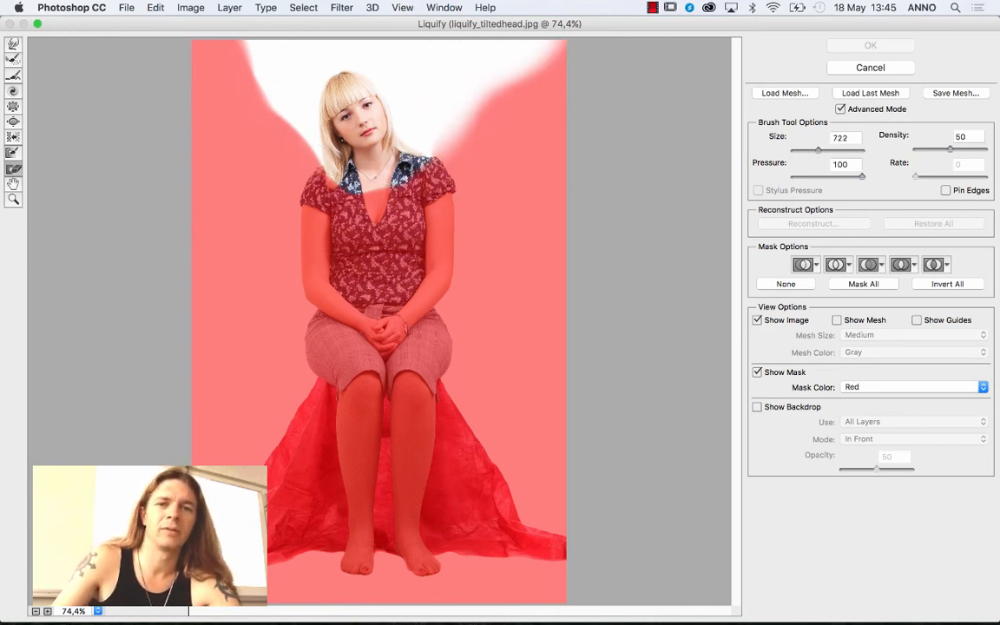
key("super+z")
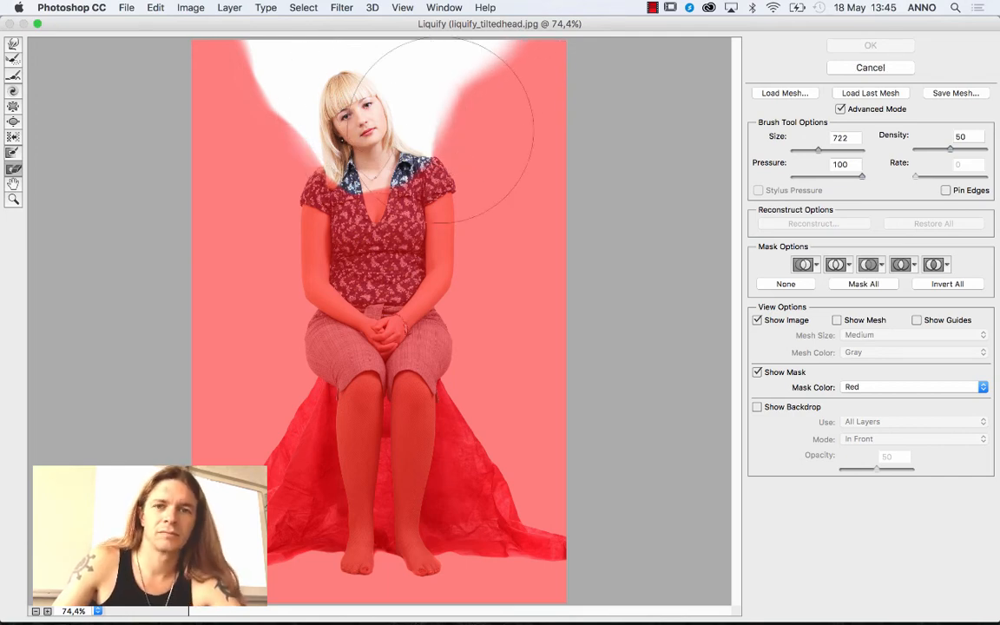
left_click_drag(354, 103, 191, 5)
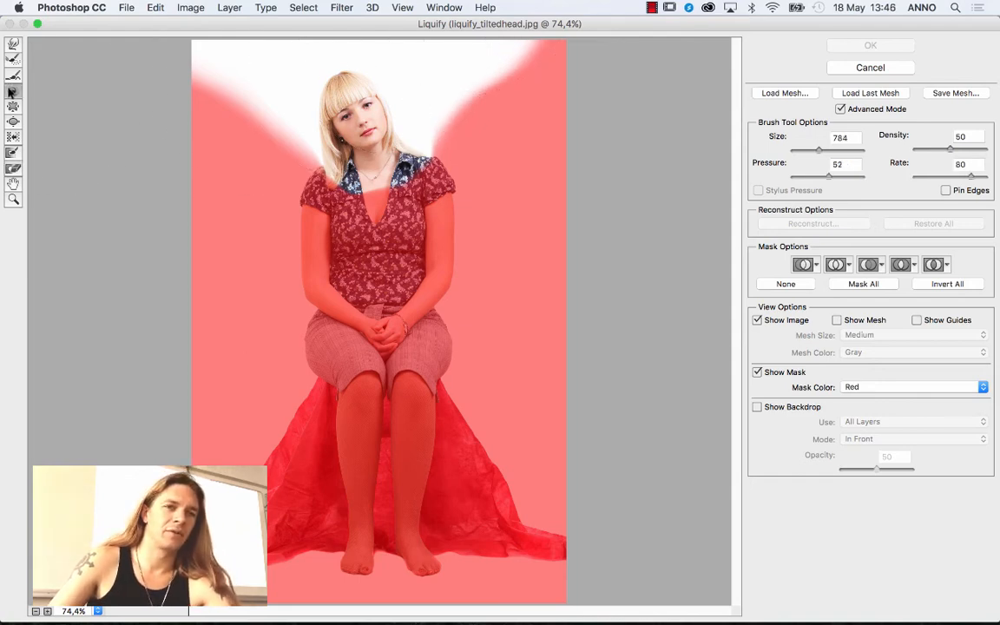
Rotate the unfrozen head clockwise until it is upright with the Twirl Clockwise tool at brush size 784.
left_click(373, 133)
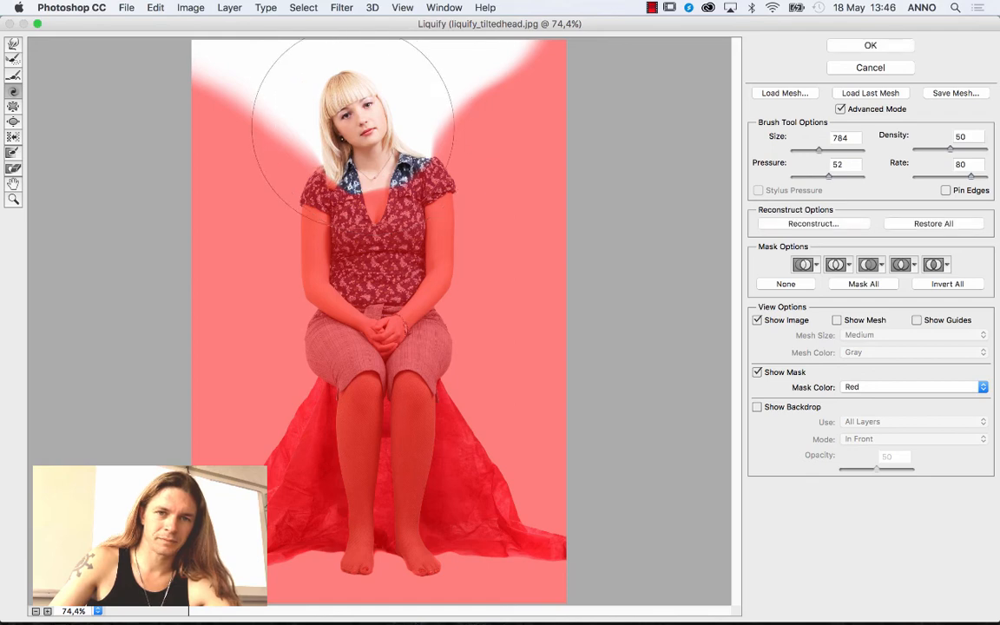
left_click(364, 135)
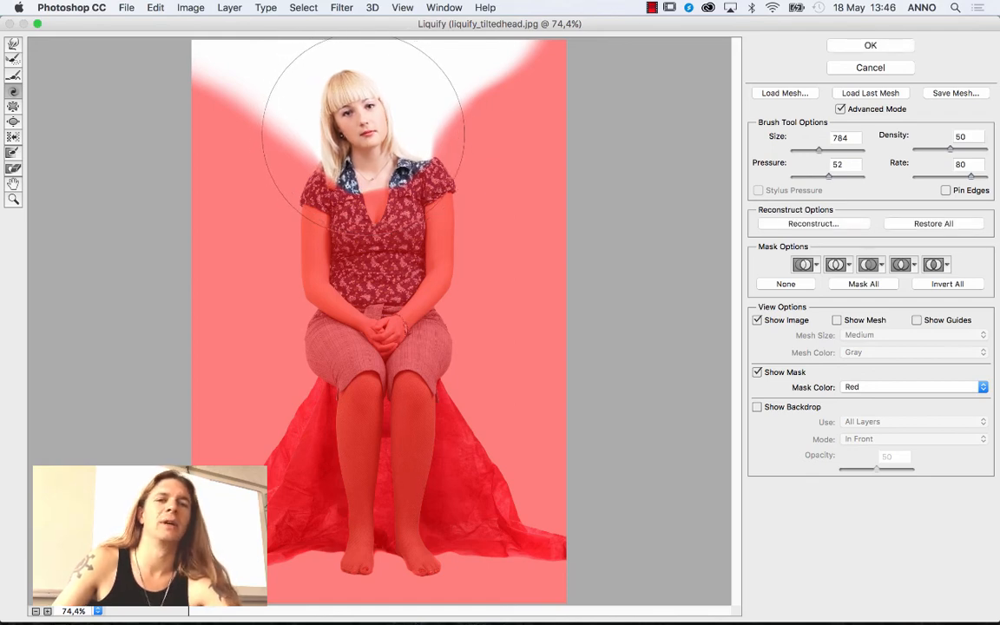
left_click_drag(363, 137, 364, 134)
key("alt")
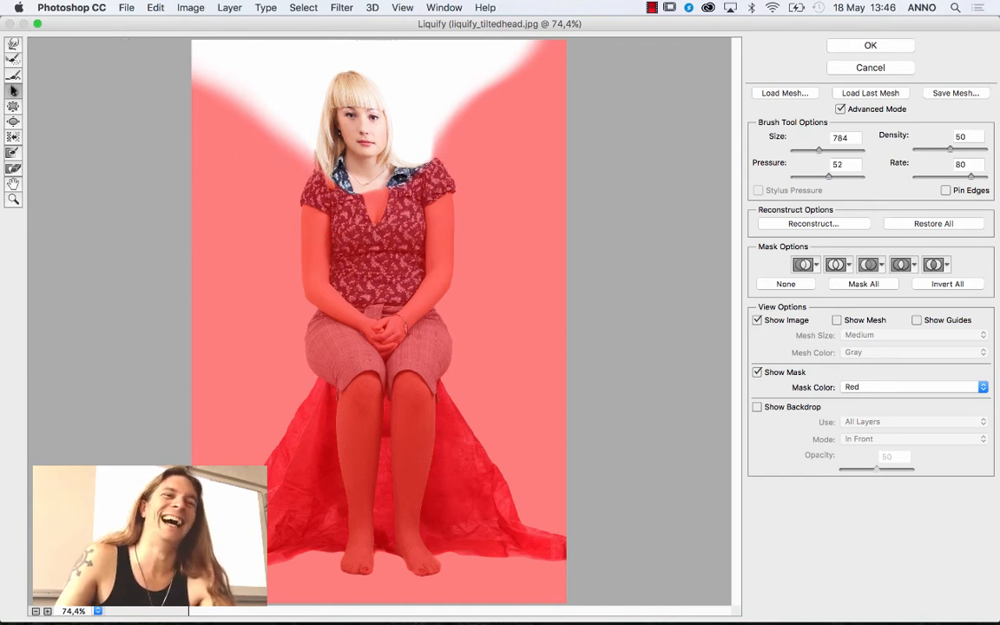
Push the head sideways with a 1933 Forward Warp brush and return it to its original tilt with the Reconstruct tool at size 990.
left_click(14, 57)
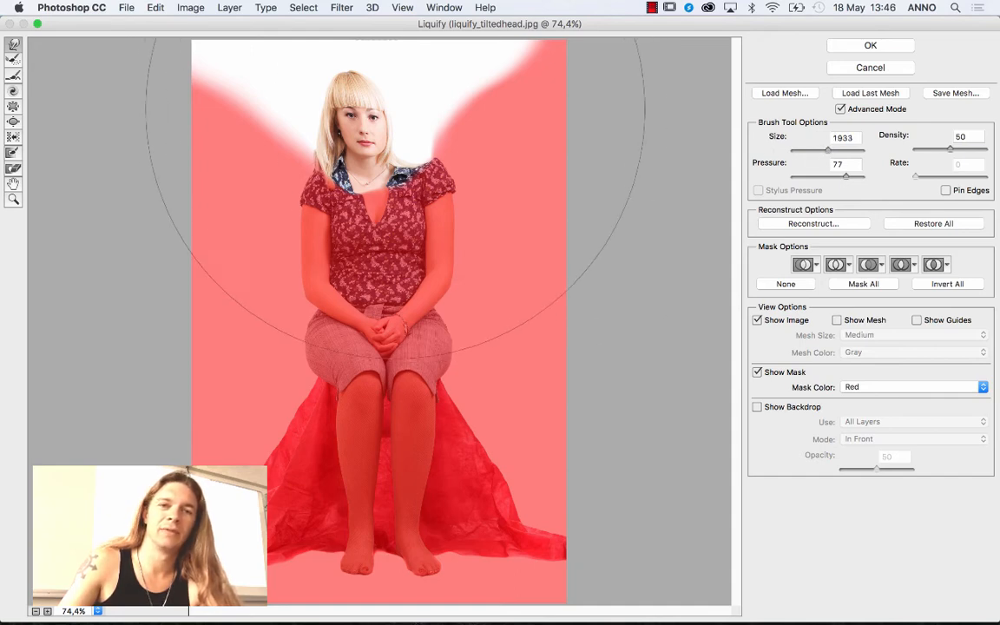
left_click_drag(375, 106, 402, 110)
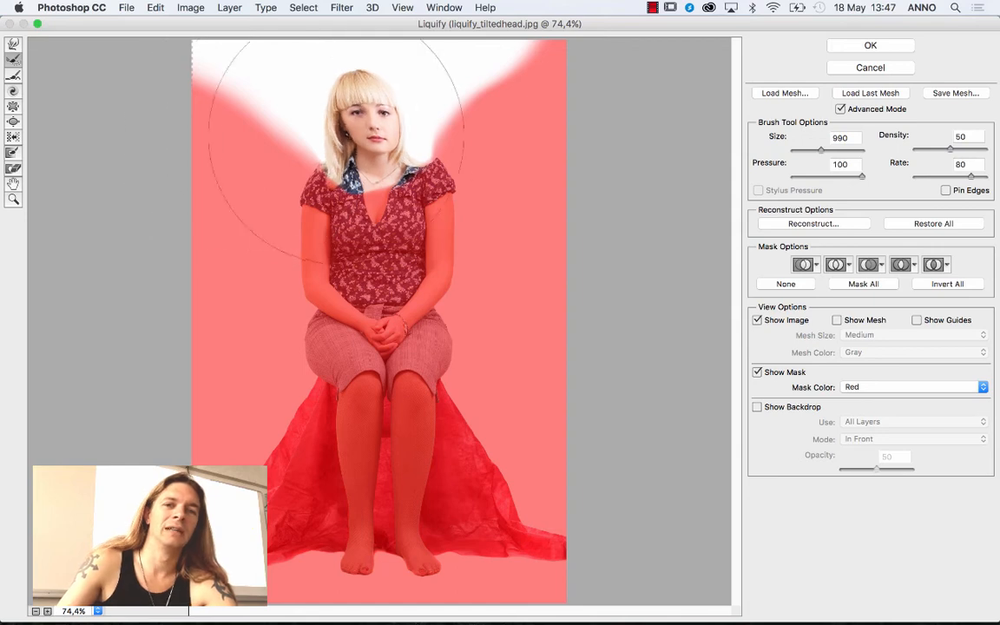
left_click_drag(337, 134, 311, 139)
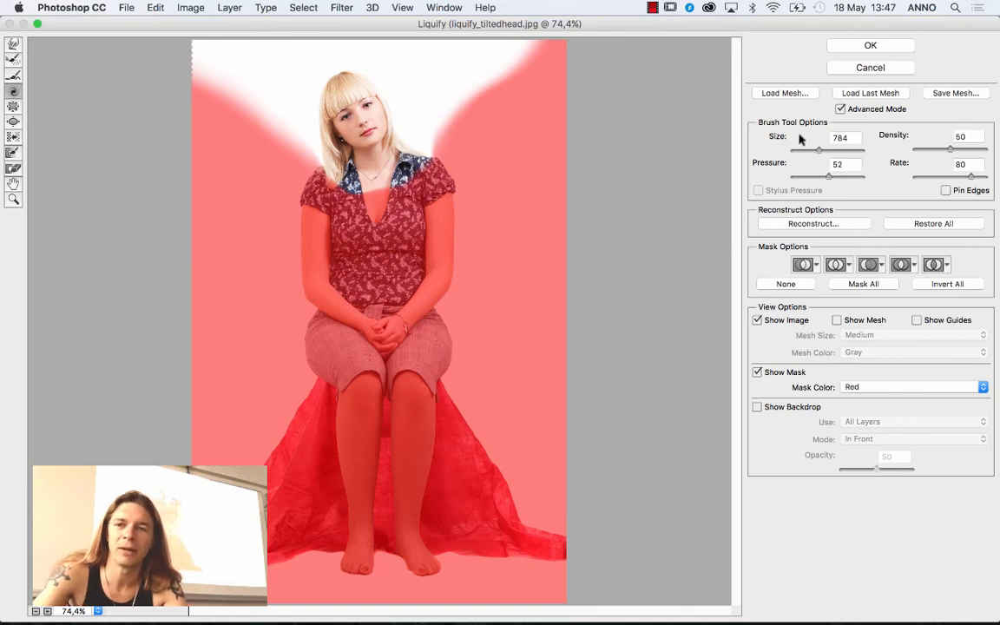
Set the Twirl Clockwise brush size to 1410 and twirl the tilted head upright again.
left_click_drag(817, 152, 825, 152)
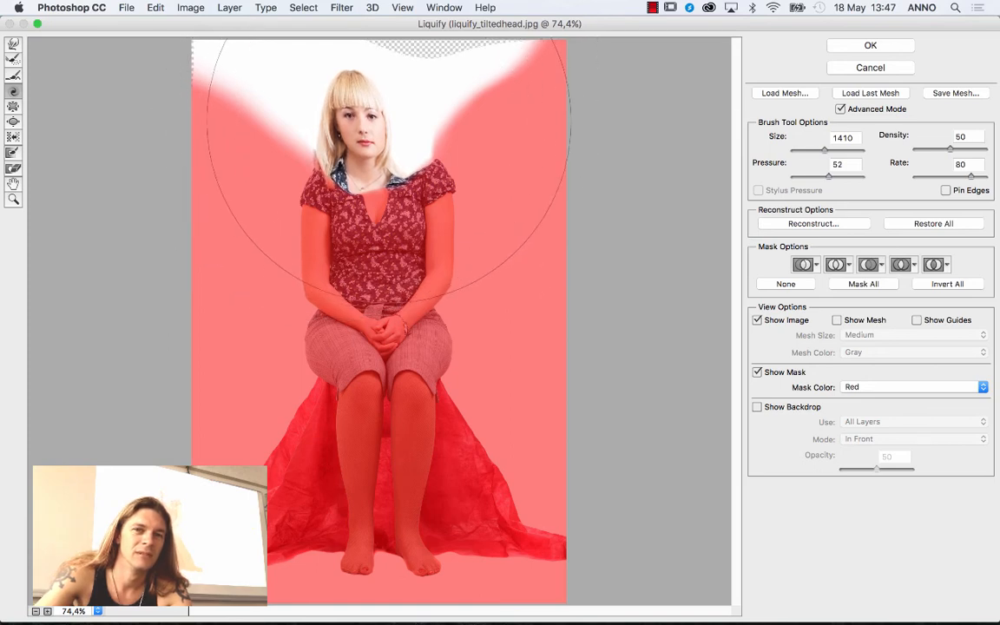
Shift the upright head to the right with the Forward Warp tool at brush size 1933 and apply the Liquify result.
left_click(12, 45)
mouse_move(311, 115)
left_mouse_down()
mouse_move(359, 116)
mouse_move(391, 136)
left_mouse_up()
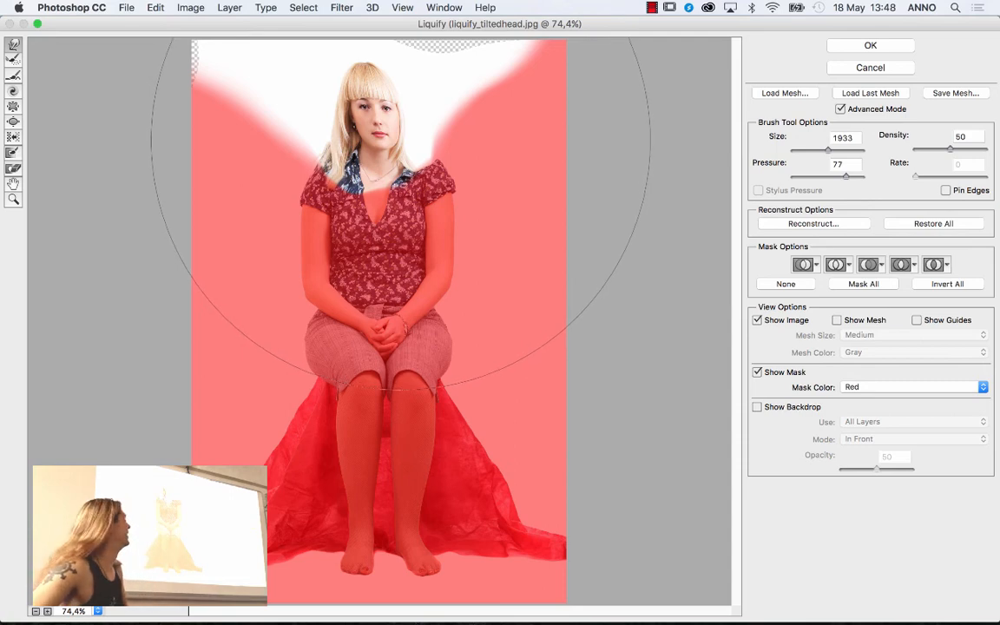
left_click_drag(396, 144, 406, 143)
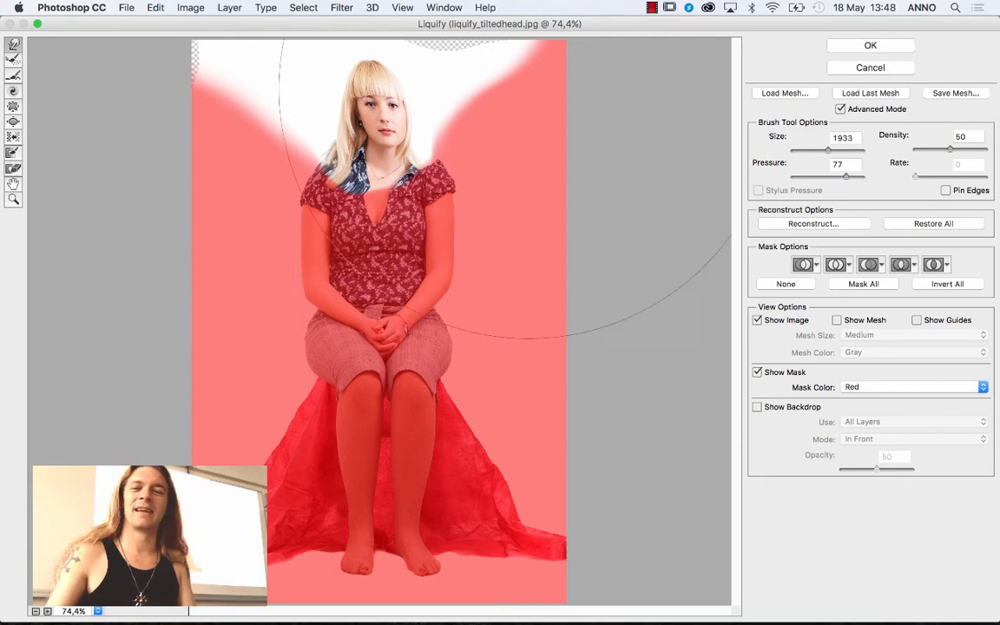
left_click(844, 44)
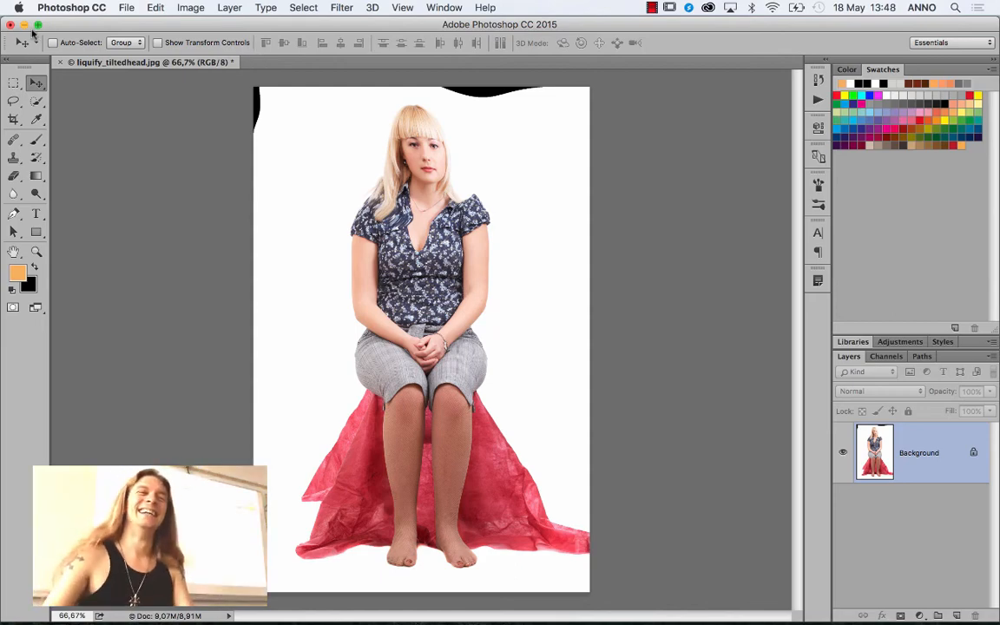
Switch to Finder and open liquify_headstraight.jpg from the 3_Magdes_18may_anno folder in Photoshop.
key("super+h")
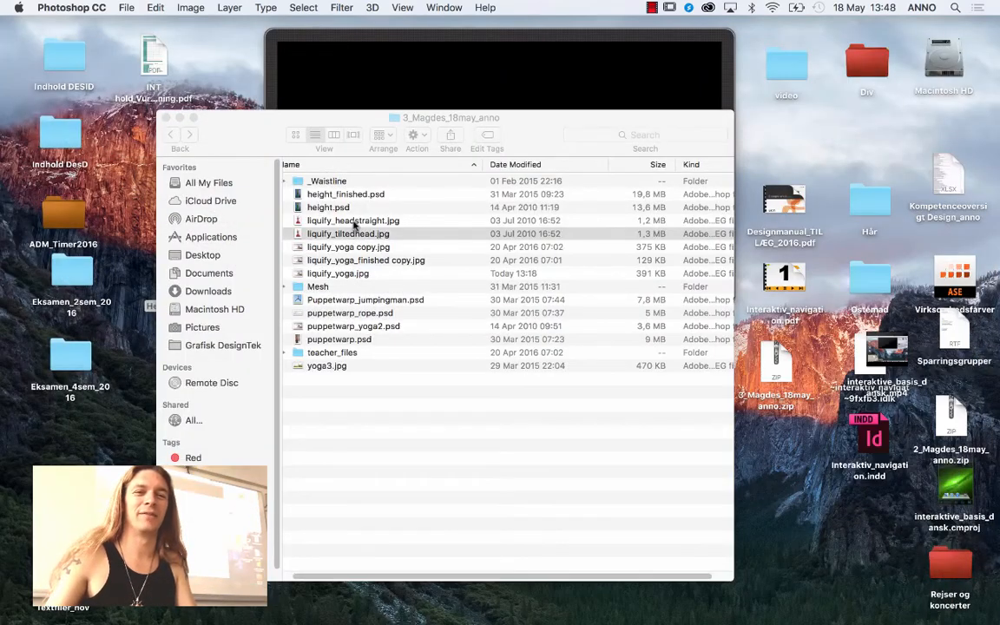
mouse_move(336, 220)
left_mouse_down()
mouse_move(317, 213)
mouse_move(261, 547)
mouse_move(236, 611)
left_mouse_up()
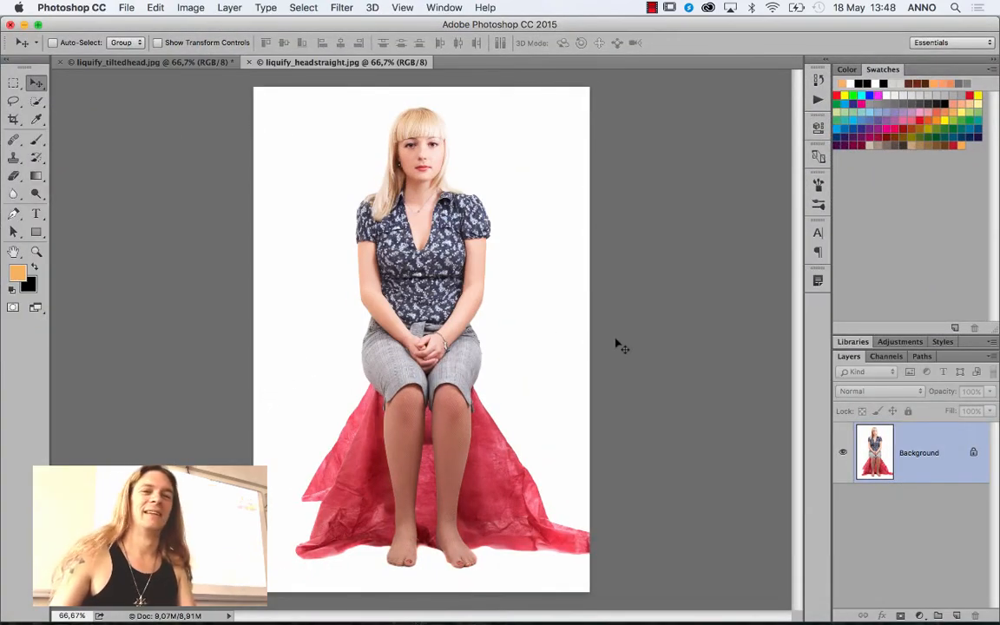
Examine the face and both eyes of the straight-head photo up close, finishing with the whole image in view.
left_click(35, 252)
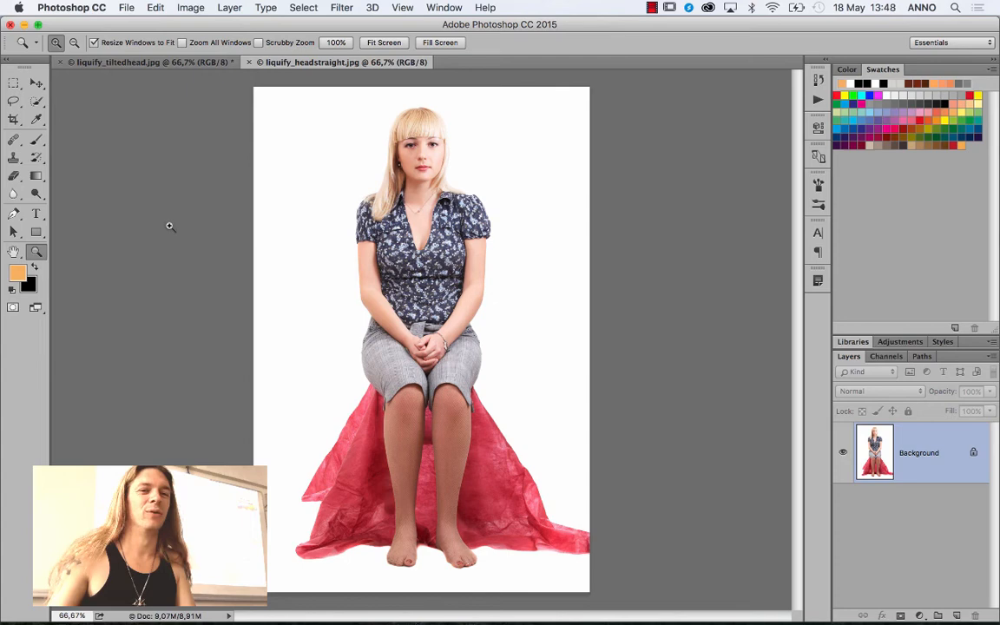
left_click(407, 161)
left_click(419, 172)
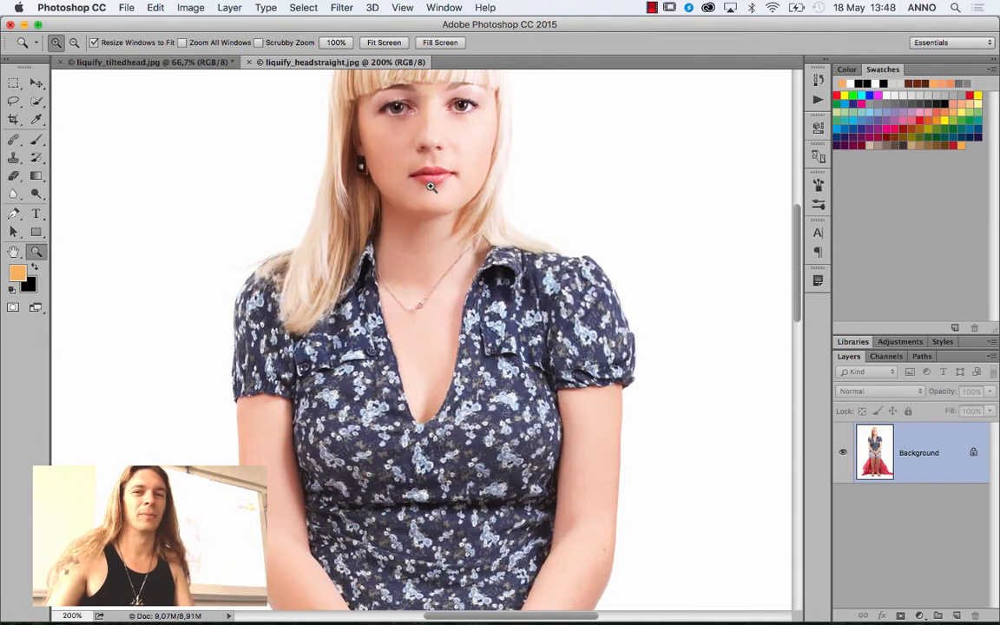
scroll(431, 186, "up", 3)
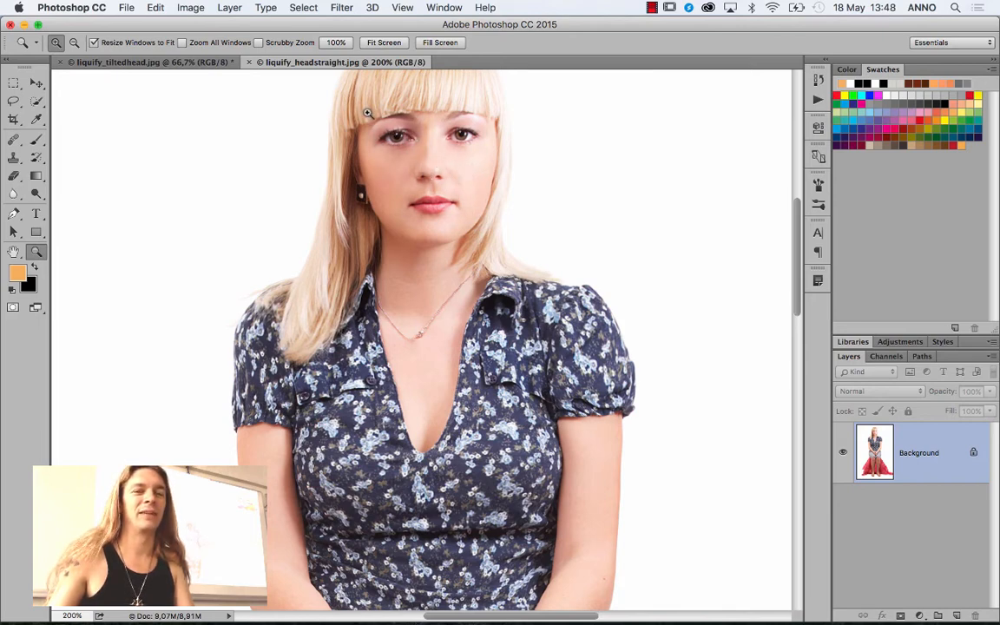
left_click_drag(367, 113, 449, 189)
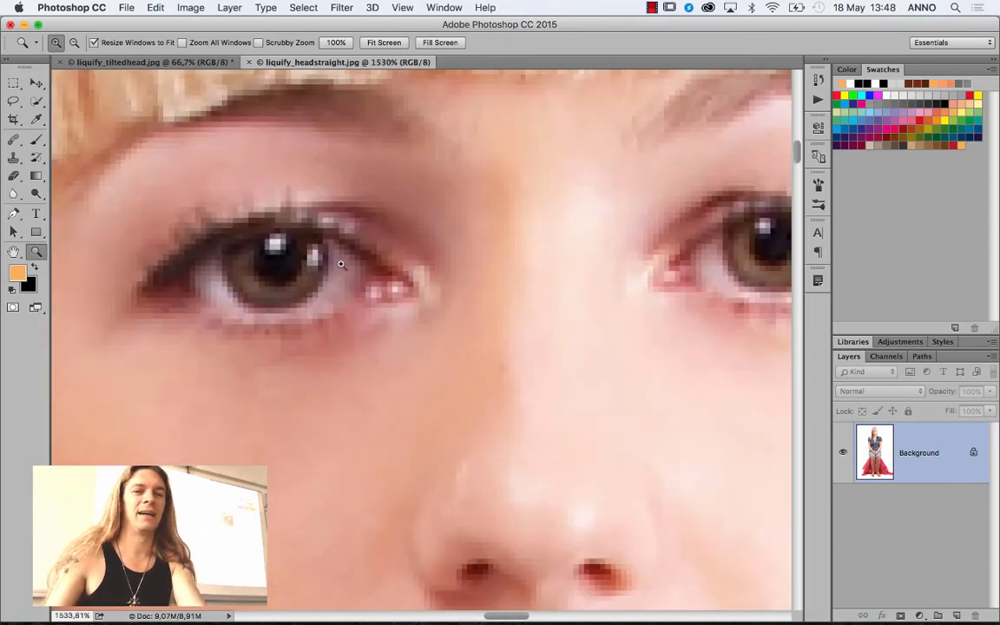
left_click_drag(382, 252, 286, 263)
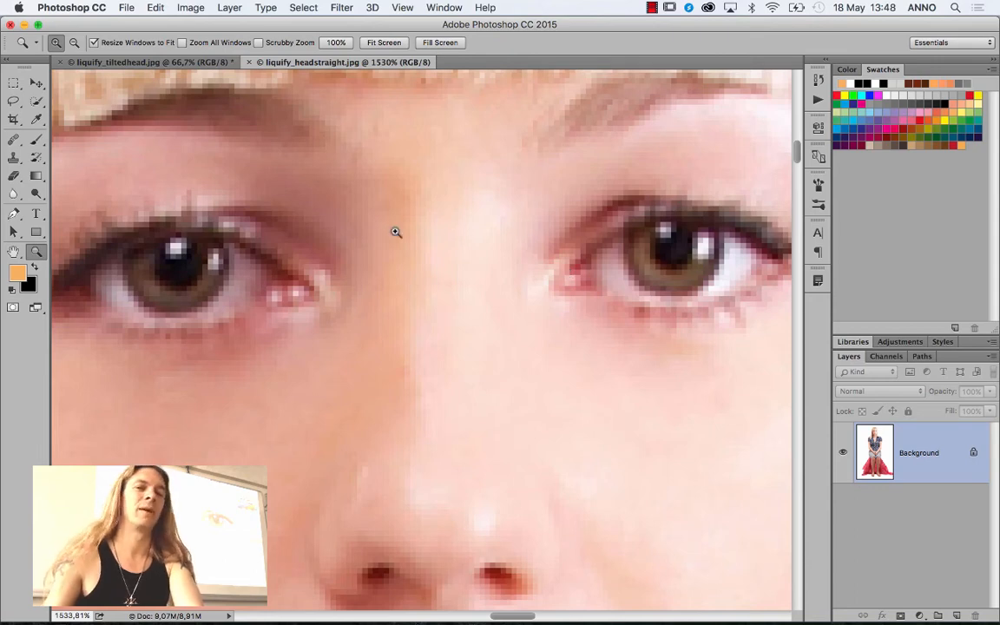
key("super+minus")
key("super+minus")
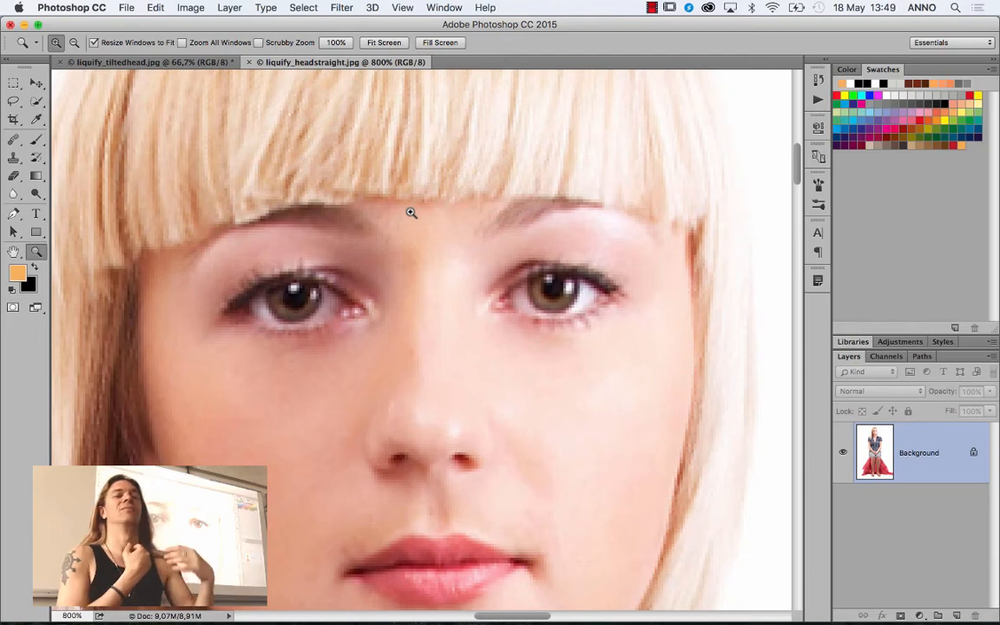
key("super+0")
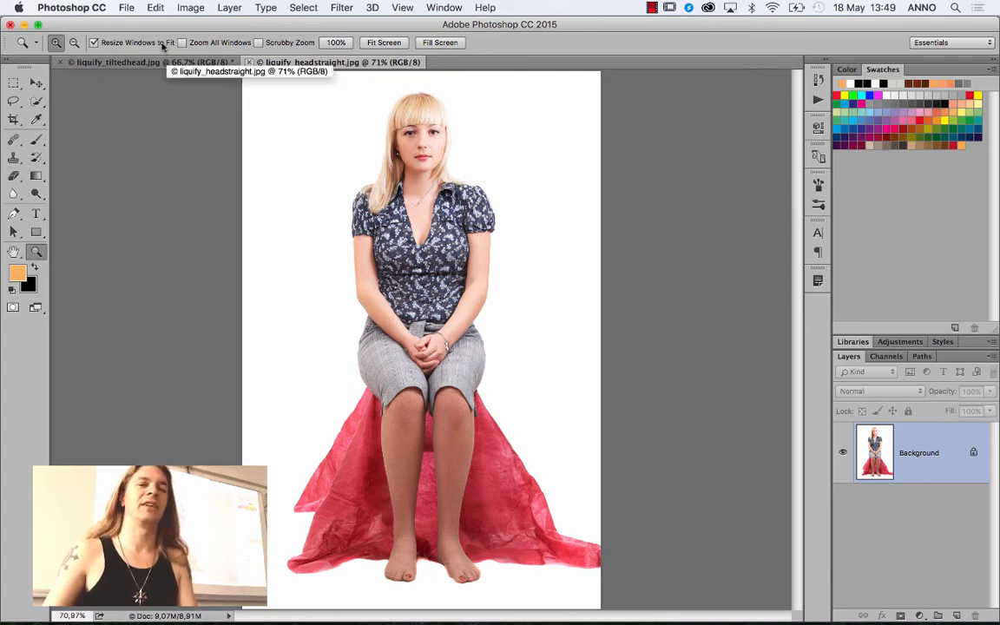
Switch to Finder, look through the files in the _Waistline folder and open waistline02.jpg in Photoshop.
left_click(24, 24)
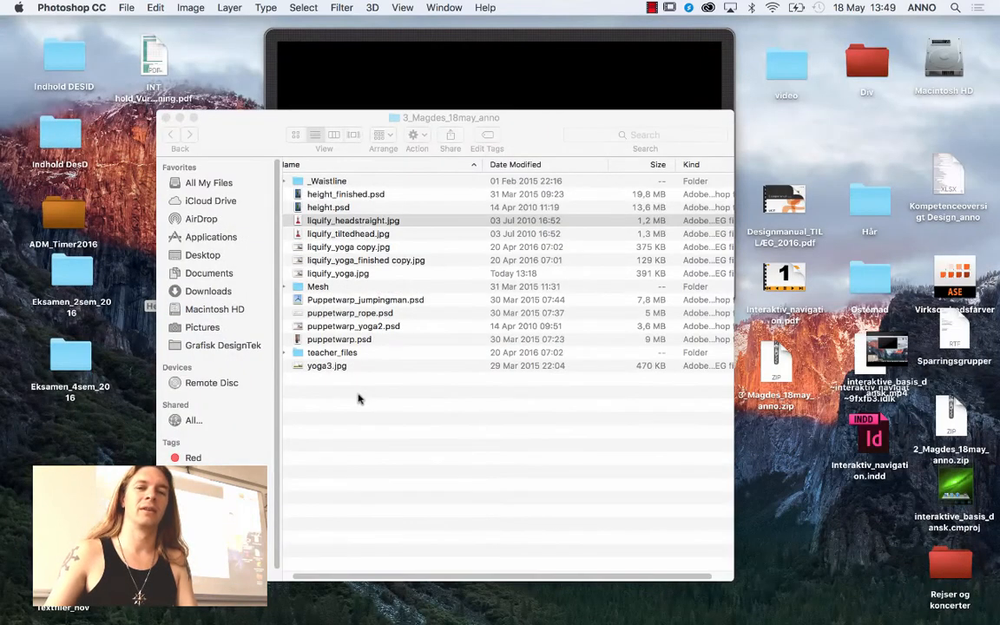
left_click(330, 181)
double_click(331, 183)
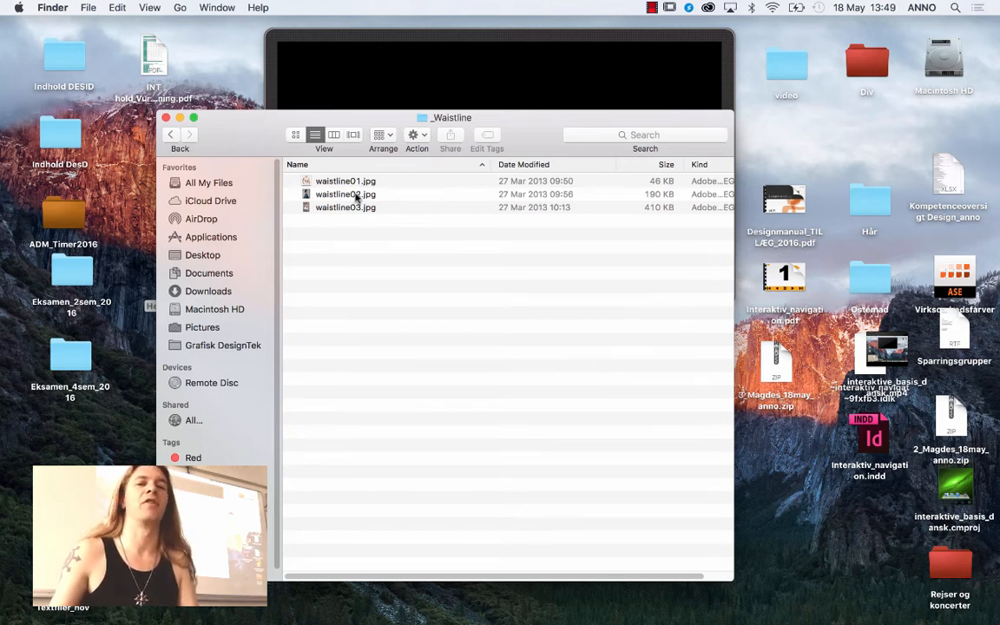
left_click(356, 197)
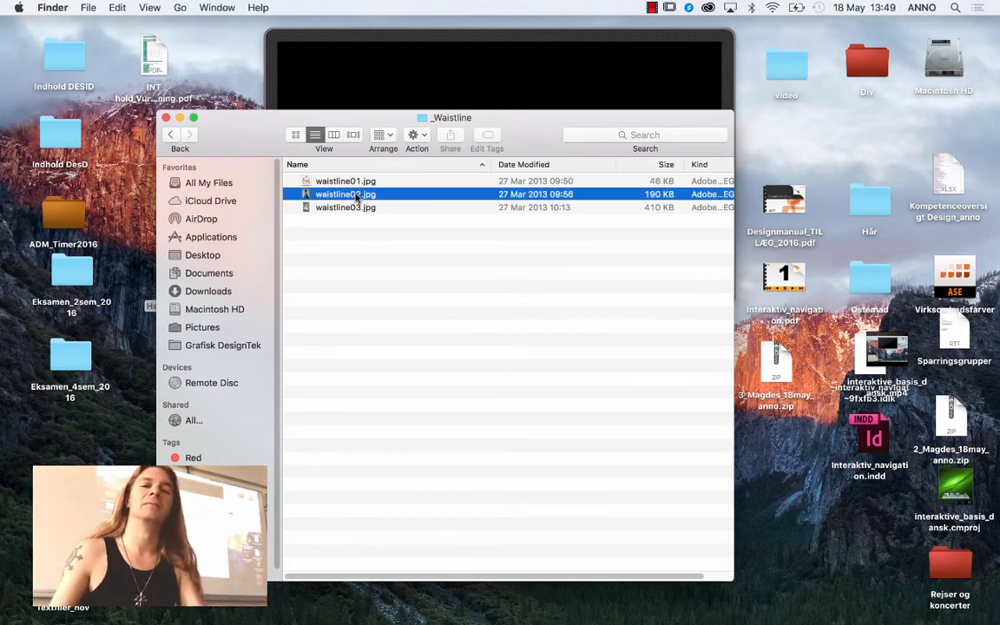
left_click(348, 183)
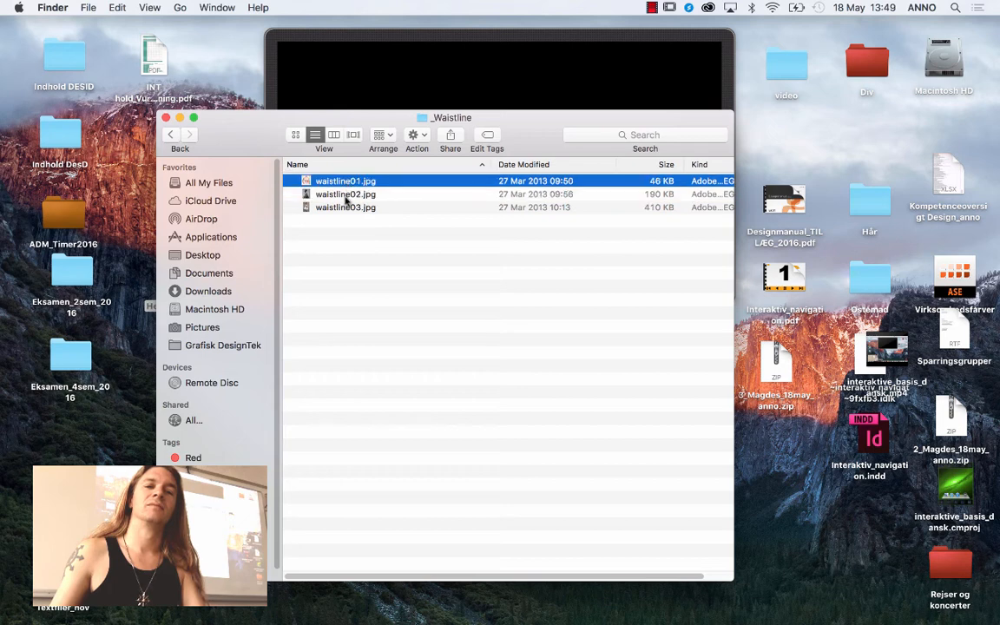
left_click(346, 197)
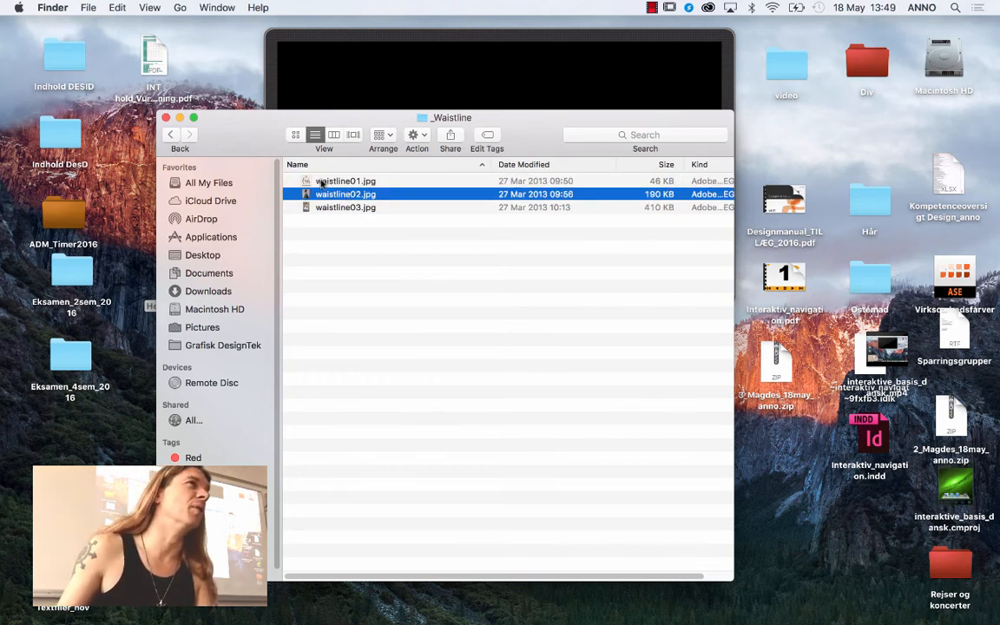
left_click(326, 182)
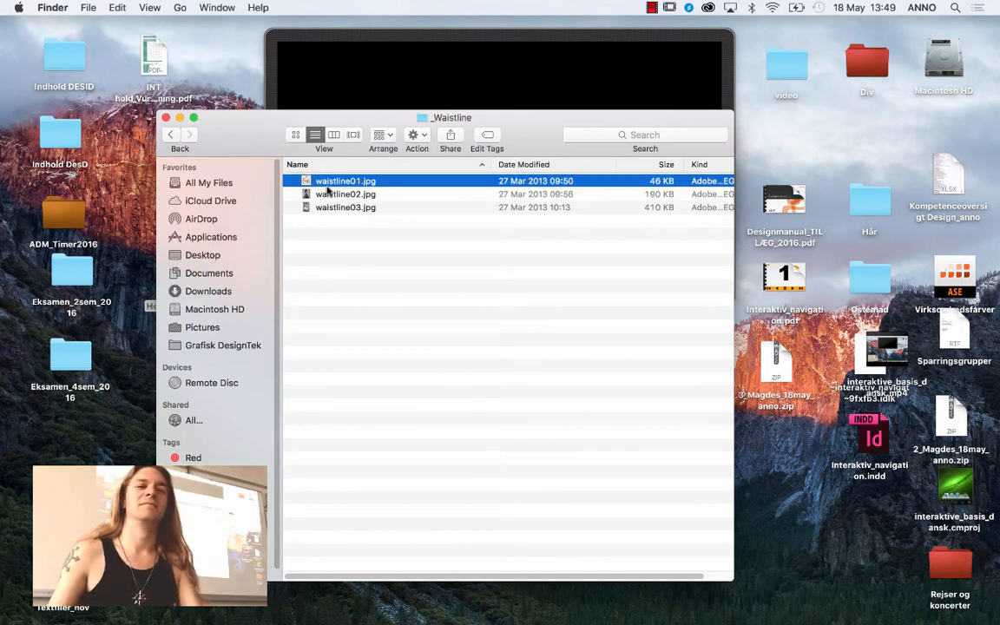
left_click(343, 196)
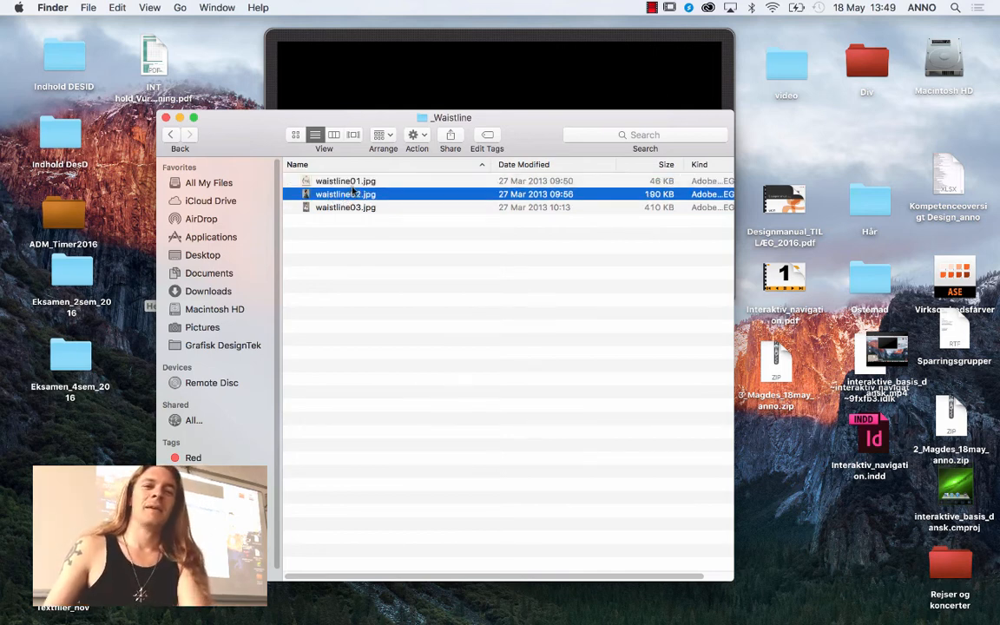
left_click(355, 182)
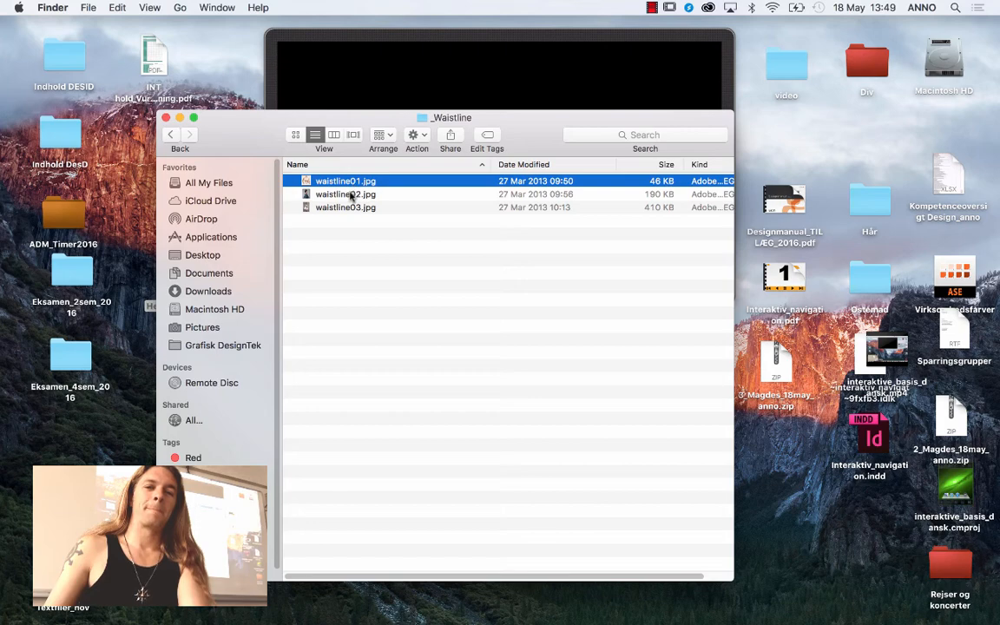
left_click(343, 194)
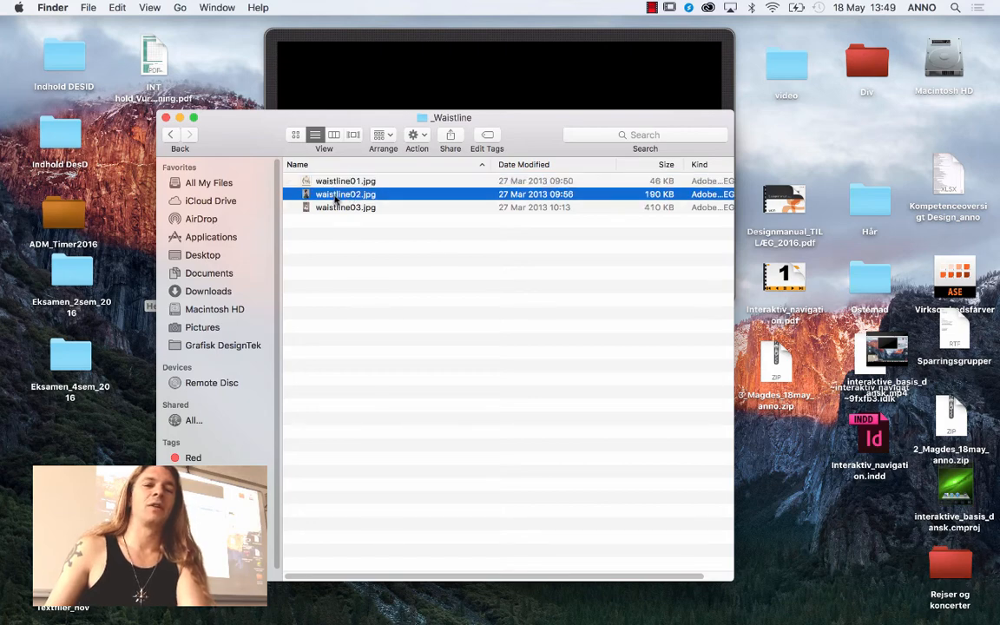
left_click_drag(336, 199, 234, 613)
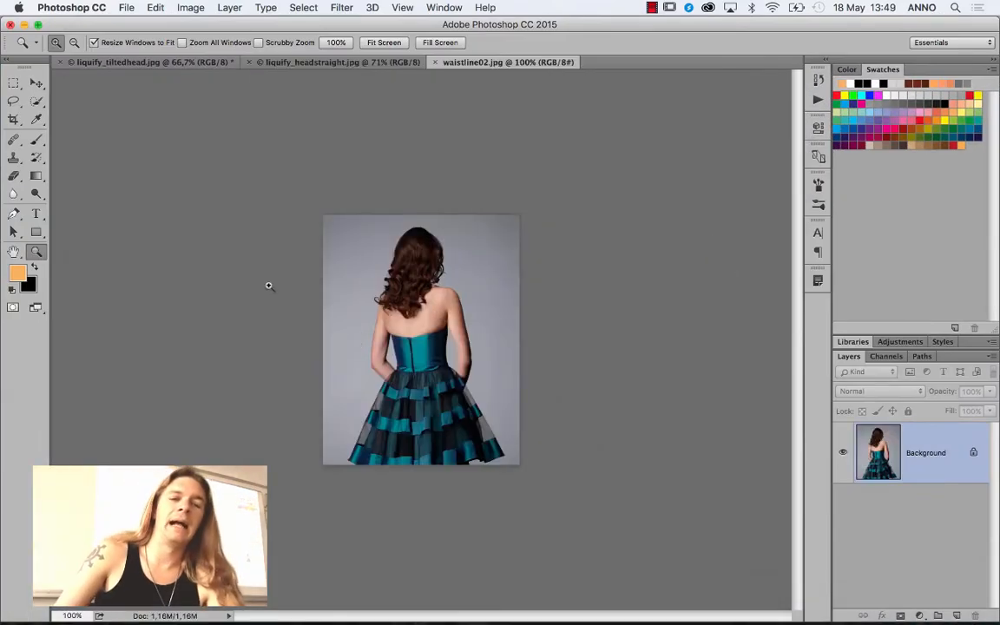
Inspect the dress's waist in waistline02.jpg, open the image in the Liquify filter and turn off Advanced Mode.
left_click(451, 387)
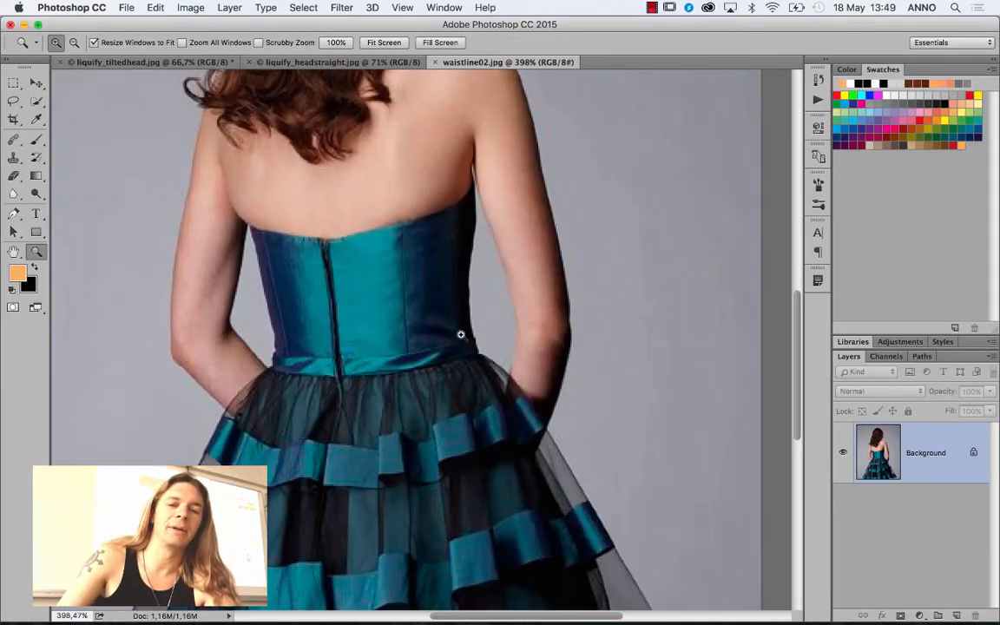
left_click(458, 332, "alt")
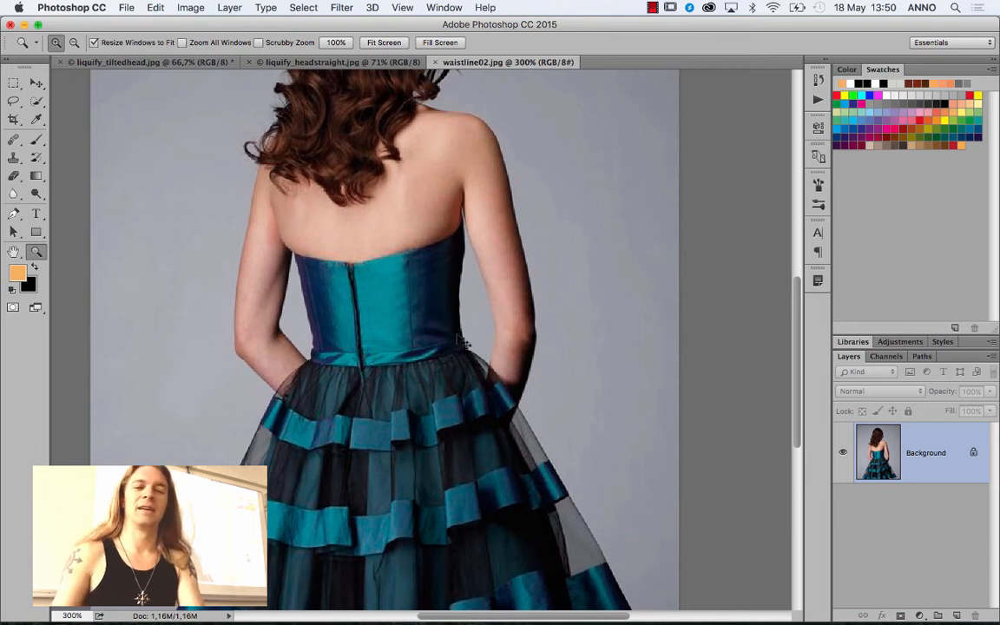
left_click(456, 334, "alt")
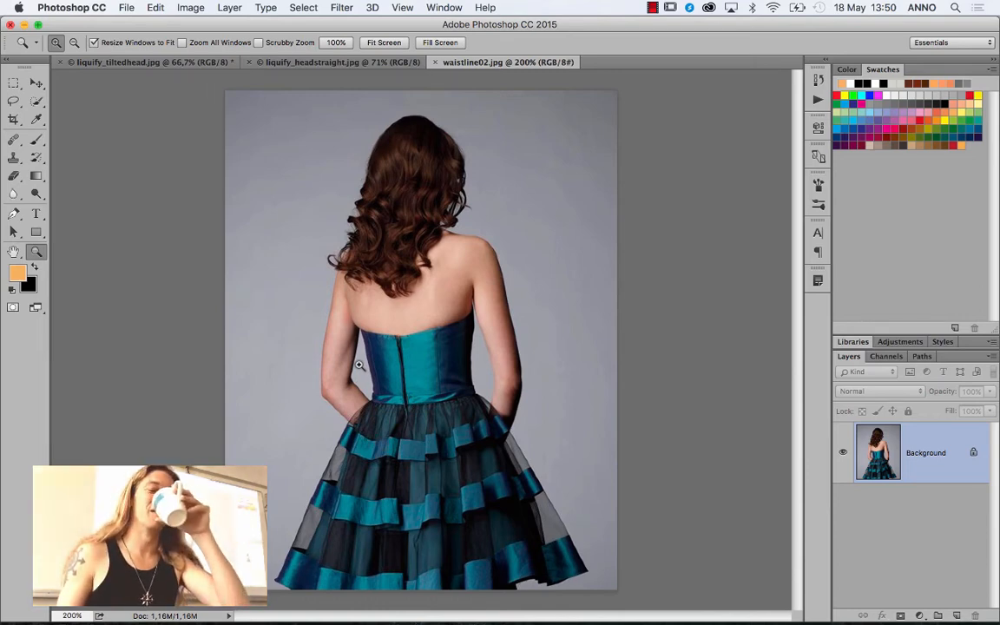
left_click(407, 361)
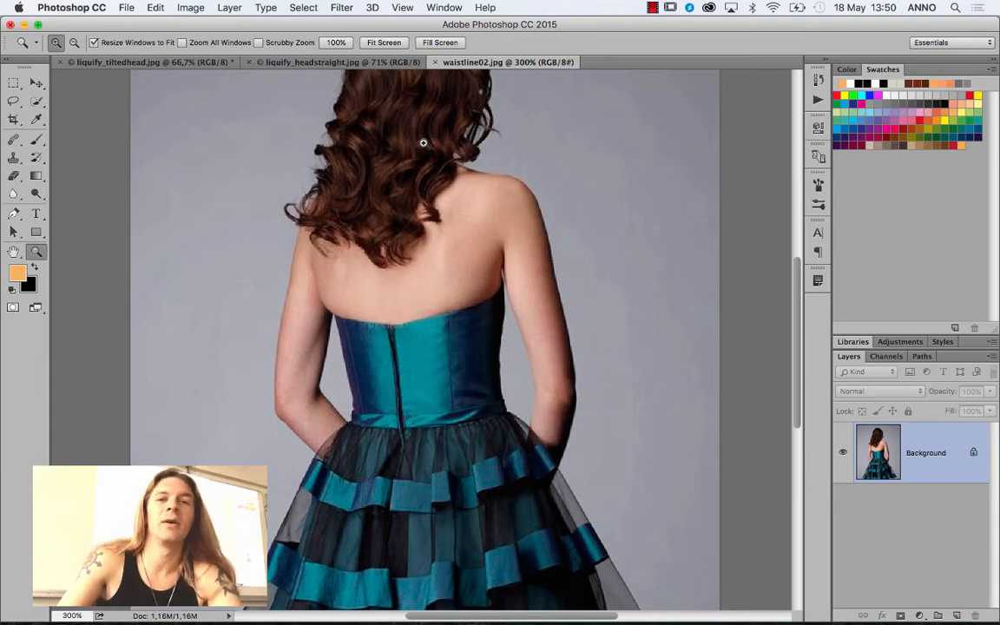
left_click(338, 8)
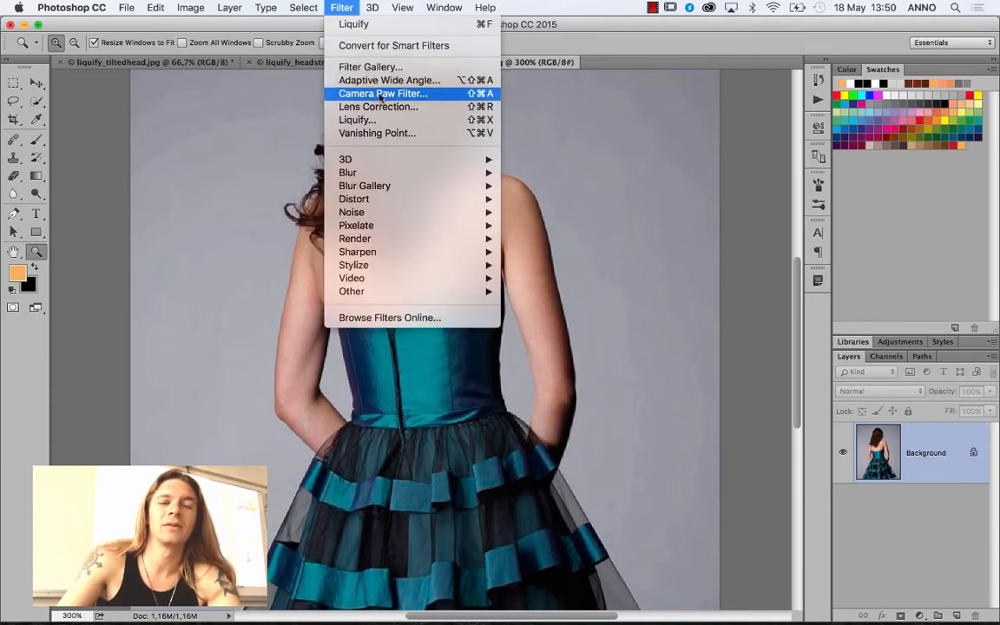
left_click(422, 121)
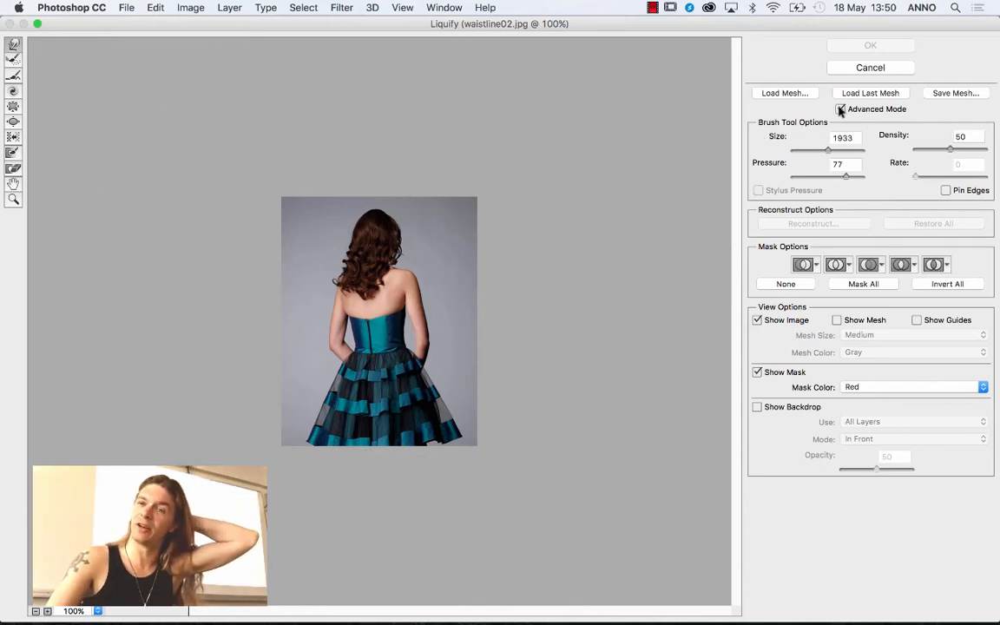
left_click(841, 109)
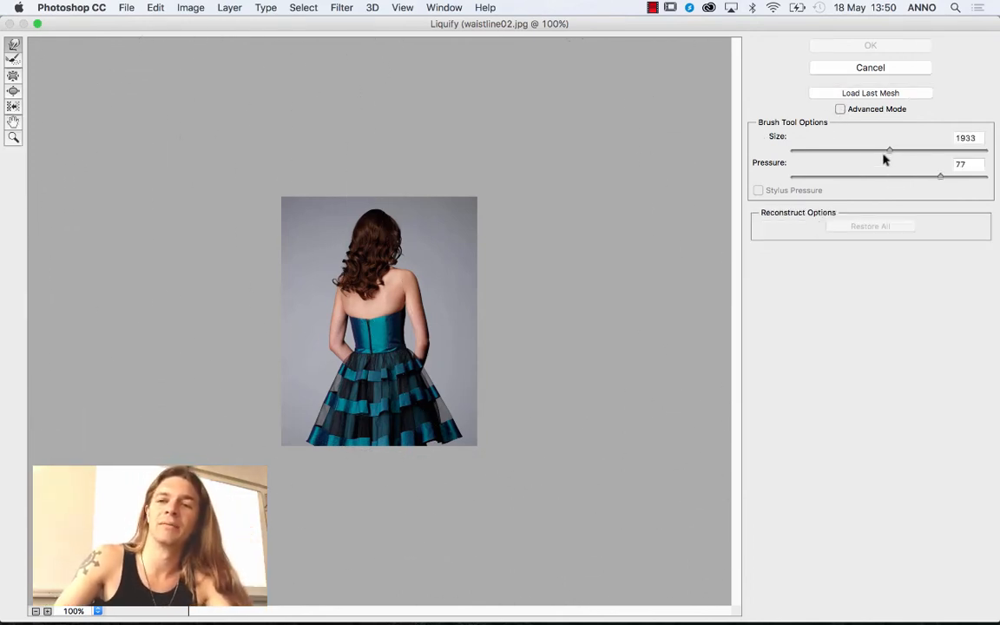
Push the right edge of the dress's bodice inward at the waist with the Forward Warp tool at size 27 and pressure 77.
left_click_drag(884, 158, 835, 159)
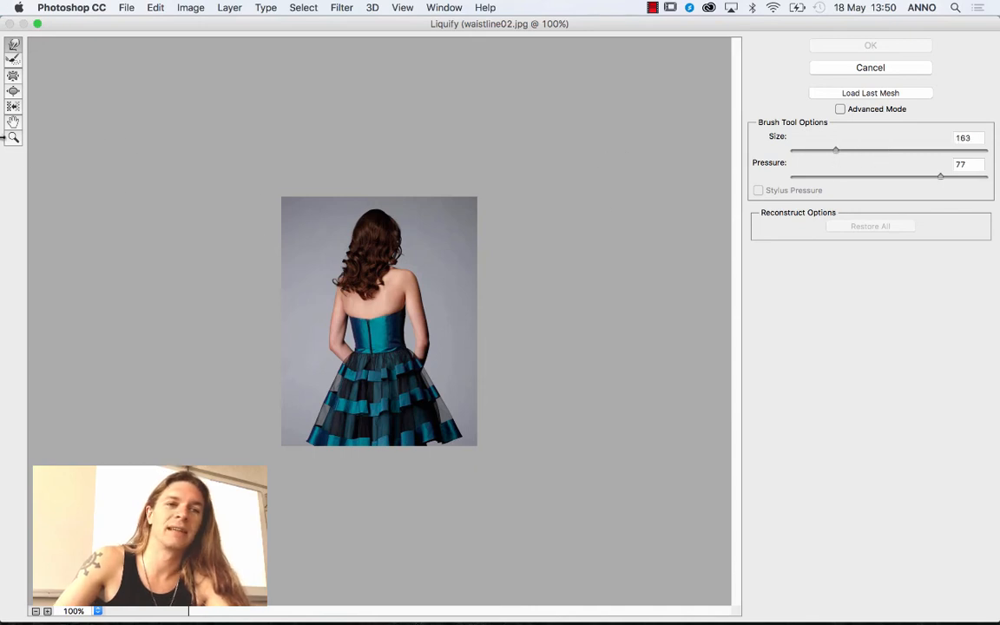
left_click(13, 138)
left_click(383, 326)
left_click(395, 339)
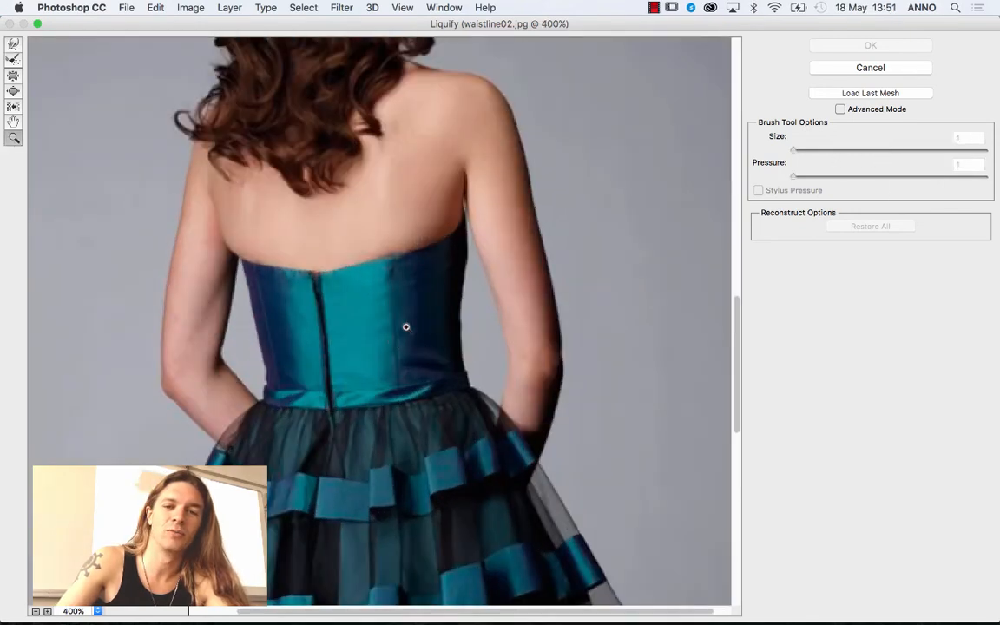
left_click(13, 41)
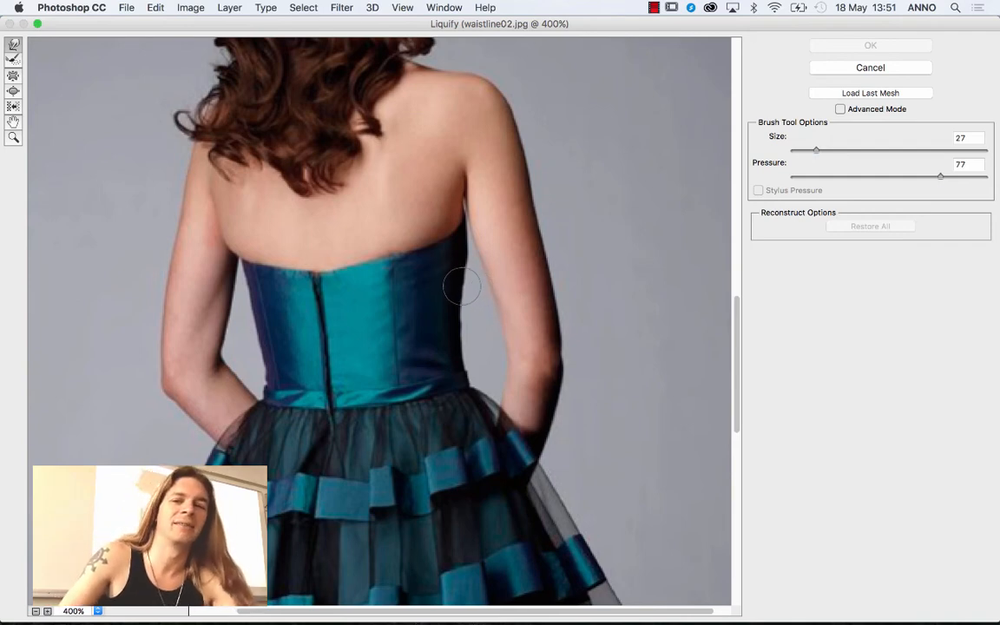
mouse_move(464, 293)
left_mouse_down()
mouse_move(467, 354)
mouse_move(454, 317)
mouse_move(462, 329)
mouse_move(460, 290)
mouse_move(468, 257)
left_mouse_up()
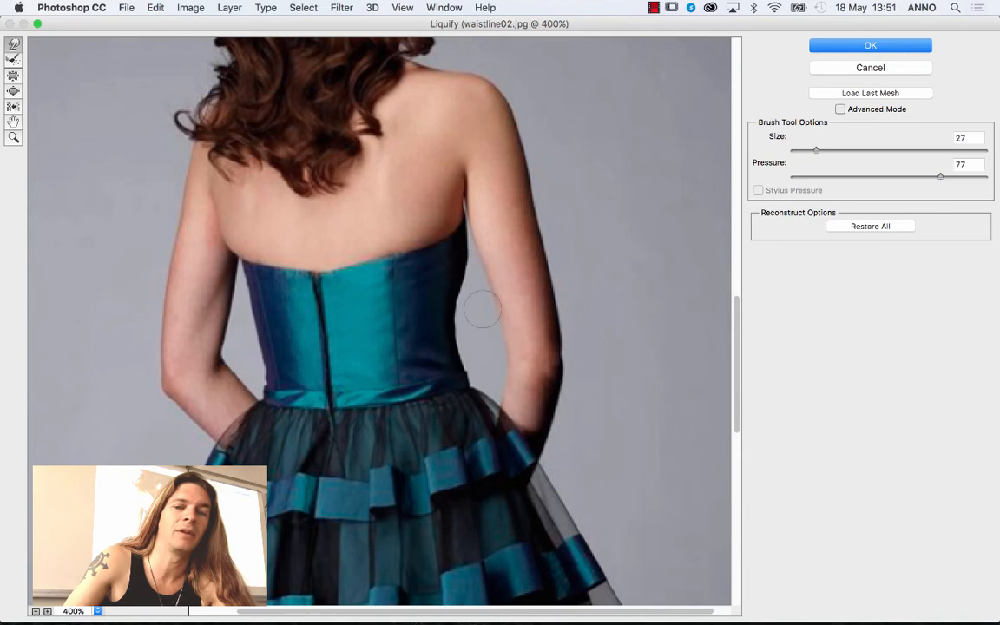
Turn on Advanced Mode and paint a freeze mask of size 28 down the inner side of the woman's right arm.
left_click(842, 110)
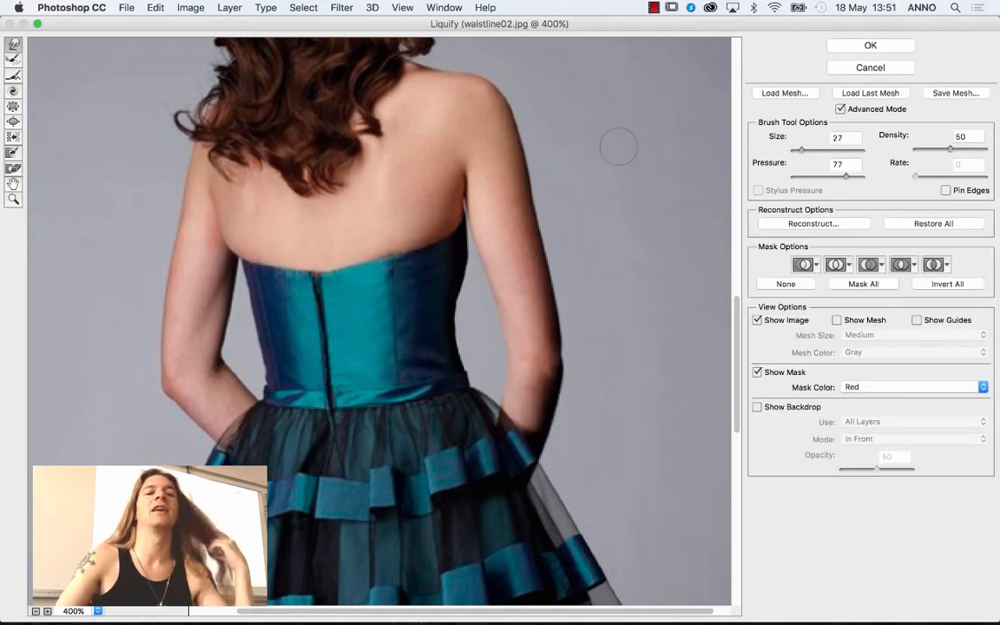
left_click(14, 170)
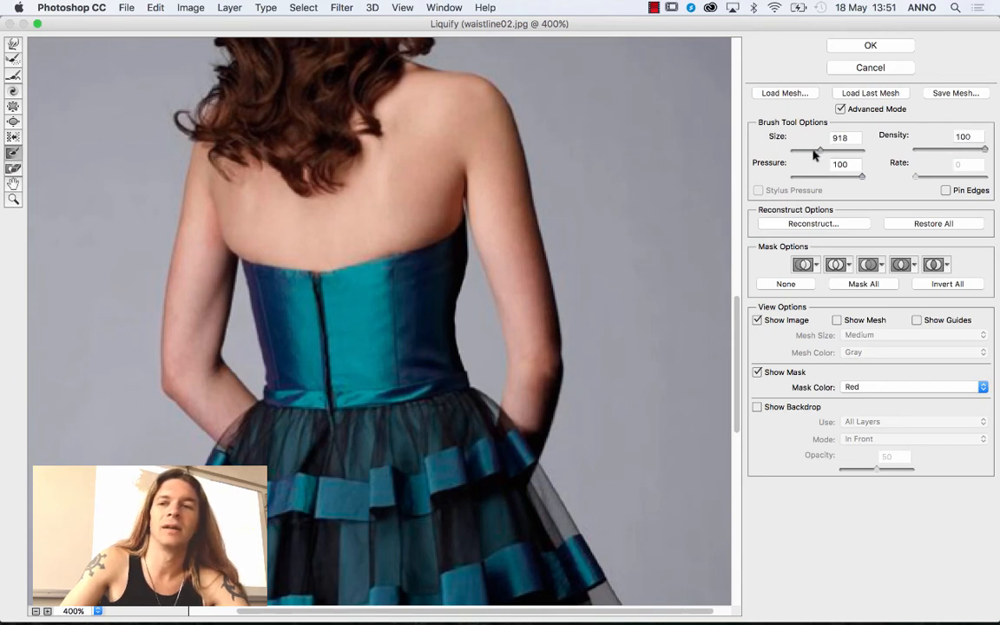
left_click_drag(805, 153, 800, 153)
mouse_move(508, 236)
left_mouse_down()
mouse_move(508, 278)
mouse_move(488, 230)
mouse_move(485, 162)
left_mouse_up()
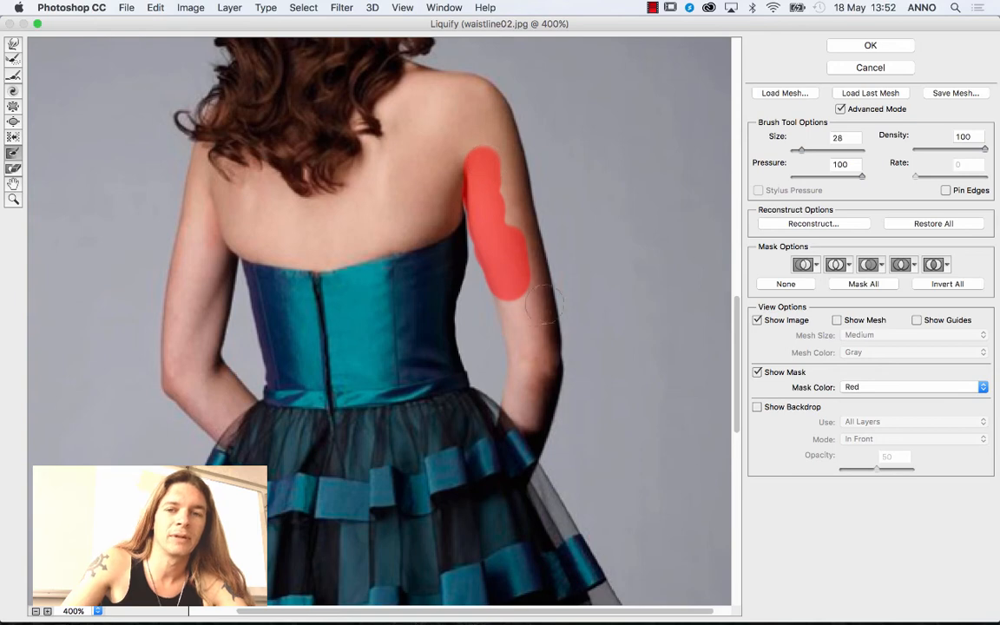
mouse_move(504, 283)
left_mouse_down()
mouse_move(518, 354)
mouse_move(505, 445)
left_mouse_up()
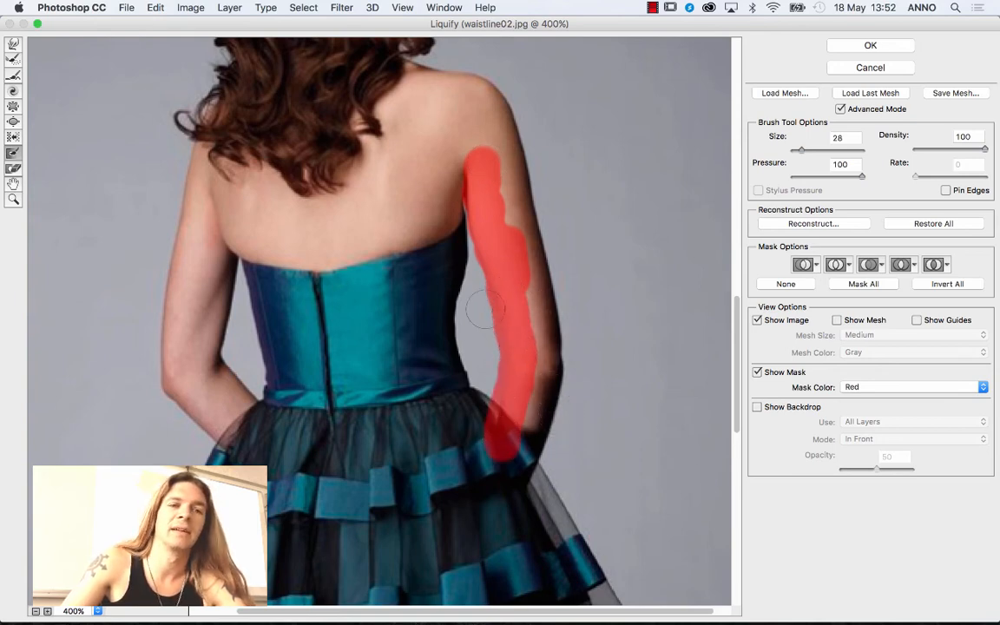
Reshape the bodice's edges with Forward Warp at size 27 and pressure 77, correcting spots with the Reconstruct tool at size 16.
left_click(14, 44)
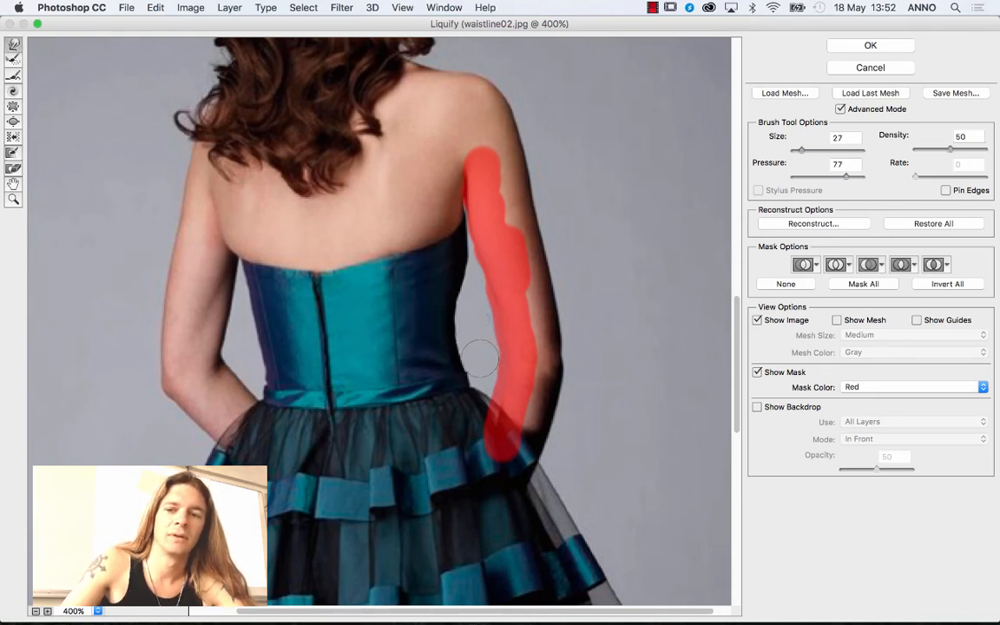
mouse_move(476, 341)
left_mouse_down()
mouse_move(499, 314)
mouse_move(466, 330)
mouse_move(473, 286)
mouse_move(464, 247)
left_mouse_up()
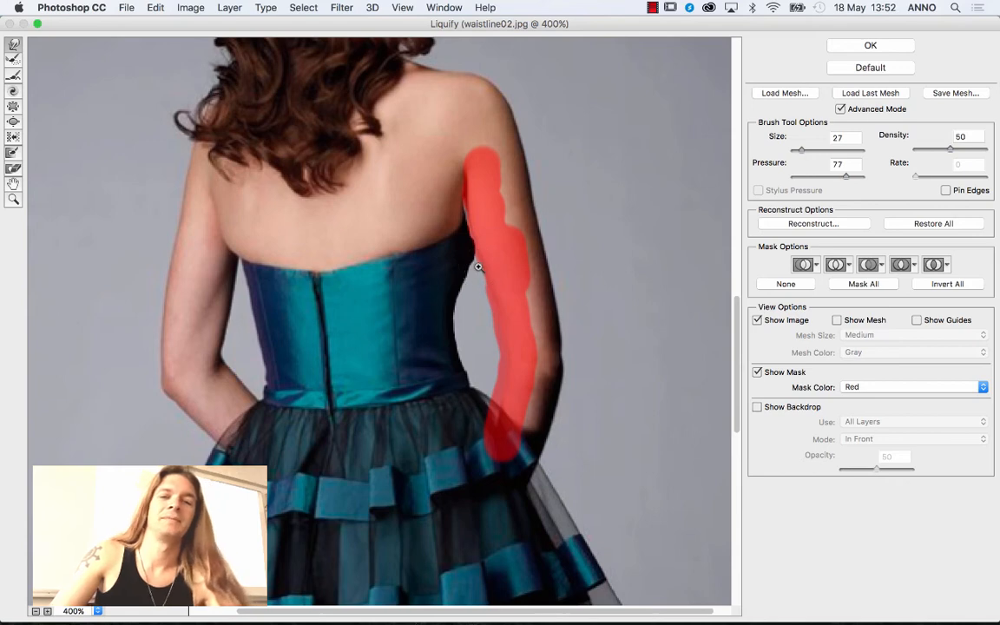
left_click(14, 59)
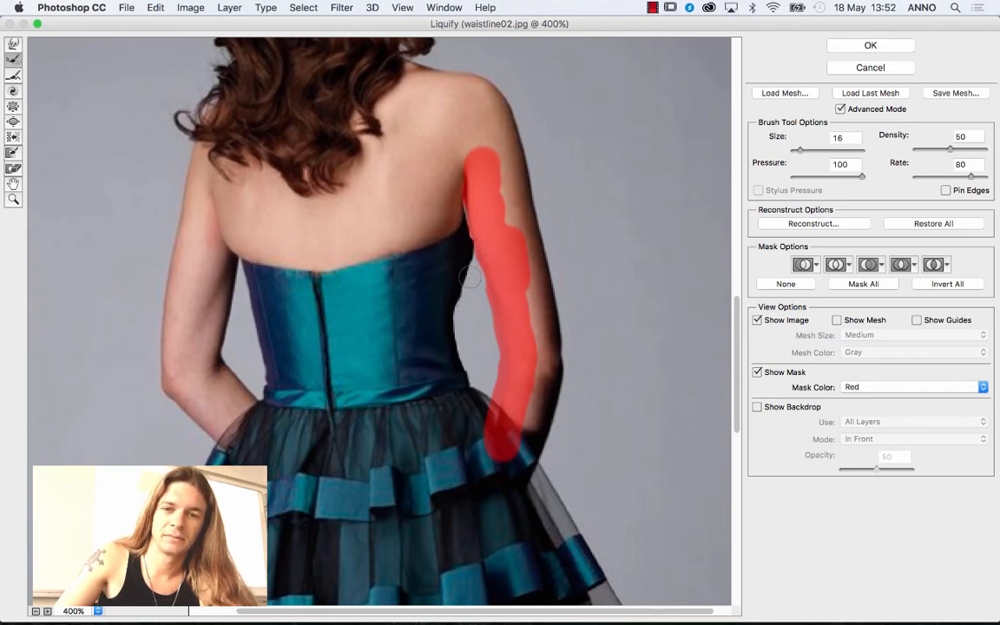
left_click(13, 44)
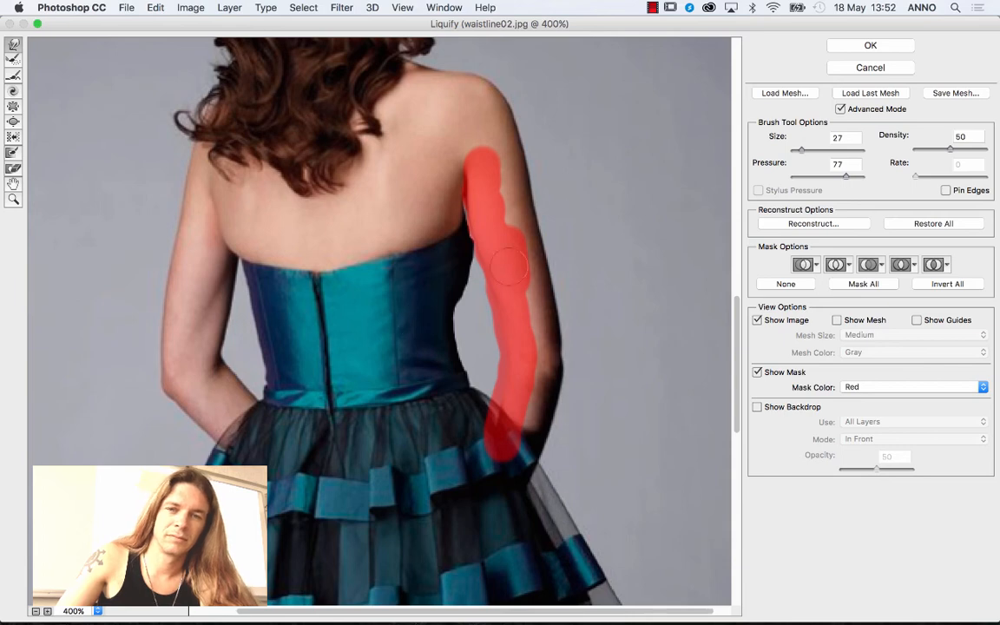
left_click(13, 59)
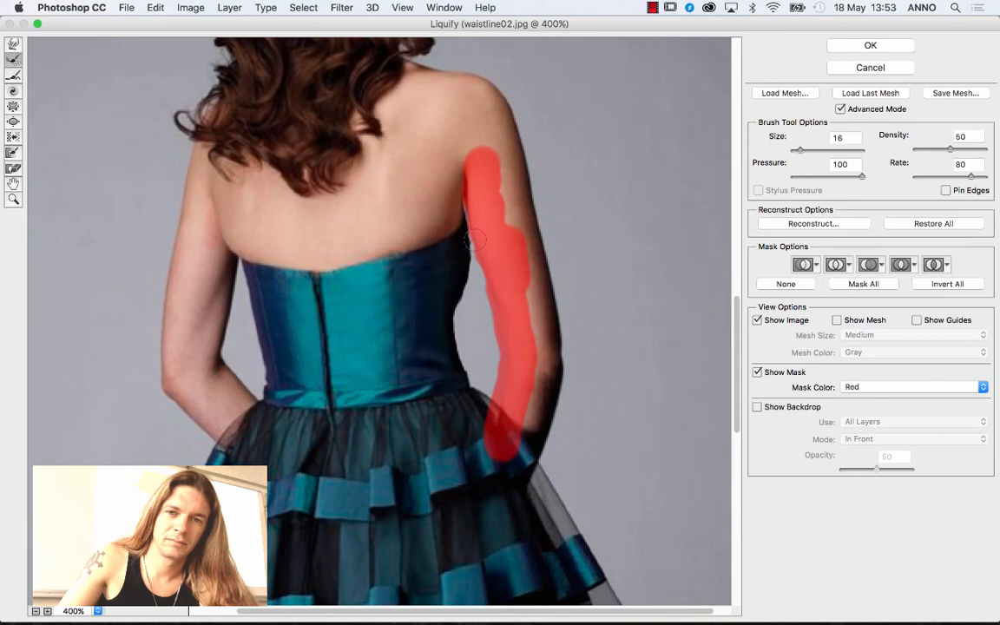
left_click(11, 45)
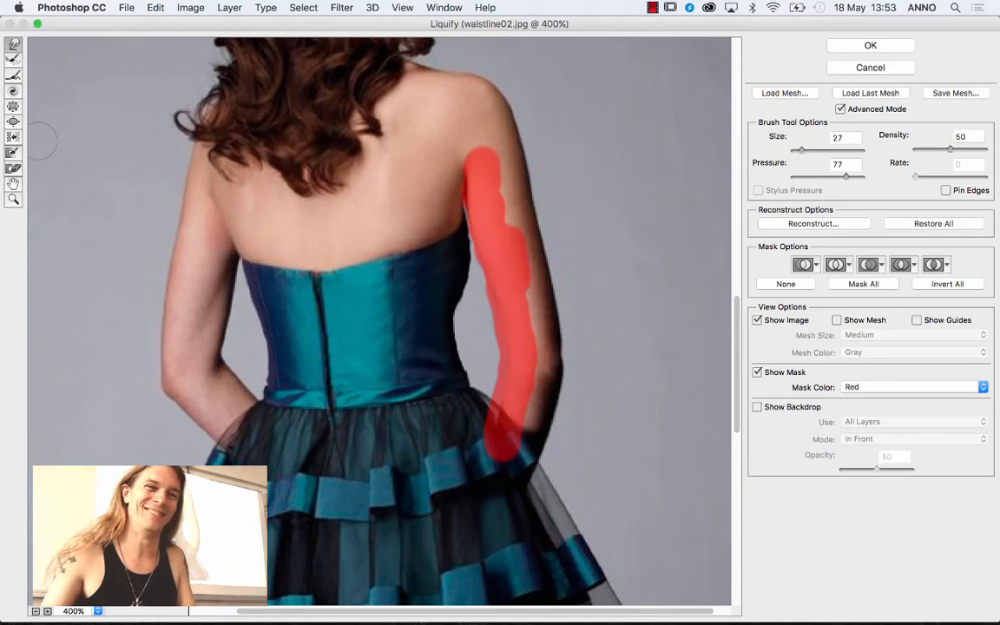
left_click(12, 59)
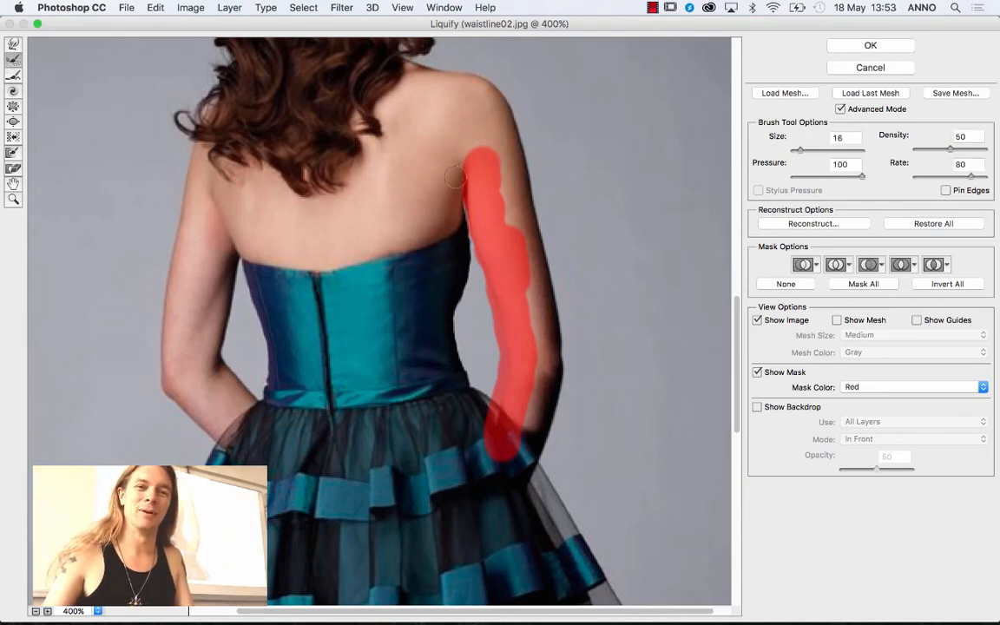
Erase the mask from the upper part of the arm with the Thaw Mask tool at size 77.
left_click(13, 157)
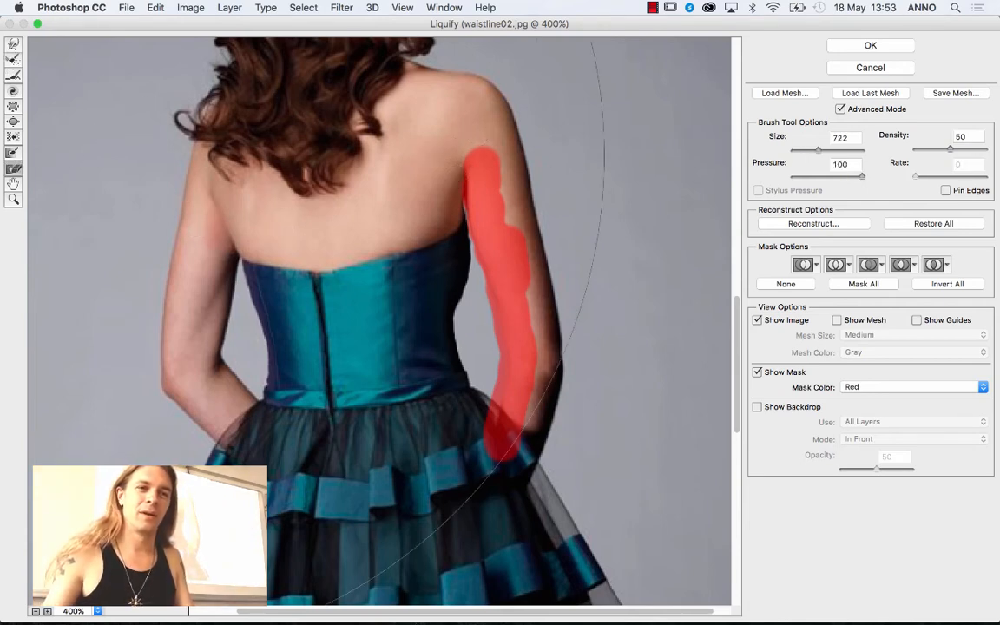
left_click(805, 150)
mouse_move(417, 144)
left_mouse_down()
mouse_move(472, 119)
mouse_move(485, 155)
mouse_move(445, 138)
left_mouse_up()
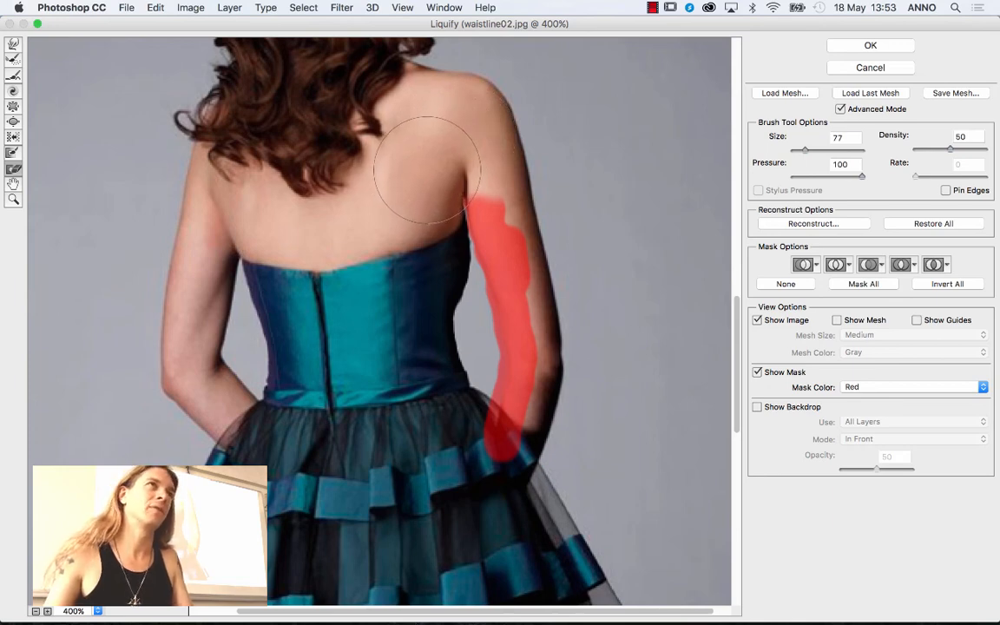
left_click_drag(457, 168, 513, 227)
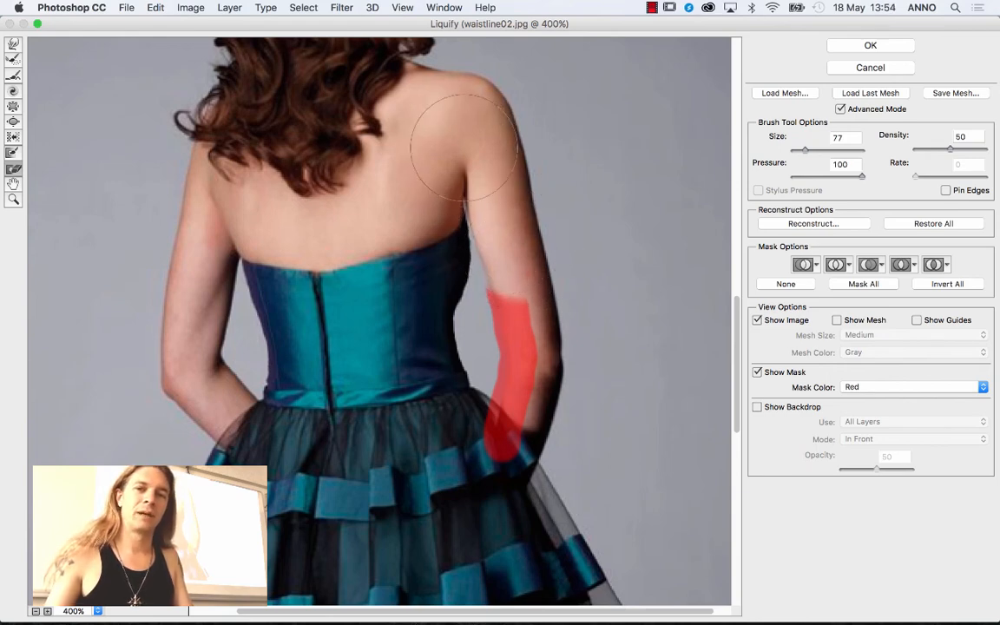
Touch up the unmasked area beside the arm with the Reconstruct and Forward Warp tools and apply the Liquify filter.
left_click(15, 58)
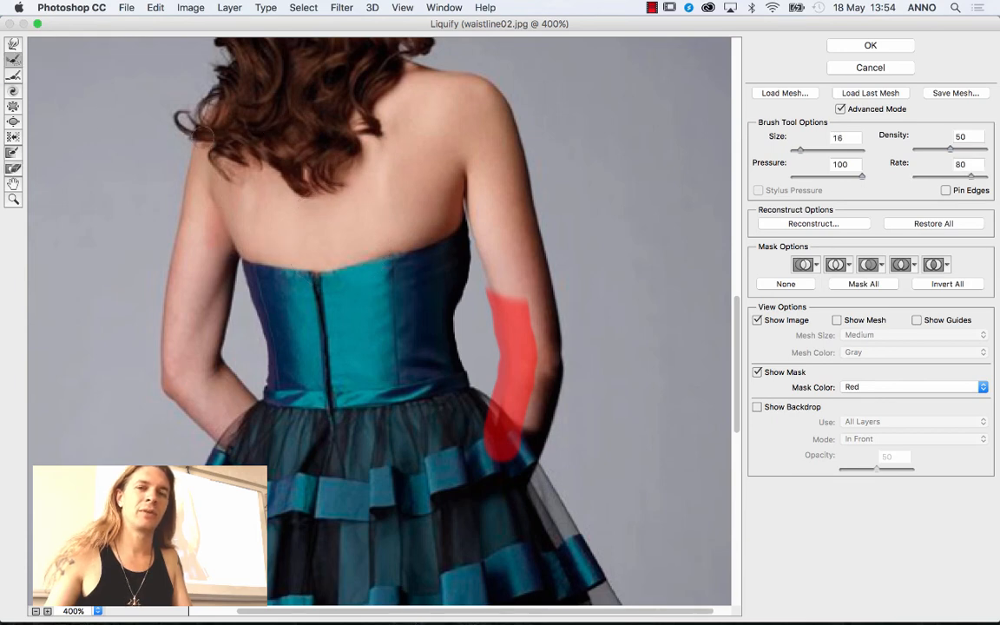
left_click(13, 44)
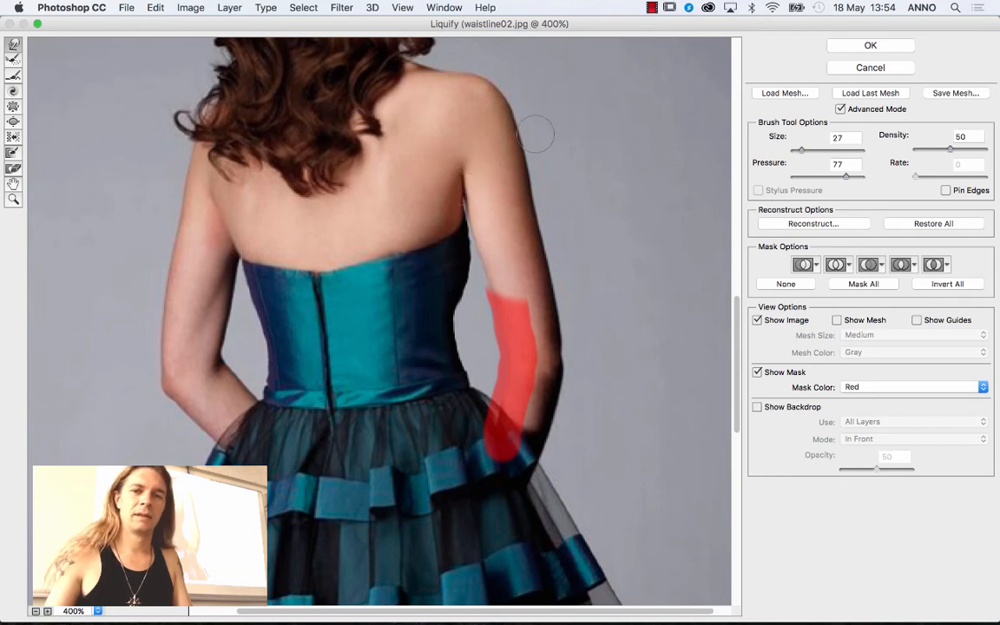
left_click(860, 46)
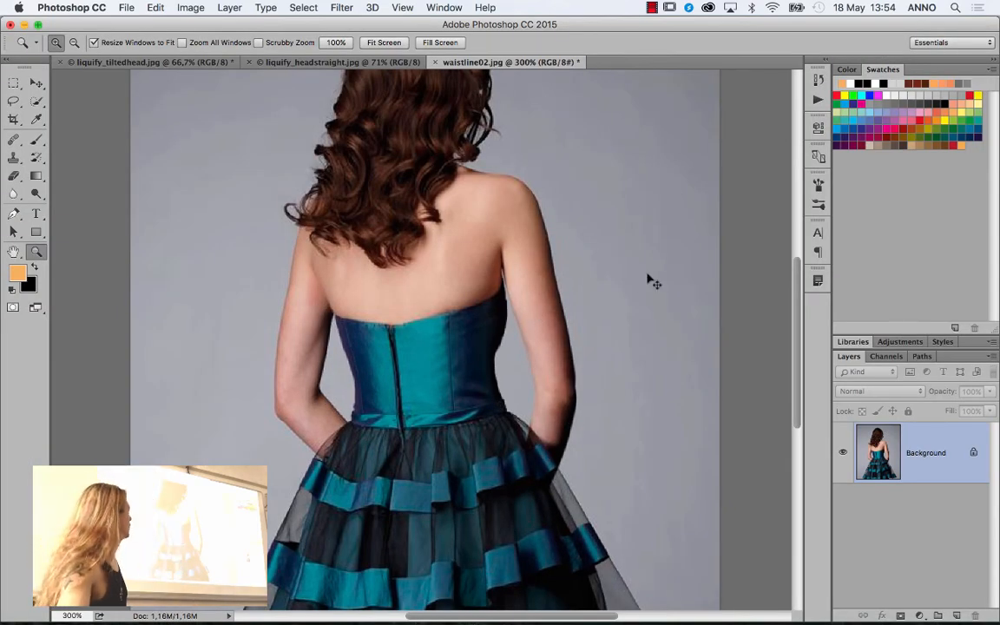
Compare the dress's waist before and after Liquify by repeatedly undoing and redoing the filter, finishing with the slimmed version.
key("super+z")
key("super+z")
key("super+z")
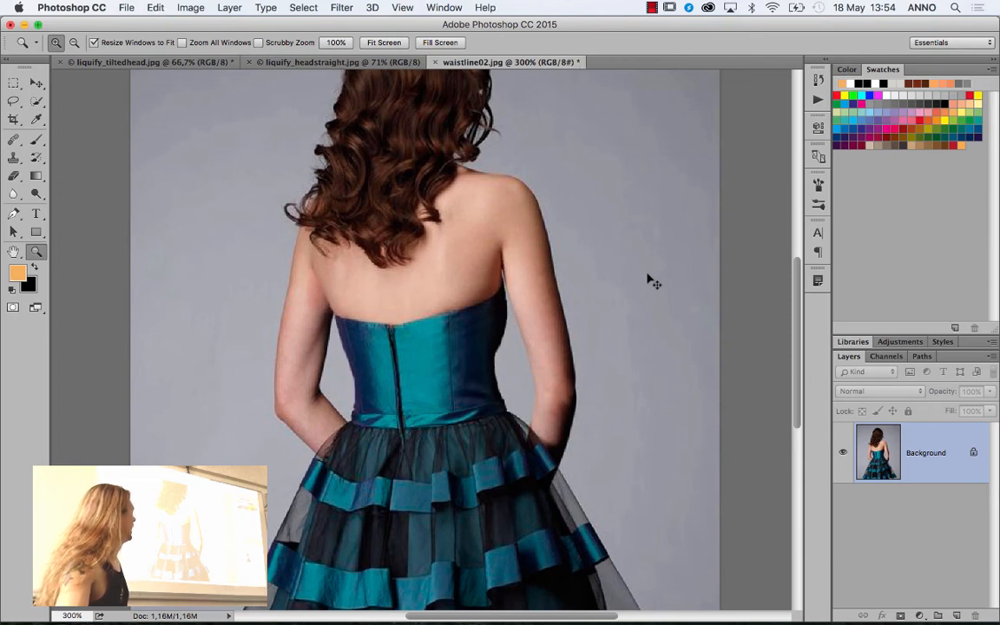
key("super+z")
key("super+z")
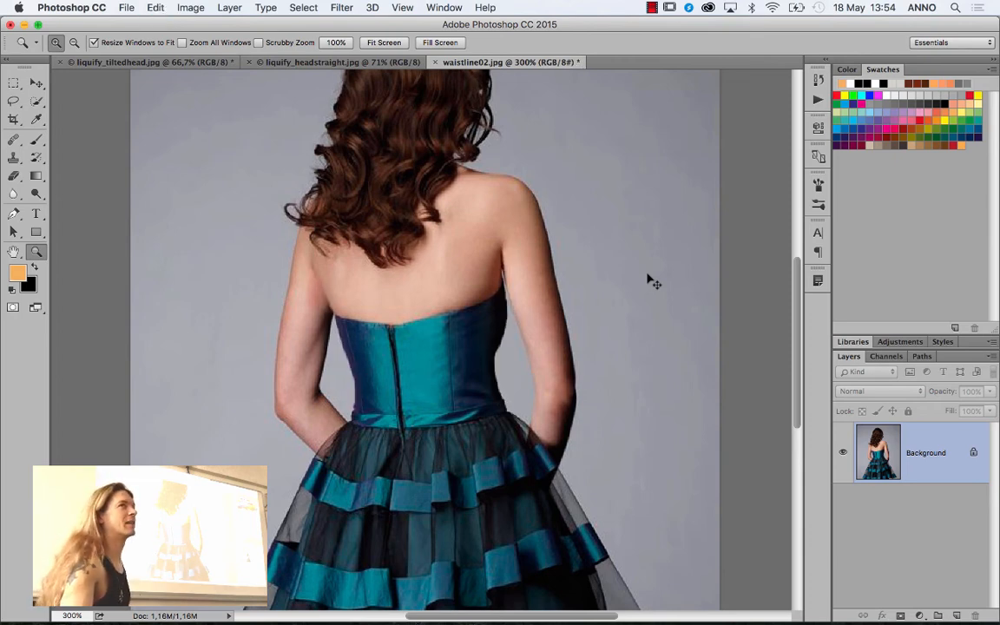
key("super+z")
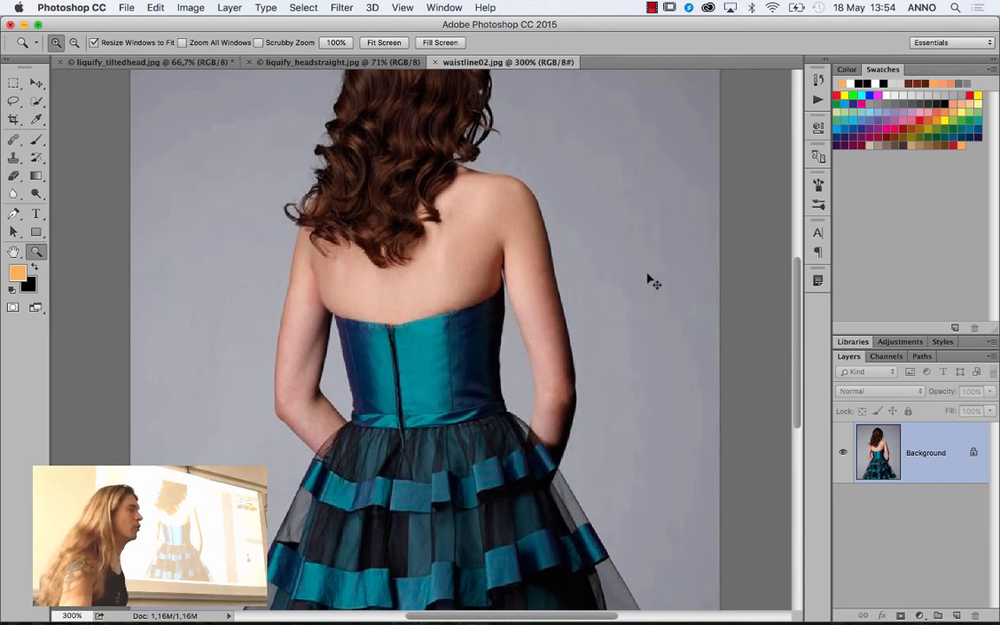
key("super+z")
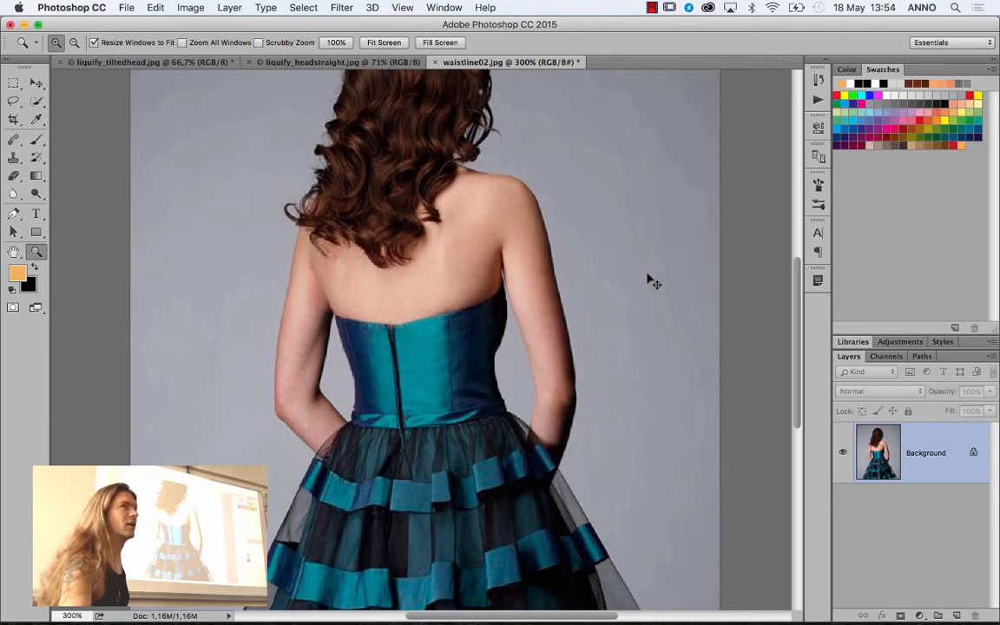
key("super+z")
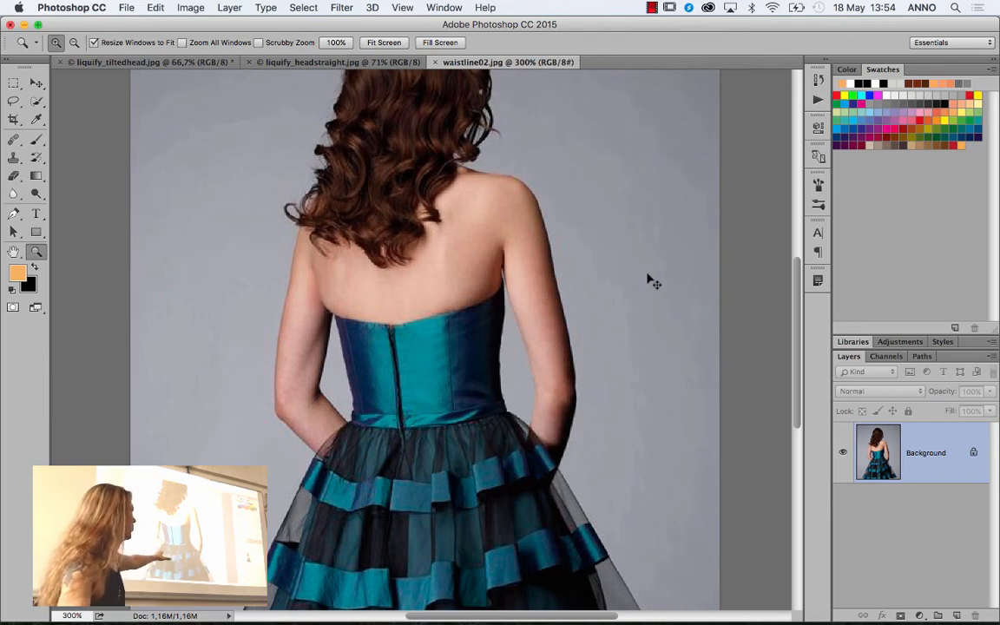
key("super+z")
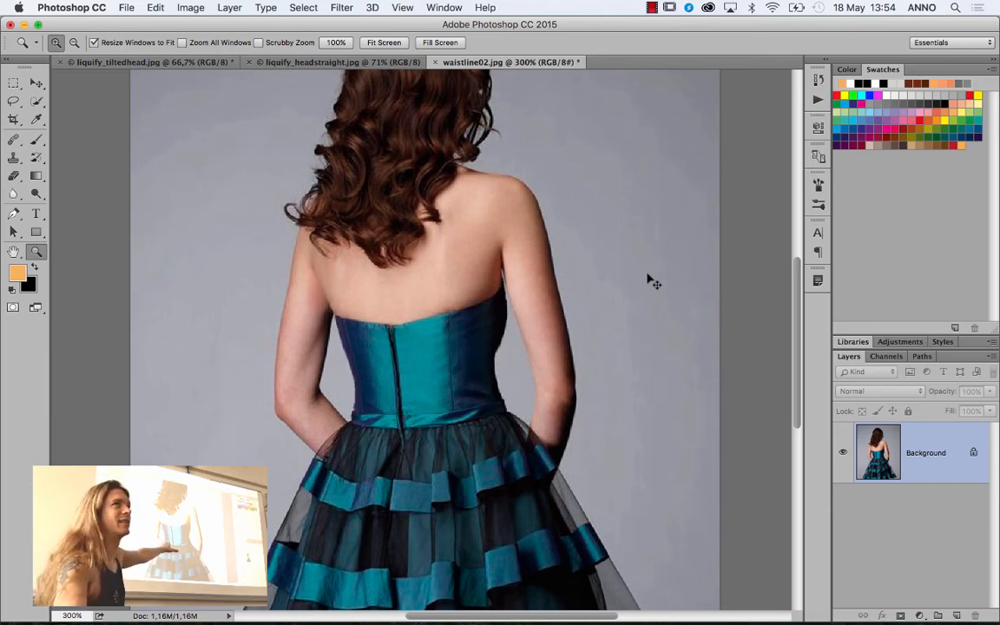
key("super+z")
key("super+z")
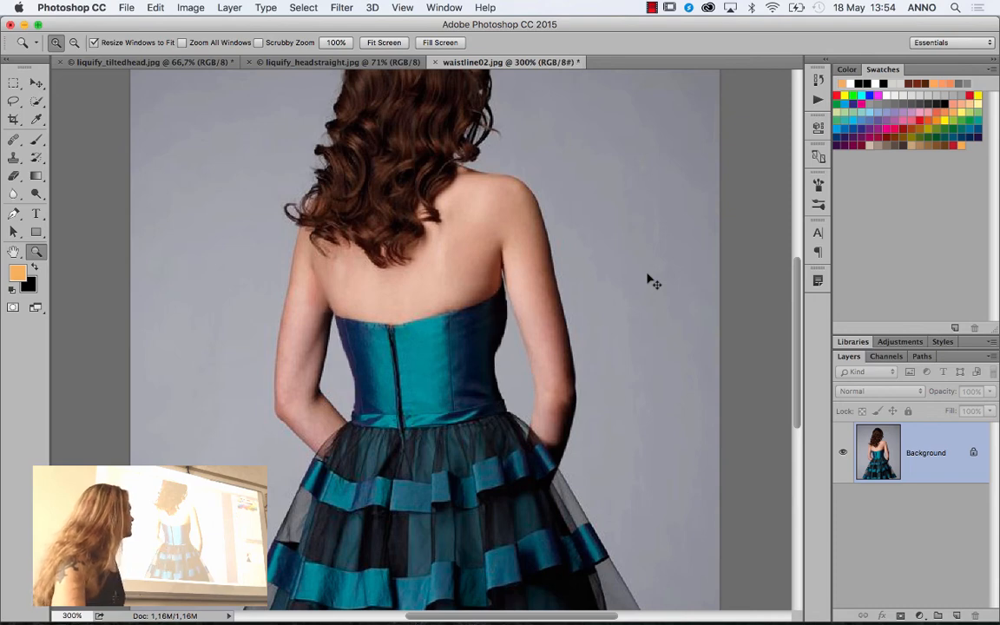
key("super+z")
key("super+z")
key("super+z")
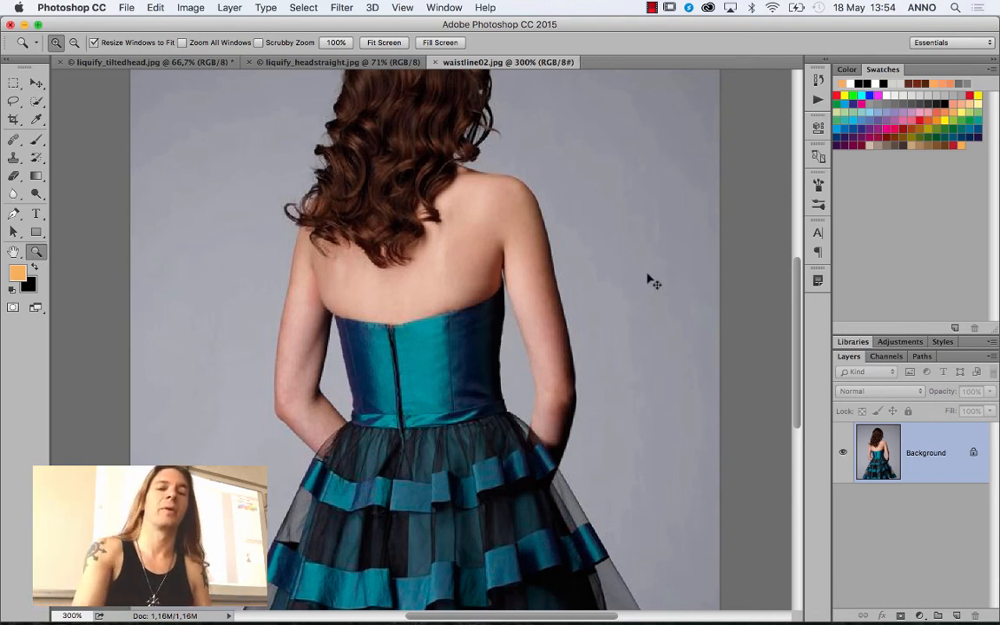
key("super+z")
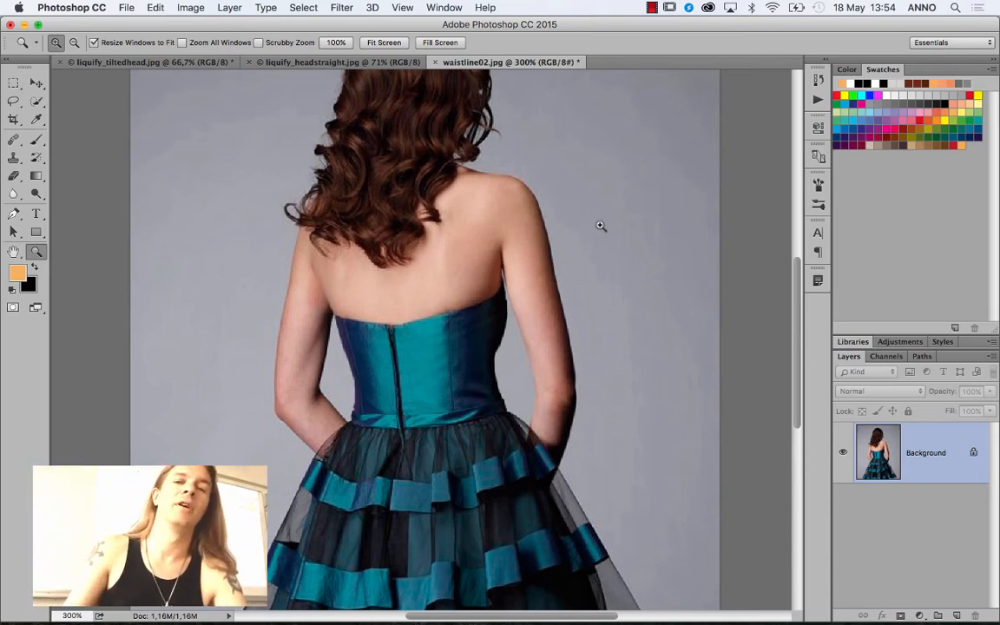
Close waistline02.jpg, liquify_headstraight.jpg and liquify_tiltedhead.jpg without saving any changes.
left_click(436, 62)
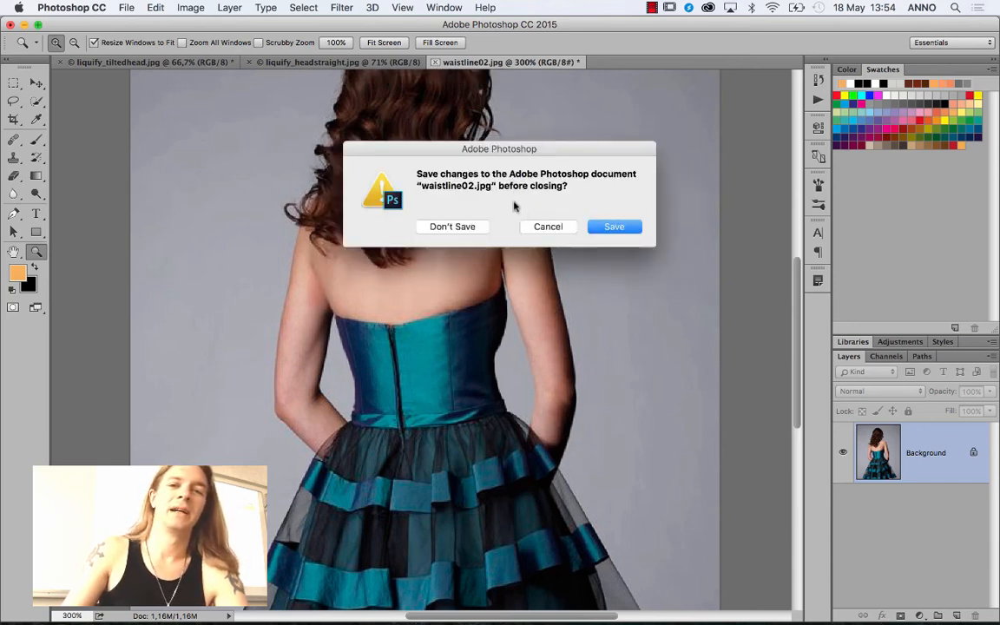
left_click(456, 226)
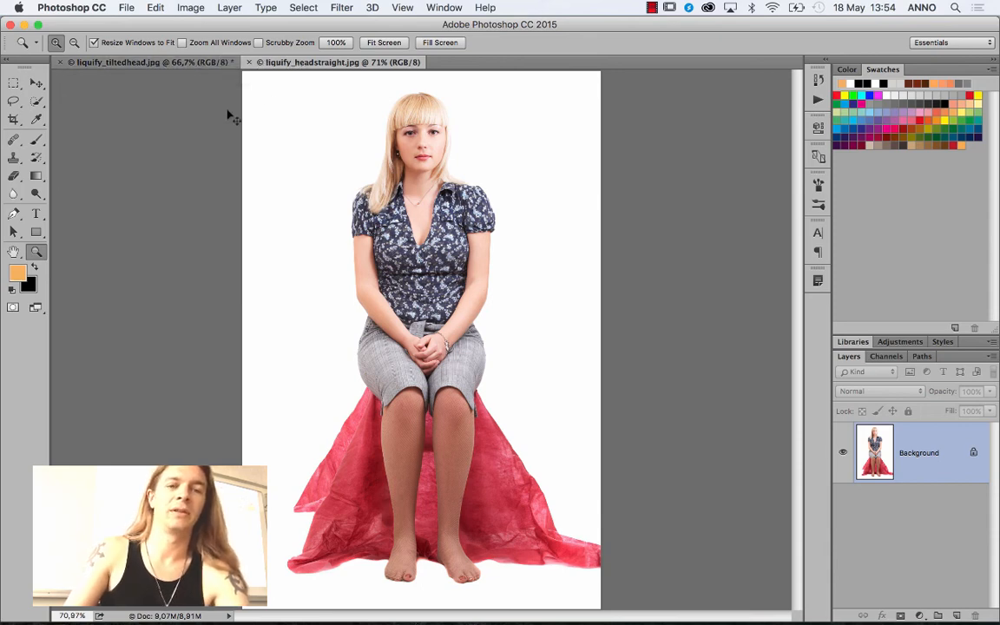
key("super+w")
key("x")
key("super+w")
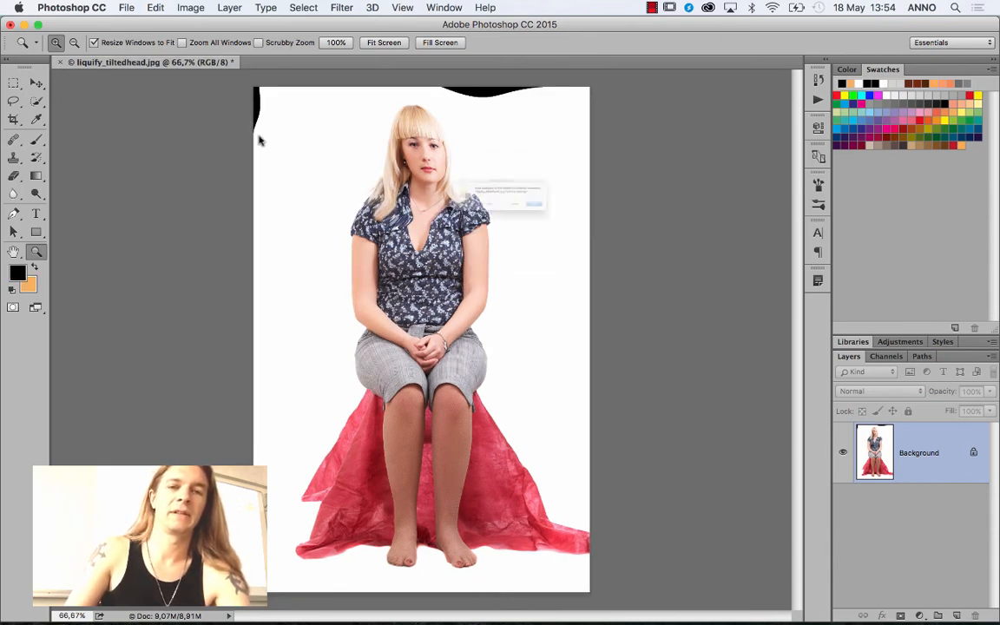
left_click(475, 226)
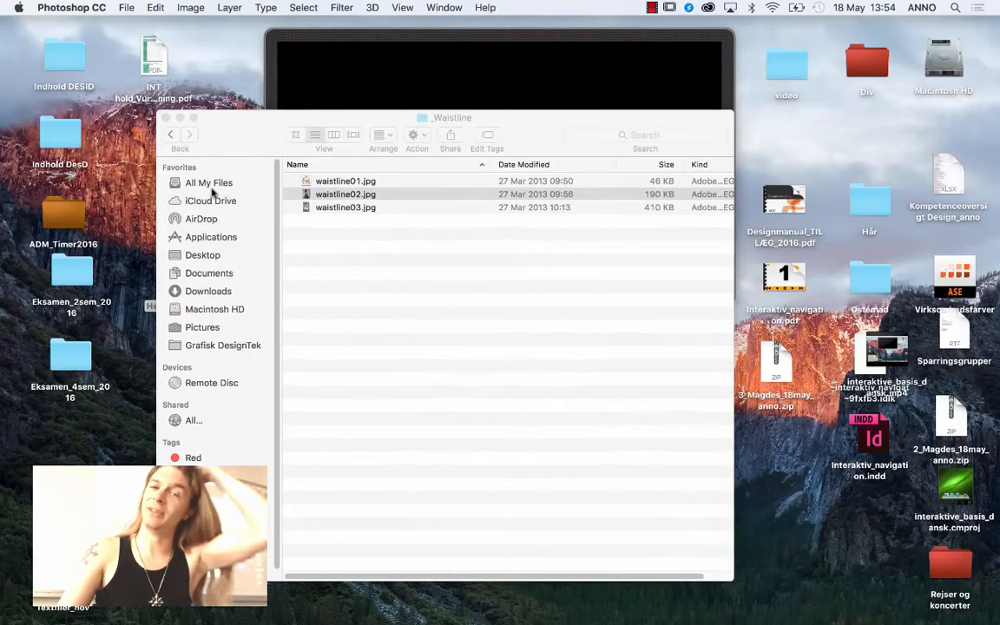
Switch to Finder, open waistline03.jpg from the _Waistline folder in Photoshop and bring the white dress's bodice and waist into close view.
left_click(312, 230)
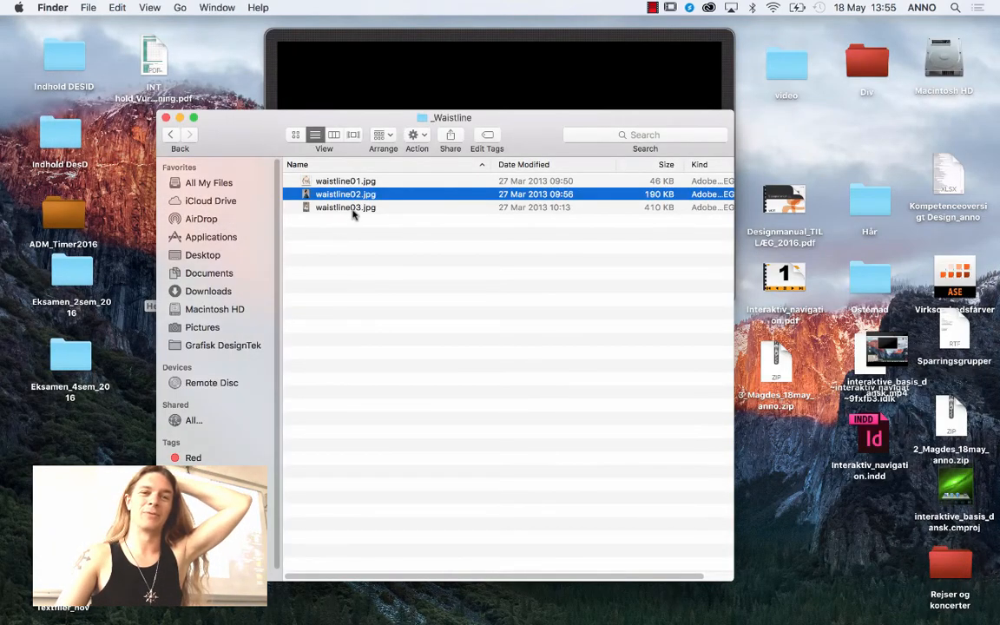
left_click(353, 210)
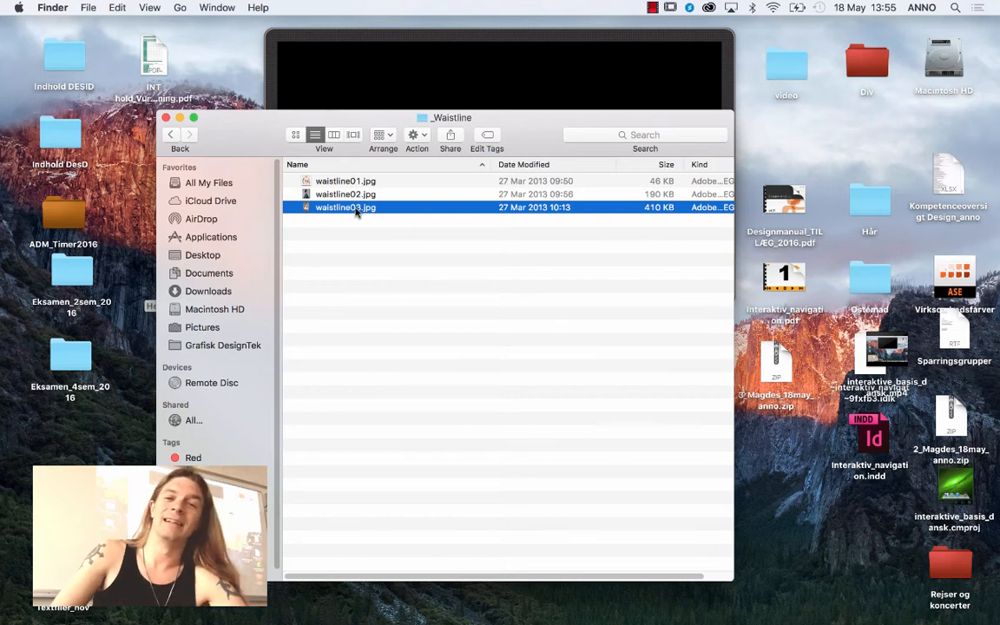
mouse_move(355, 213)
left_mouse_down()
mouse_move(357, 259)
mouse_move(352, 217)
left_mouse_up()
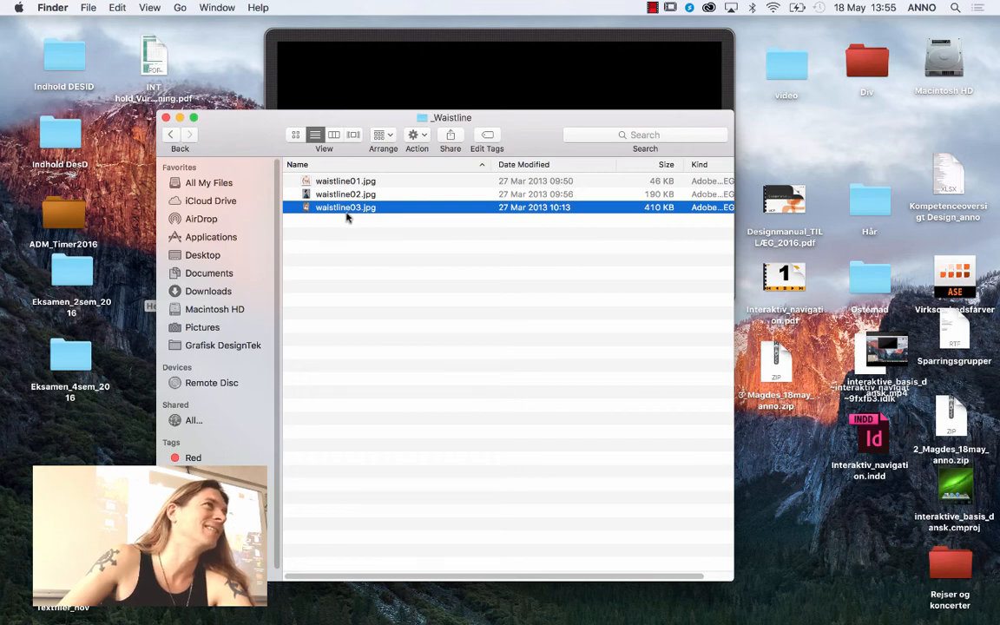
left_click_drag(346, 215, 237, 612)
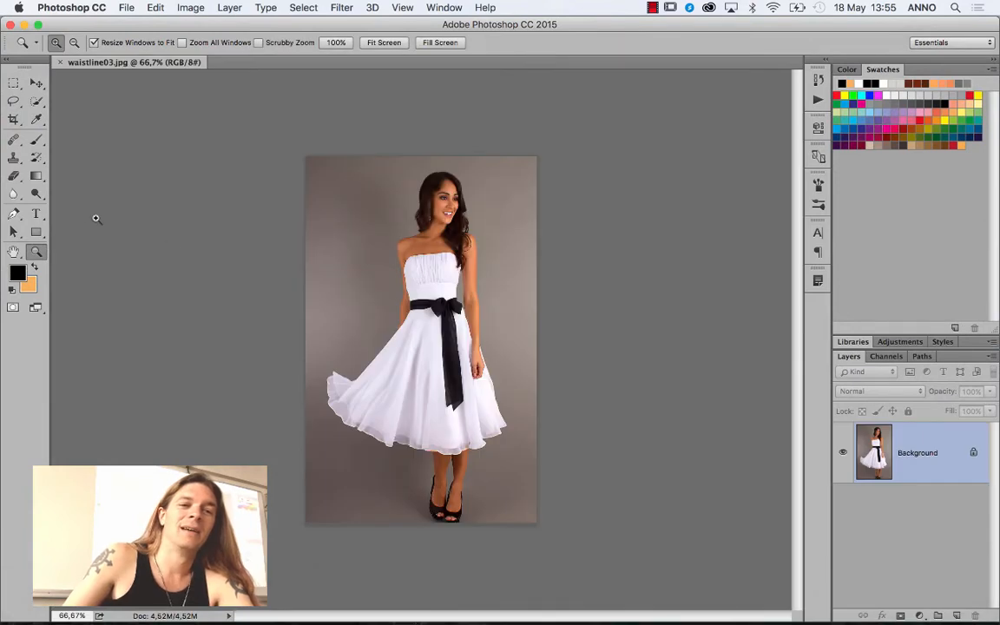
left_click_drag(383, 223, 500, 339)
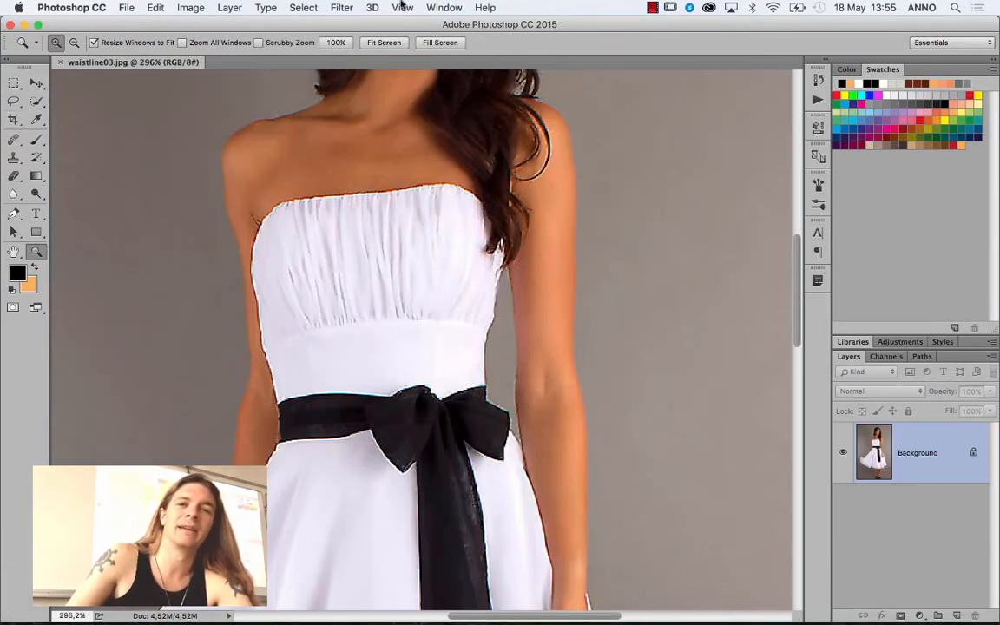
Open waistline03.jpg in Liquify and push the dress's left edge inward between bust and belt with a size-27 Forward Warp brush.
left_click(340, 7)
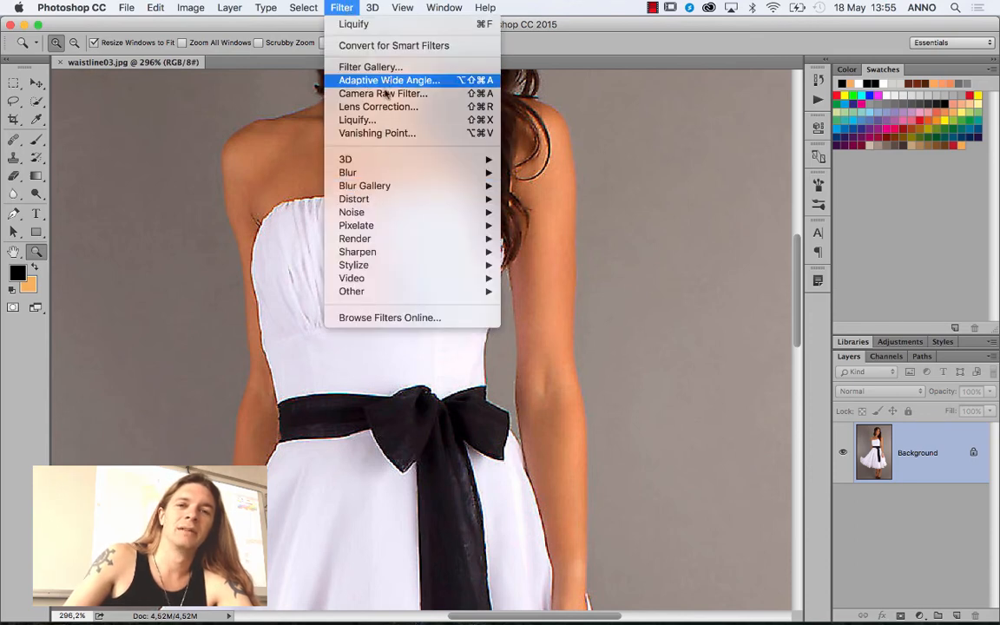
left_click(384, 120)
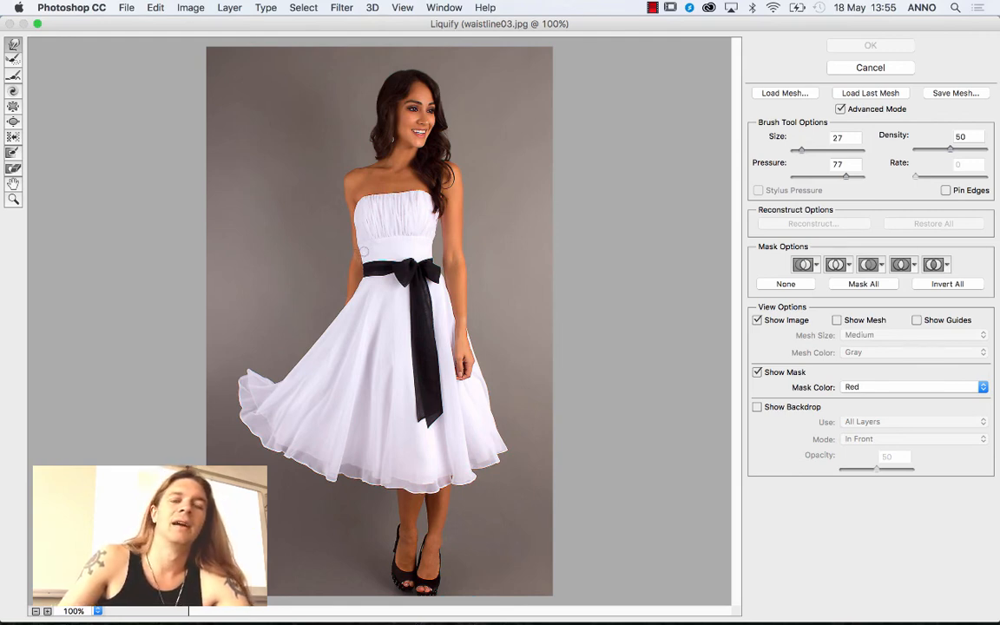
left_click(13, 198)
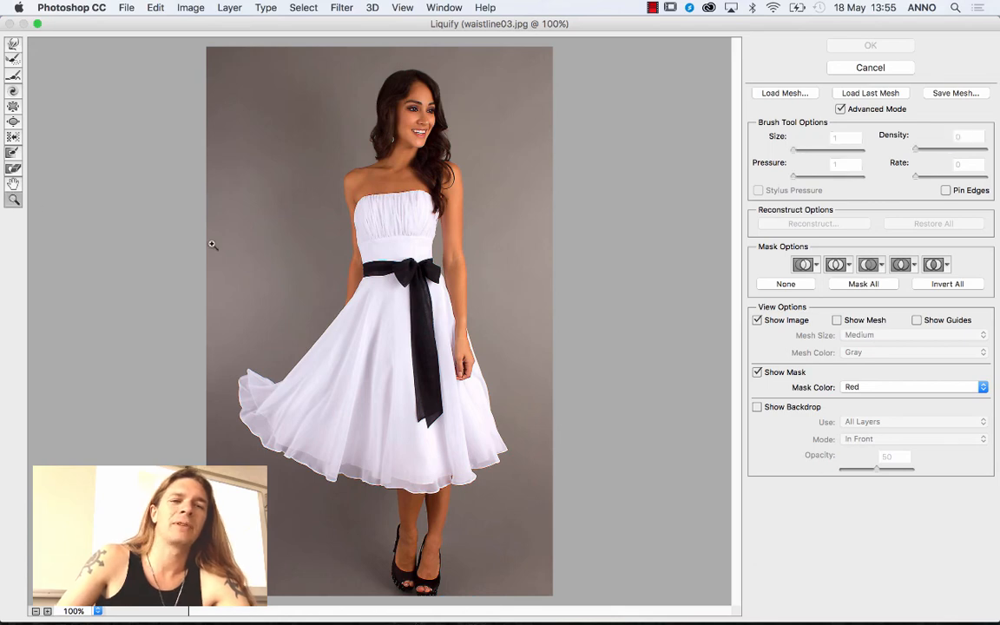
left_click(343, 233)
left_click(371, 309)
left_click(333, 297)
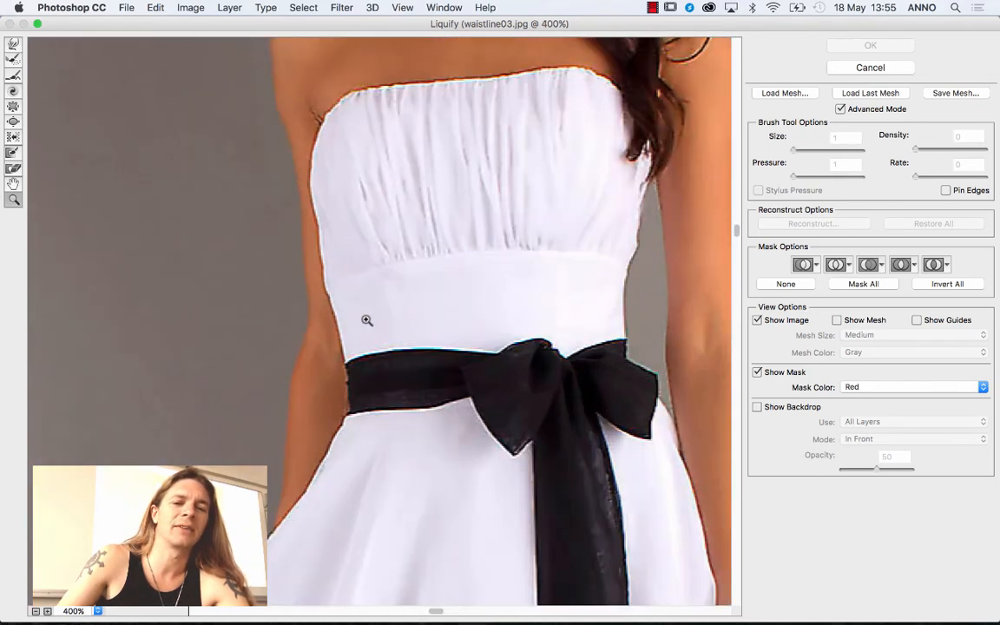
left_click(330, 288)
left_click(13, 43)
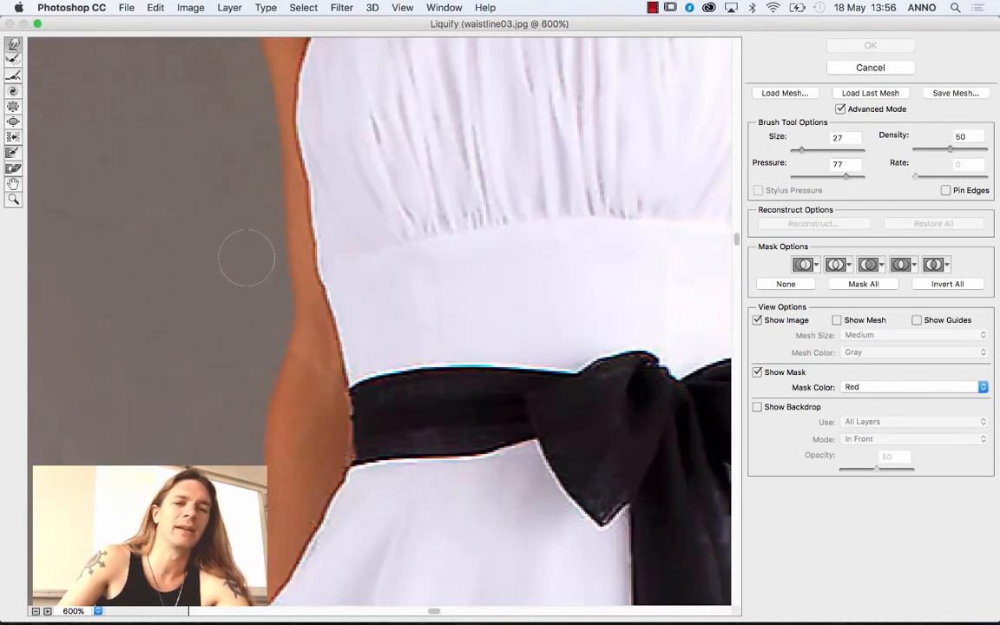
mouse_move(346, 306)
left_mouse_down()
mouse_move(326, 278)
mouse_move(348, 284)
mouse_move(351, 315)
mouse_move(346, 329)
mouse_move(334, 314)
mouse_move(330, 335)
mouse_move(318, 288)
mouse_move(323, 249)
mouse_move(335, 263)
mouse_move(329, 241)
mouse_move(336, 254)
mouse_move(340, 230)
mouse_move(330, 216)
mouse_move(327, 224)
mouse_move(330, 174)
mouse_move(317, 165)
mouse_move(340, 259)
mouse_move(345, 252)
mouse_move(344, 327)
left_mouse_up()
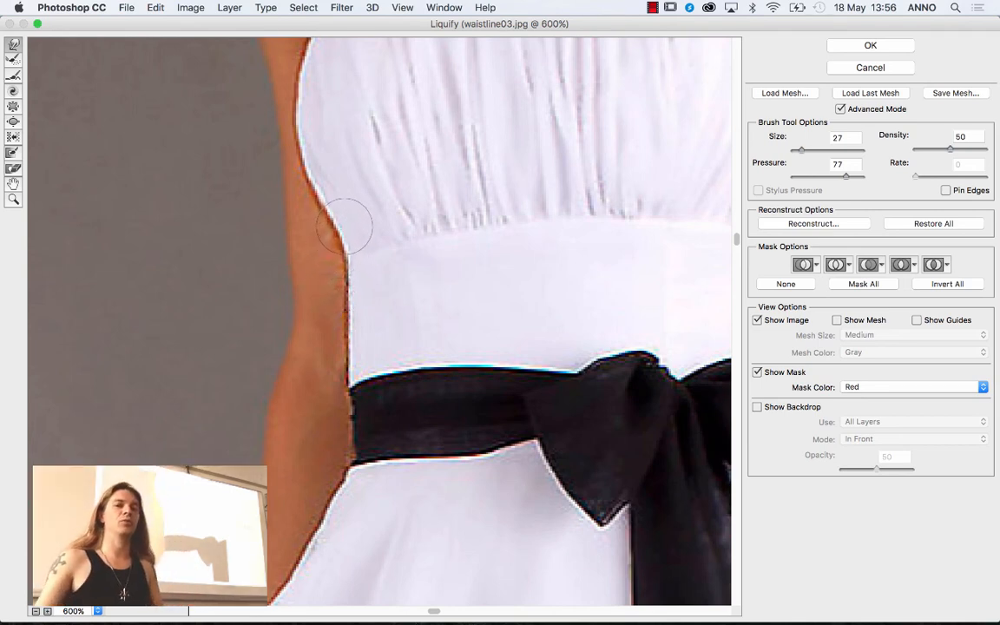
left_click_drag(386, 123, 367, 285)
left_click_drag(436, 223, 397, 235)
Try enlarging the bust with the Bloat tool at brush size 462 and undo the stroke.
key("super+minus")
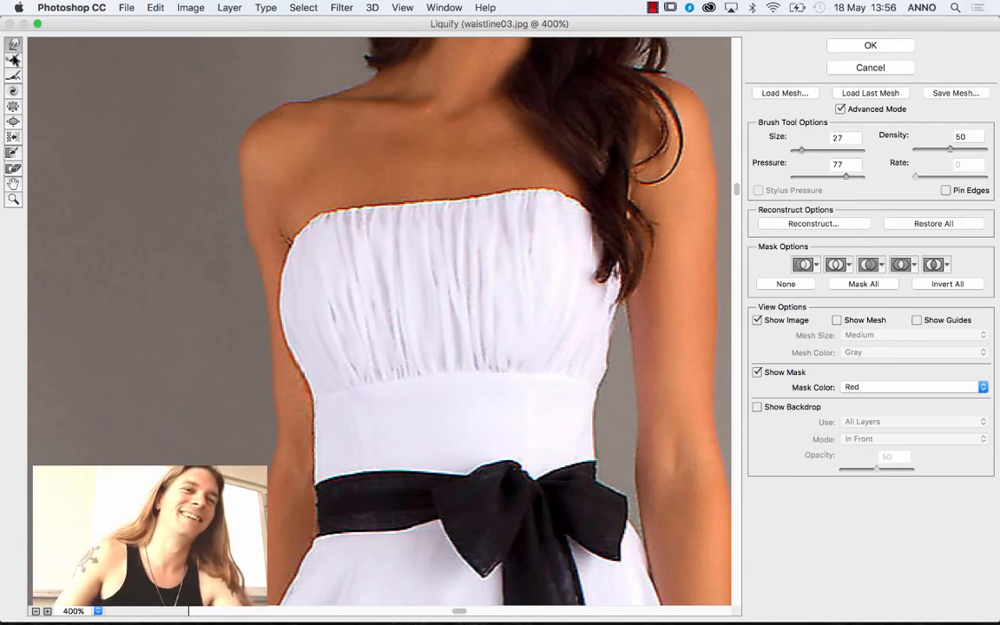
left_click(13, 122)
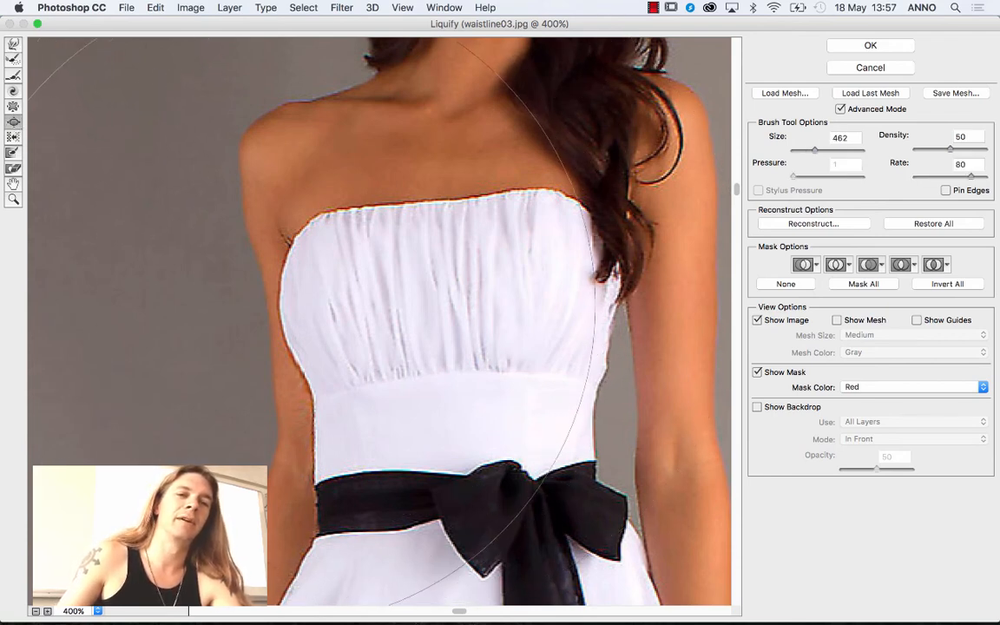
left_click_drag(340, 303, 347, 303)
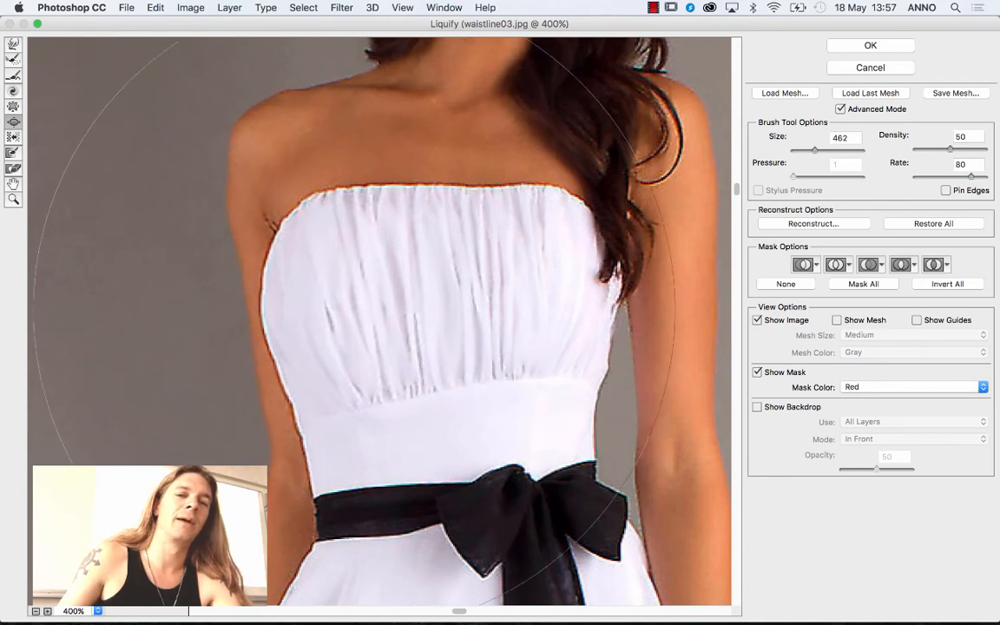
key("super+z")
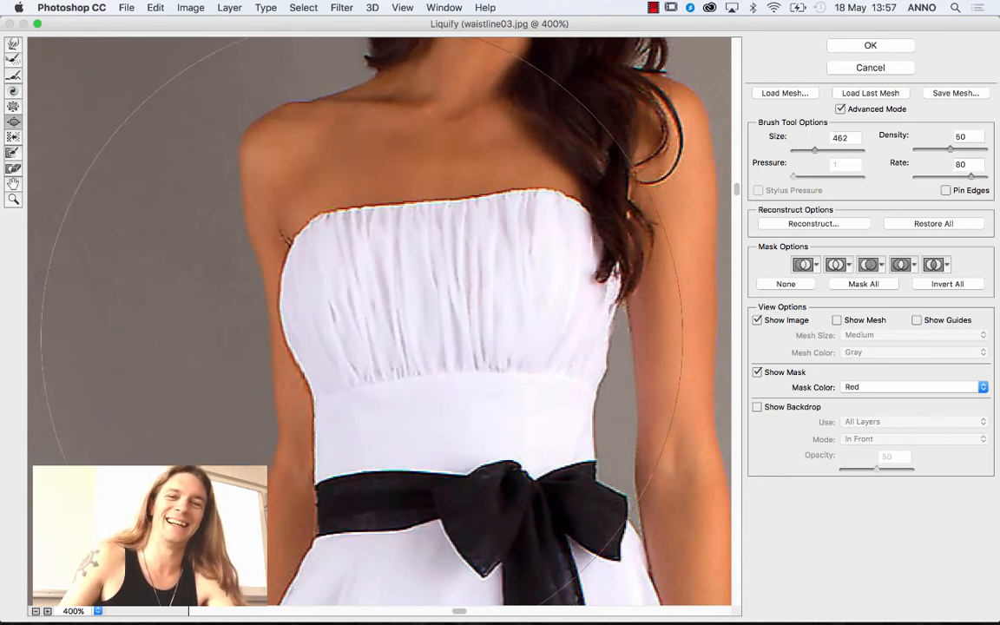
Enlarge both sides of the bust using the Bloat tool with size 166, density 43 and rate 52.
left_click(806, 152)
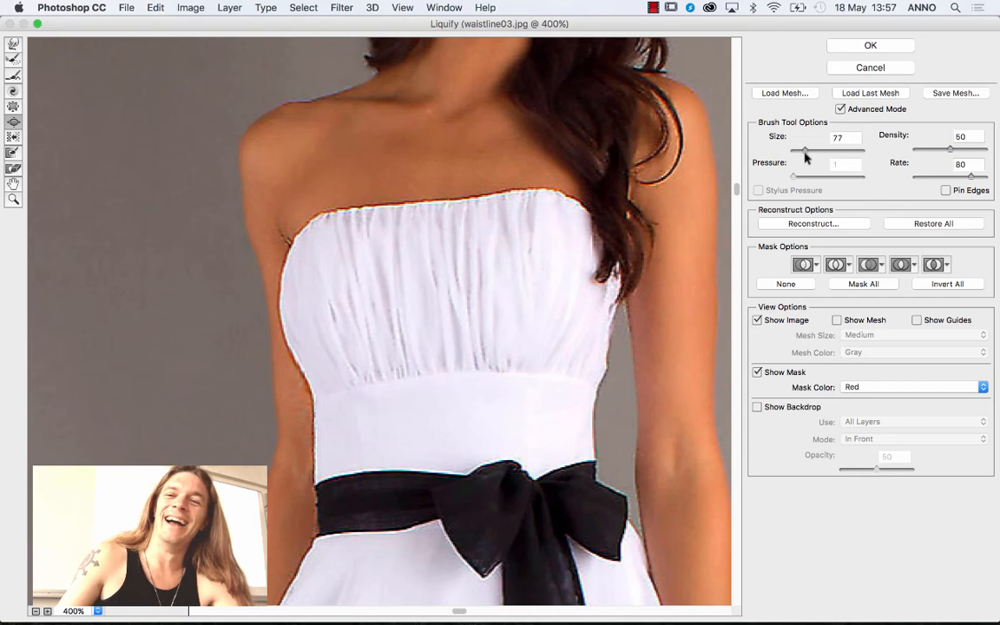
left_click(812, 152)
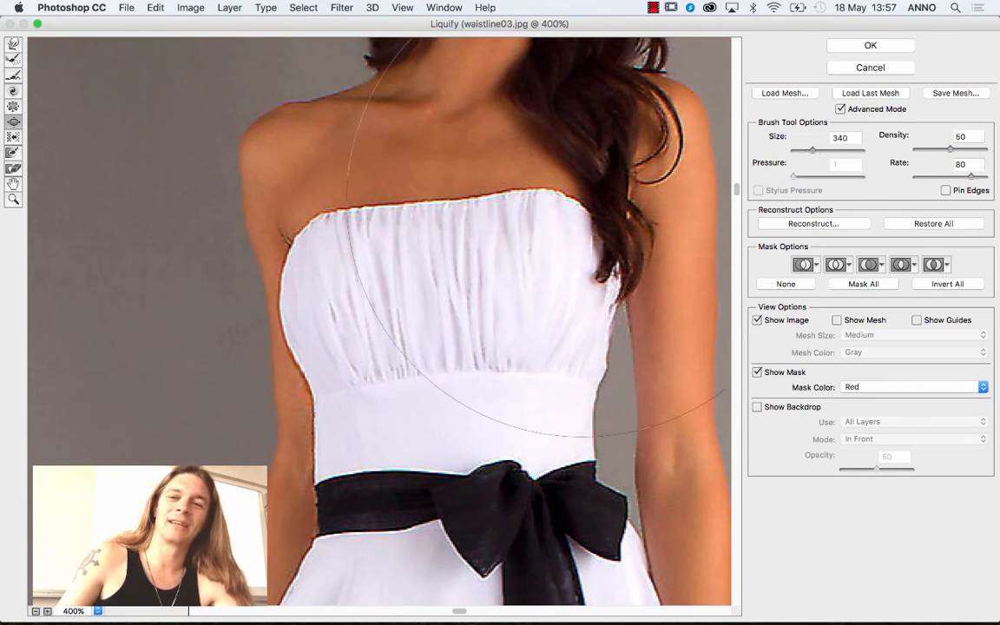
left_click(809, 152)
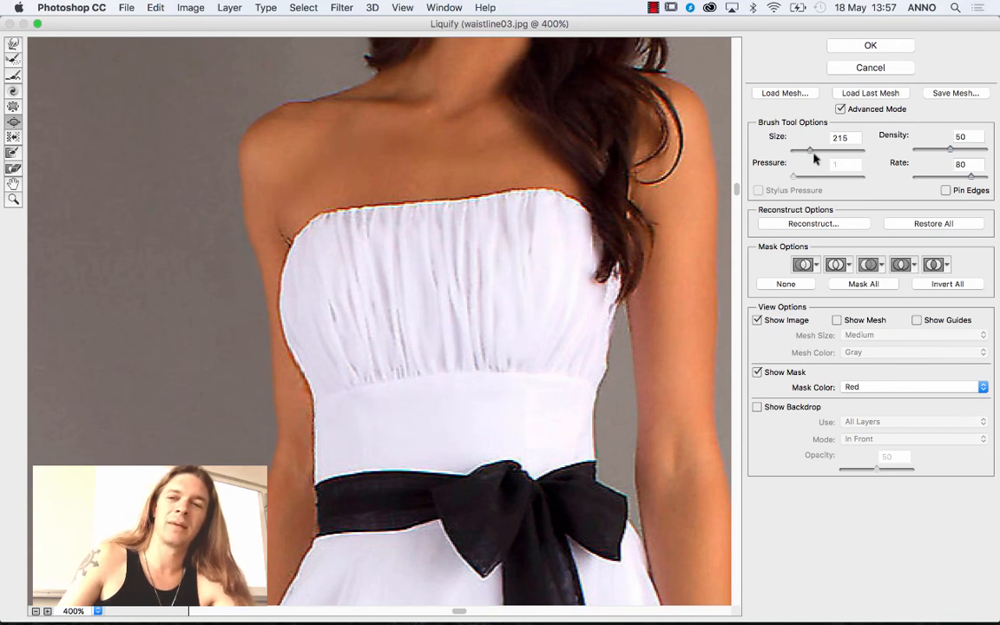
left_click_drag(810, 152, 807, 152)
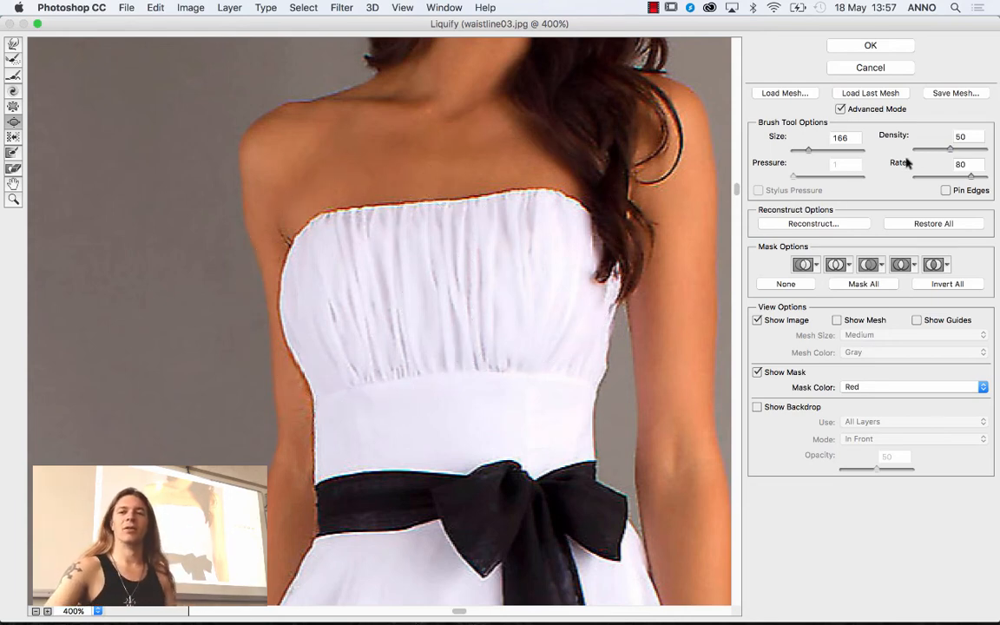
left_click(949, 151)
left_click_drag(949, 151, 953, 176)
mouse_move(368, 301)
left_mouse_down()
mouse_move(325, 301)
mouse_move(354, 289)
mouse_move(366, 268)
mouse_move(388, 288)
mouse_move(360, 300)
mouse_move(341, 327)
mouse_move(336, 306)
mouse_move(324, 317)
mouse_move(331, 287)
mouse_move(360, 271)
mouse_move(400, 299)
mouse_move(506, 277)
mouse_move(535, 287)
mouse_move(533, 275)
mouse_move(545, 295)
mouse_move(504, 273)
mouse_move(450, 284)
mouse_move(506, 265)
mouse_move(533, 267)
mouse_move(552, 286)
mouse_move(443, 246)
mouse_move(343, 303)
mouse_move(335, 292)
mouse_move(486, 309)
mouse_move(518, 292)
mouse_move(460, 300)
mouse_move(542, 296)
mouse_move(514, 291)
left_mouse_up()
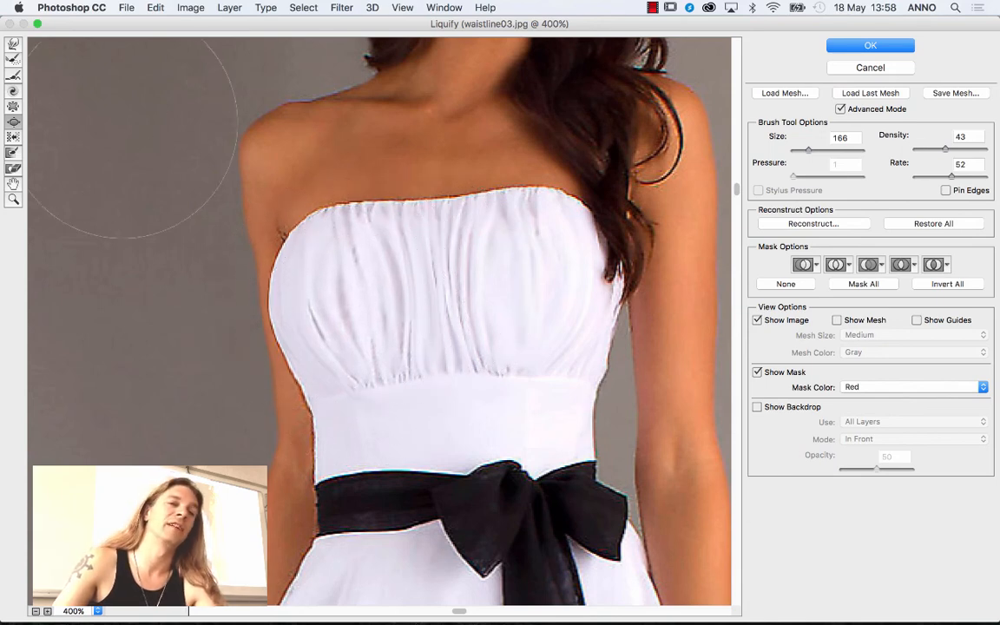
Restore the distorted pleats on the bodice with the Reconstruct tool at size 53 and apply the Liquify filter.
left_click(14, 57)
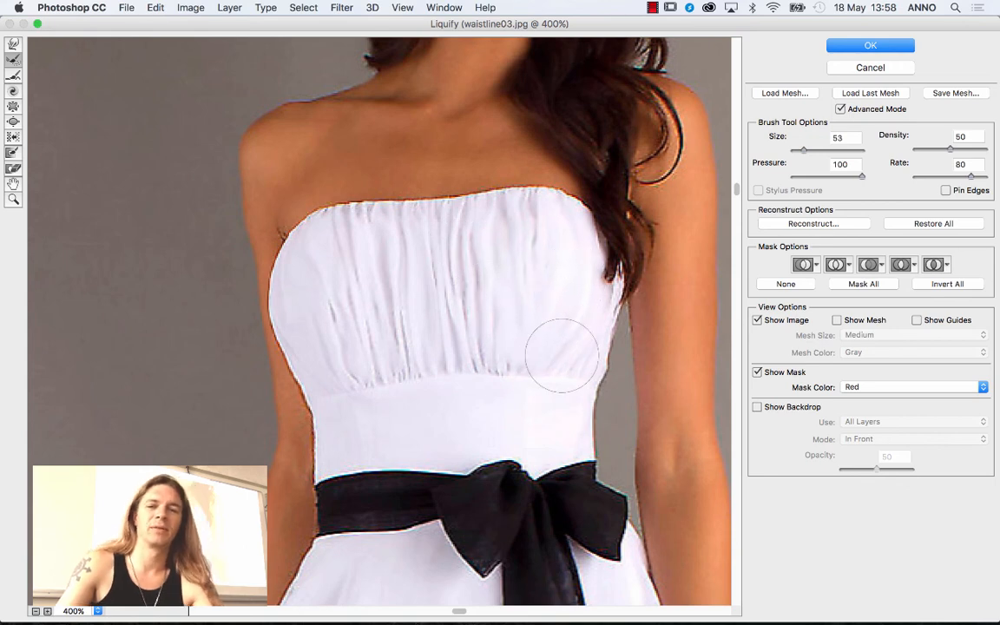
left_click(859, 48)
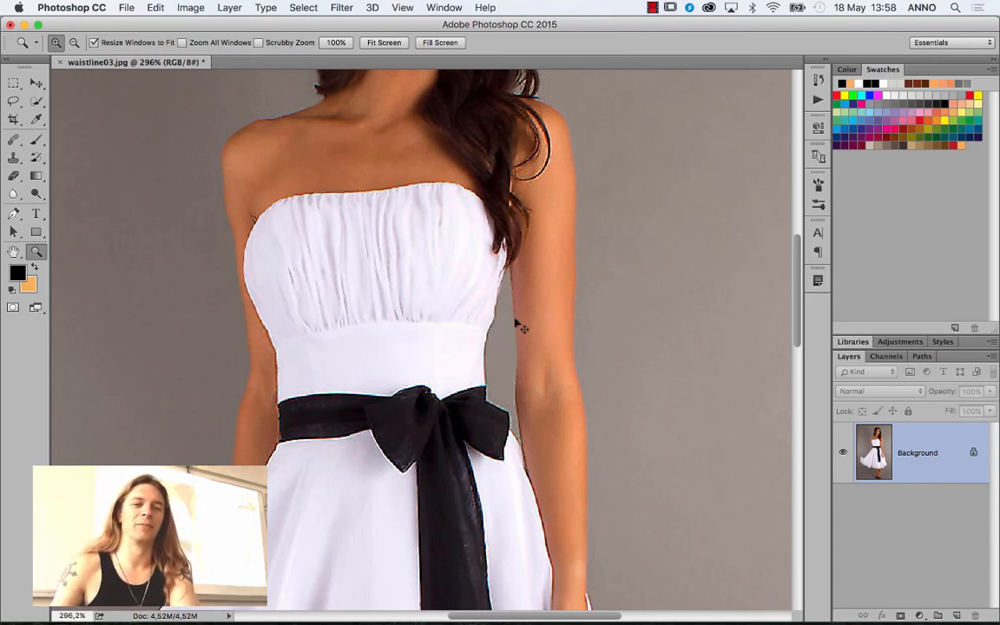
Compare the bodice before and after Liquify by repeatedly undoing and redoing the filter, finishing with the reshaped version.
key("super+z")
key("super+z")
key("super+z")
key("super+z")
key("super+z")
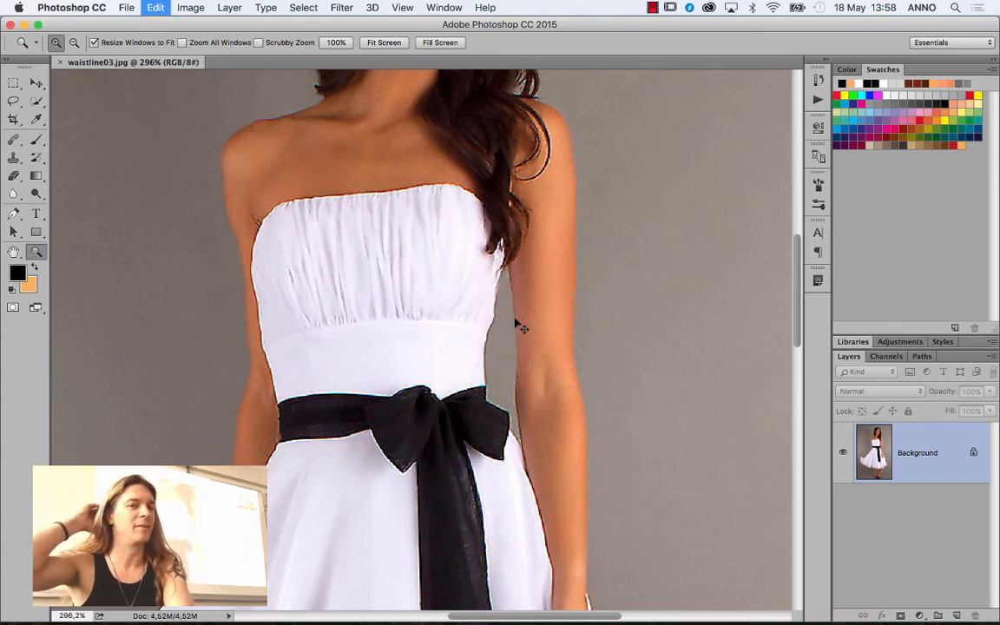
key("super+z")
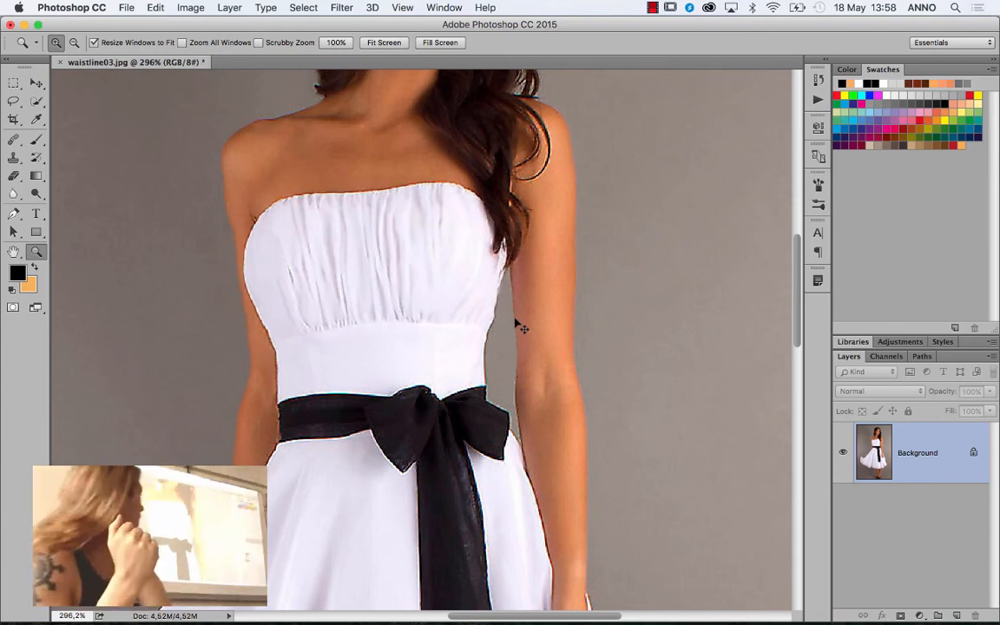
key("super+z")
key("super+z")
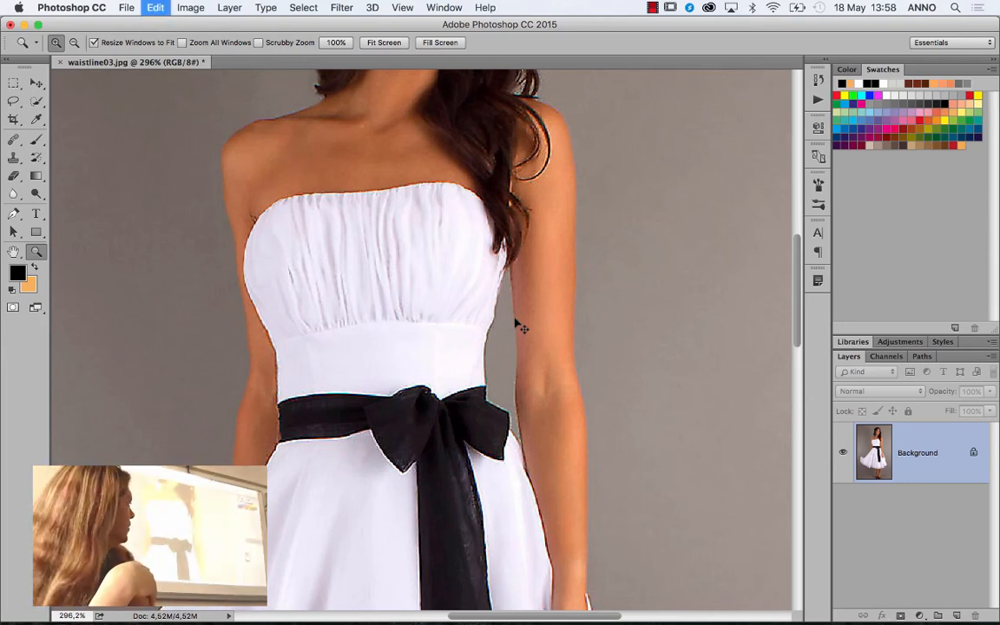
key("super+z")
key("super+z")
key("super+z")
key("super+z")
key("super+z")
key("super+z")
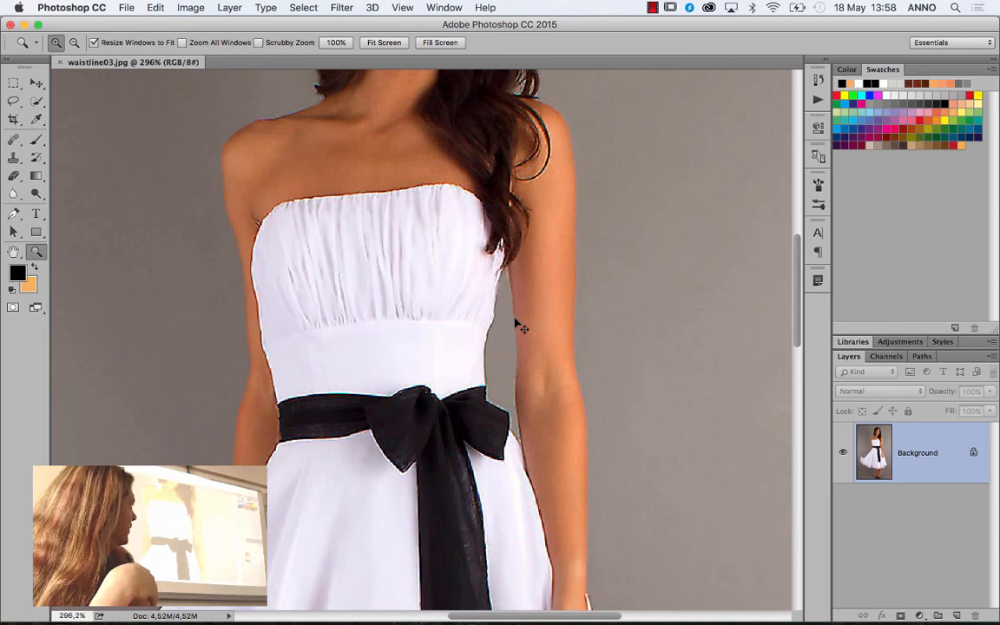
key("super+z")
key("super+z")
key("super+z")
key("super+z")
key("super+z")
key("super+z")
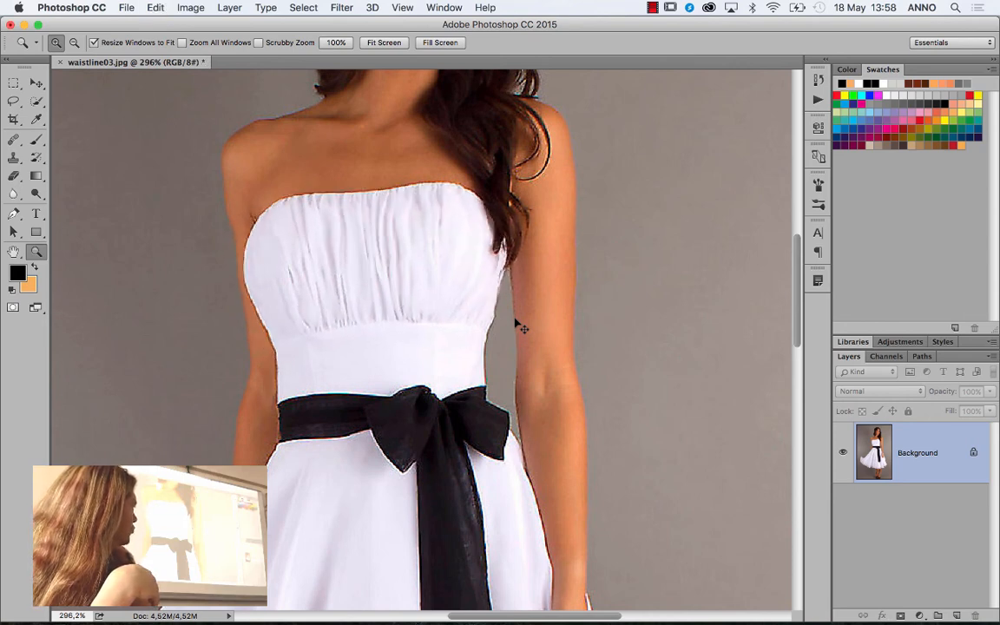
key("super+z")
key("super+z")
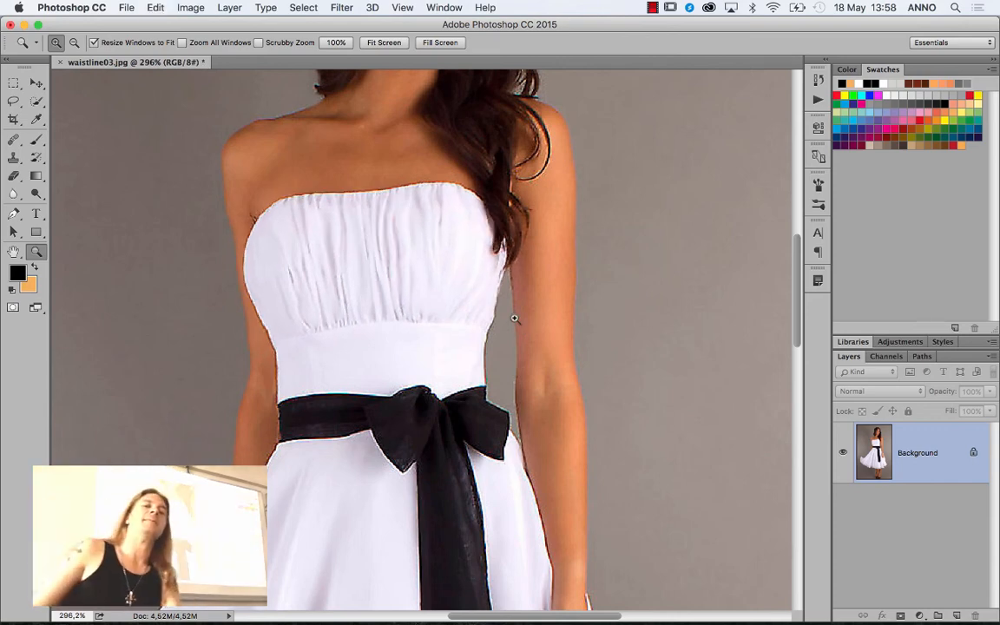
Examine the proportions of the model's head, face and reshaped bodice in close view.
scroll(550, 241, "up", 10)
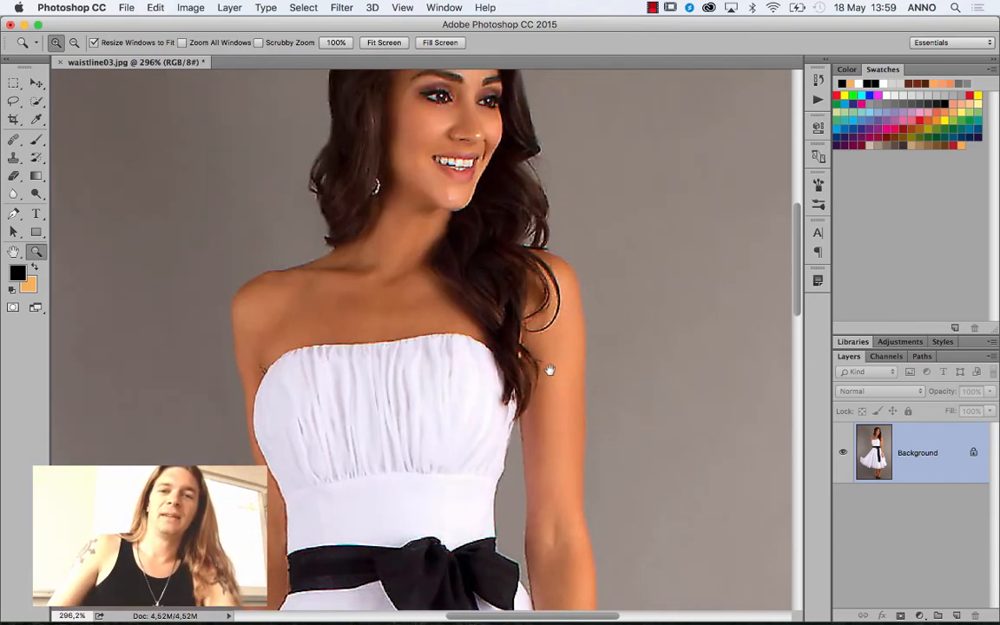
scroll(521, 426, "up", 3)
scroll(521, 426, "right", 2)
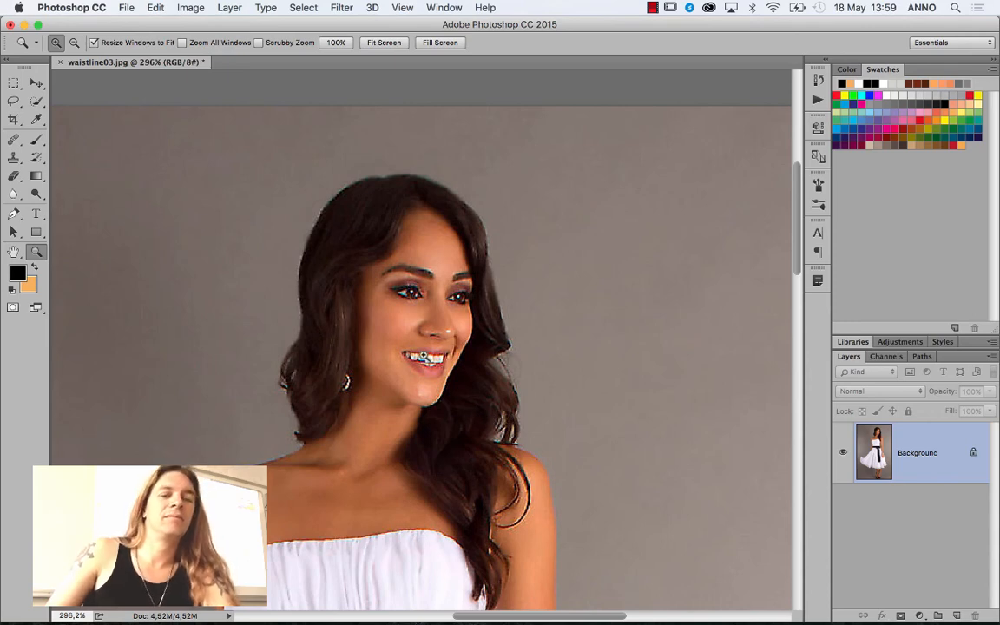
left_click_drag(438, 384, 430, 278)
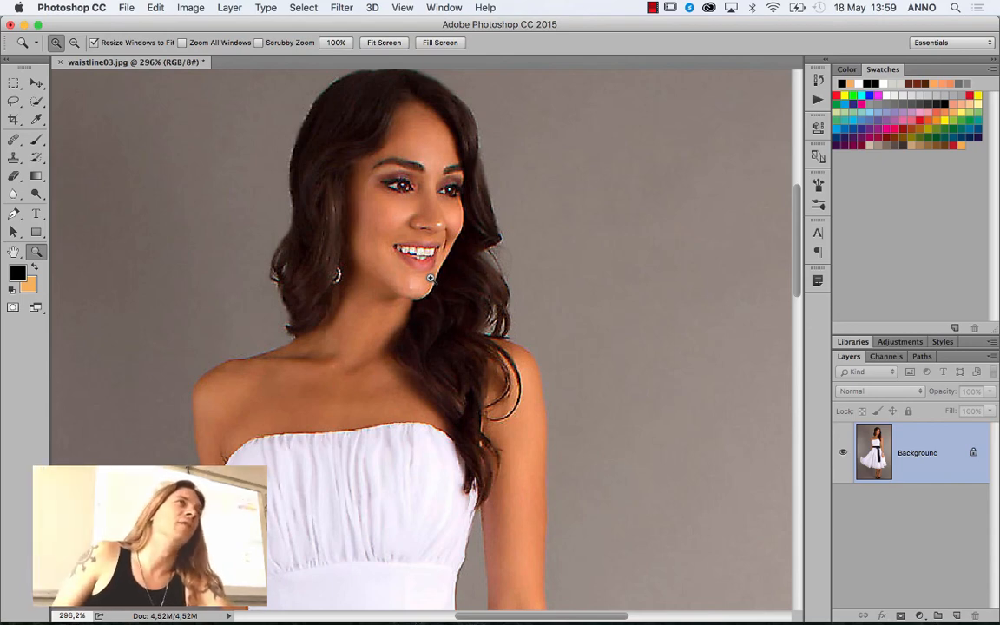
scroll(469, 330, "down", 15)
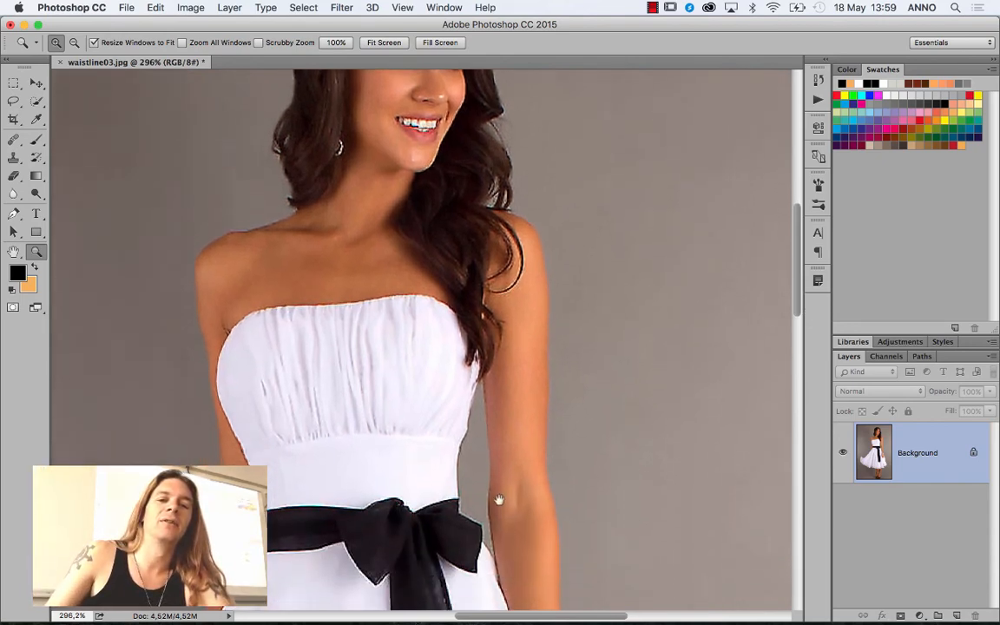
scroll(490, 356, "up", 18)
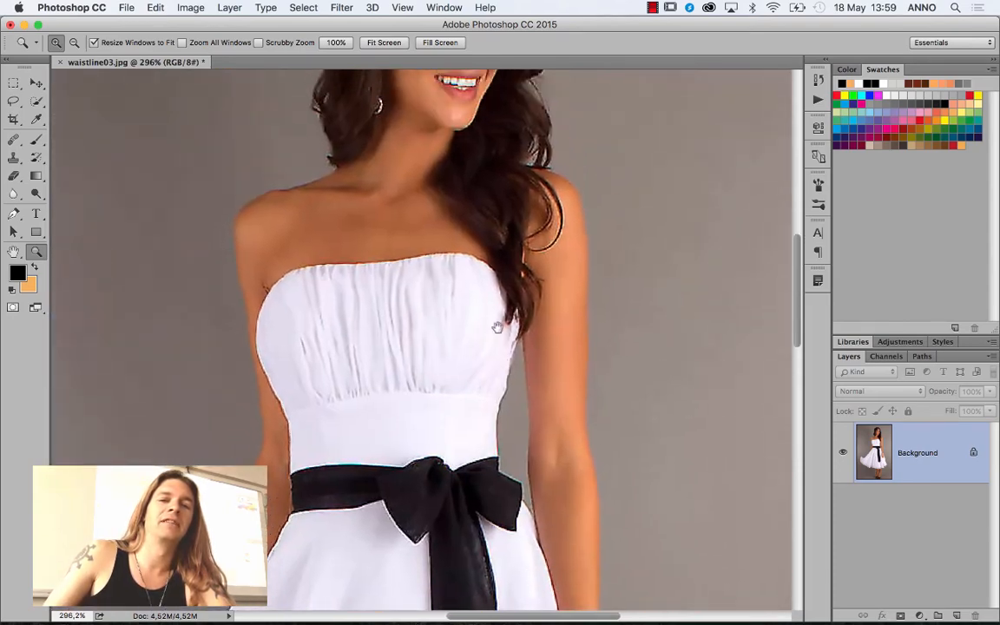
left_click_drag(492, 400, 492, 350)
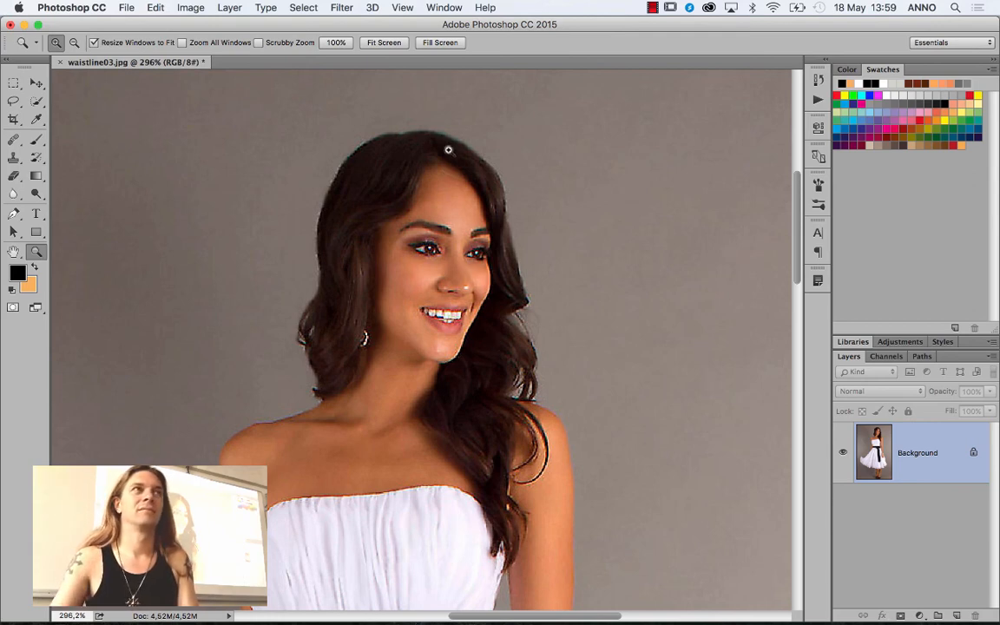
Reopen the Liquify filter and shrink the model's head with the Pucker tool at size 462, density 50 and rate 80.
left_click(342, 7)
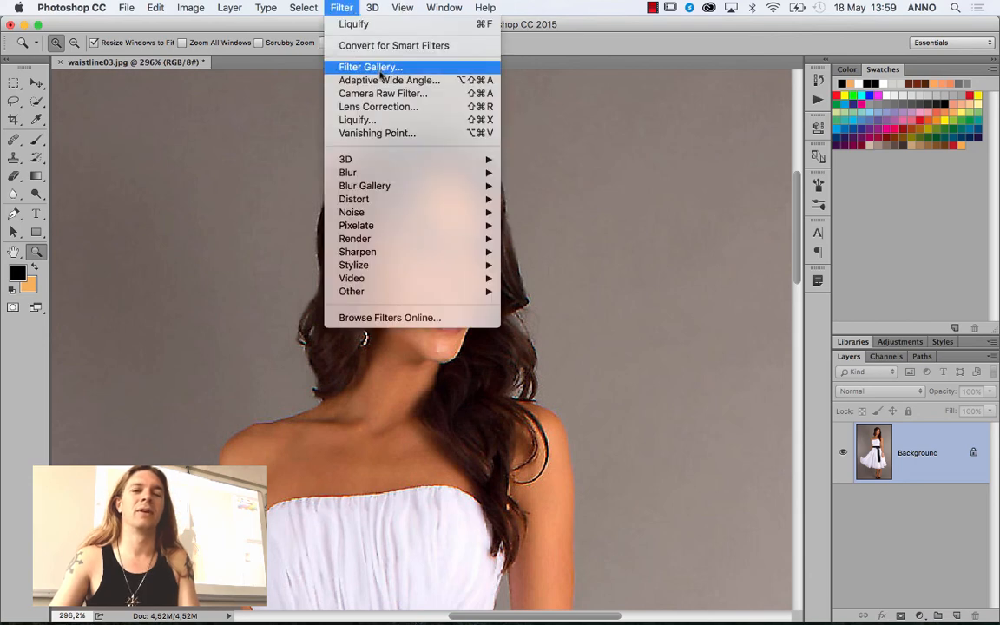
left_click(407, 121)
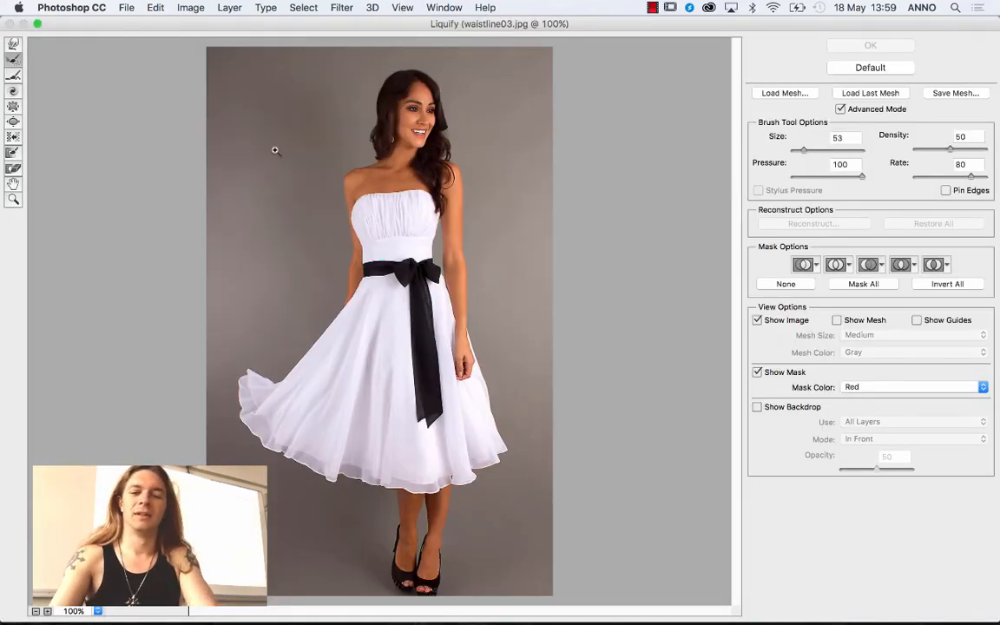
scroll(275, 151, "down", 1)
left_click(14, 200)
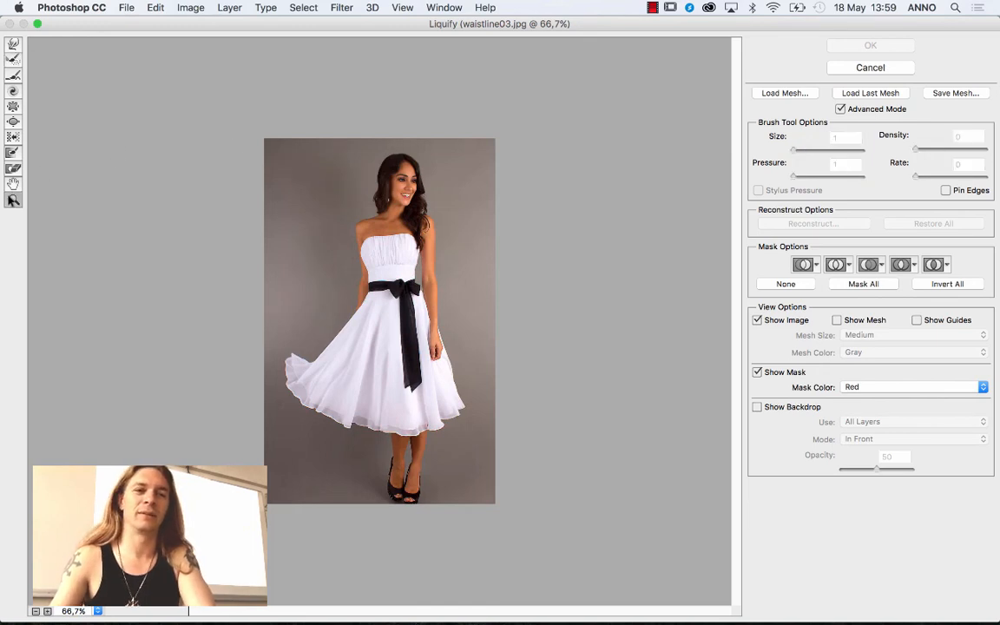
left_click(396, 190)
left_click(362, 136)
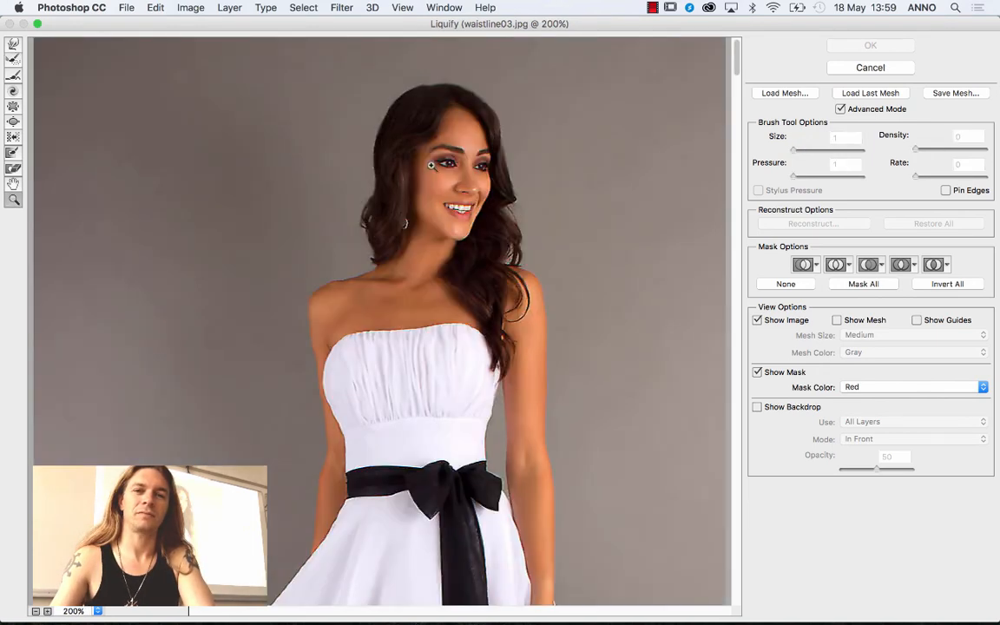
left_click(366, 128)
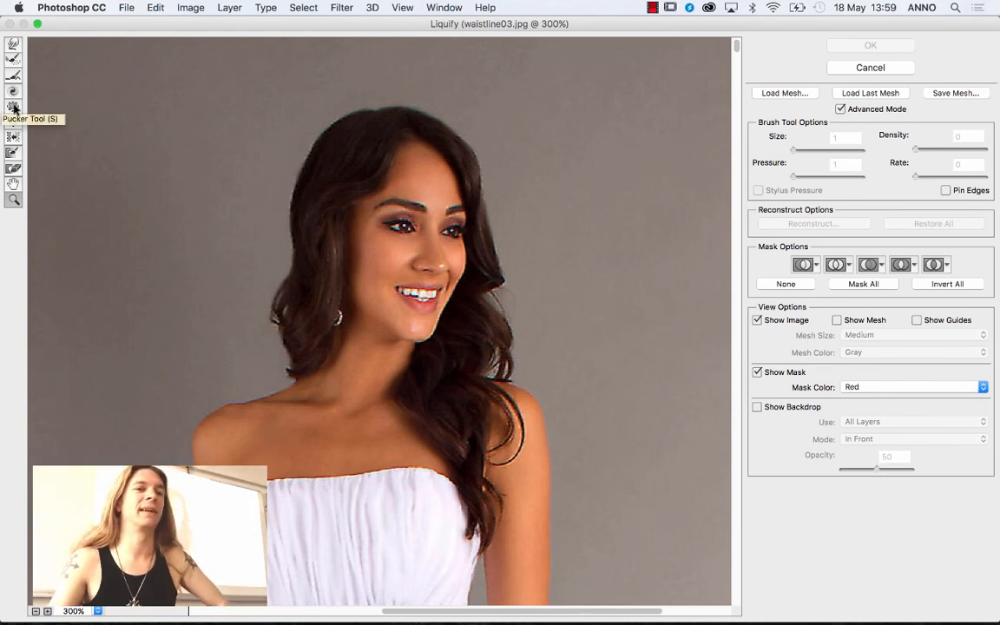
left_click(13, 107)
left_click_drag(376, 276, 376, 276)
left_click(351, 297)
left_click(373, 215)
left_click(402, 202)
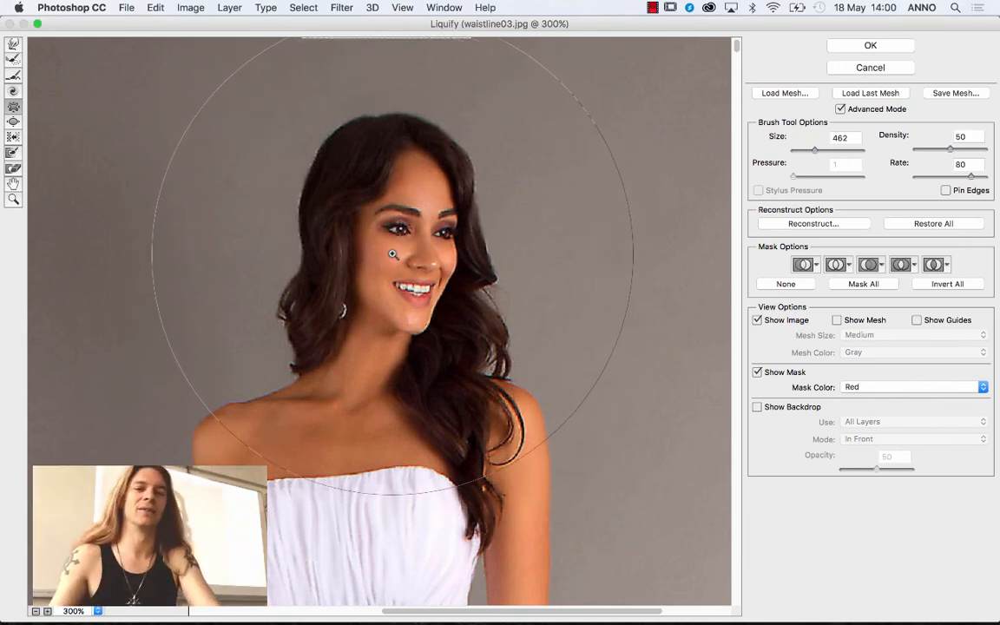
Restore the head toward its original size with the Reconstruct tool at size 215 and pressure 100.
key("super+space")
left_click(12, 59)
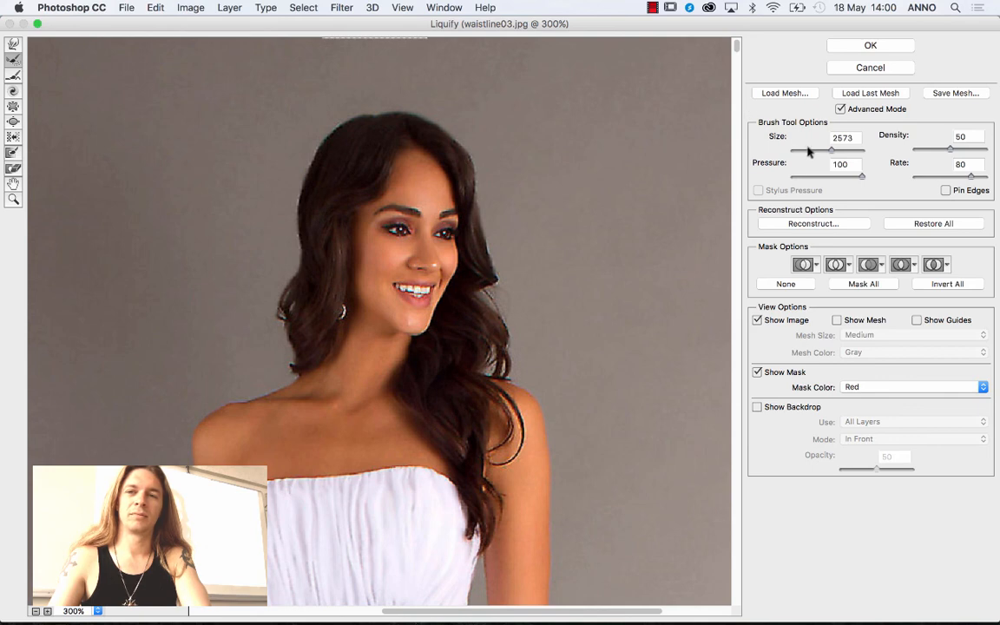
mouse_move(495, 141)
left_mouse_down()
mouse_move(335, 145)
mouse_move(365, 278)
mouse_move(348, 340)
mouse_move(382, 447)
mouse_move(317, 423)
mouse_move(550, 381)
mouse_move(346, 192)
mouse_move(329, 350)
mouse_move(349, 331)
mouse_move(326, 296)
left_mouse_up()
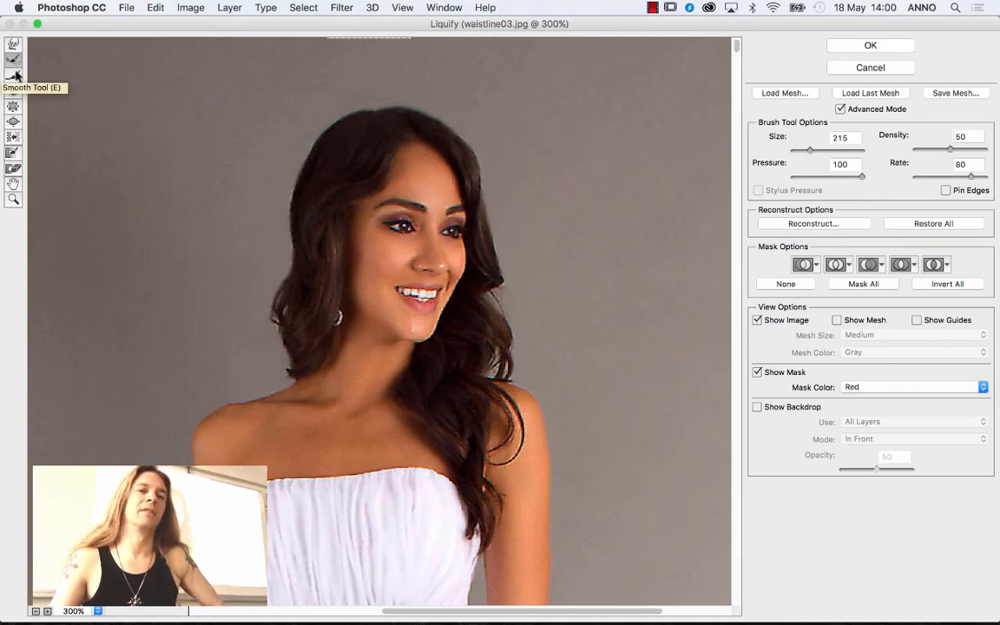
Try to shrink the whole head with the Pucker tool at size 664 without a mask, compare the effect and undo it.
left_click(13, 122)
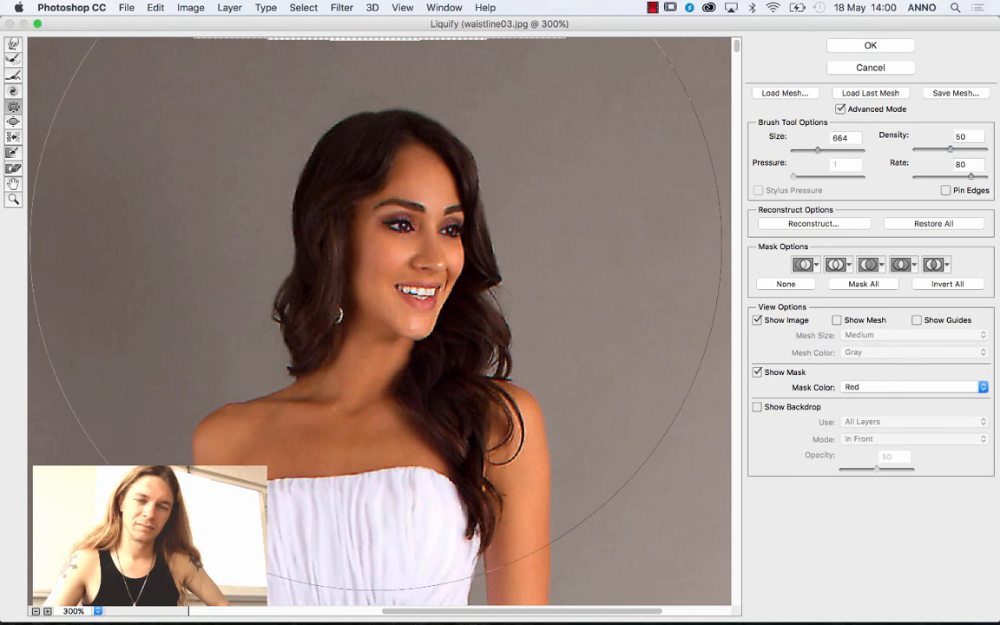
left_click(376, 245)
left_click(349, 264)
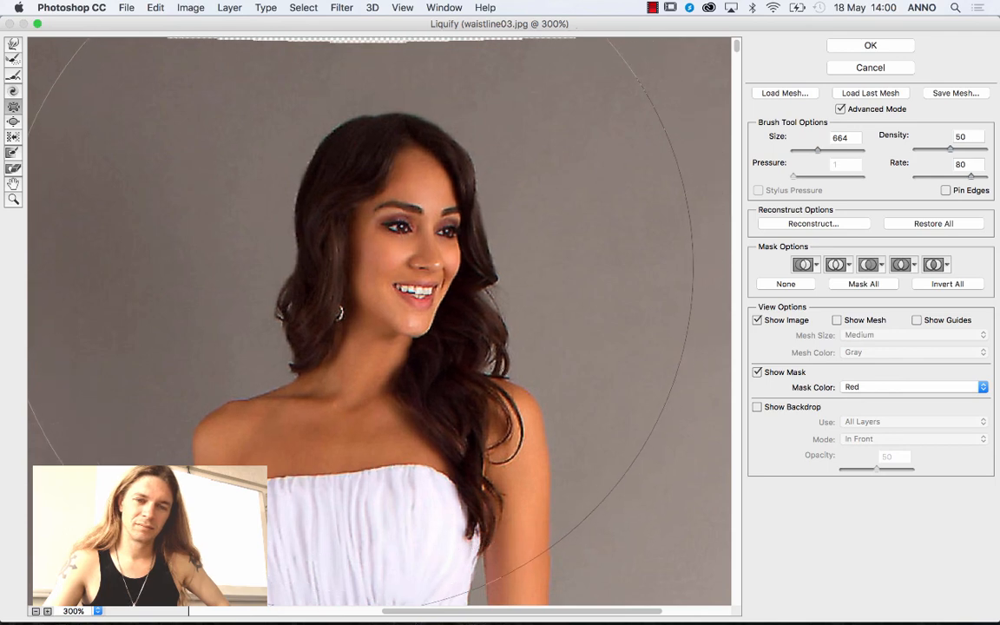
key("super+z")
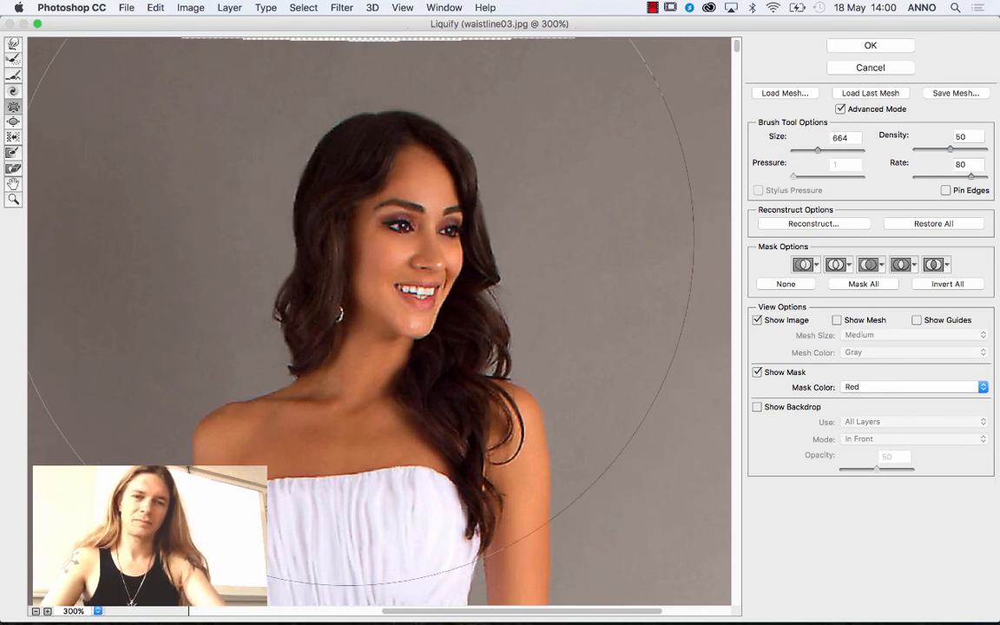
key("super+z")
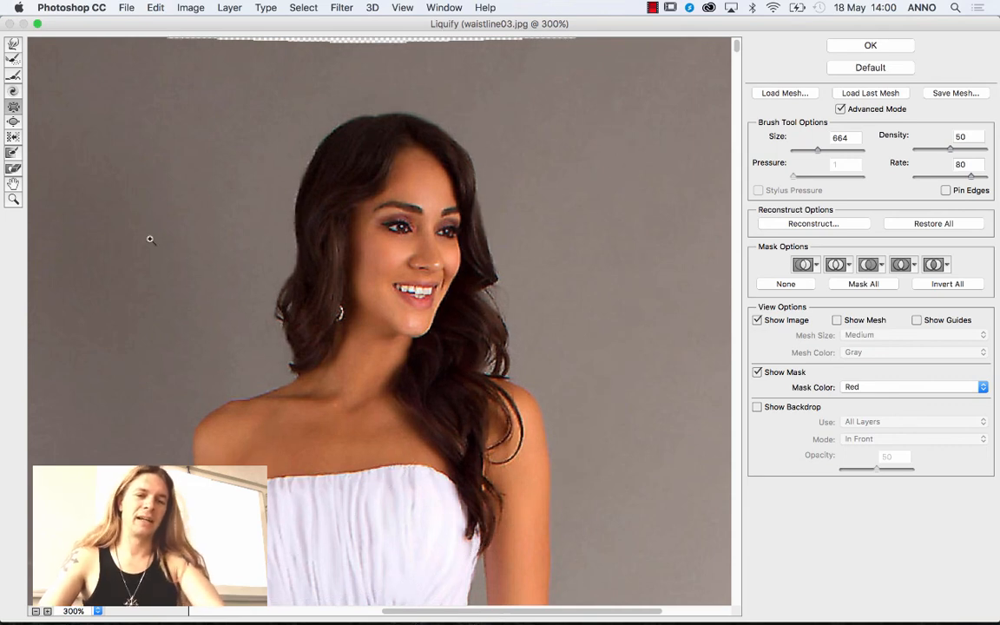
key("super+z")
key("alt+super+z")
key("alt+super+z")
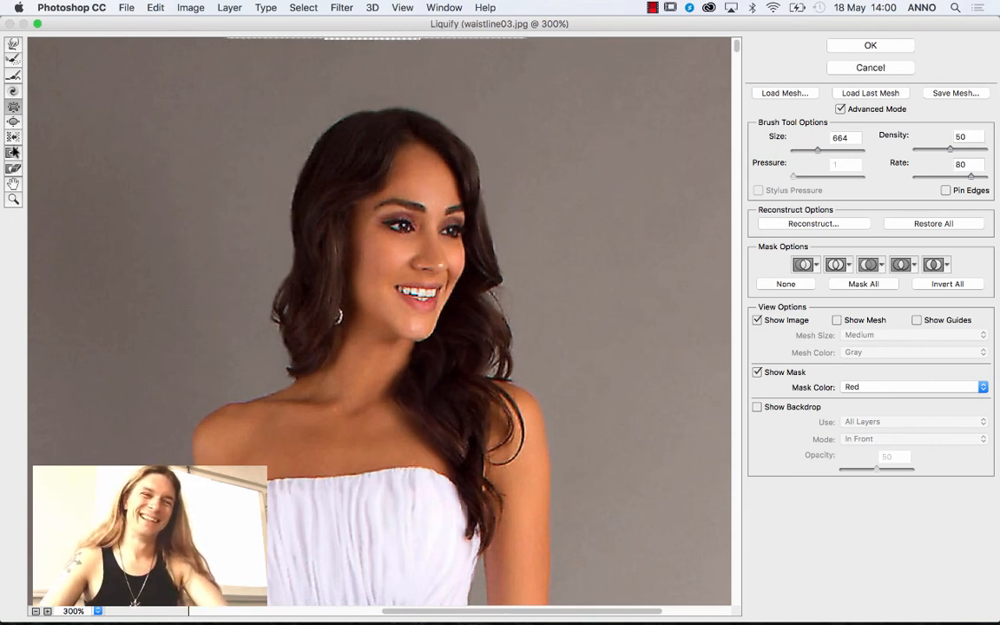
Freeze the shoulders and body below the neck with the Freeze Mask tool, using size 28 along the neckline and size 243 for the rest.
left_click(14, 152)
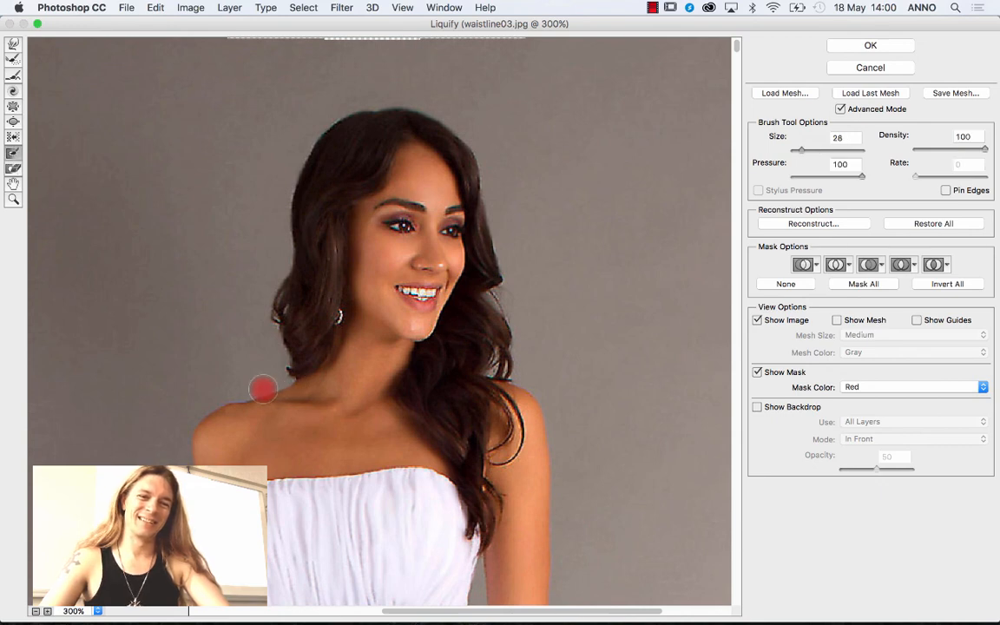
mouse_move(262, 389)
left_mouse_down()
mouse_move(378, 404)
mouse_move(505, 370)
mouse_move(556, 386)
mouse_move(499, 398)
left_mouse_up()
mouse_move(362, 419)
left_mouse_down()
mouse_move(288, 418)
mouse_move(239, 390)
mouse_move(252, 394)
mouse_move(215, 393)
mouse_move(182, 417)
left_mouse_up()
left_click(819, 150)
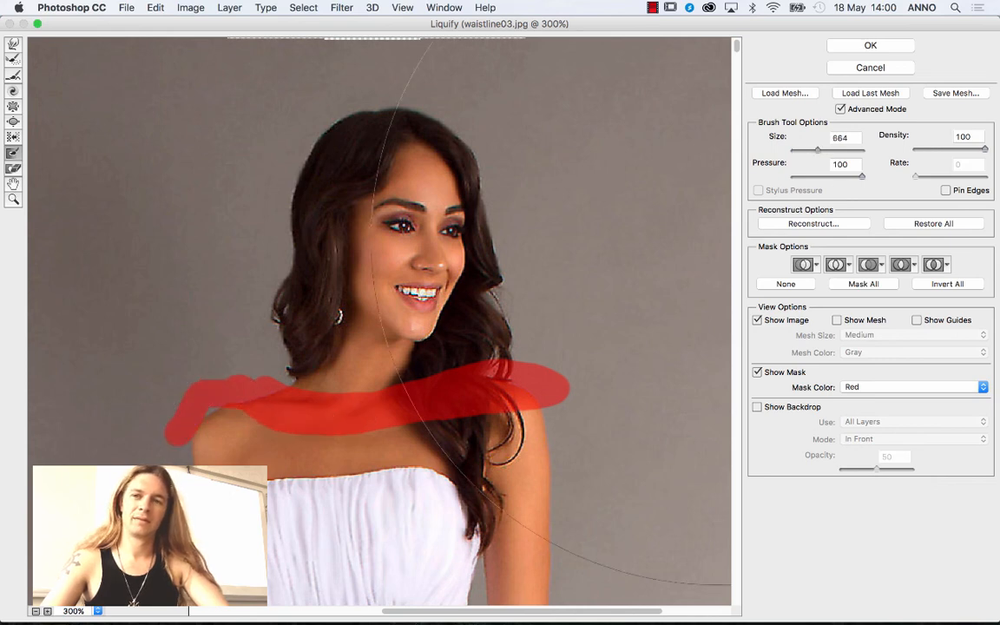
left_click(811, 150)
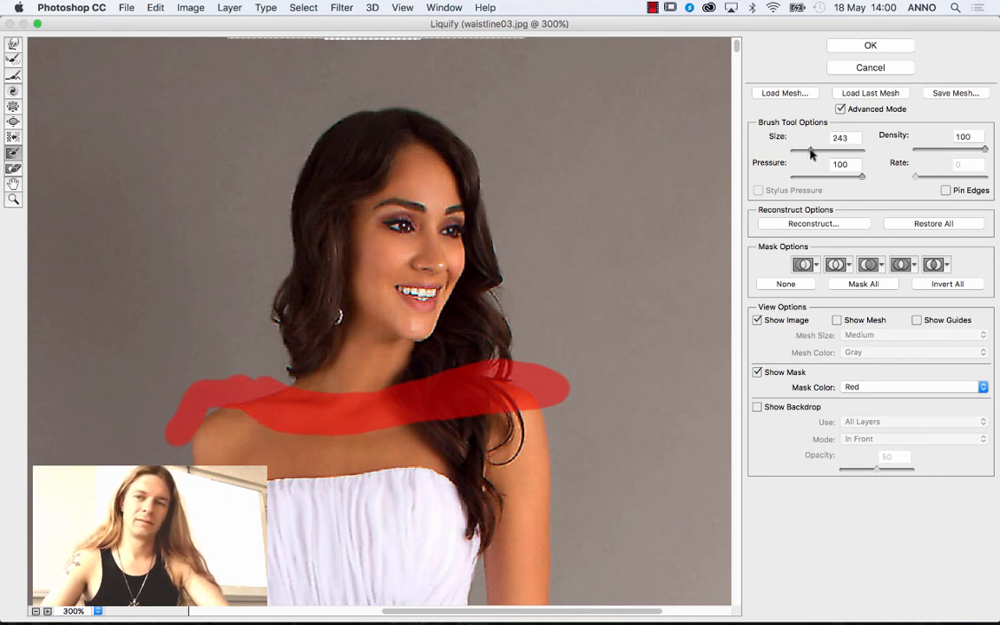
left_click(173, 489)
mouse_move(174, 473)
left_mouse_down()
mouse_move(252, 456)
mouse_move(574, 461)
mouse_move(613, 500)
left_mouse_up()
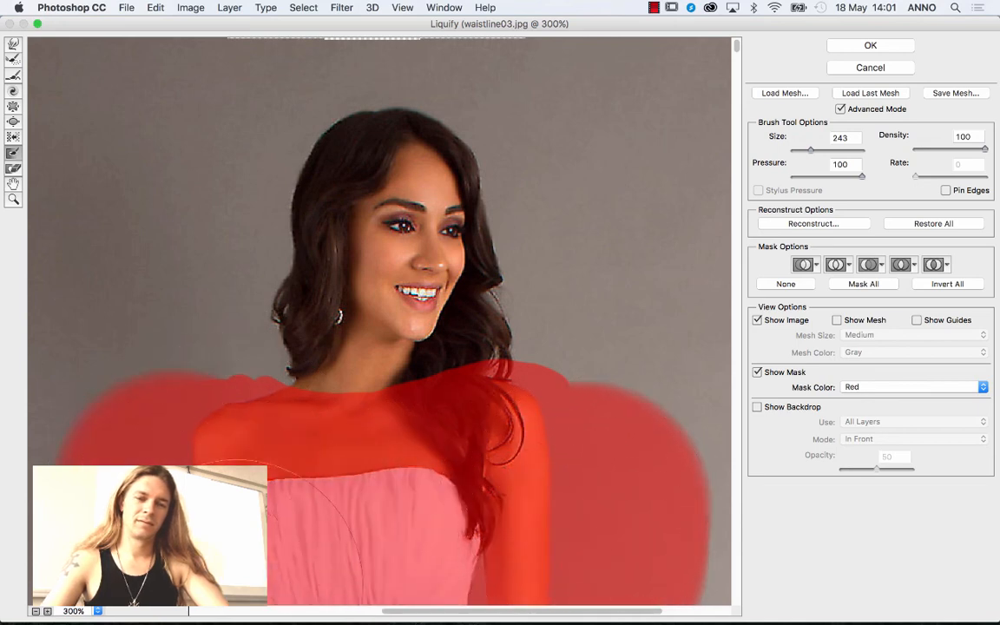
Shrink the unfrozen head with the Pucker tool at size 664, density 50 and rate 80.
left_click(13, 106)
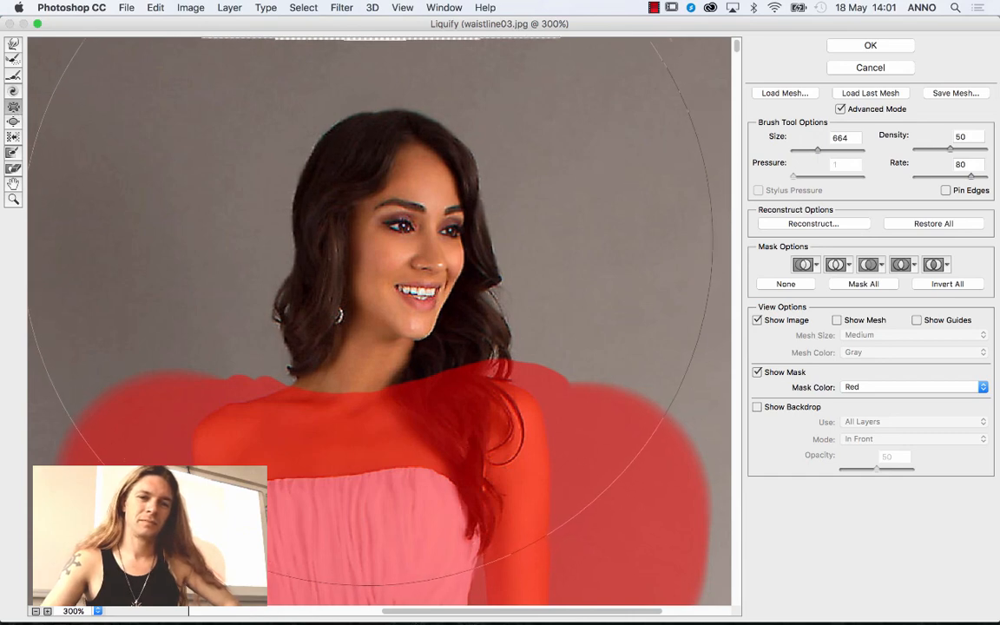
left_click(374, 250)
left_click(357, 270)
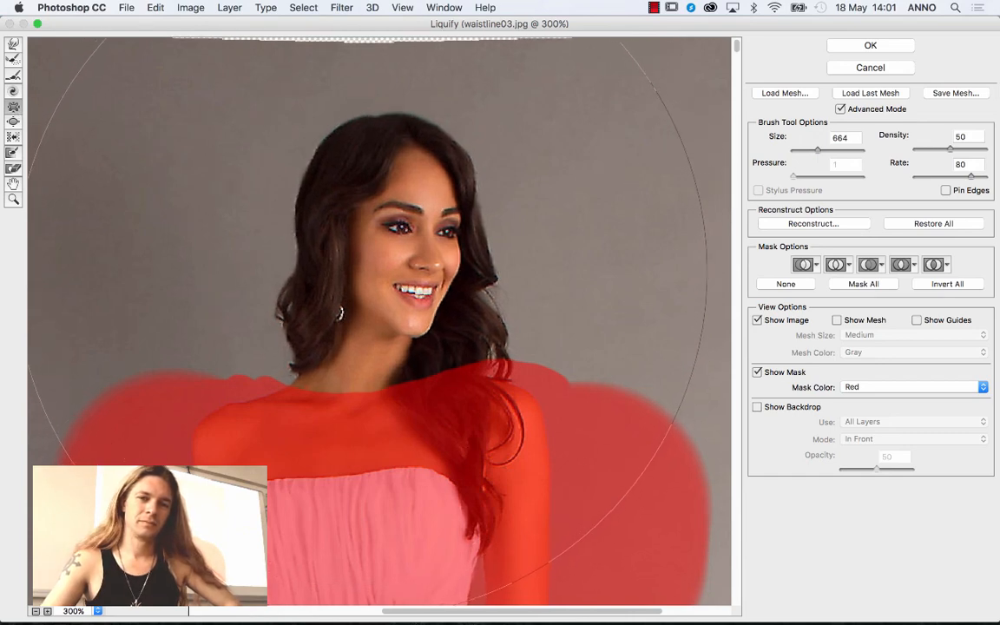
left_click(352, 273)
Nudge the head down toward the shoulders with the Forward Warp tool at size 664 and pressure 77, and apply the Liquify filter.
left_click(13, 44)
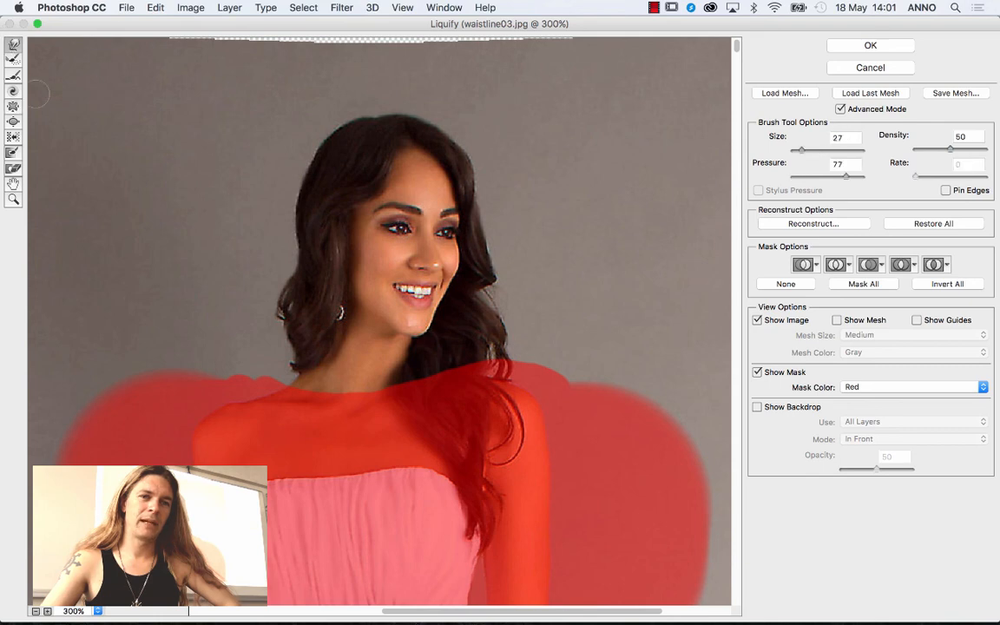
left_click_drag(814, 153, 817, 152)
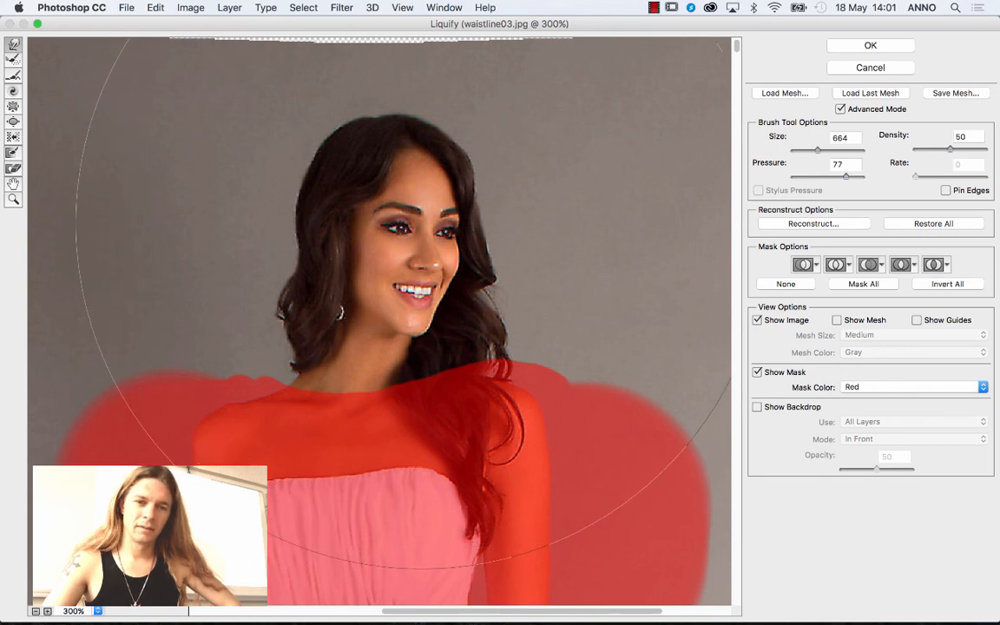
mouse_move(421, 210)
left_mouse_down()
mouse_move(427, 217)
mouse_move(389, 260)
left_mouse_up()
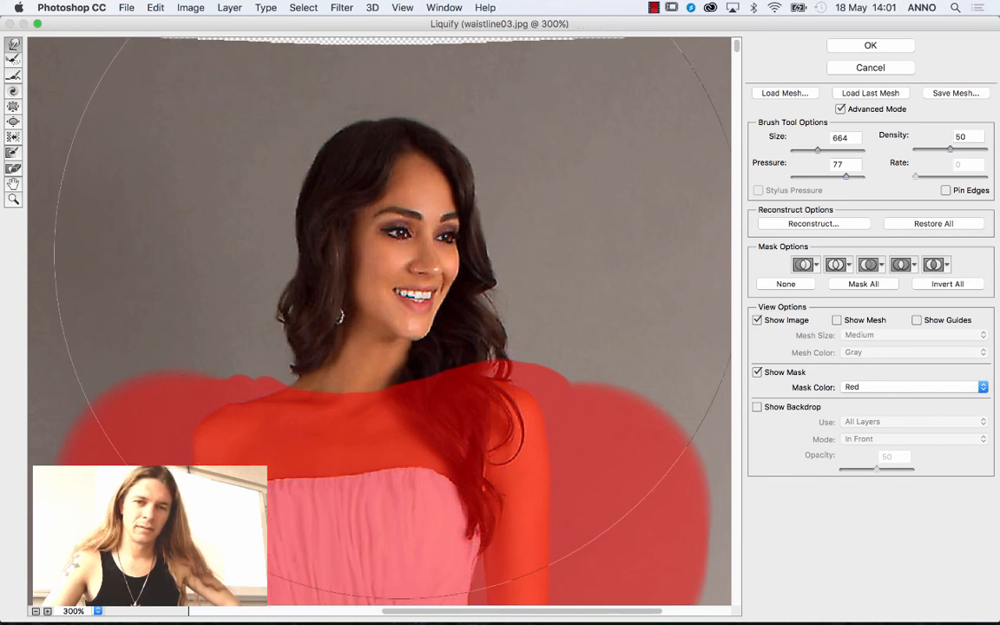
left_click(866, 46)
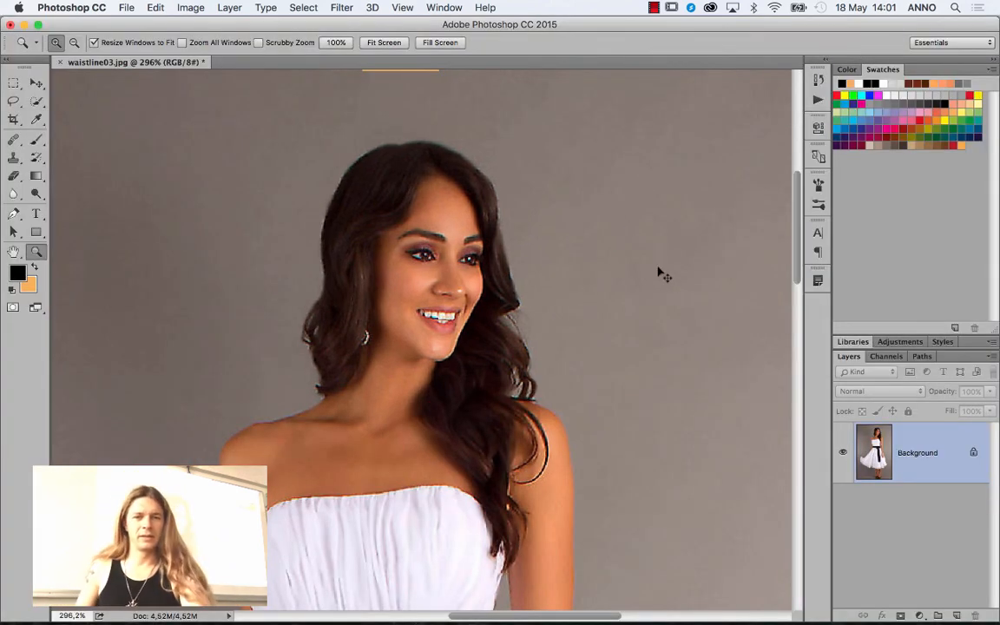
Compare the head before and after Liquify in close view by repeatedly undoing and redoing the filter, finishing with the smaller head.
key("super+z")
key("super+z")
key("super+z")
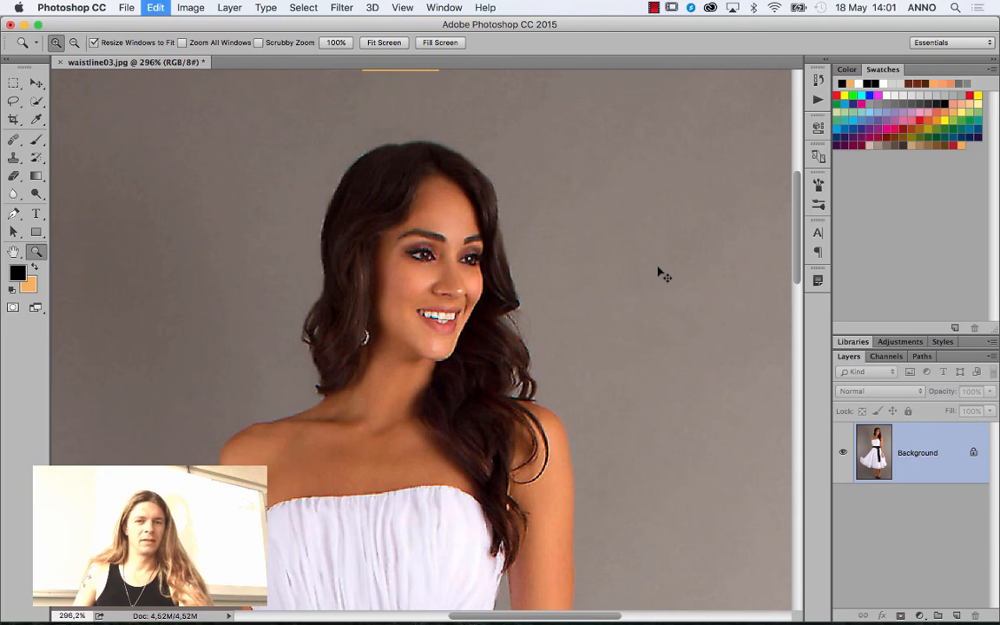
key("super+z")
key("super+z")
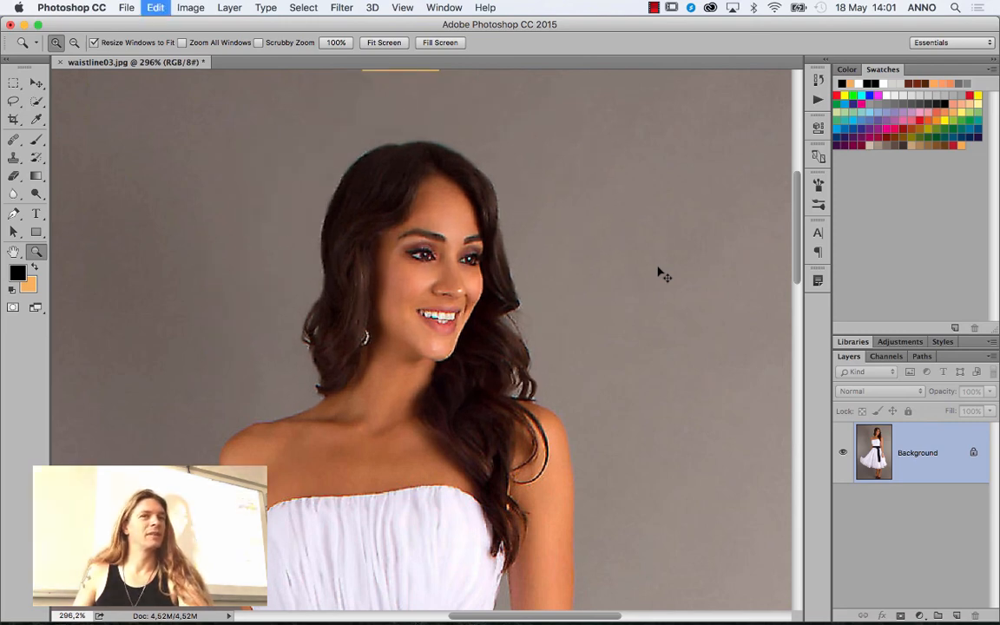
key("super+z")
key("super+z")
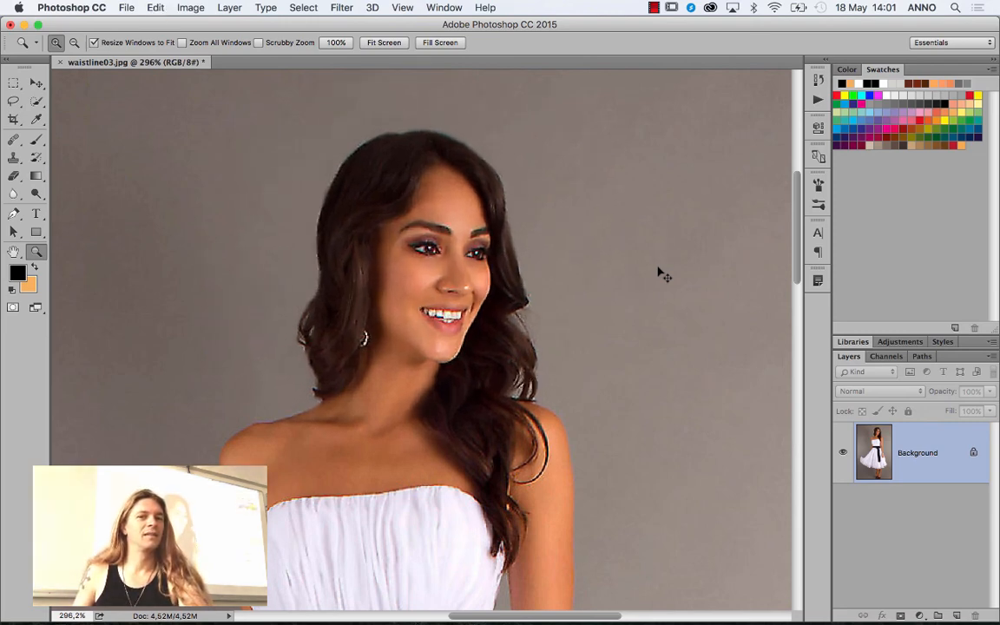
key("super+z")
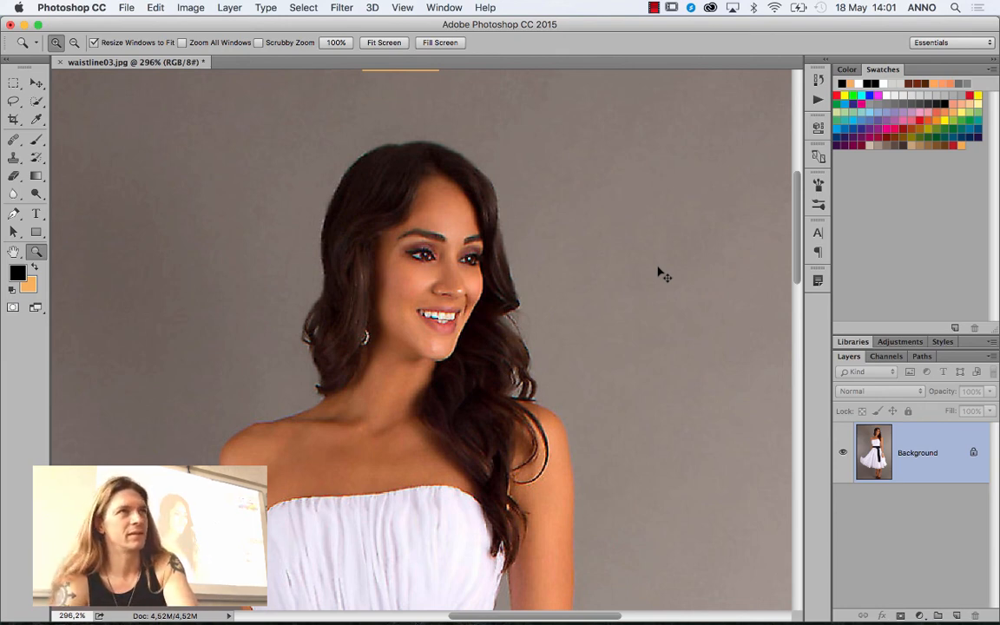
key("super+z")
key("super+z")
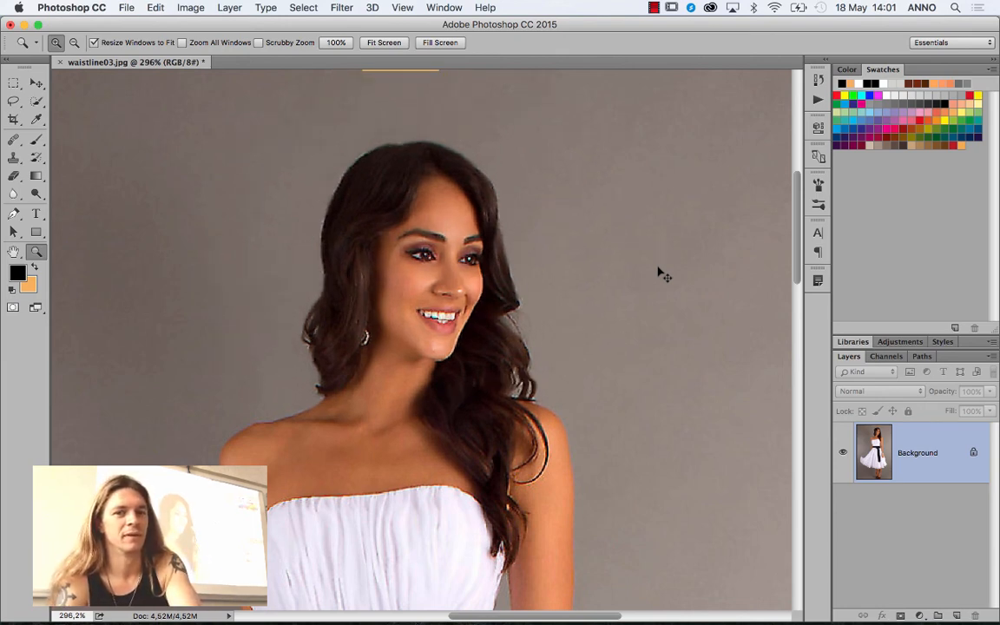
key("super+z")
key("super+z")
Compare the head proportions on the full figure at 100% view by undoing and redoing the Liquify filter, finishing with the smaller head.
key("super+minus")
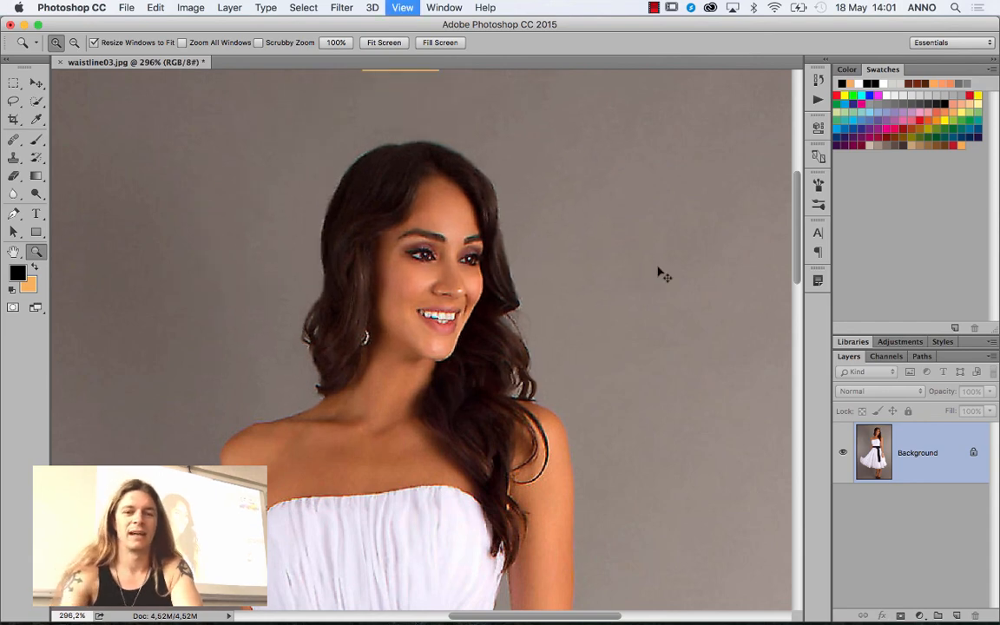
key("super+minus")
key("super+z")
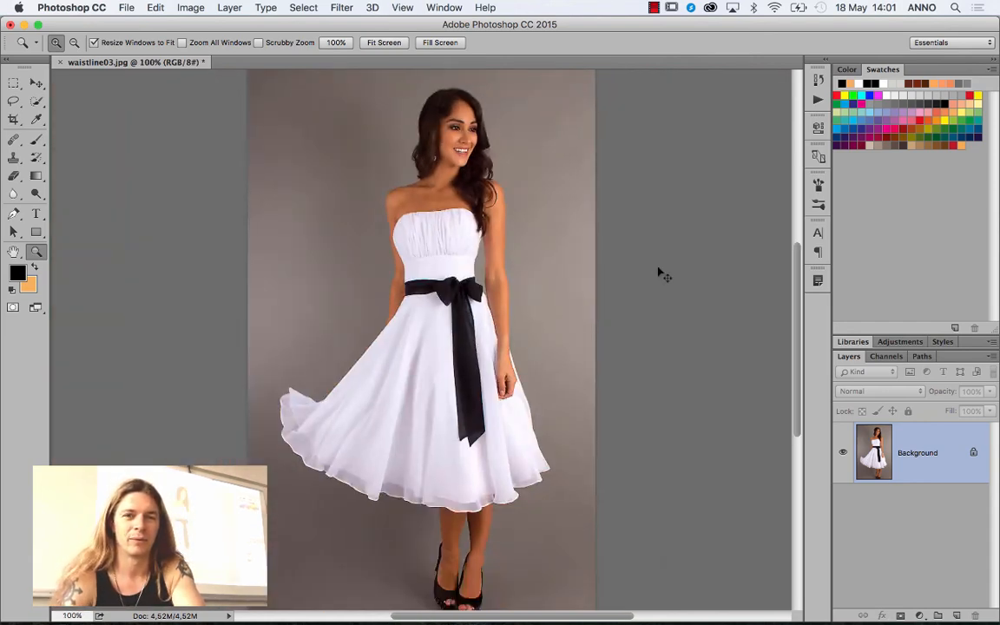
key("super+z")
key("super+z")
key("super+z")
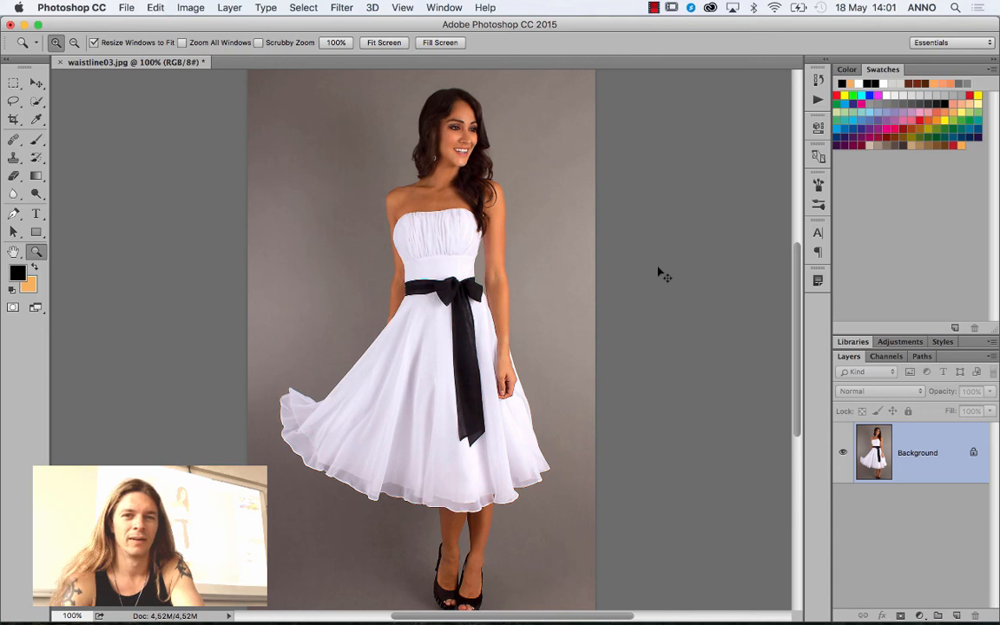
key("super+z")
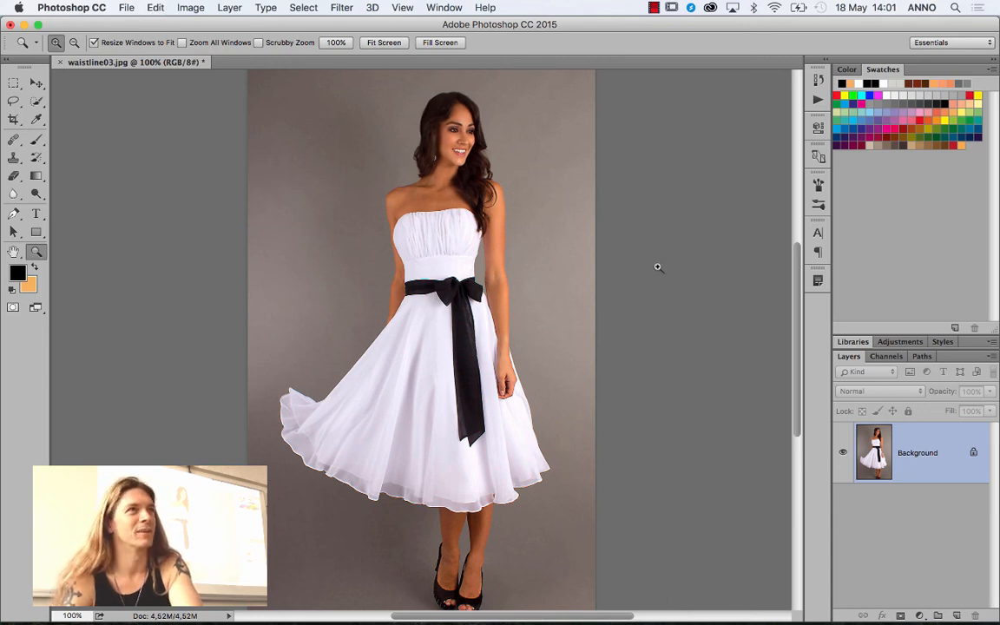
key("super+z")
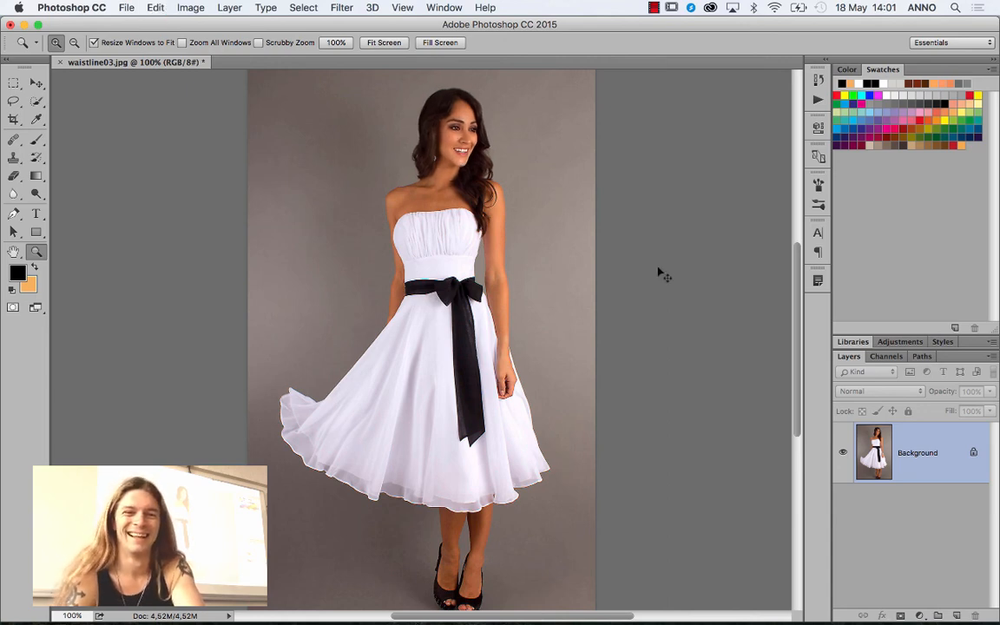
key("super+z")
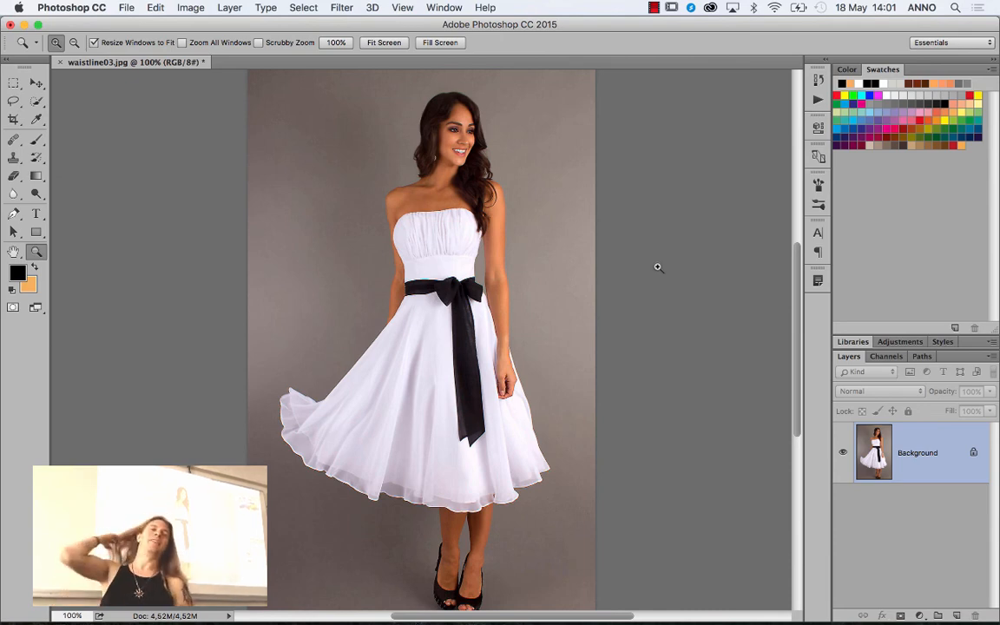